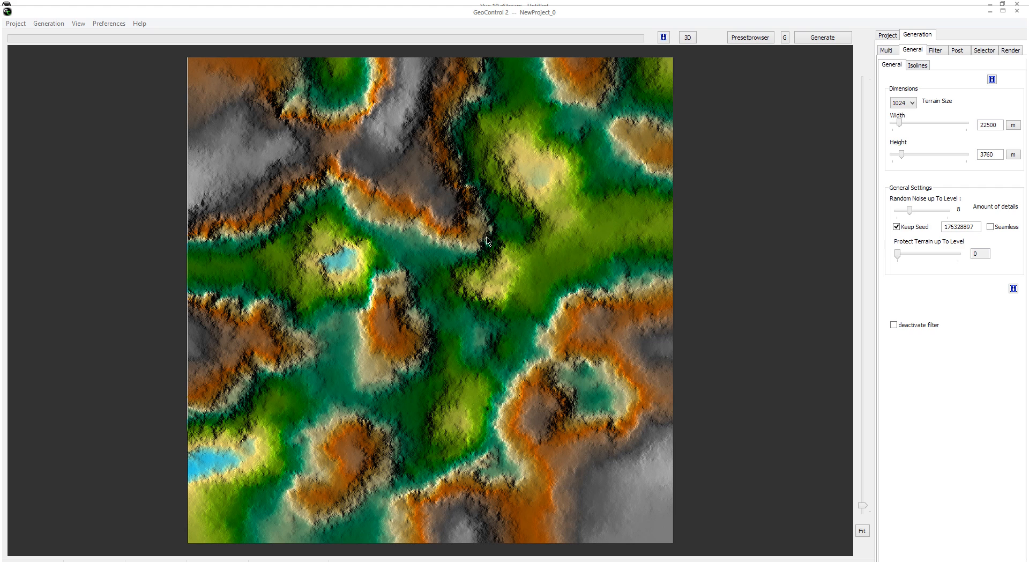
{"action": "left_click", "coordinate": [114, 24]}
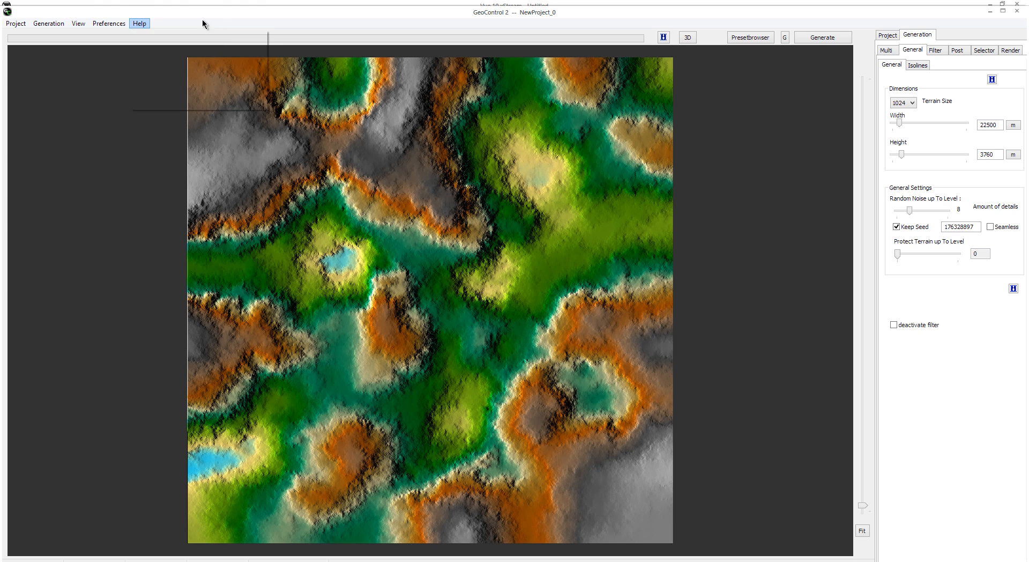
{"action": "left_click", "coordinate": [123, 24]}
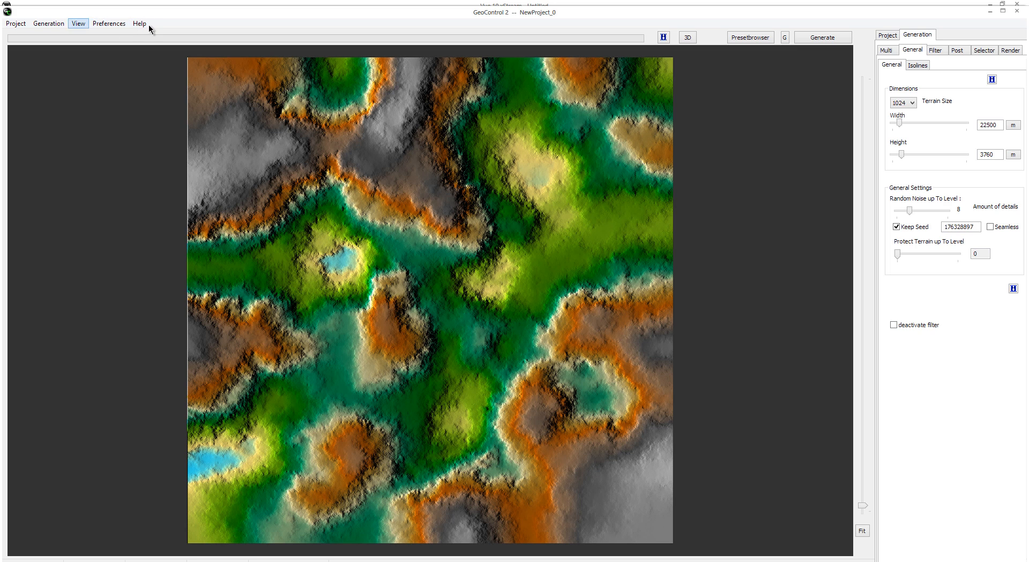
{"action": "left_click", "coordinate": [16, 24]}
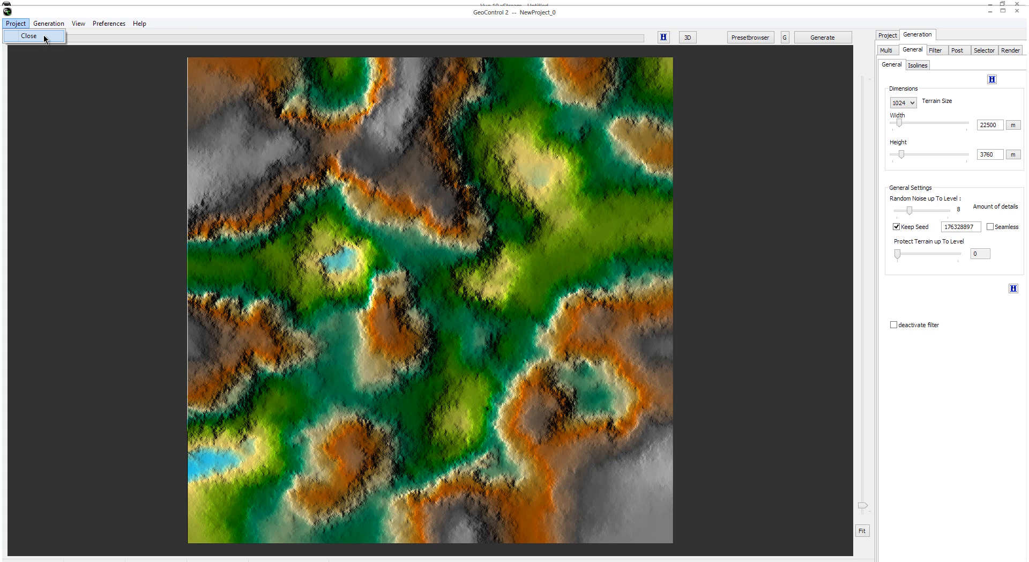
{"action": "mouse_move", "coordinate": [47, 24]}
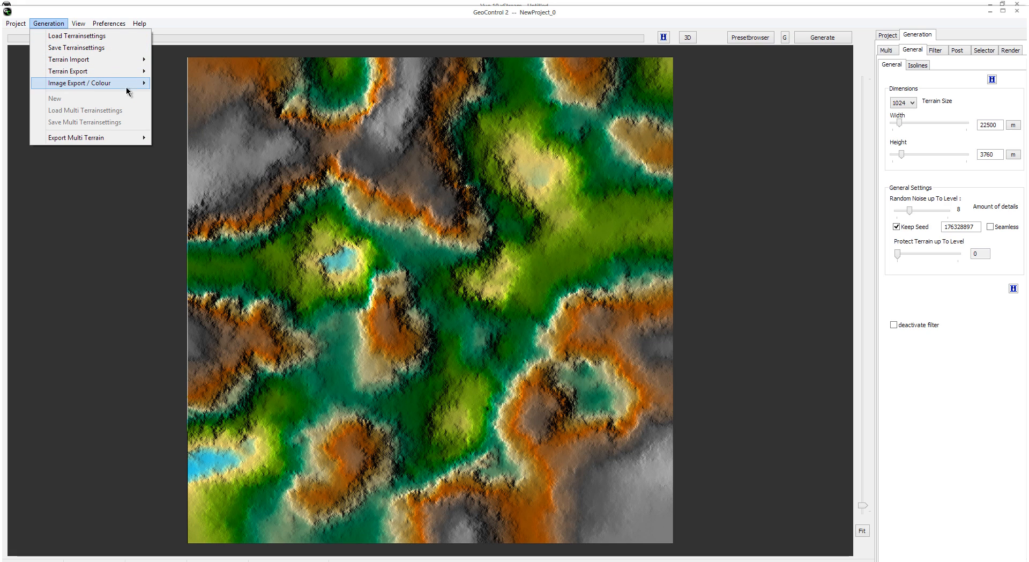
{"action": "mouse_move", "coordinate": [110, 85]}
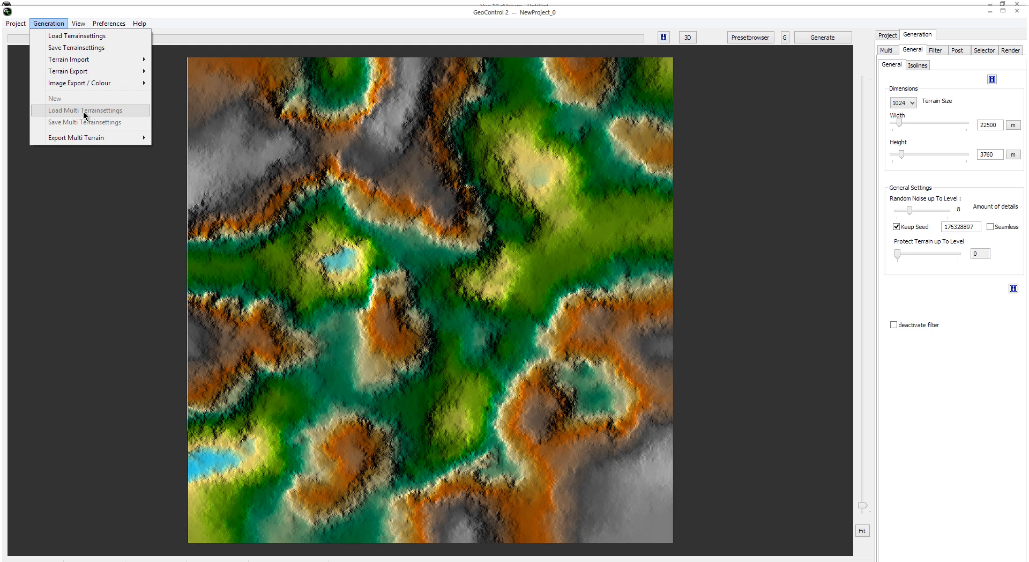
{"action": "mouse_move", "coordinate": [112, 142]}
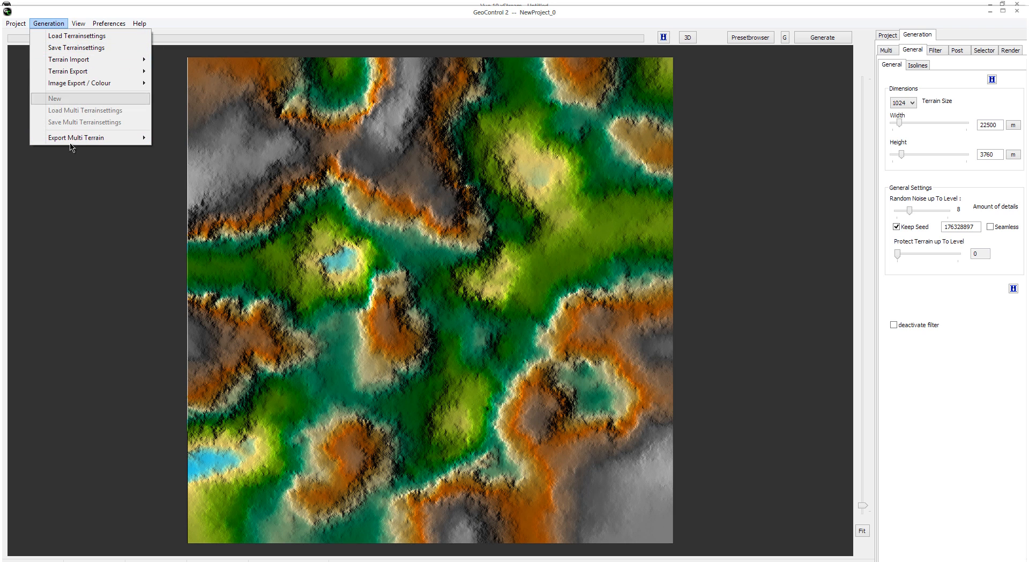
{"action": "mouse_move", "coordinate": [78, 24]}
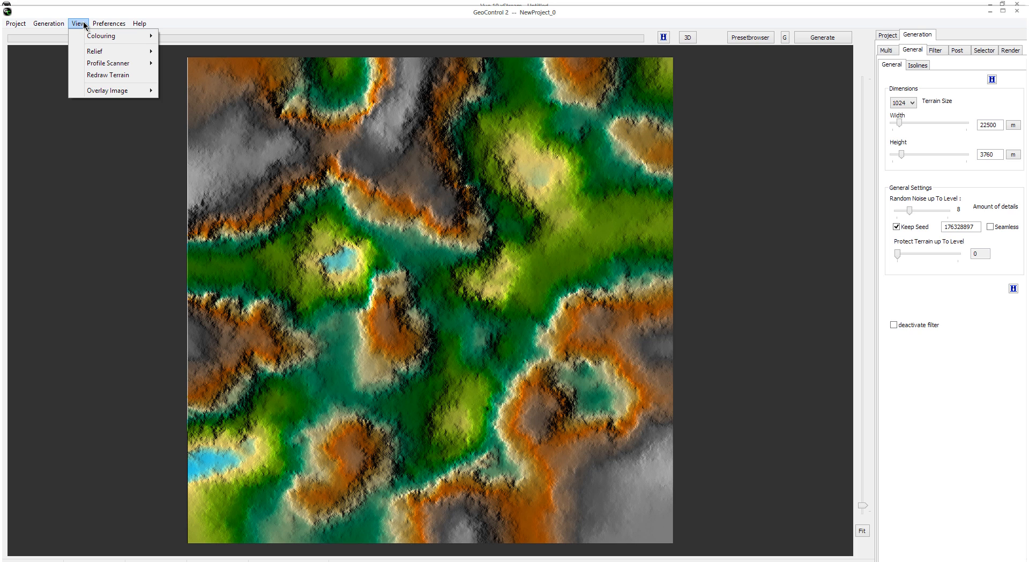
{"action": "mouse_move", "coordinate": [108, 37]}
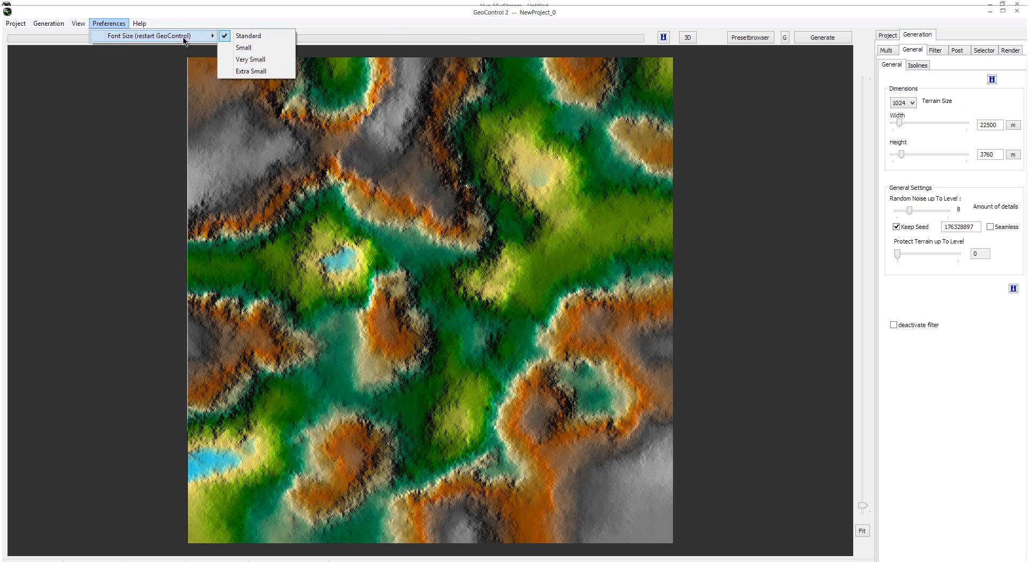
{"action": "mouse_move", "coordinate": [145, 27]}
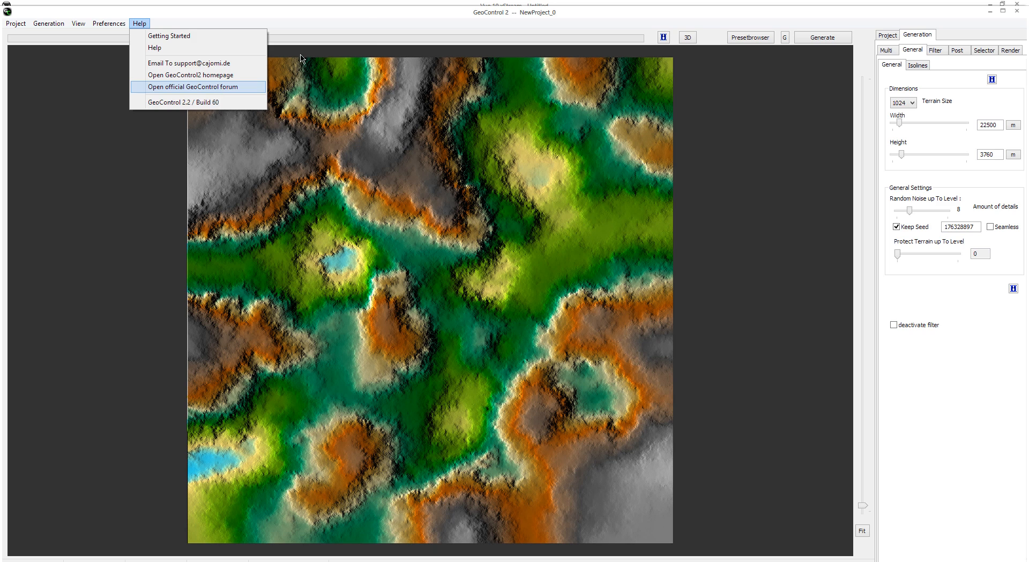
{"action": "left_click", "coordinate": [361, 10]}
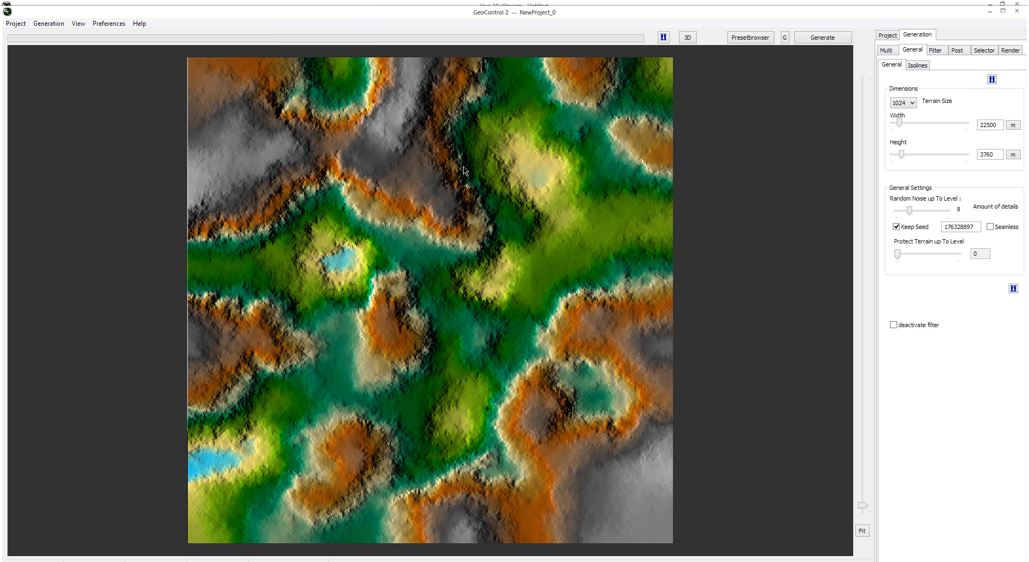
Step: Maximize the program window and open the built-in help page on the user interface
{"action": "double_click", "coordinate": [462, 19]}
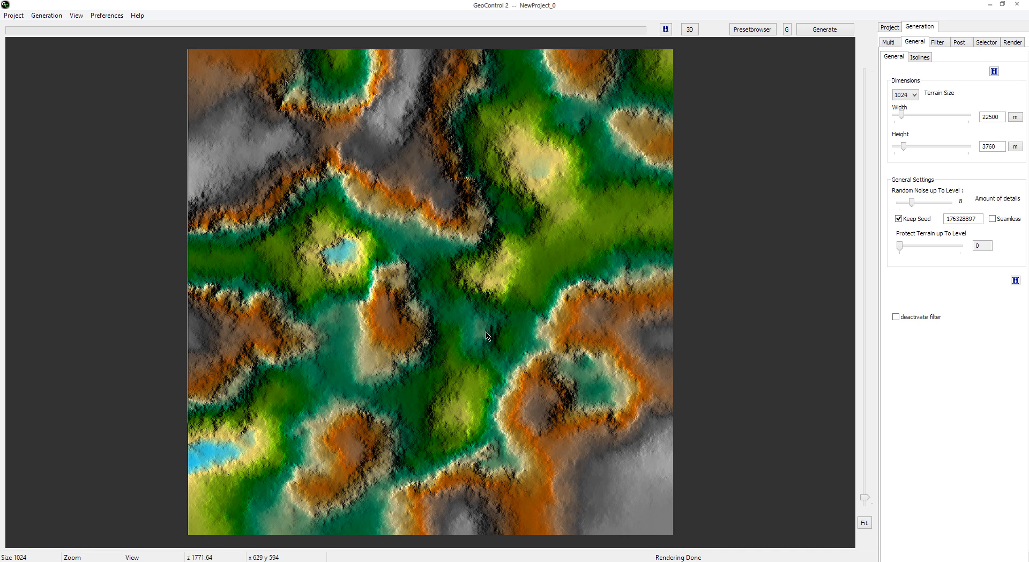
{"action": "left_click", "coordinate": [665, 29]}
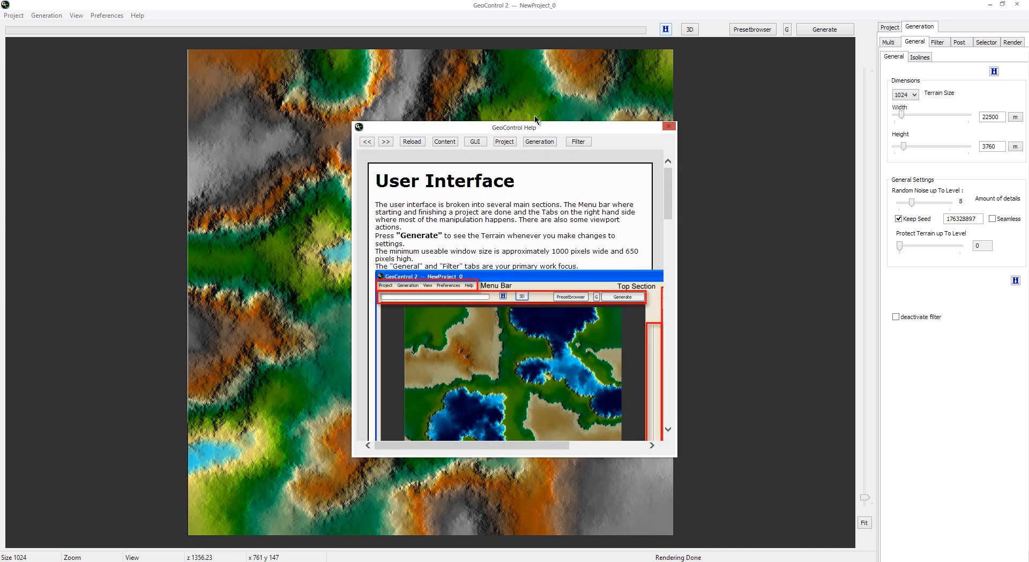
{"action": "left_click_drag", "start_coordinate": [525, 128], "coordinate": [472, 101]}
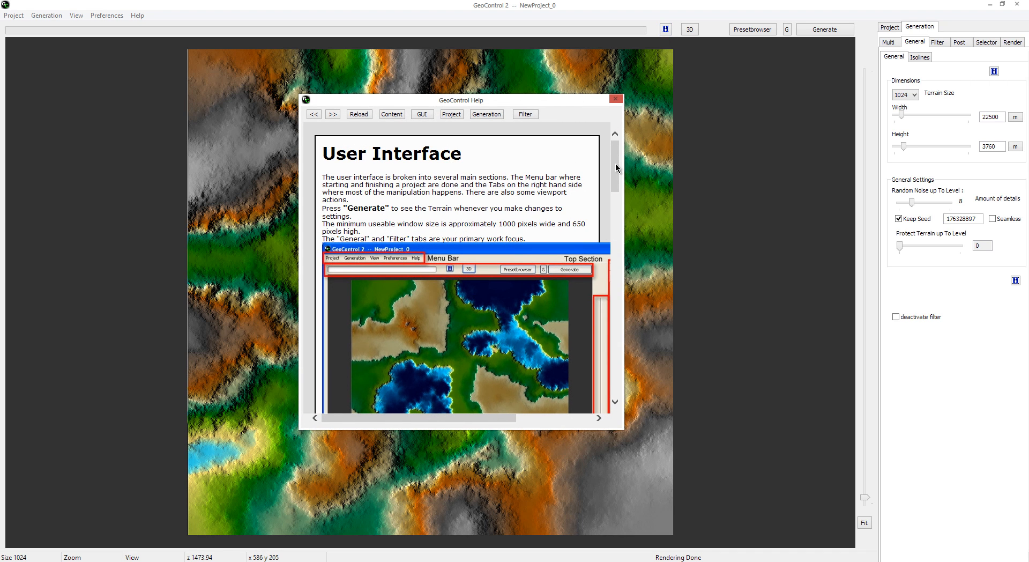
{"action": "mouse_move", "coordinate": [617, 158]}
{"action": "left_mouse_down"}
{"action": "mouse_move", "coordinate": [617, 201]}
{"action": "mouse_move", "coordinate": [617, 158]}
{"action": "left_mouse_up"}
Step: Open the full help documentation in its own window and display the User Interface topic
{"action": "left_click", "coordinate": [136, 16]}
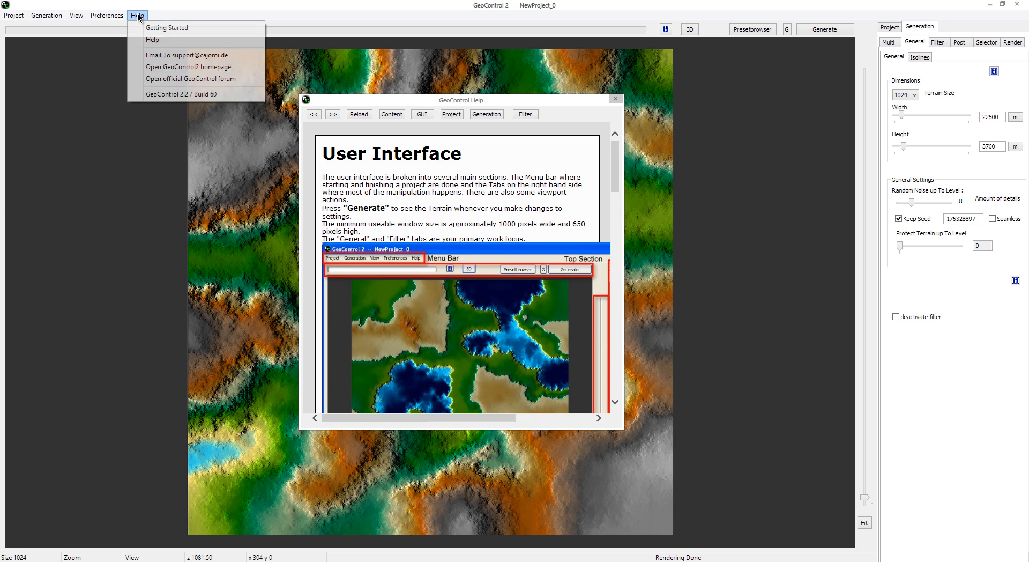
{"action": "left_click", "coordinate": [179, 43]}
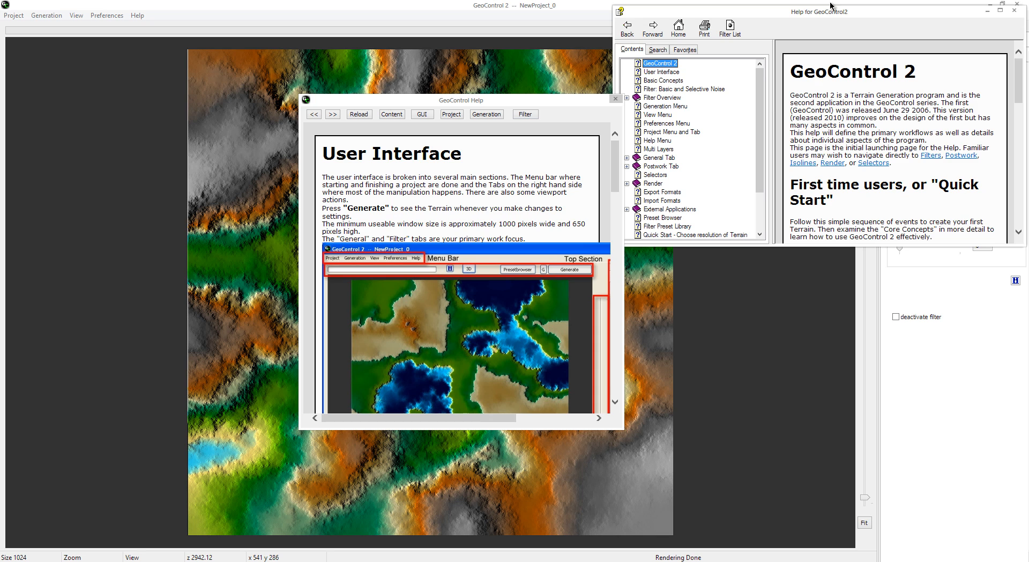
{"action": "left_click_drag", "start_coordinate": [826, 12], "coordinate": [846, 35]}
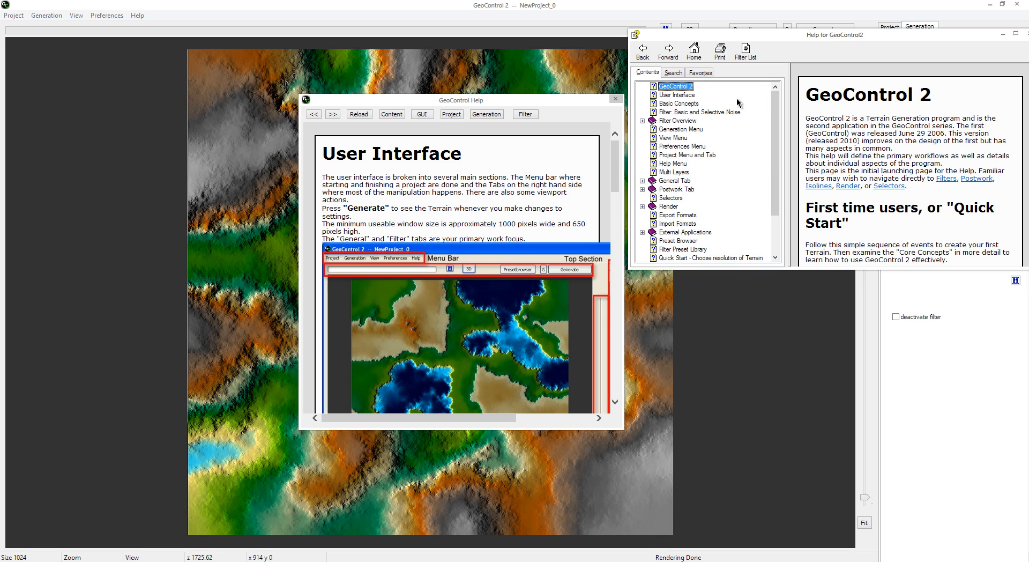
{"action": "left_click", "coordinate": [681, 95]}
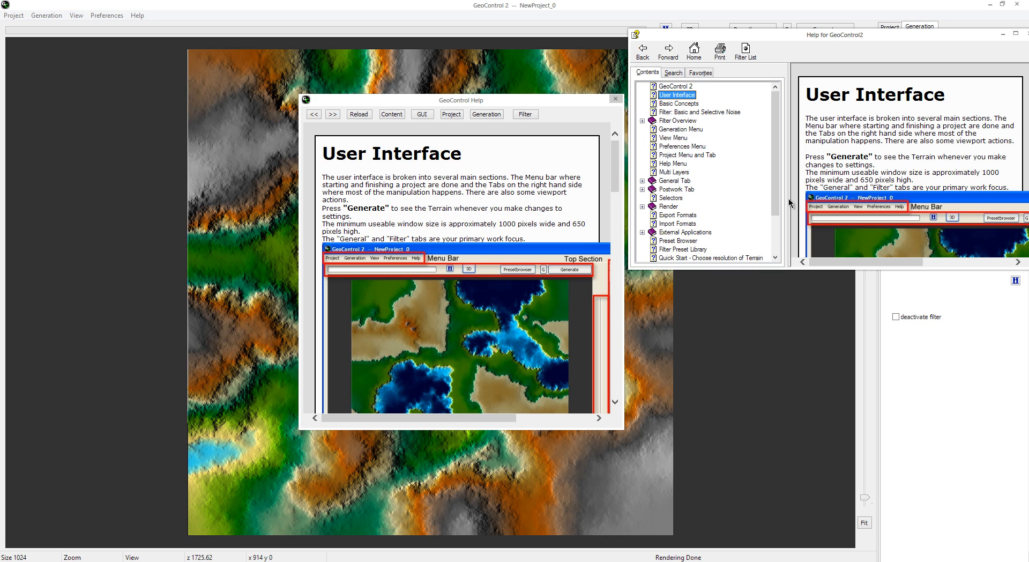
Step: Return to the built-in help, read its sections on the menu bar, right-hand tabs, viewport and status bar, and close it
{"action": "left_click", "coordinate": [665, 29]}
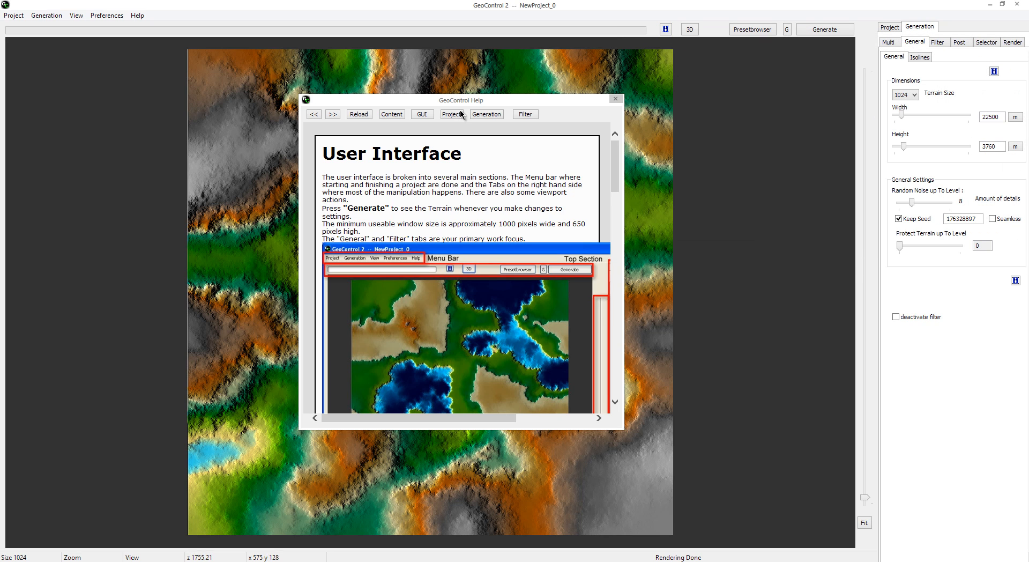
{"action": "left_click_drag", "start_coordinate": [465, 100], "coordinate": [445, 87]}
{"action": "scroll", "coordinate": [468, 232], "scroll_direction": "down", "scroll_amount": 6}
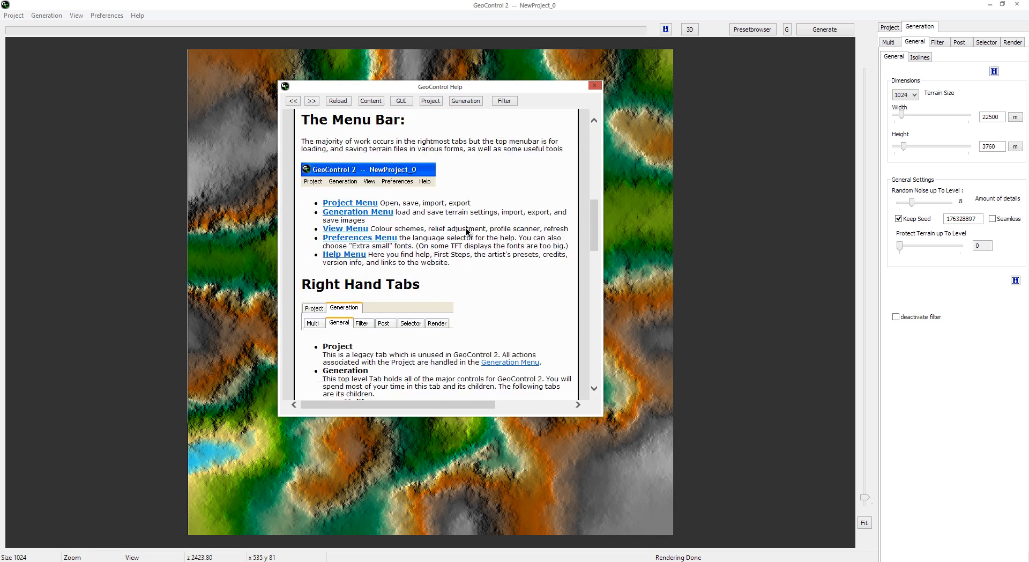
{"action": "scroll", "coordinate": [465, 231], "scroll_direction": "up", "scroll_amount": 6}
{"action": "scroll", "coordinate": [478, 307], "scroll_direction": "down", "scroll_amount": 3}
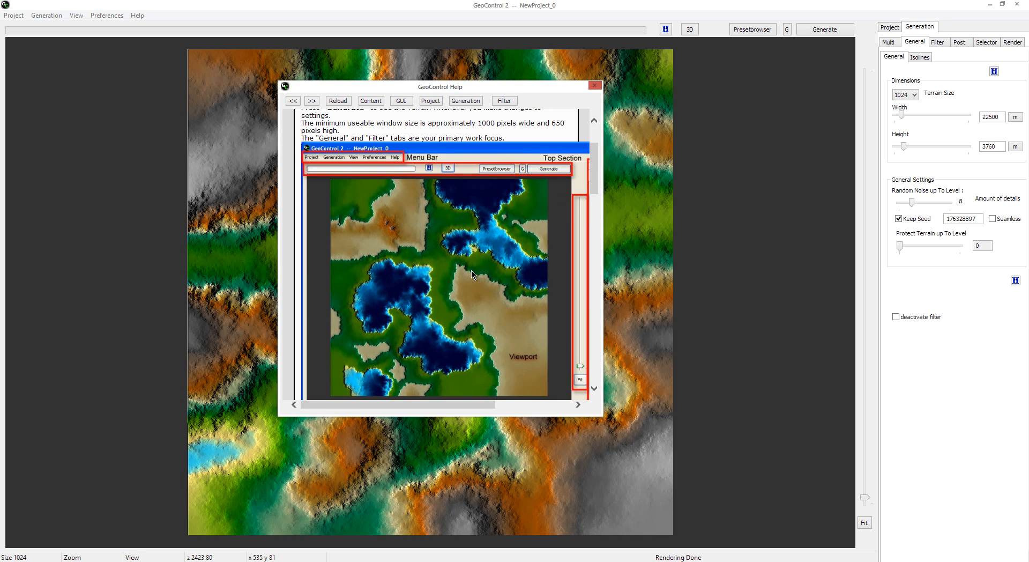
{"action": "scroll", "coordinate": [317, 165], "scroll_direction": "up", "scroll_amount": 3}
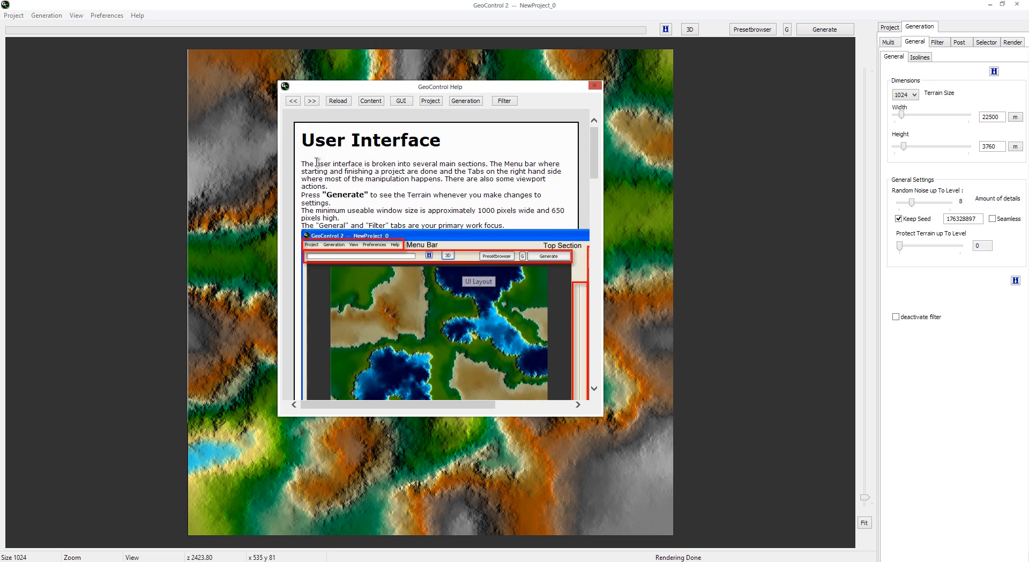
{"action": "scroll", "coordinate": [407, 193], "scroll_direction": "down", "scroll_amount": 8}
{"action": "scroll", "coordinate": [423, 204], "scroll_direction": "down", "scroll_amount": 12}
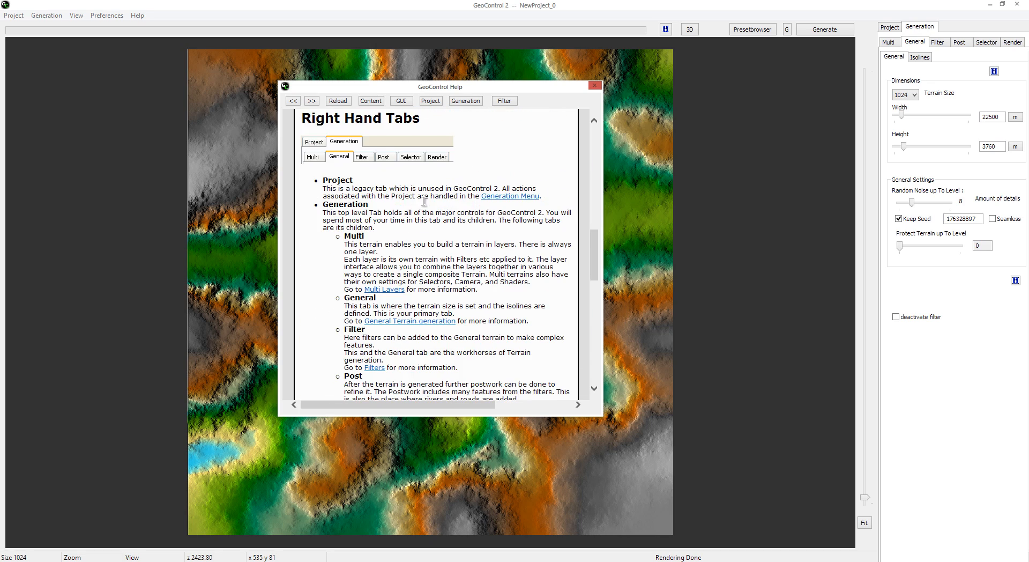
{"action": "scroll", "coordinate": [428, 270], "scroll_direction": "down", "scroll_amount": 3}
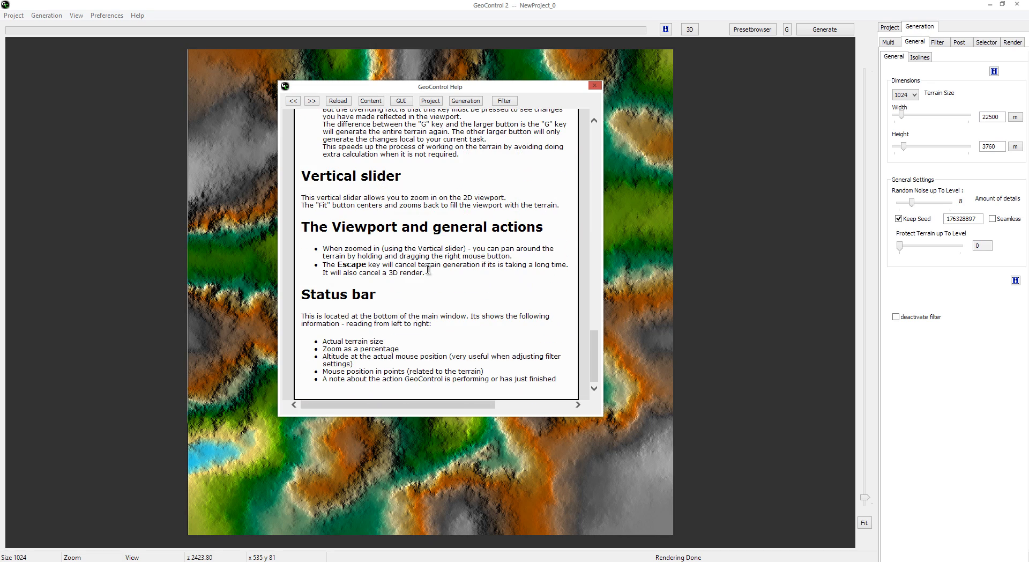
{"action": "scroll", "coordinate": [351, 343], "scroll_direction": "up", "scroll_amount": 12}
{"action": "scroll", "coordinate": [353, 338], "scroll_direction": "up", "scroll_amount": 4}
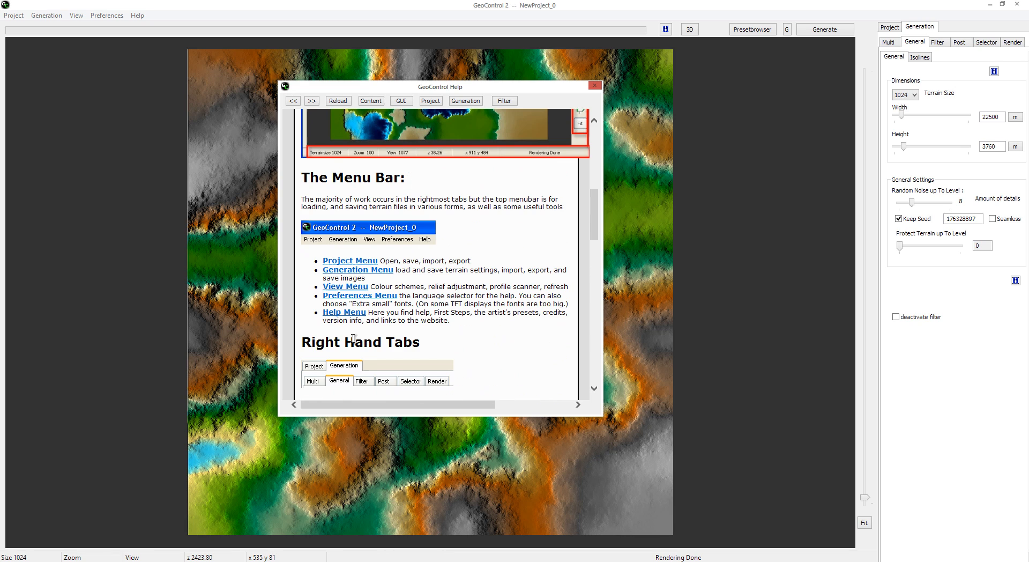
{"action": "scroll", "coordinate": [440, 301], "scroll_direction": "down", "scroll_amount": 4}
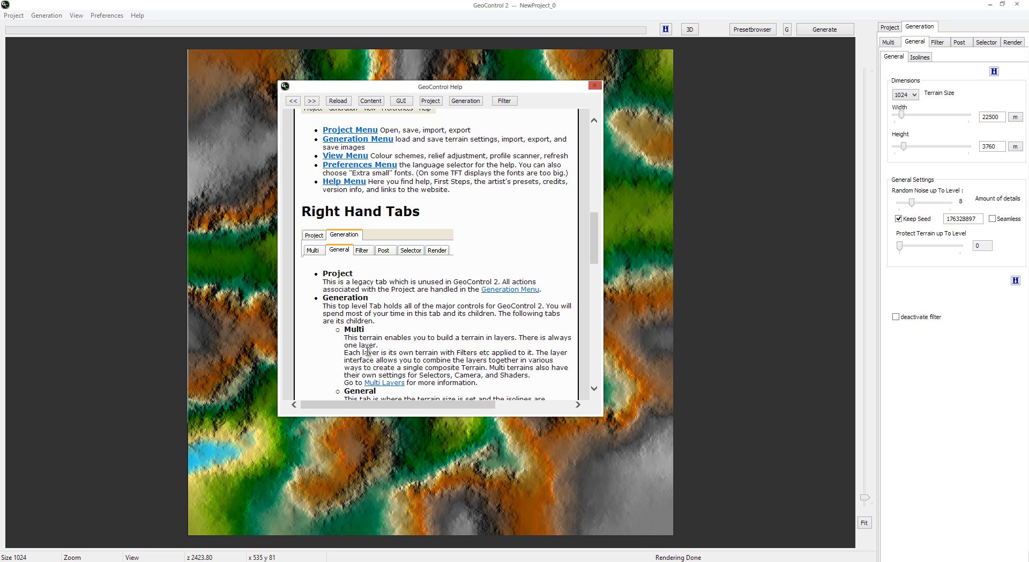
{"action": "scroll", "coordinate": [368, 351], "scroll_direction": "up", "scroll_amount": 10}
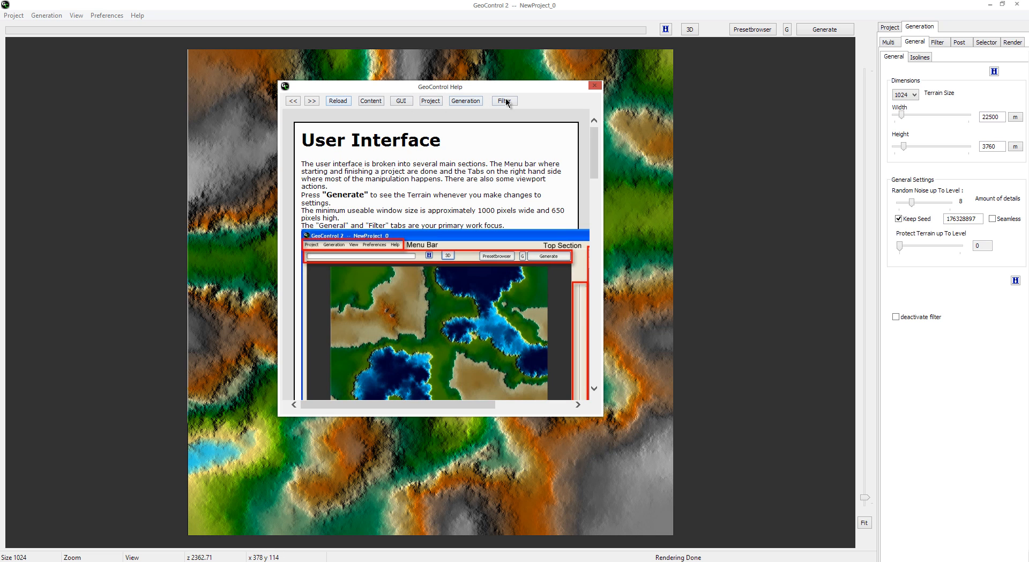
{"action": "left_click", "coordinate": [594, 86]}
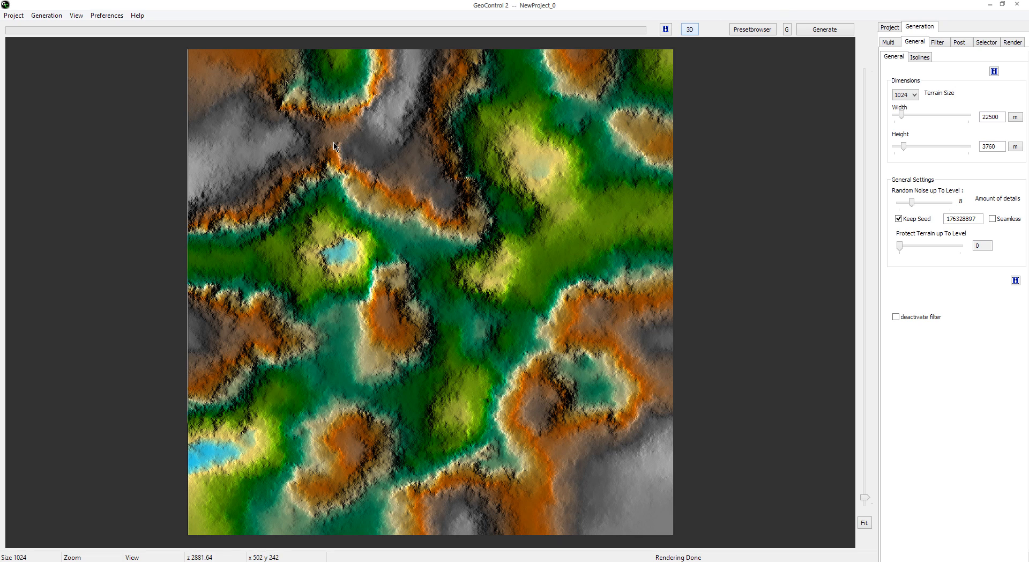
Step: Preview the terrain in 3D and return to the 2D view
{"action": "left_click", "coordinate": [691, 31]}
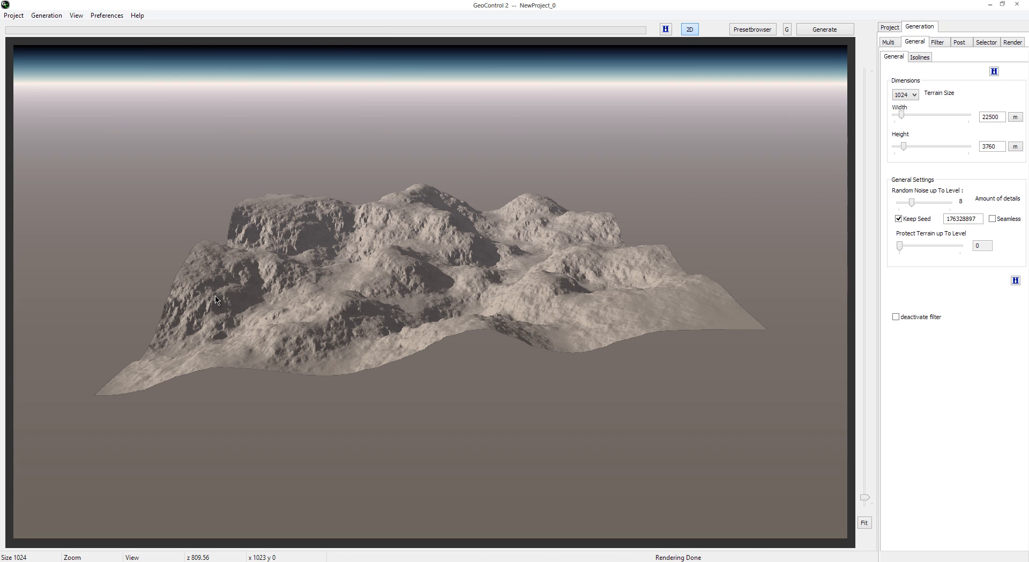
{"action": "left_click", "coordinate": [693, 30]}
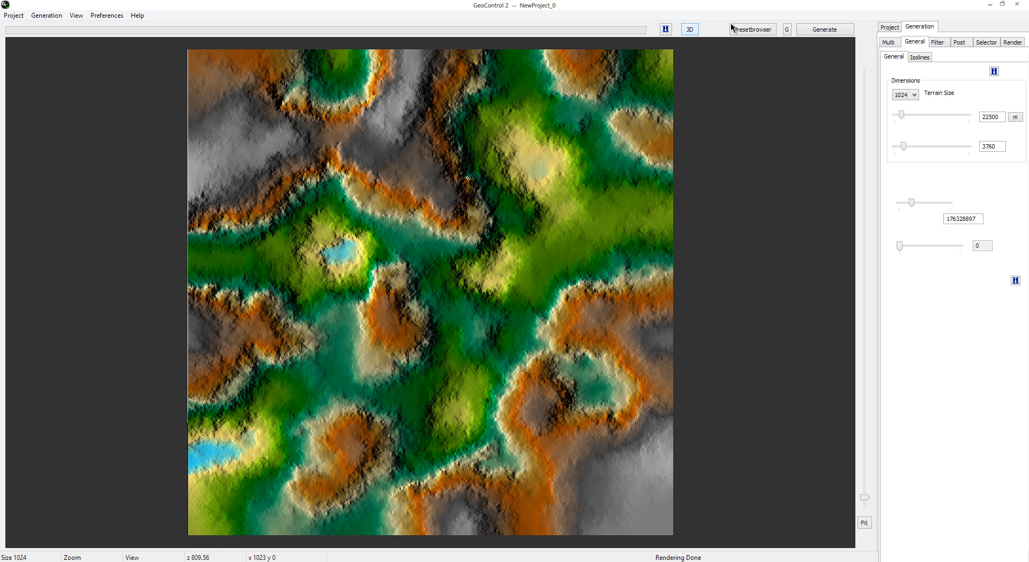
Step: Open the terrain preset browser, reposition it over the terrain, and display the first artist's presets in the Artists folder
{"action": "left_click", "coordinate": [751, 30]}
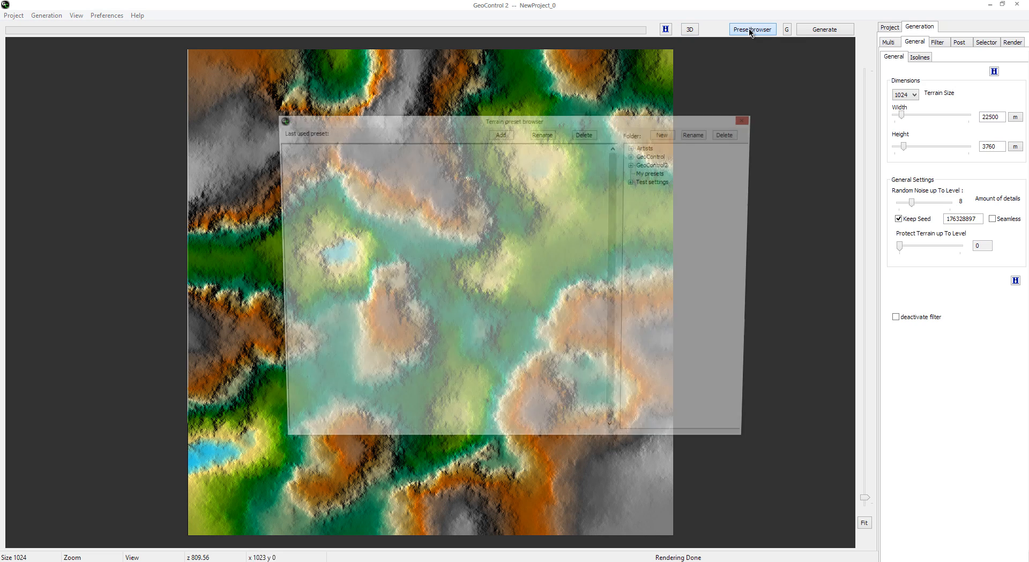
{"action": "left_click_drag", "start_coordinate": [583, 119], "coordinate": [578, 107]}
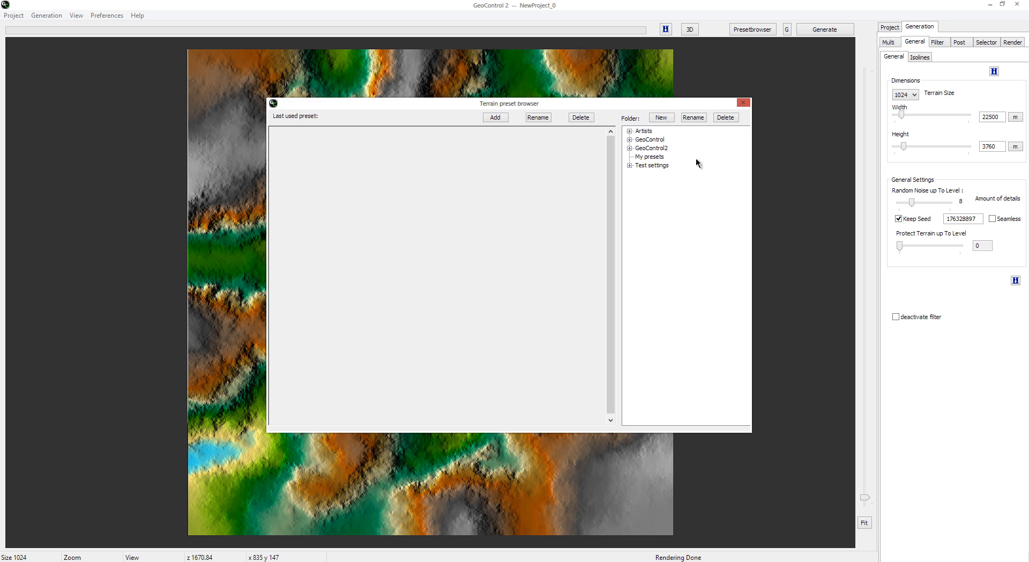
{"action": "left_click_drag", "start_coordinate": [627, 108], "coordinate": [614, 102]}
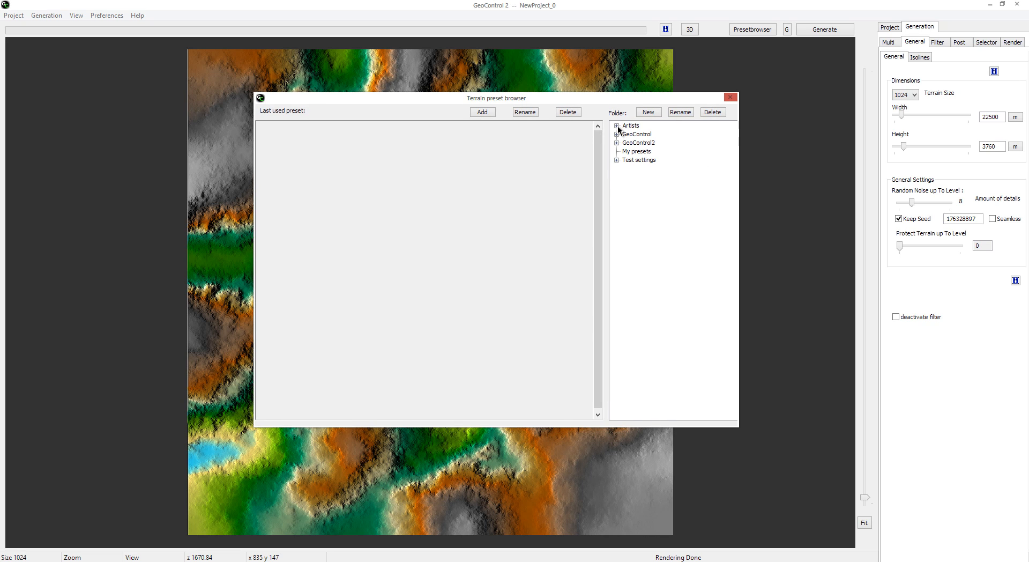
{"action": "left_click", "coordinate": [617, 125]}
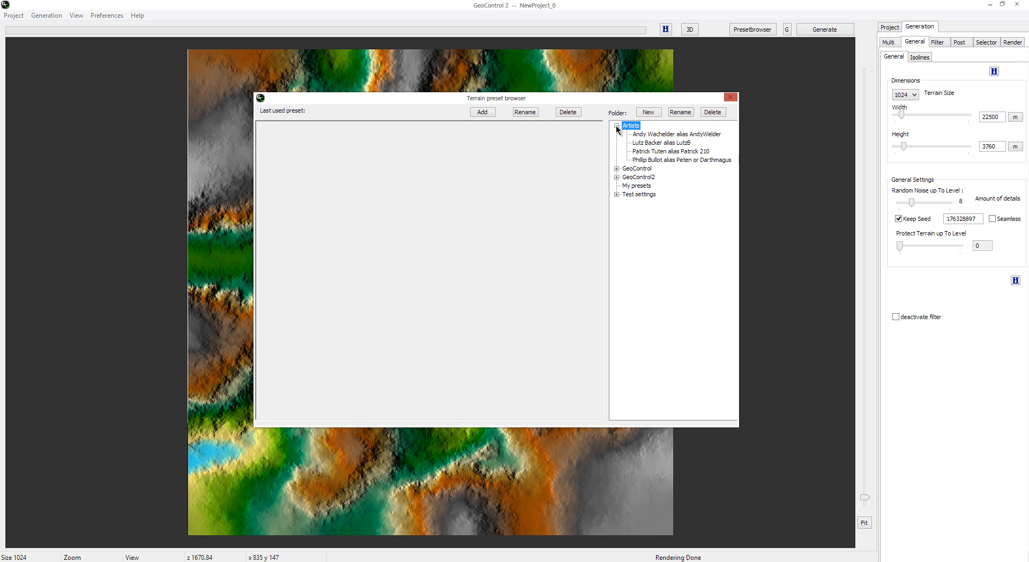
{"action": "left_click", "coordinate": [649, 135]}
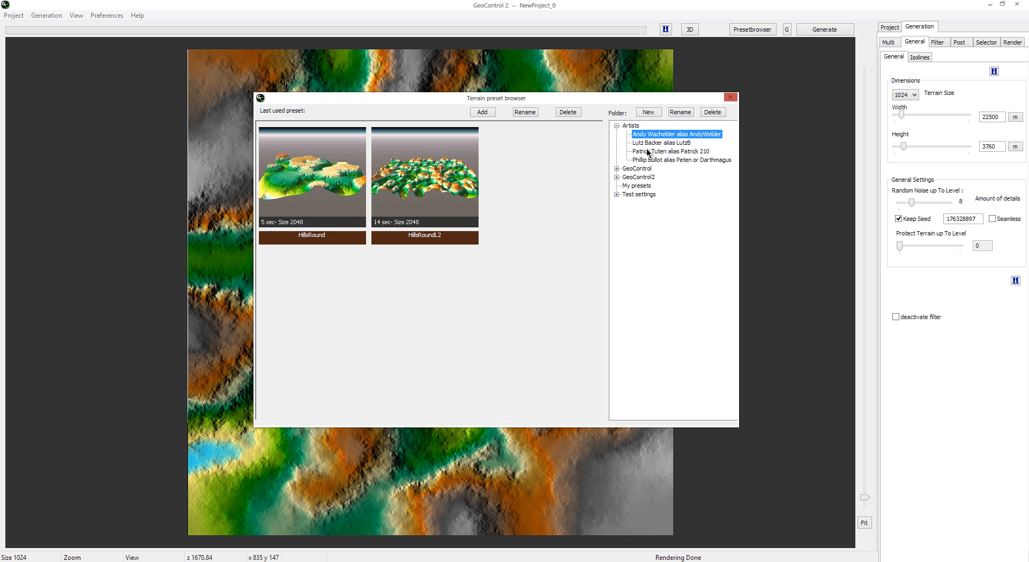
Step: Look through the complete preset collection of the second artist in the Artists folder
{"action": "left_click", "coordinate": [648, 143]}
{"action": "scroll", "coordinate": [586, 162], "scroll_direction": "down", "scroll_amount": 4}
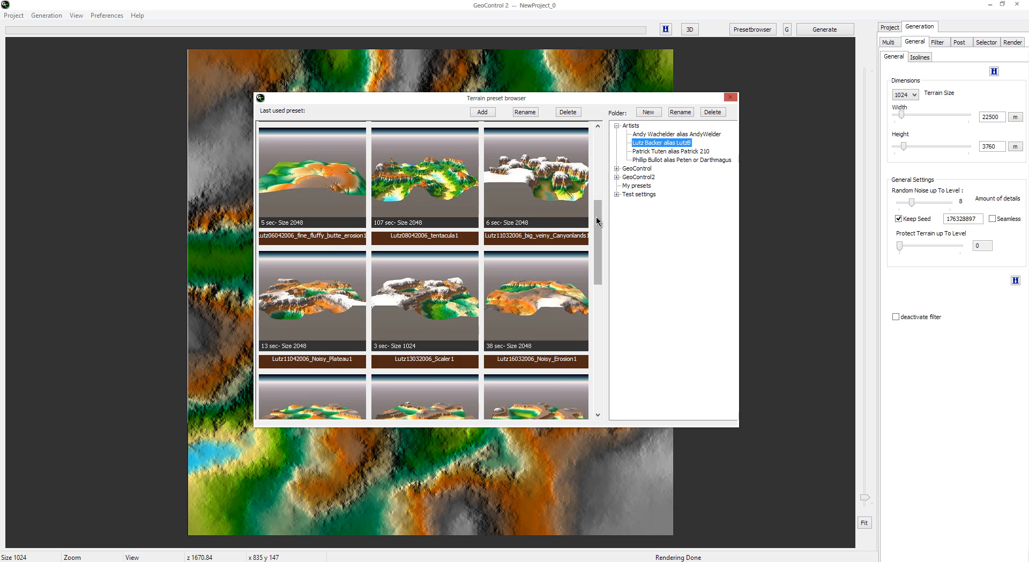
{"action": "left_click_drag", "start_coordinate": [596, 217], "coordinate": [599, 141]}
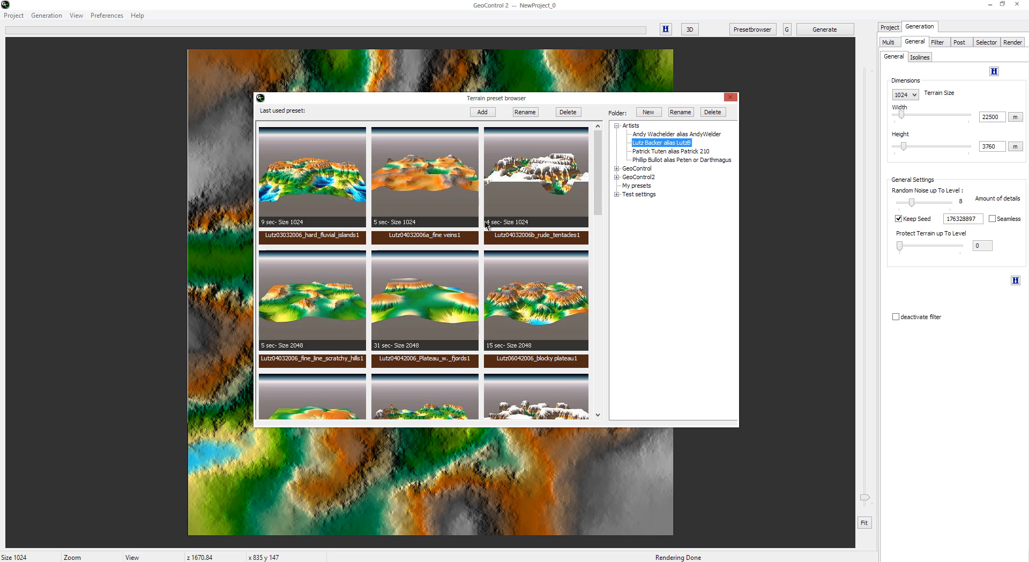
{"action": "left_click_drag", "start_coordinate": [599, 167], "coordinate": [595, 357]}
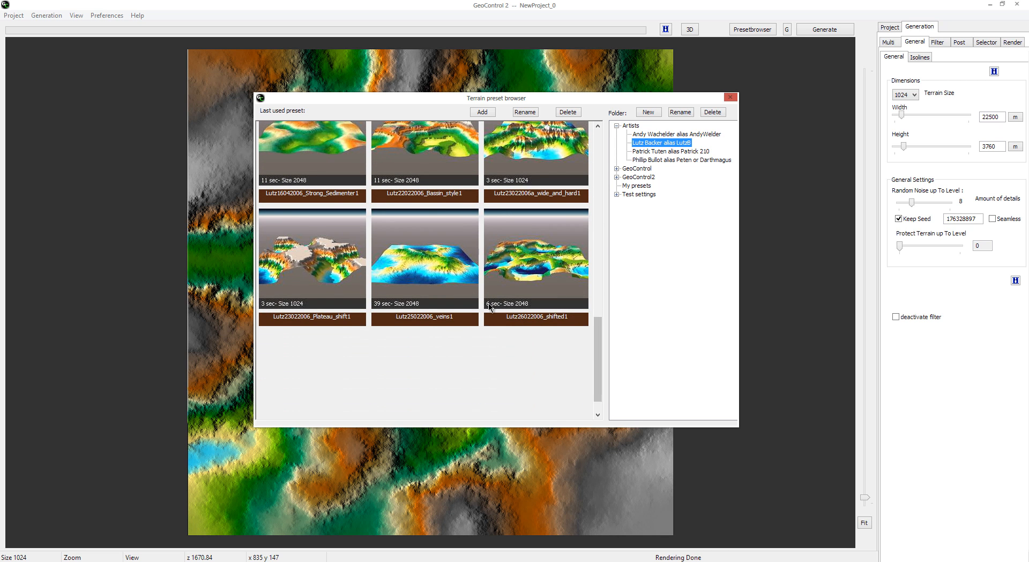
{"action": "scroll", "coordinate": [596, 347], "scroll_direction": "up", "scroll_amount": 1}
{"action": "left_click_drag", "start_coordinate": [598, 347], "coordinate": [599, 340]}
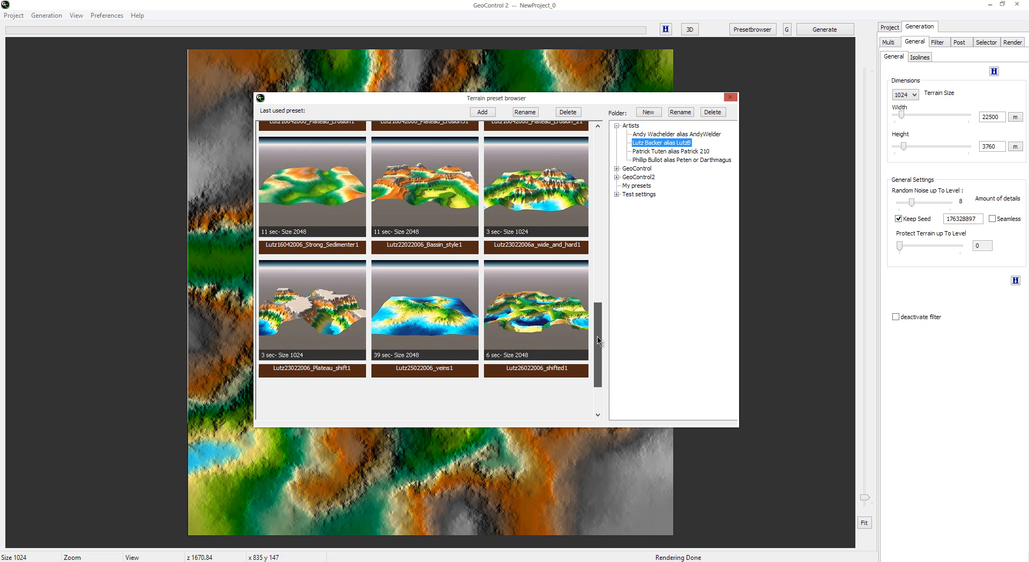
Step: Display the preset collections of the third and fourth artists in the Artists folder
{"action": "left_click", "coordinate": [663, 152]}
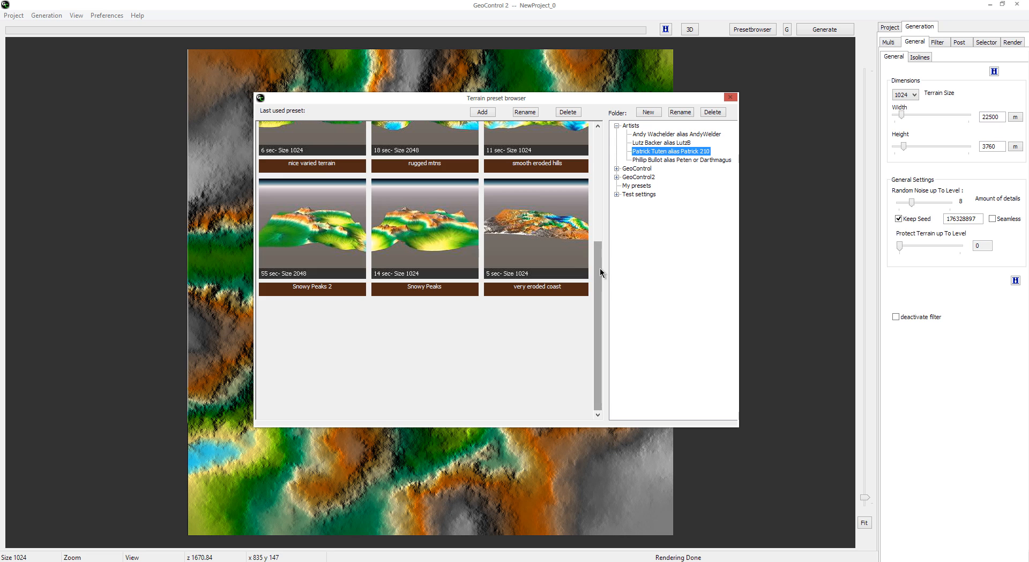
{"action": "left_click_drag", "start_coordinate": [599, 268], "coordinate": [600, 147]}
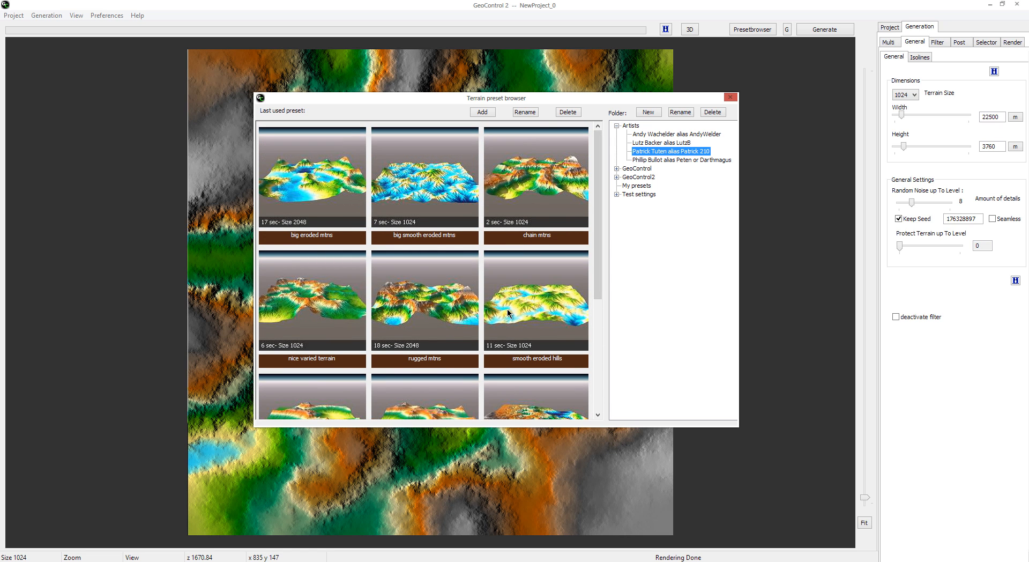
{"action": "left_click", "coordinate": [675, 160]}
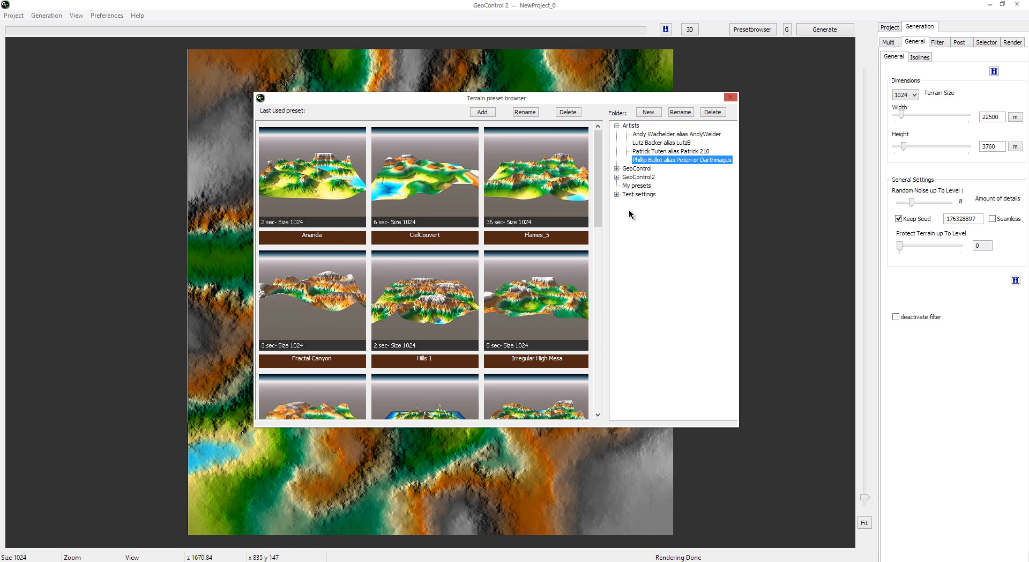
Step: Collapse the Artists folder and browse the GeoControl preset categories from Canyons through Oblivion, collapsing that folder when finished
{"action": "left_click", "coordinate": [616, 125]}
{"action": "left_click", "coordinate": [616, 134]}
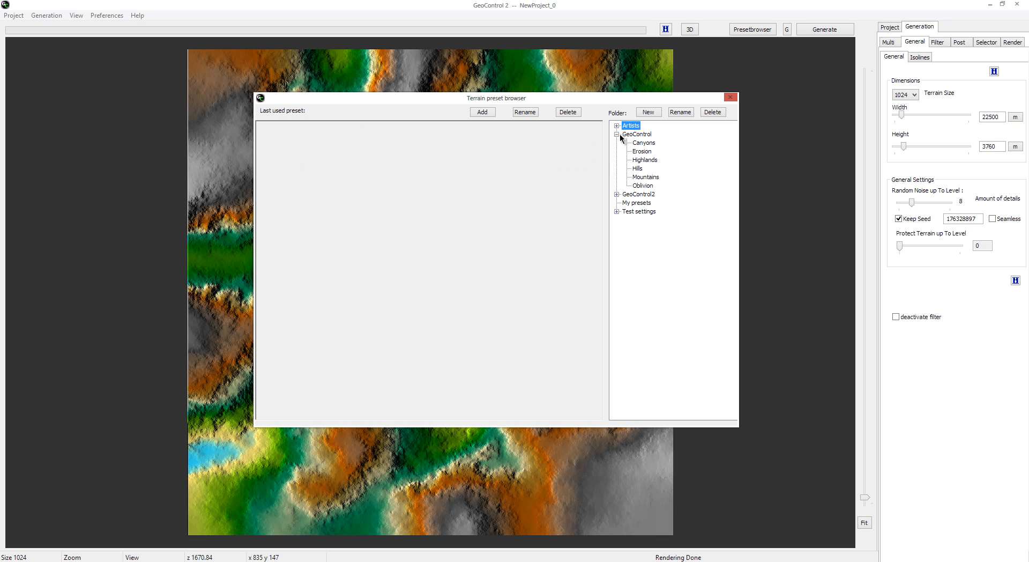
{"action": "left_click", "coordinate": [644, 142]}
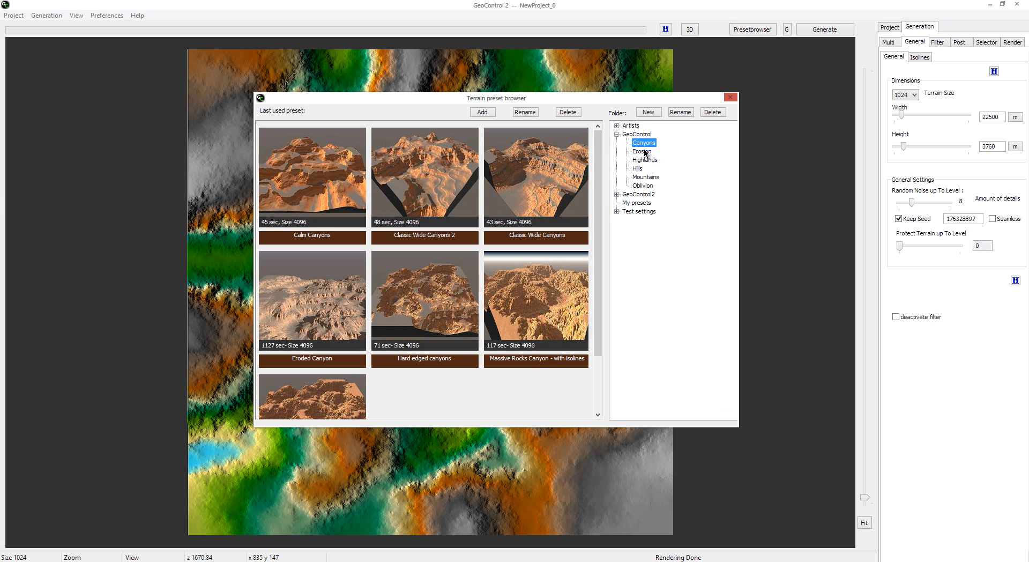
{"action": "left_click", "coordinate": [645, 153]}
{"action": "left_click", "coordinate": [640, 161]}
{"action": "left_click", "coordinate": [646, 177]}
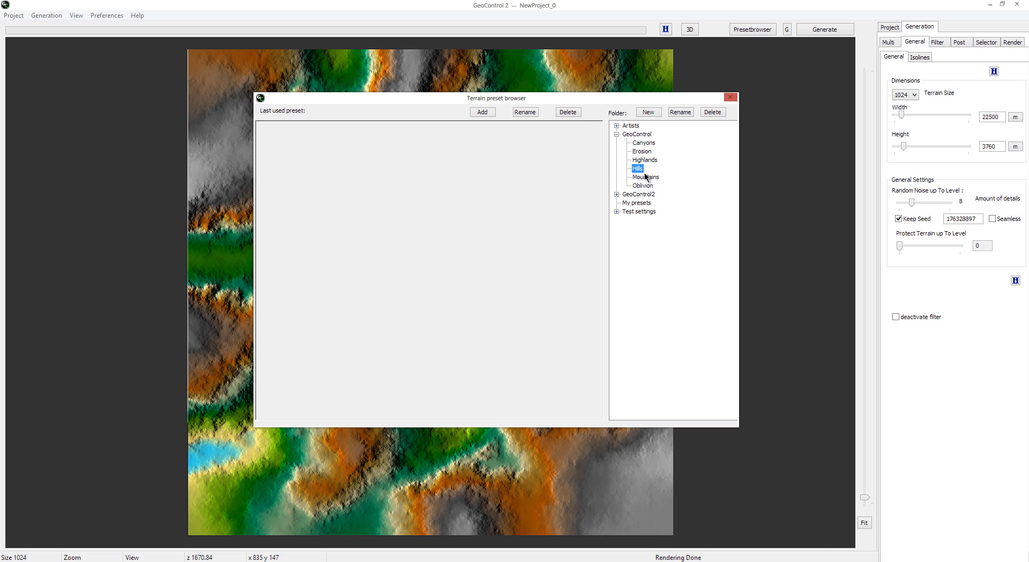
{"action": "left_click", "coordinate": [642, 185]}
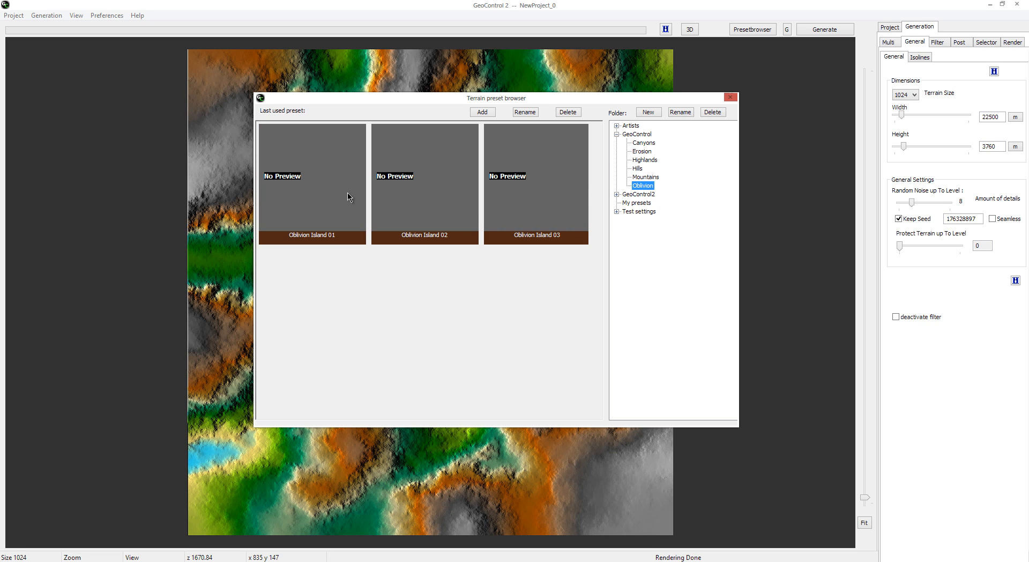
{"action": "left_click", "coordinate": [617, 134]}
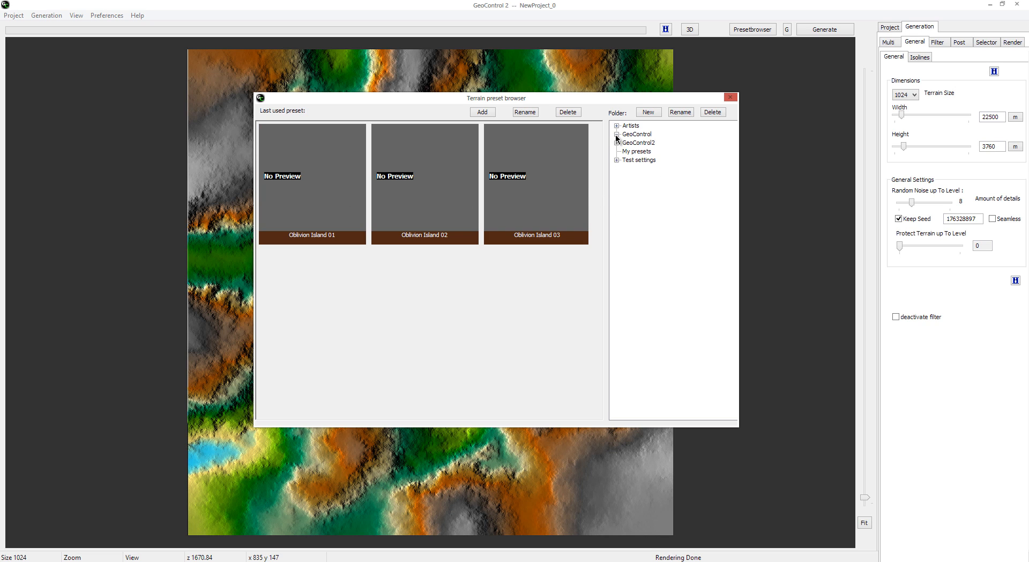
Step: Browse the Anything else and Erosion presets of the GeoControl2 folder and collapse the folder
{"action": "left_click", "coordinate": [616, 142]}
{"action": "left_click", "coordinate": [648, 152]}
{"action": "left_click", "coordinate": [642, 160]}
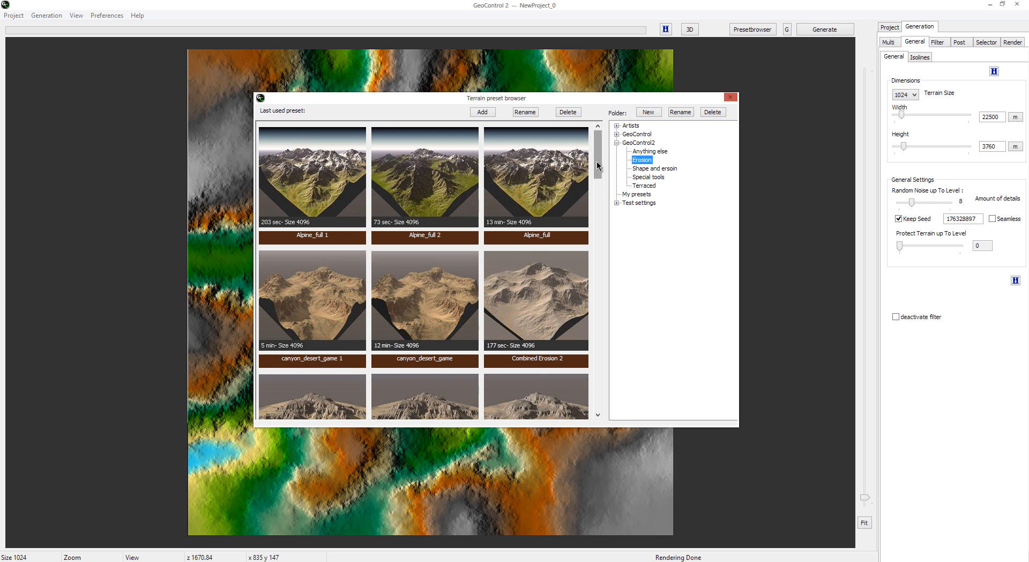
{"action": "scroll", "coordinate": [596, 161], "scroll_direction": "down", "scroll_amount": 3}
{"action": "scroll", "coordinate": [596, 161], "scroll_direction": "up", "scroll_amount": 3}
{"action": "left_click", "coordinate": [617, 143]}
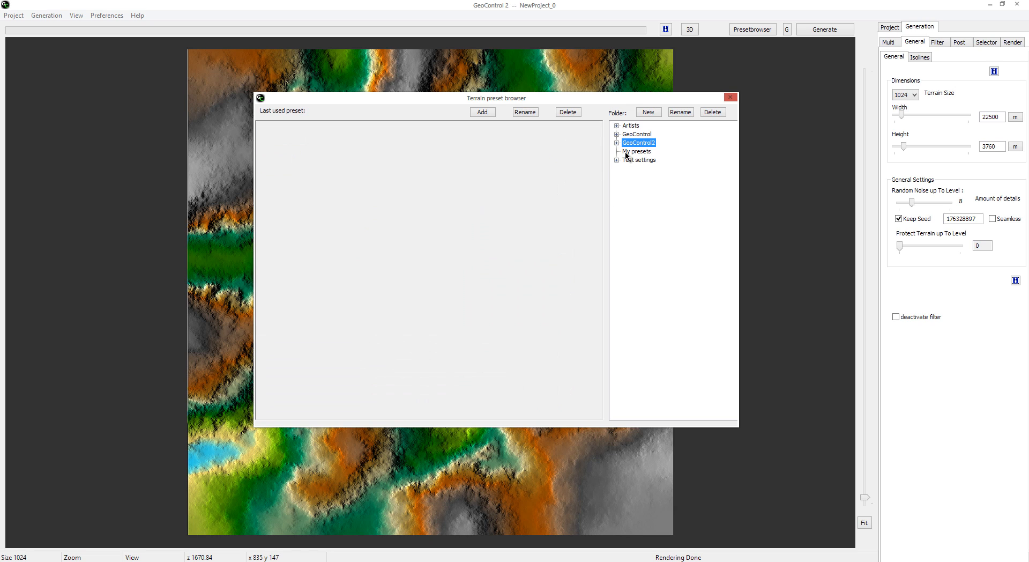
Step: View the My presets folder and the combined, Erosion and Invers Erosion test settings, and close the preset browser
{"action": "left_click", "coordinate": [628, 153]}
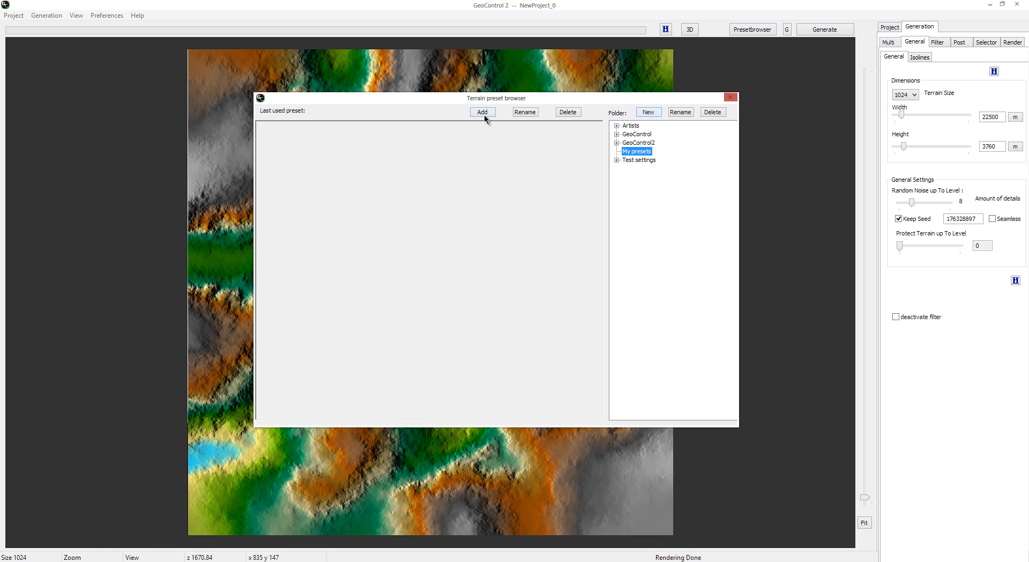
{"action": "left_click", "coordinate": [617, 159]}
{"action": "left_click", "coordinate": [646, 171]}
{"action": "left_click", "coordinate": [647, 176]}
{"action": "left_click", "coordinate": [649, 185]}
{"action": "left_click", "coordinate": [645, 169]}
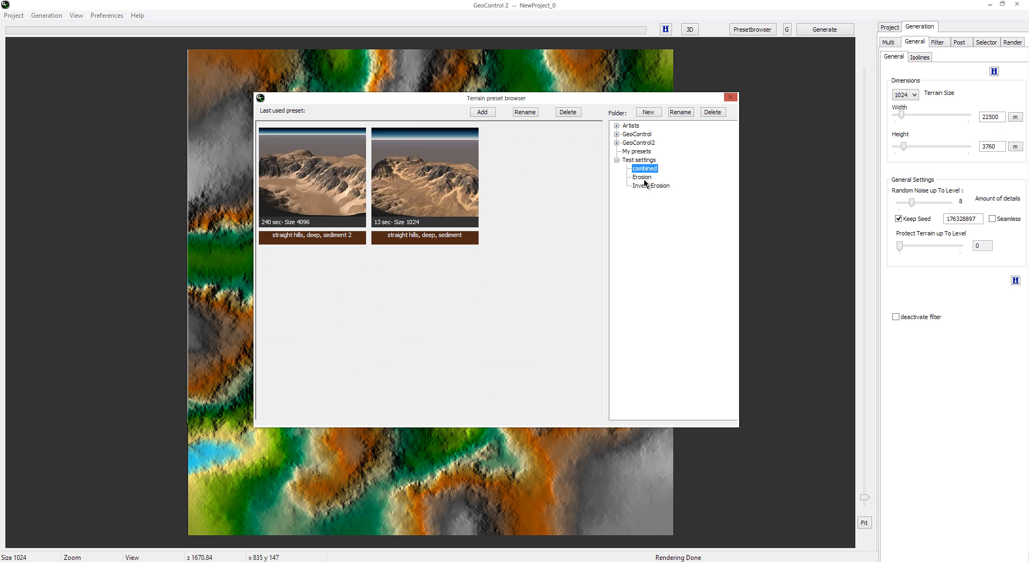
{"action": "left_click", "coordinate": [645, 185]}
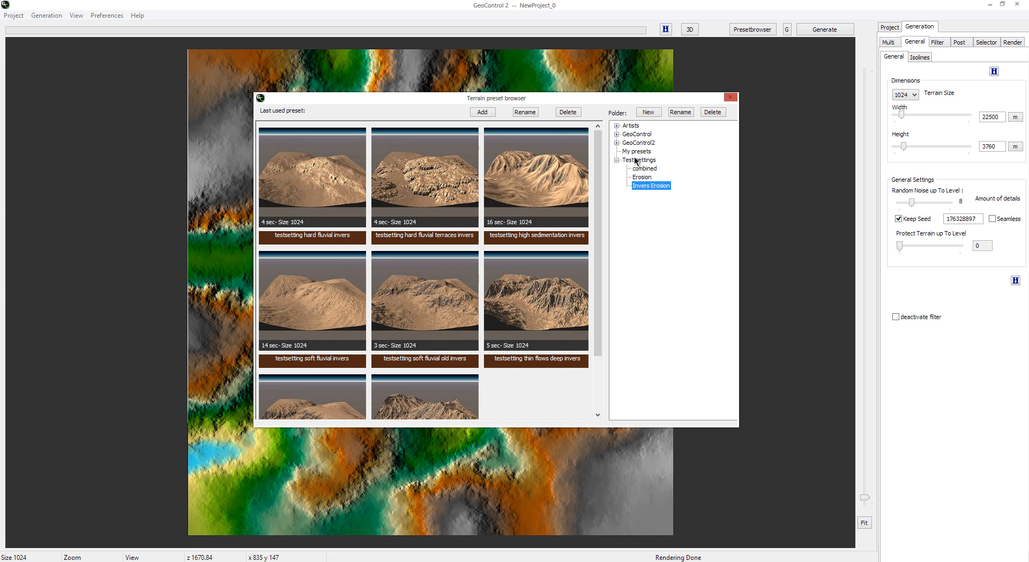
{"action": "left_click", "coordinate": [730, 97]}
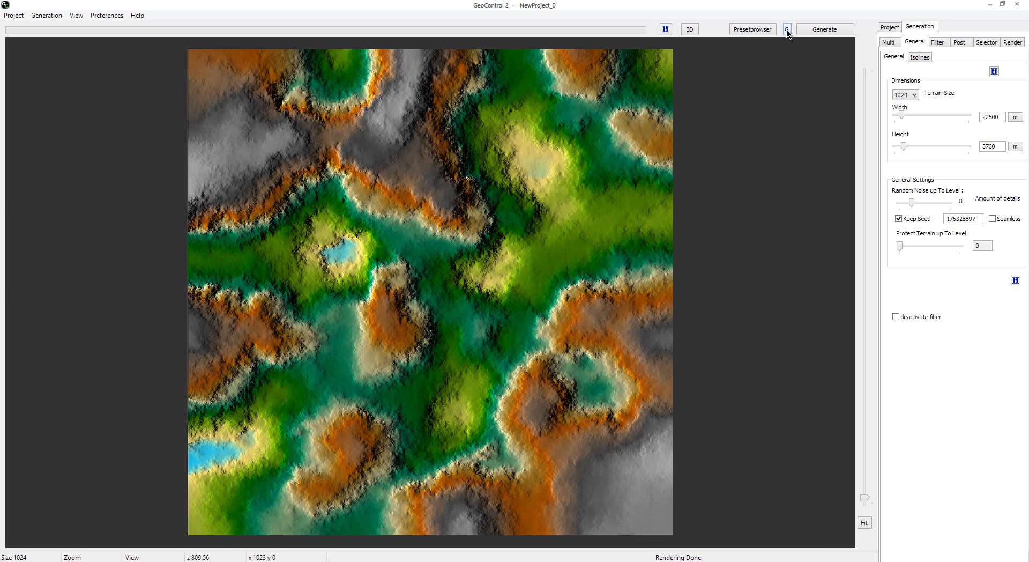
{"action": "left_click", "coordinate": [788, 33]}
{"action": "left_click", "coordinate": [788, 31]}
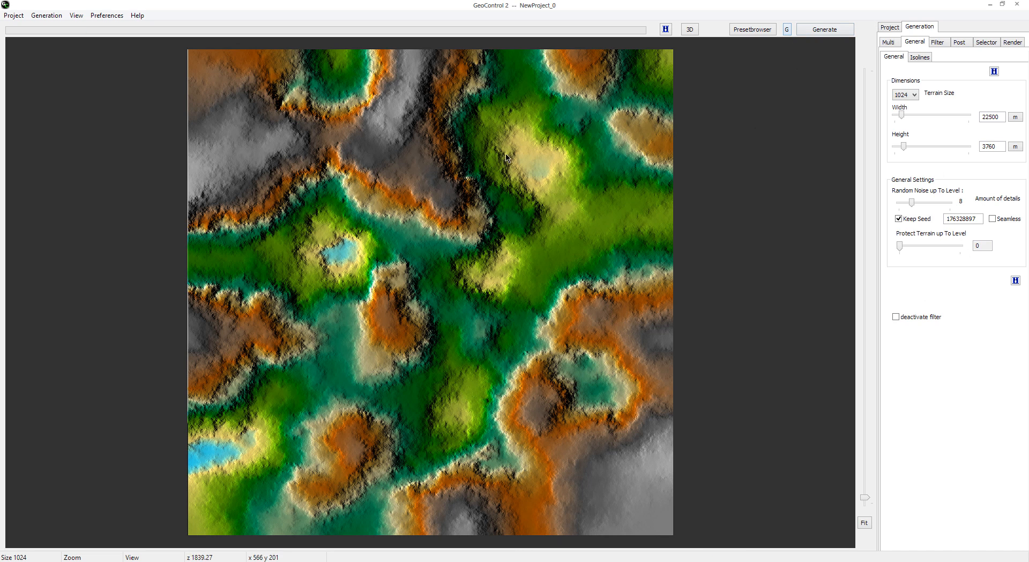
{"action": "left_click", "coordinate": [837, 36]}
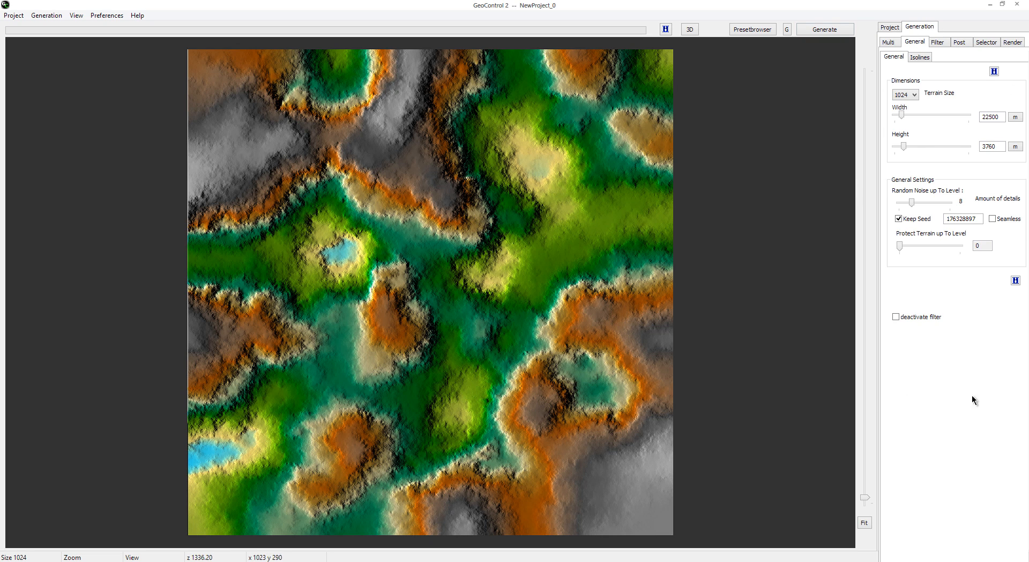
Step: View the Project page and its project commands, and return to the Generation settings
{"action": "left_click", "coordinate": [892, 28]}
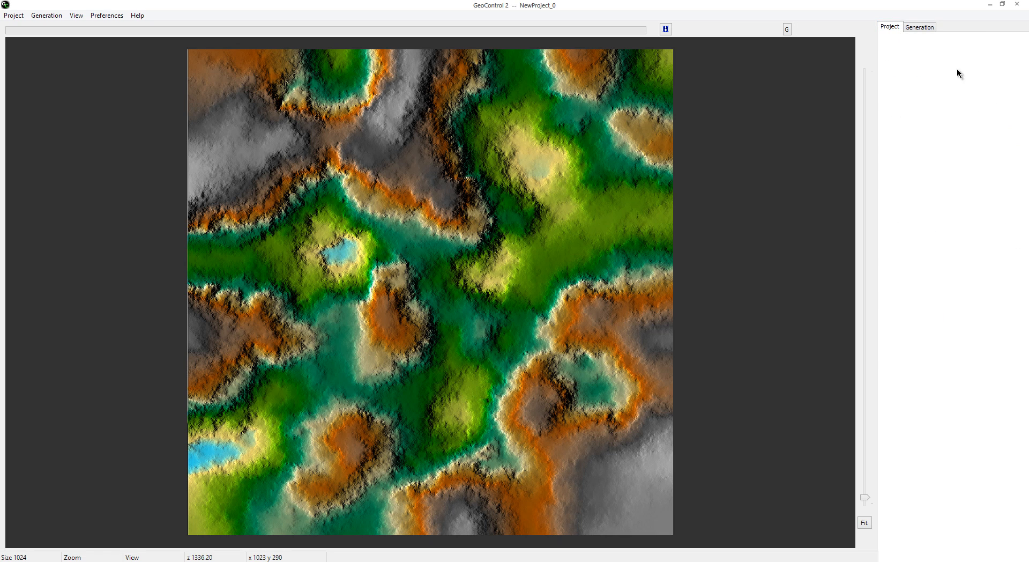
{"action": "left_click", "coordinate": [13, 15]}
{"action": "left_click", "coordinate": [919, 115]}
{"action": "left_click", "coordinate": [787, 30]}
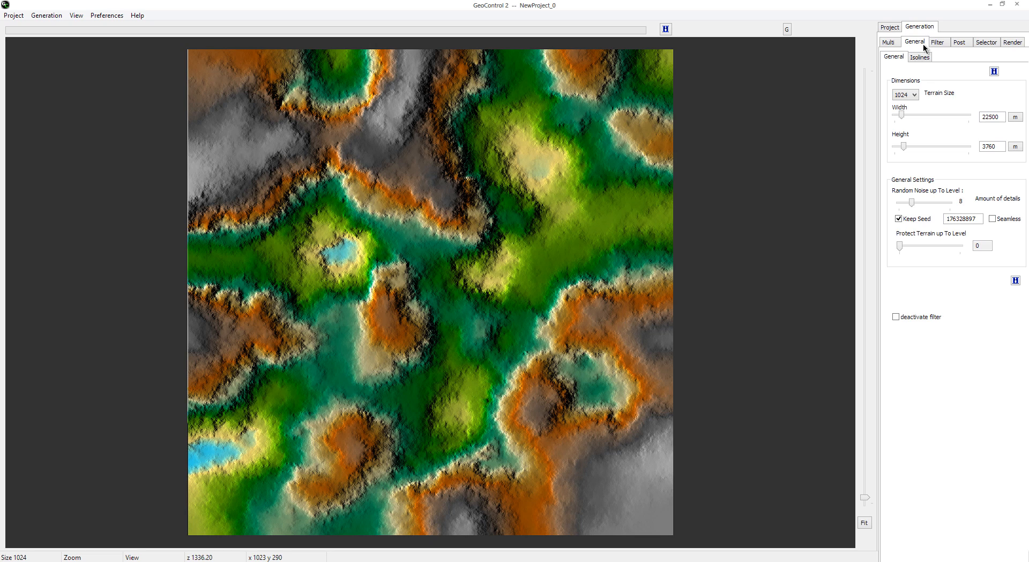
Step: Review the Multi terrain settings for camera, texture and selector, and return to the general layer settings
{"action": "left_click", "coordinate": [892, 42]}
{"action": "left_click", "coordinate": [921, 43]}
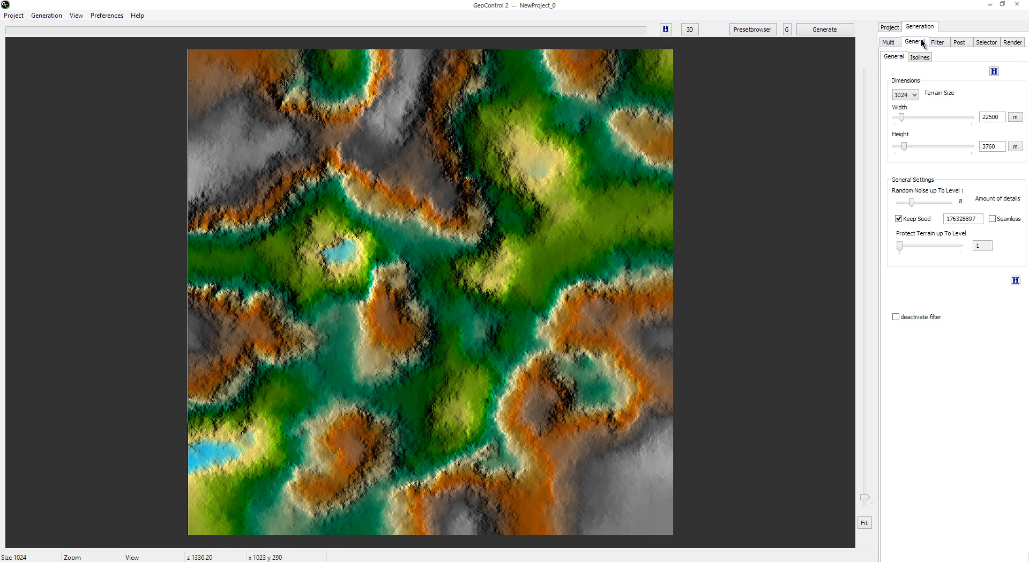
{"action": "left_click", "coordinate": [899, 43]}
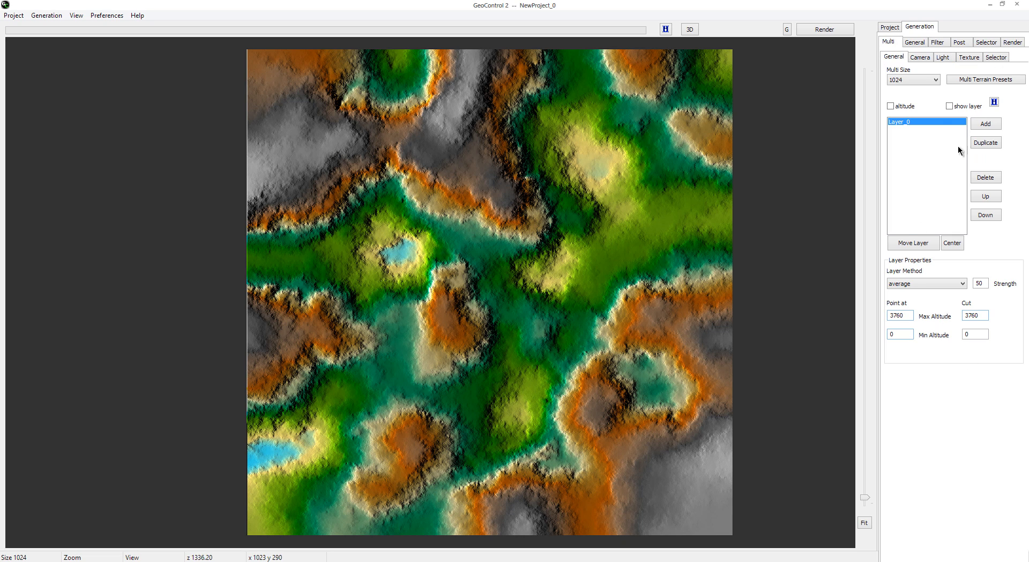
{"action": "left_click", "coordinate": [922, 58]}
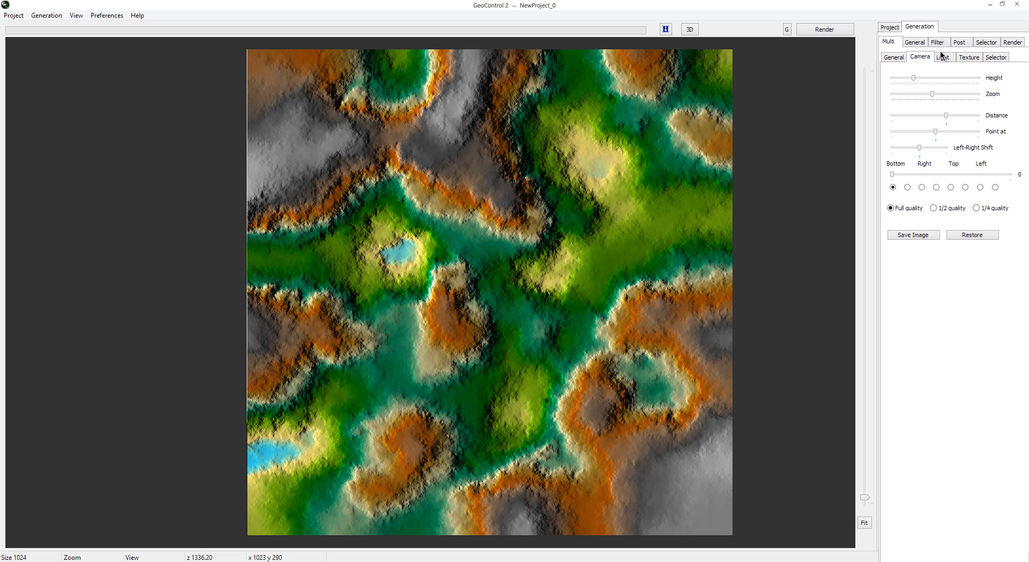
{"action": "left_click", "coordinate": [969, 57]}
{"action": "left_click", "coordinate": [994, 57]}
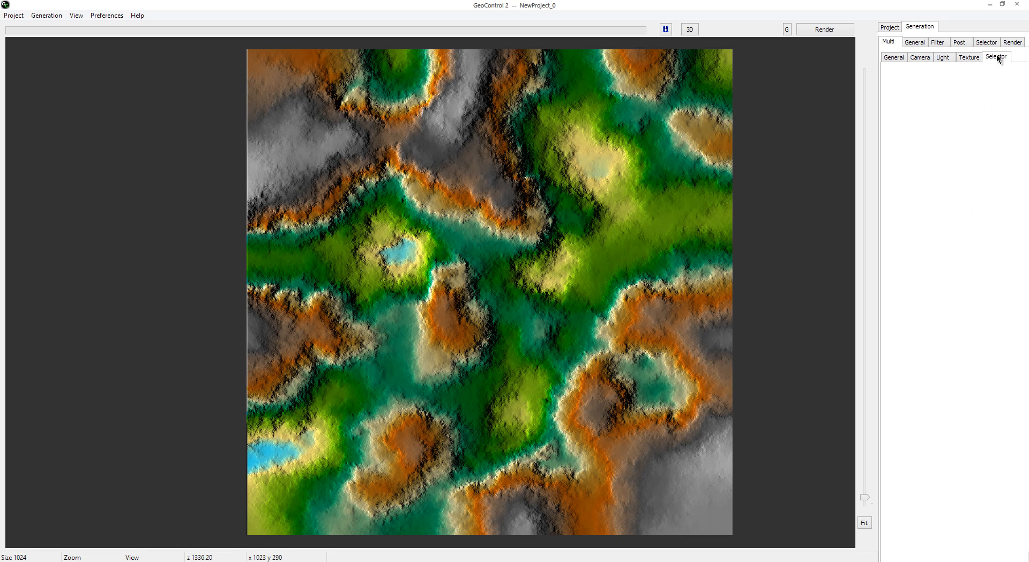
{"action": "left_click", "coordinate": [904, 56]}
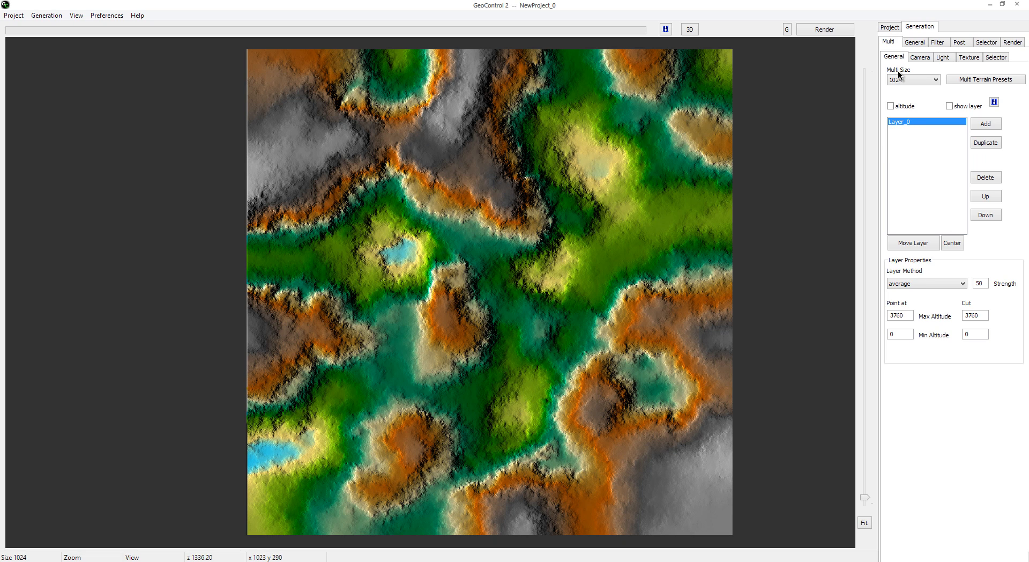
Step: Inspect the available terrain sizes in the general generation settings and keep the size at 1024
{"action": "left_click", "coordinate": [914, 43]}
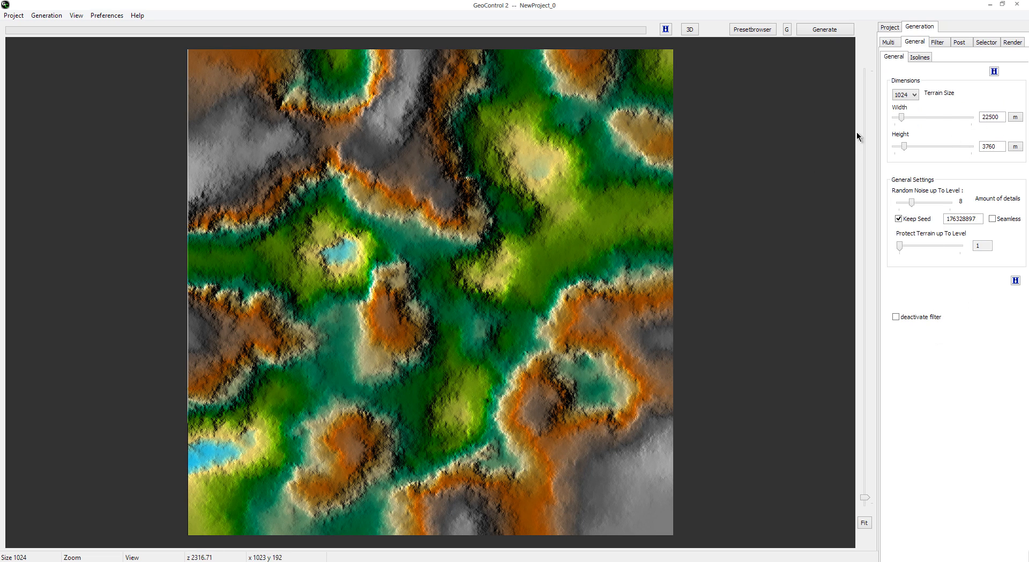
{"action": "left_click", "coordinate": [915, 95]}
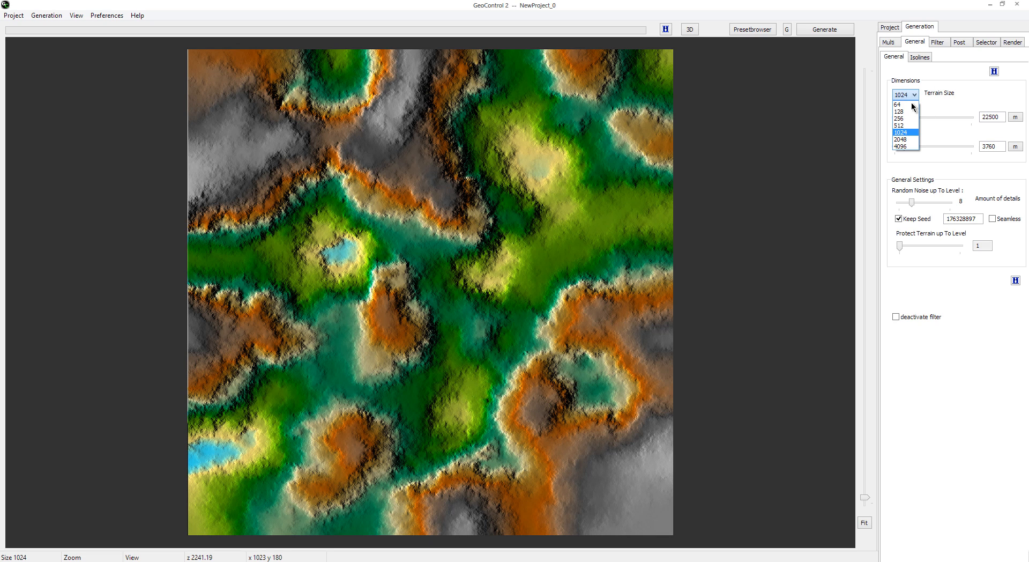
{"action": "left_click", "coordinate": [903, 133]}
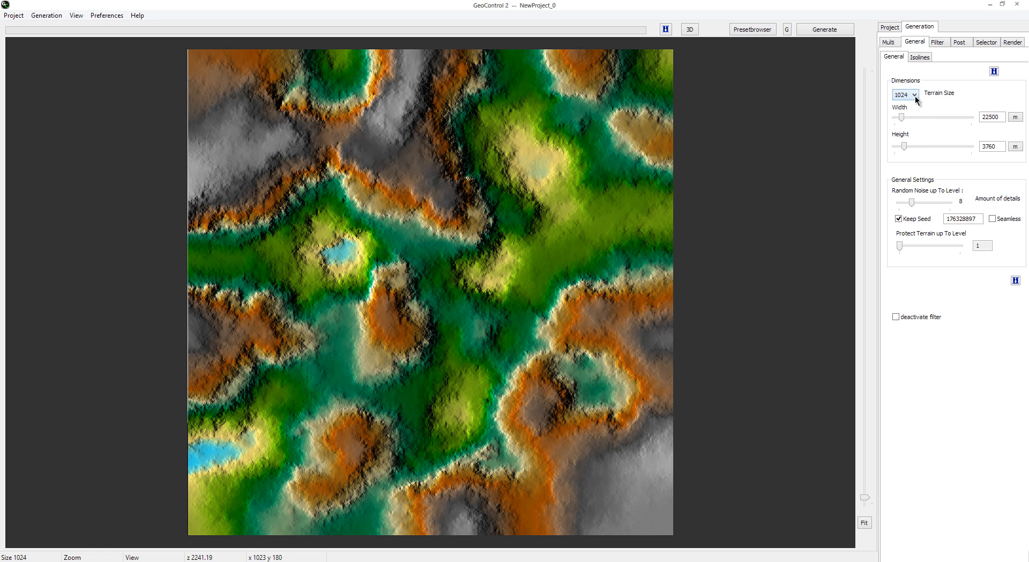
Step: Review the available terrain sizes again, keep 1024, and switch the terrain width unit to kilometres
{"action": "left_click", "coordinate": [915, 96]}
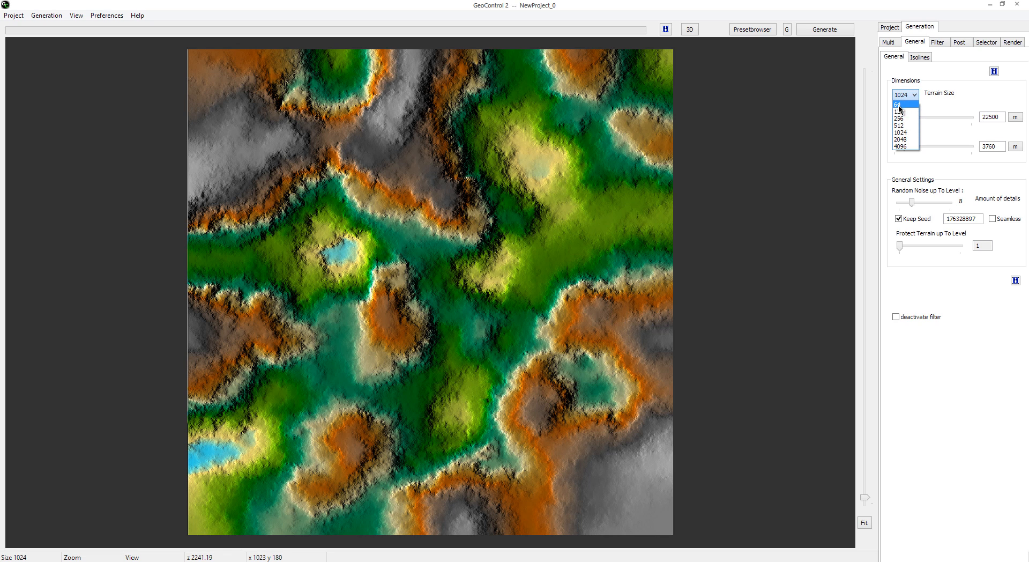
{"action": "left_click", "coordinate": [908, 94]}
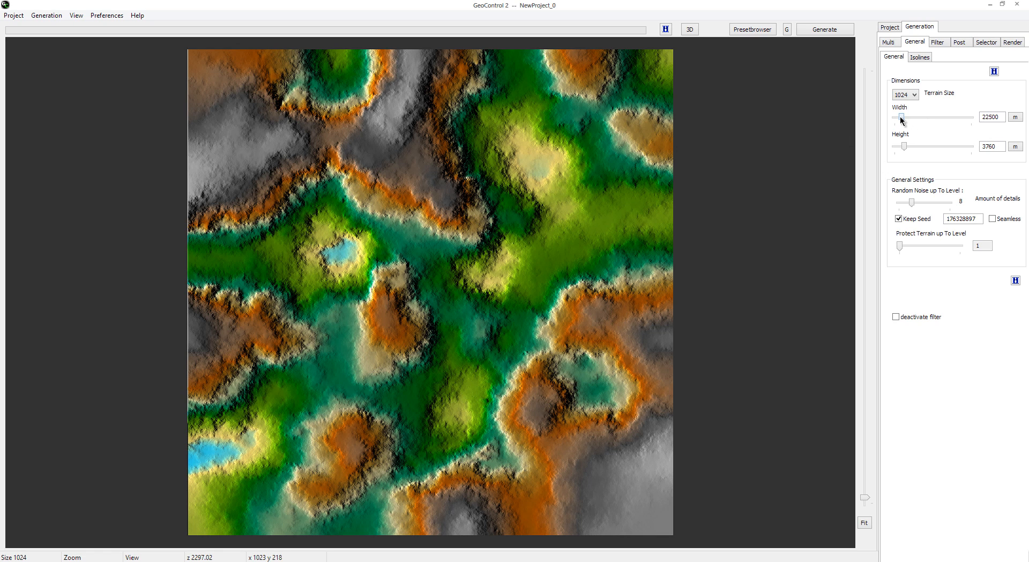
{"action": "left_click", "coordinate": [1016, 117]}
Step: Try different terrain heights with the unit in metres, and set the height to exactly 3500 m
{"action": "left_click", "coordinate": [1019, 150]}
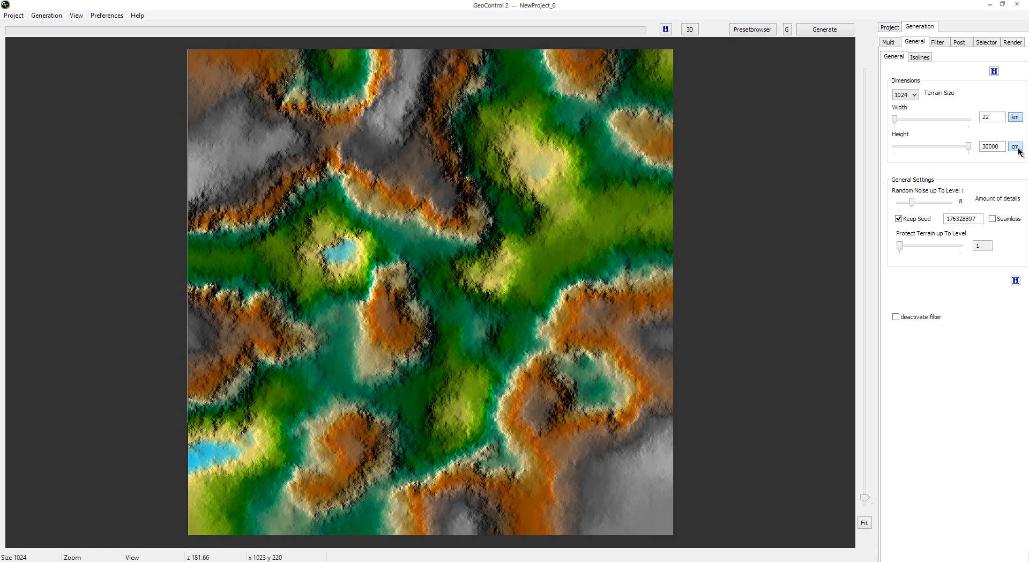
{"action": "left_click", "coordinate": [1018, 150]}
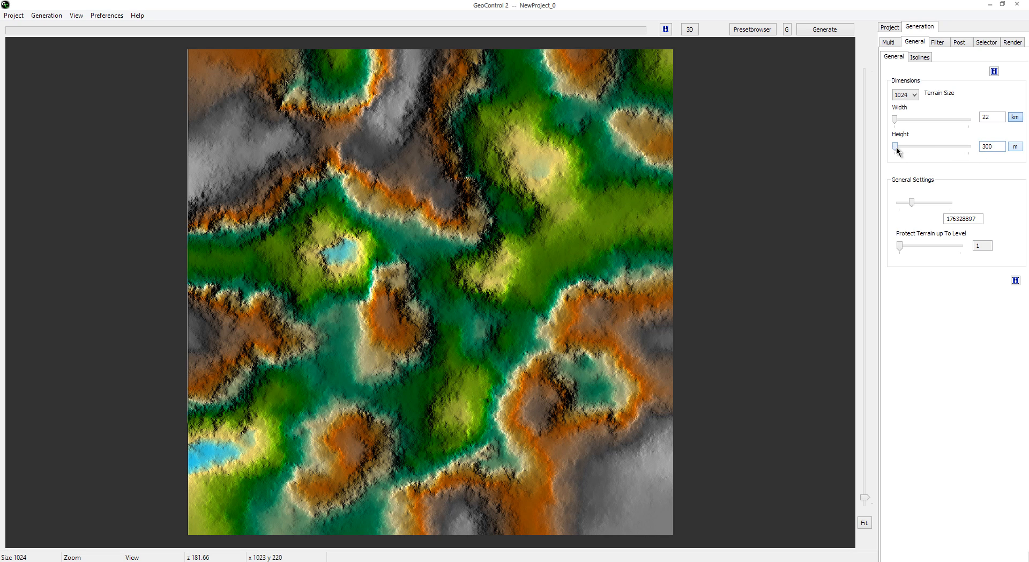
{"action": "left_click_drag", "start_coordinate": [896, 148], "coordinate": [944, 154]}
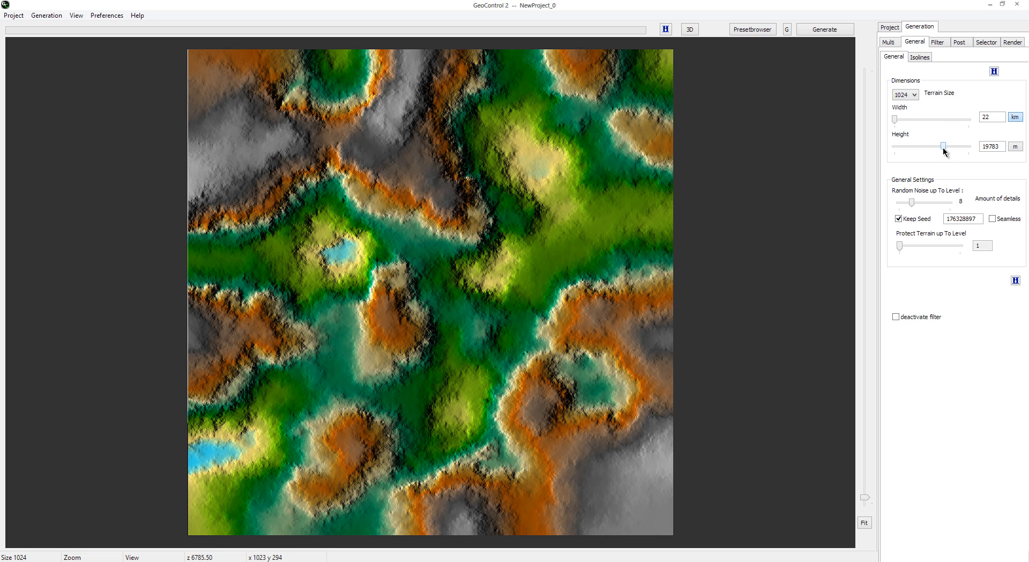
{"action": "left_click_drag", "start_coordinate": [943, 150], "coordinate": [905, 150]}
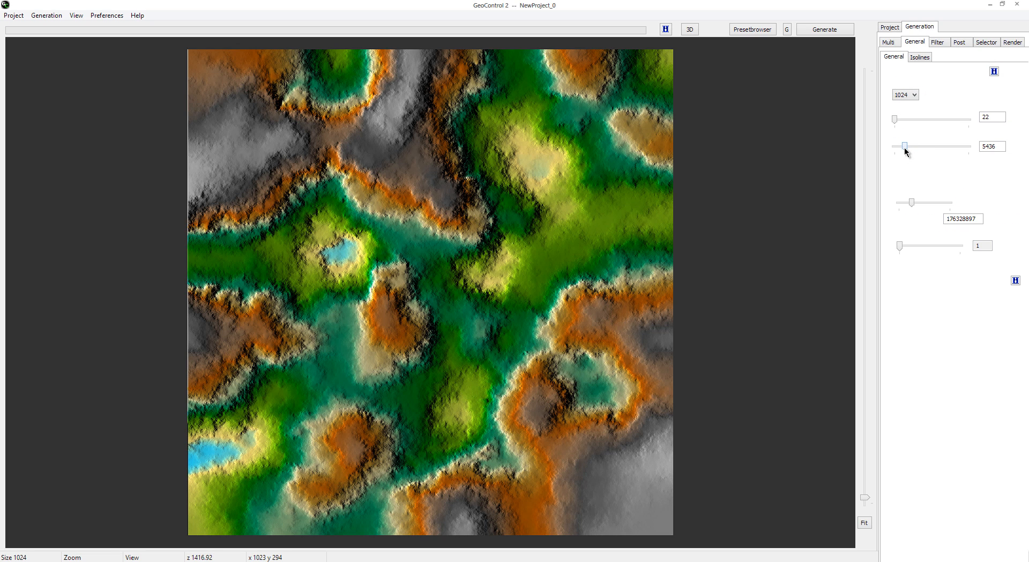
{"action": "double_click", "coordinate": [992, 147]}
{"action": "type", "text": "3500"}
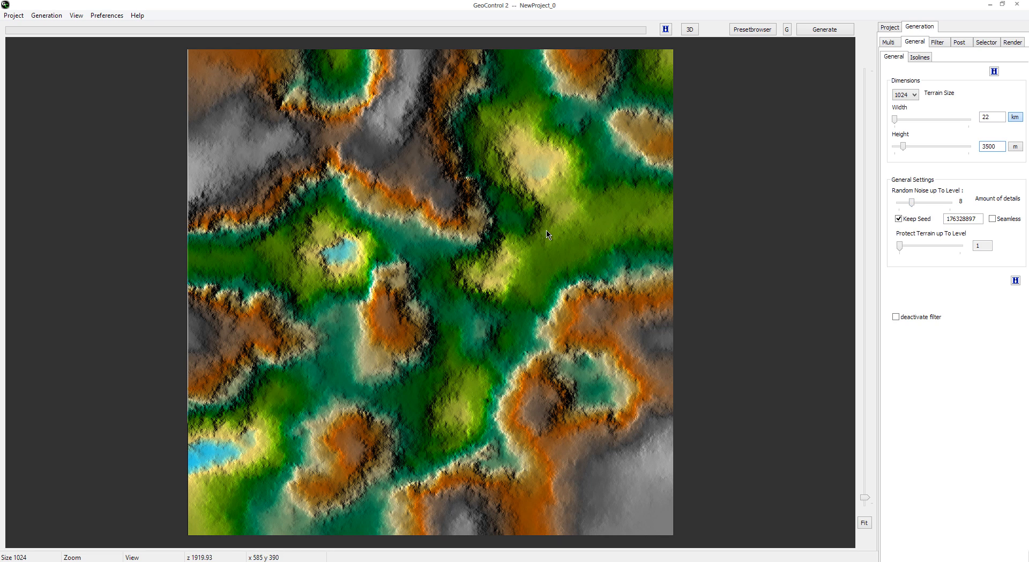
Step: Raise the random noise level in stages from 16 up to 64, regenerating the terrain at each stage
{"action": "left_click_drag", "start_coordinate": [911, 202], "coordinate": [916, 203]}
{"action": "left_click", "coordinate": [815, 31]}
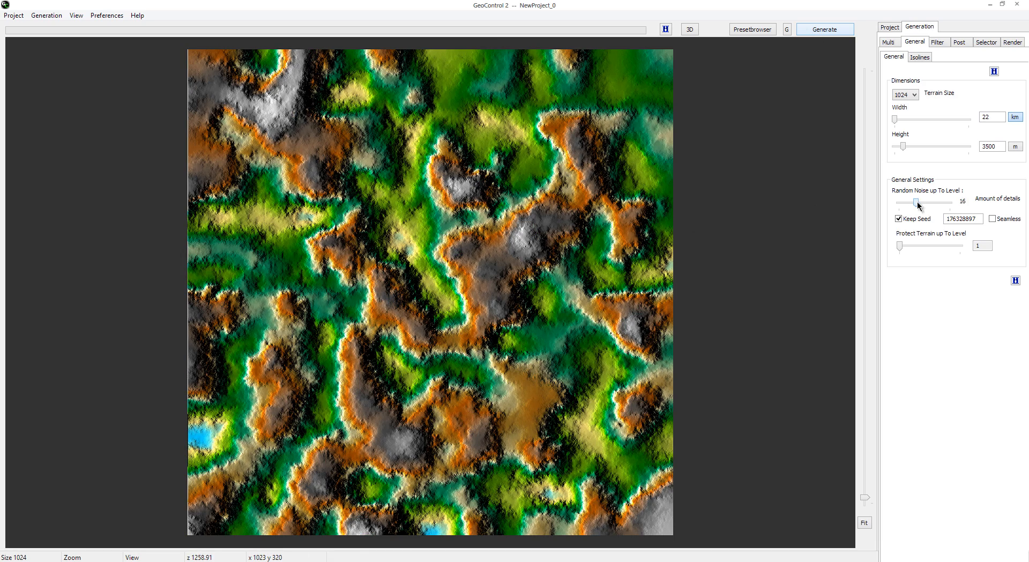
{"action": "left_click_drag", "start_coordinate": [916, 202], "coordinate": [921, 202]}
{"action": "left_click", "coordinate": [831, 31]}
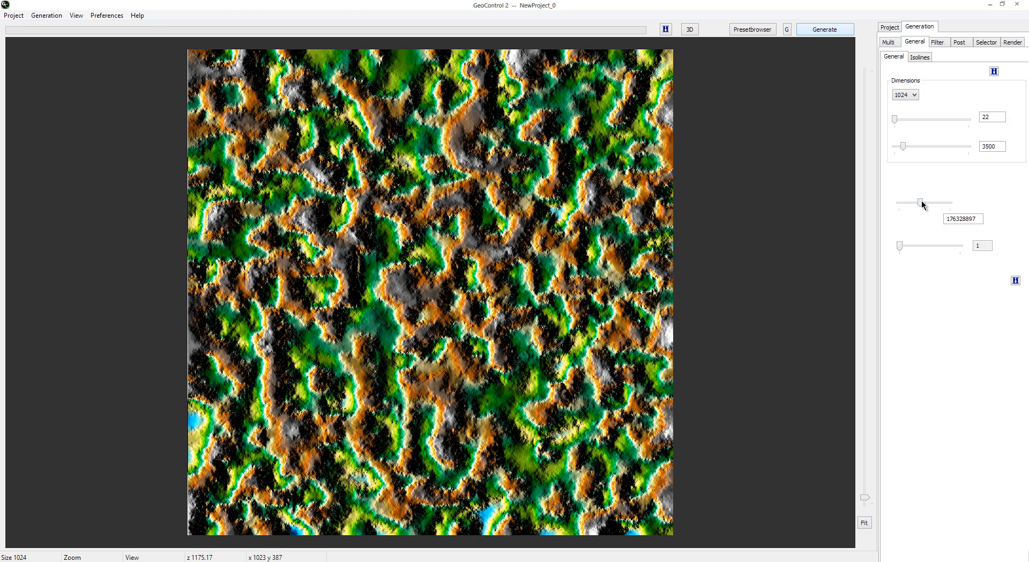
{"action": "left_click_drag", "start_coordinate": [920, 203], "coordinate": [924, 203]}
{"action": "left_click", "coordinate": [824, 30]}
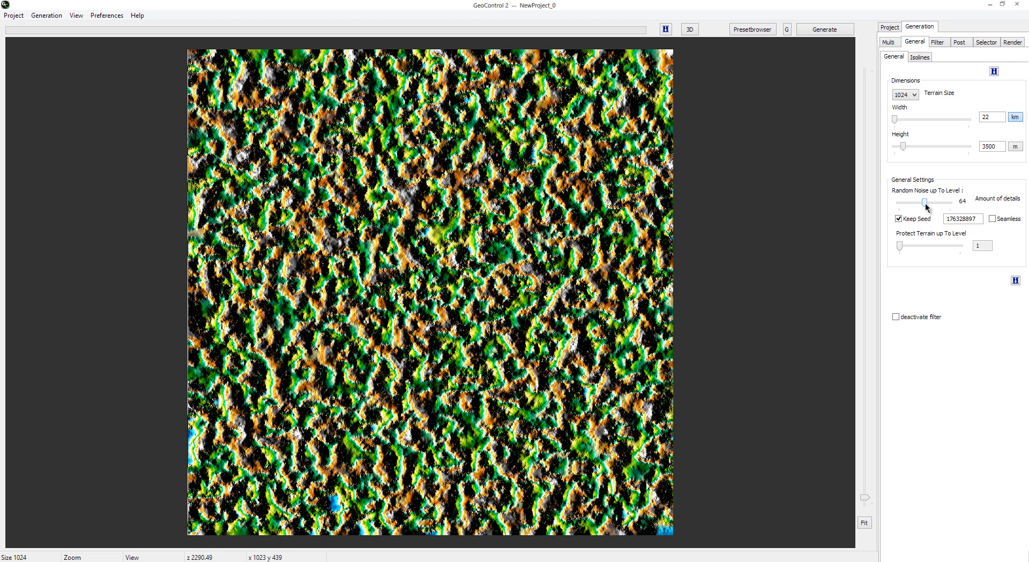
Step: Lower the random noise level to 16 and on to 8, regenerating the terrain each time
{"action": "left_click_drag", "start_coordinate": [925, 205], "coordinate": [916, 205]}
{"action": "left_click", "coordinate": [841, 30]}
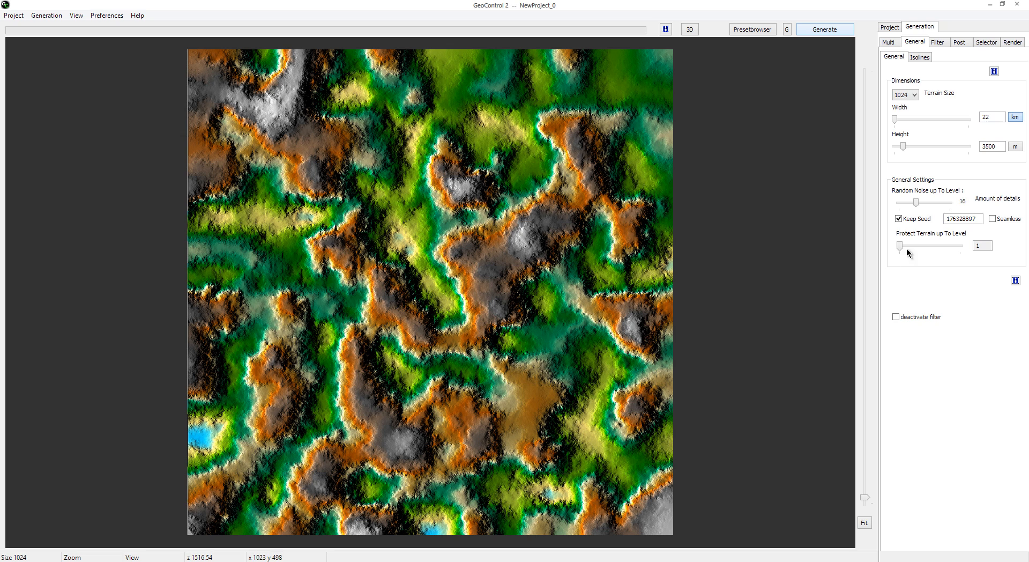
{"action": "left_click_drag", "start_coordinate": [918, 202], "coordinate": [913, 203]}
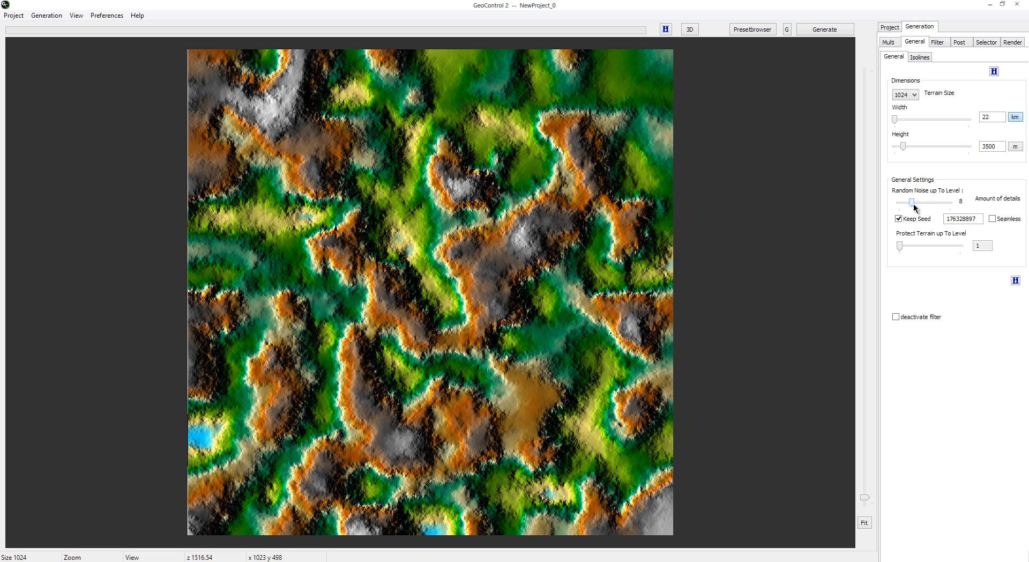
{"action": "left_click", "coordinate": [834, 32]}
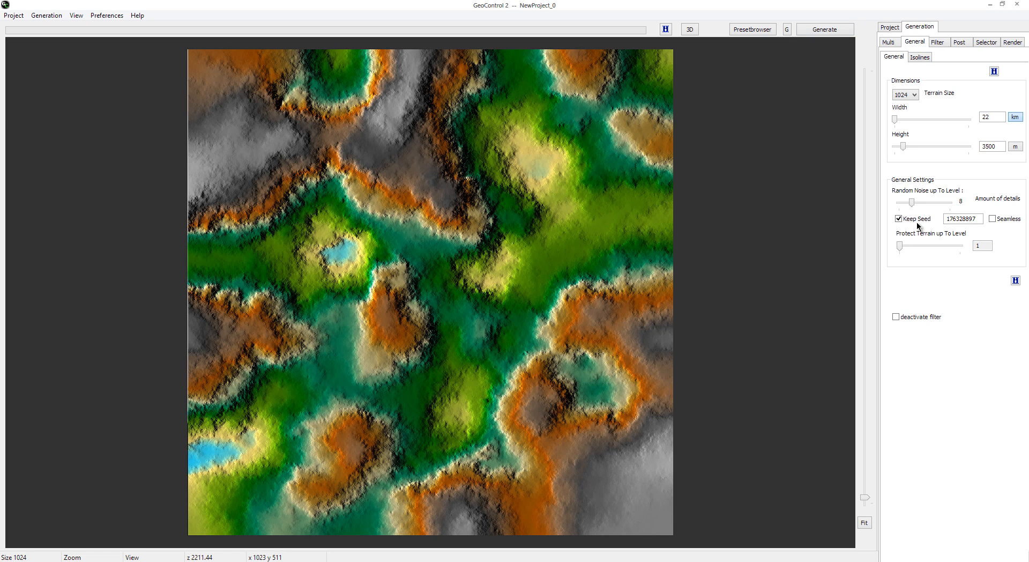
Step: Turn off Keep Seed, generate several random terrains, and turn Keep Seed back on to regenerate with the current seed
{"action": "left_click", "coordinate": [911, 221]}
{"action": "left_click", "coordinate": [841, 31]}
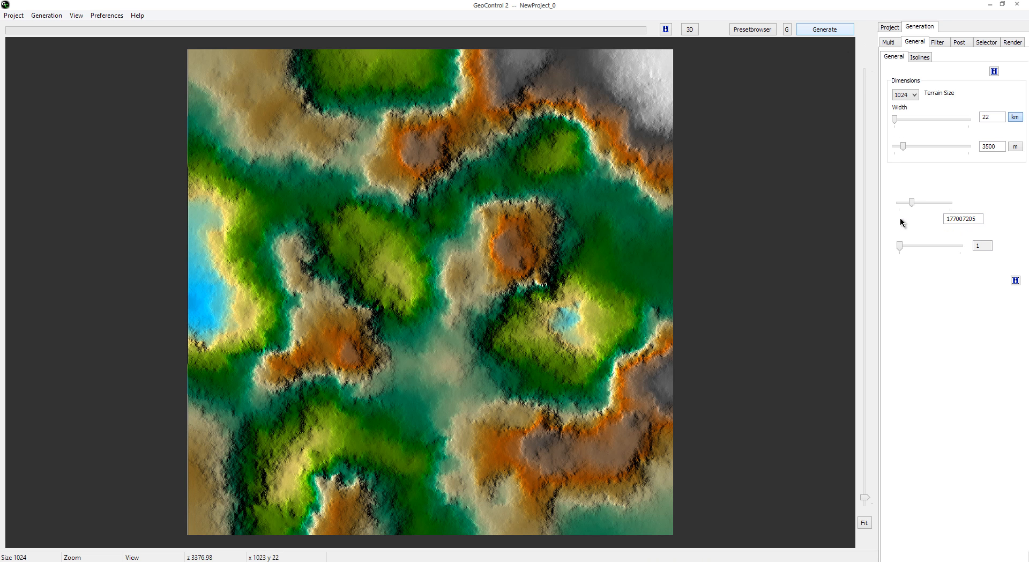
{"action": "left_click", "coordinate": [834, 34]}
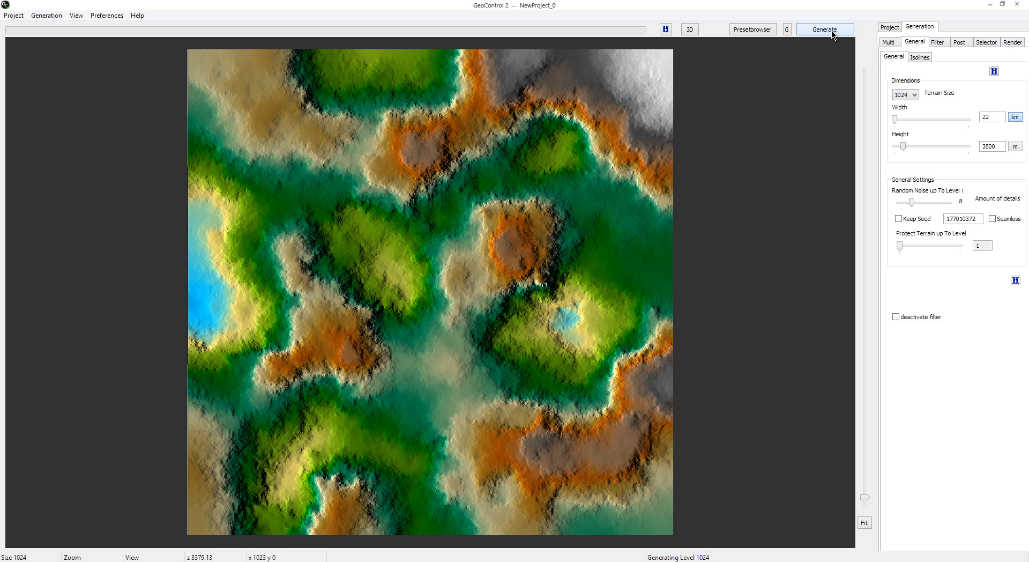
{"action": "left_click", "coordinate": [836, 34]}
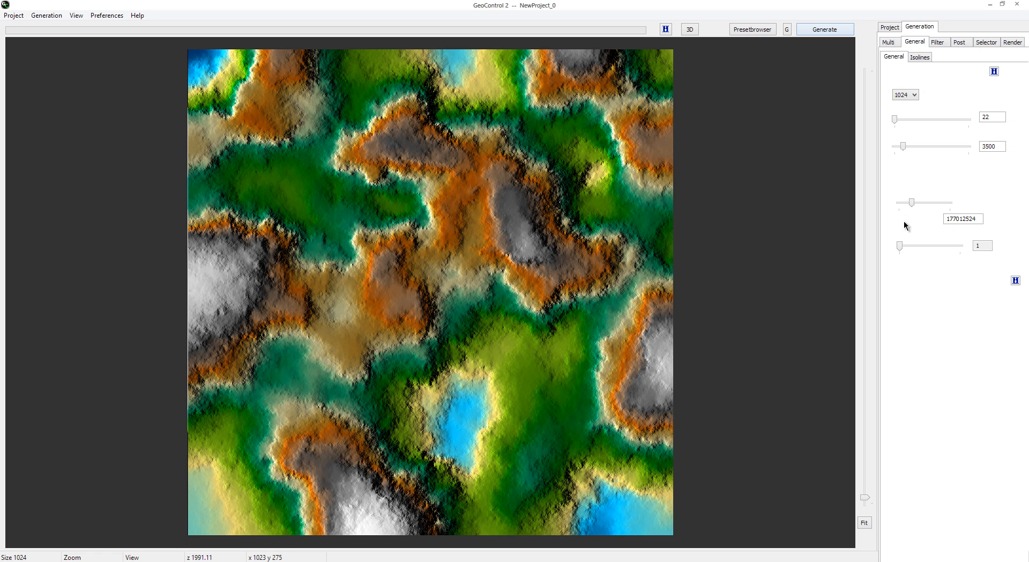
{"action": "left_click", "coordinate": [817, 33]}
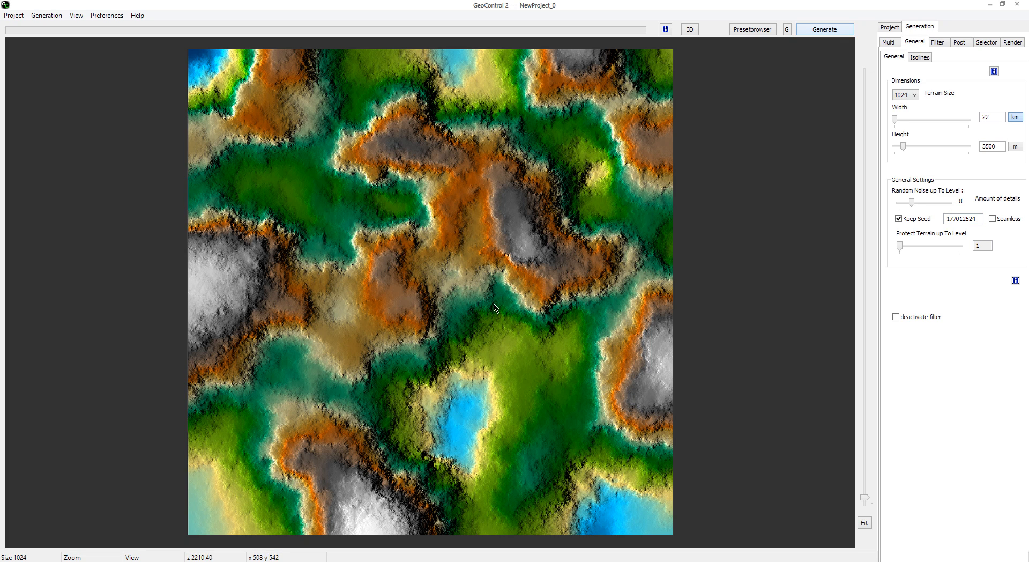
{"action": "left_click_drag", "start_coordinate": [976, 218], "coordinate": [941, 218]}
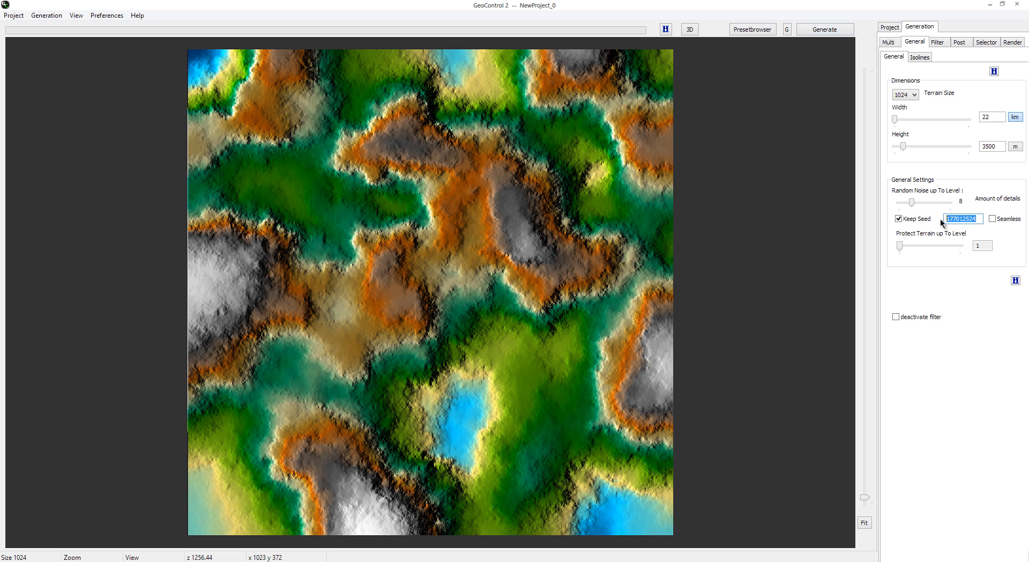
{"action": "left_click", "coordinate": [978, 219]}
Step: Turn on Seamless, regenerate the terrain and show it in the 3D preview
{"action": "left_click", "coordinate": [992, 219]}
{"action": "left_click", "coordinate": [831, 31]}
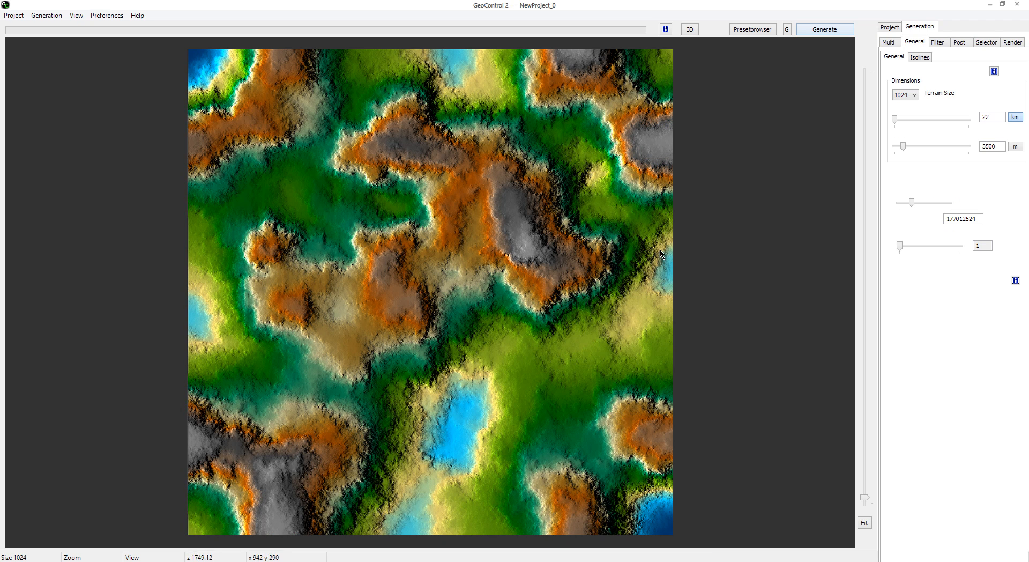
{"action": "left_click", "coordinate": [690, 29]}
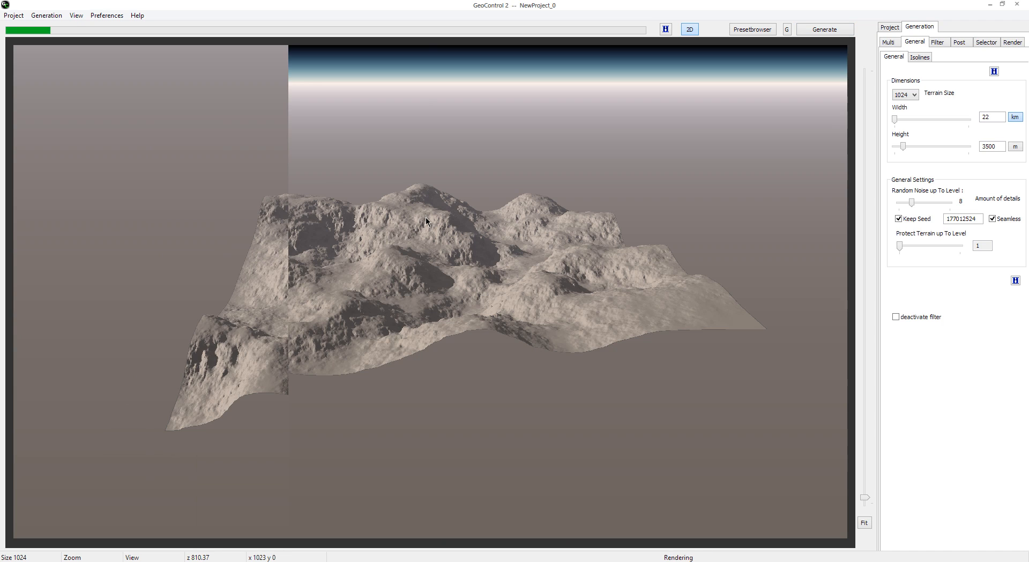
Step: Turn Seamless off and back on, regenerating the terrain each time to compare its edges in the 3D preview
{"action": "left_click", "coordinate": [992, 219]}
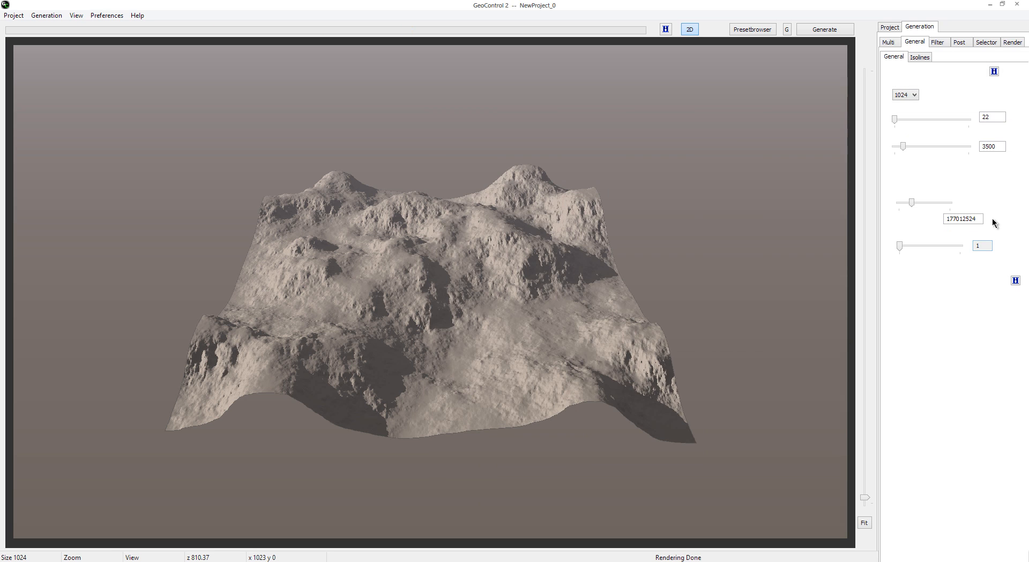
{"action": "left_click", "coordinate": [824, 29]}
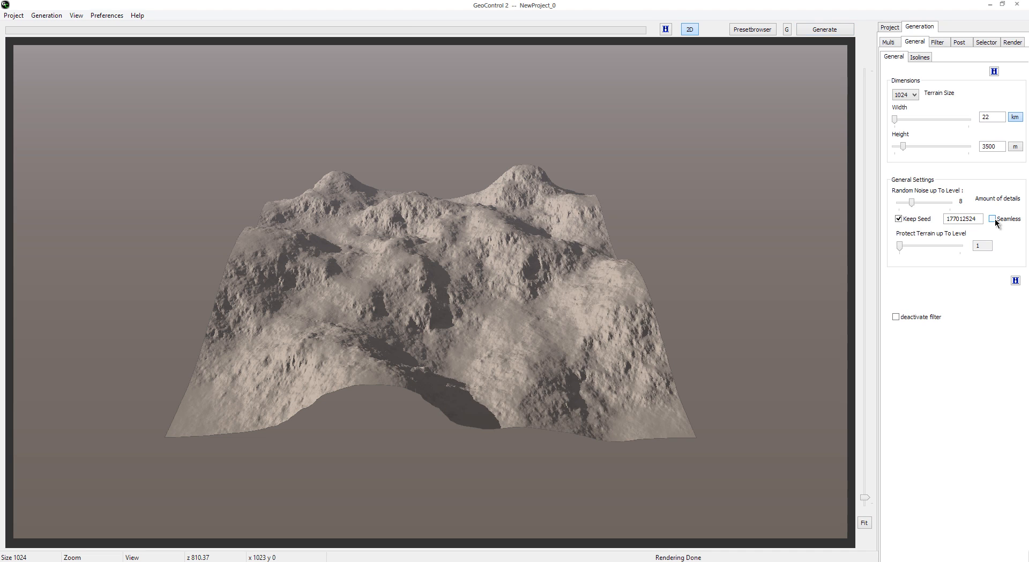
{"action": "left_click", "coordinate": [835, 31]}
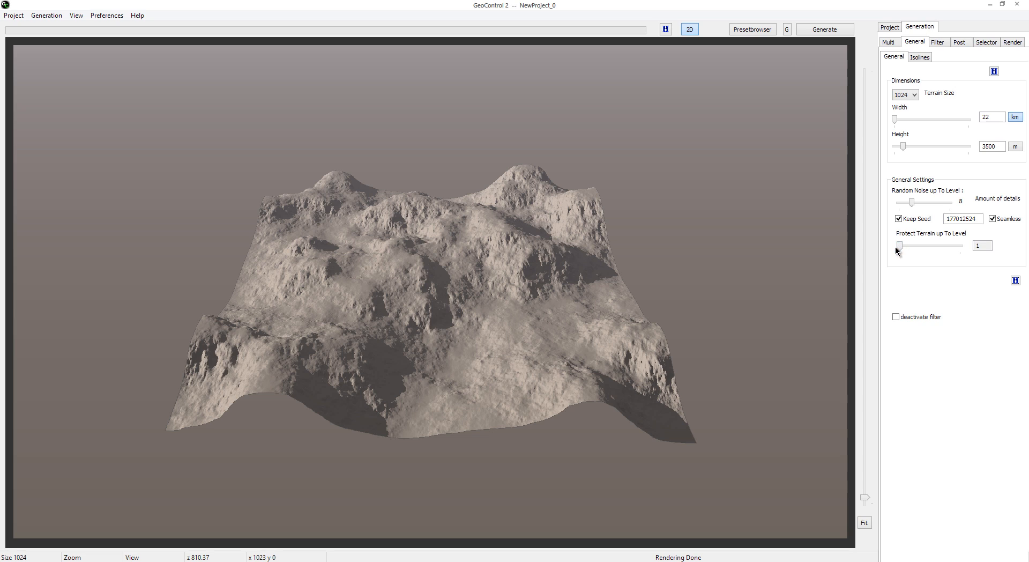
Step: Try regenerating the terrain with Protect Terrain up to Level at 8, 256 and 1024, and dismiss the message
{"action": "left_click_drag", "start_coordinate": [900, 248], "coordinate": [919, 247]}
{"action": "left_click", "coordinate": [837, 32]}
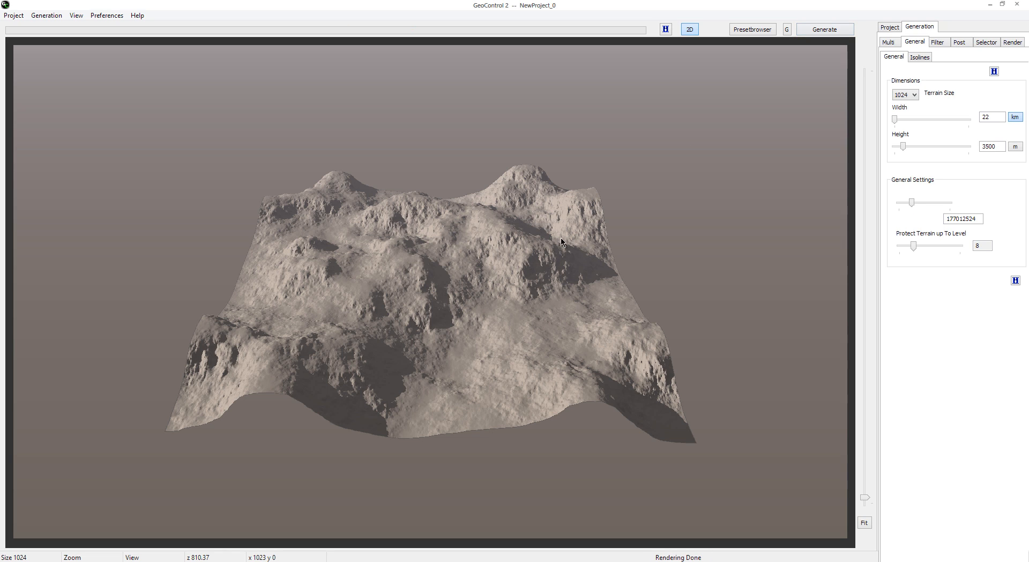
{"action": "left_click_drag", "start_coordinate": [927, 250], "coordinate": [937, 249]}
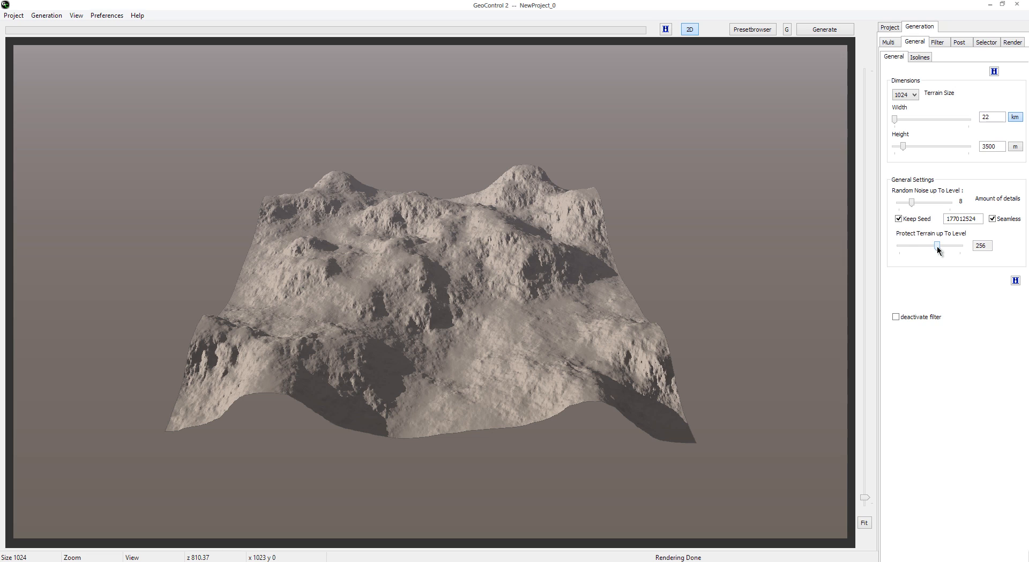
{"action": "left_click", "coordinate": [825, 30]}
{"action": "left_click_drag", "start_coordinate": [939, 248], "coordinate": [947, 247]}
{"action": "left_click", "coordinate": [842, 31]}
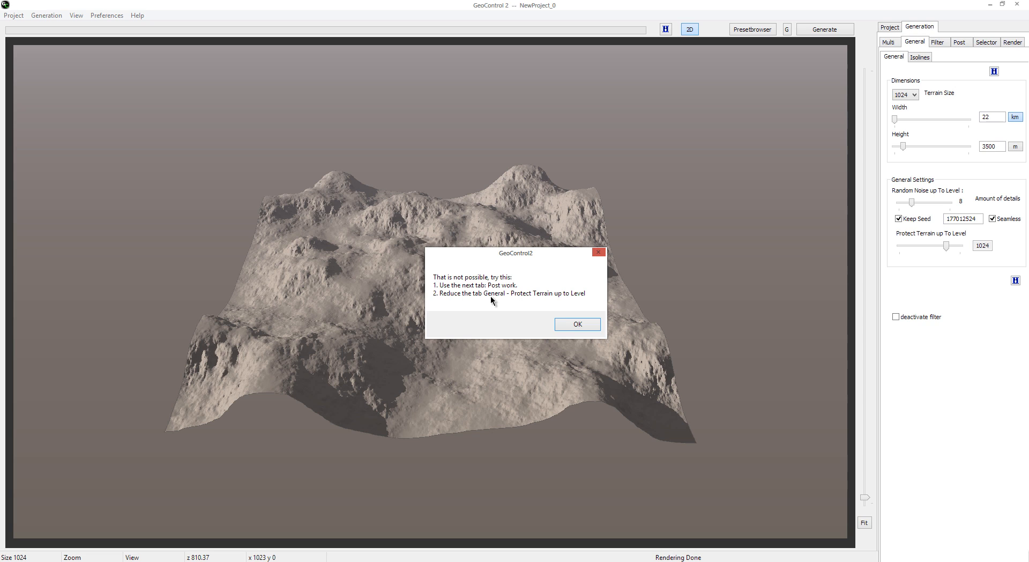
{"action": "left_click", "coordinate": [590, 326]}
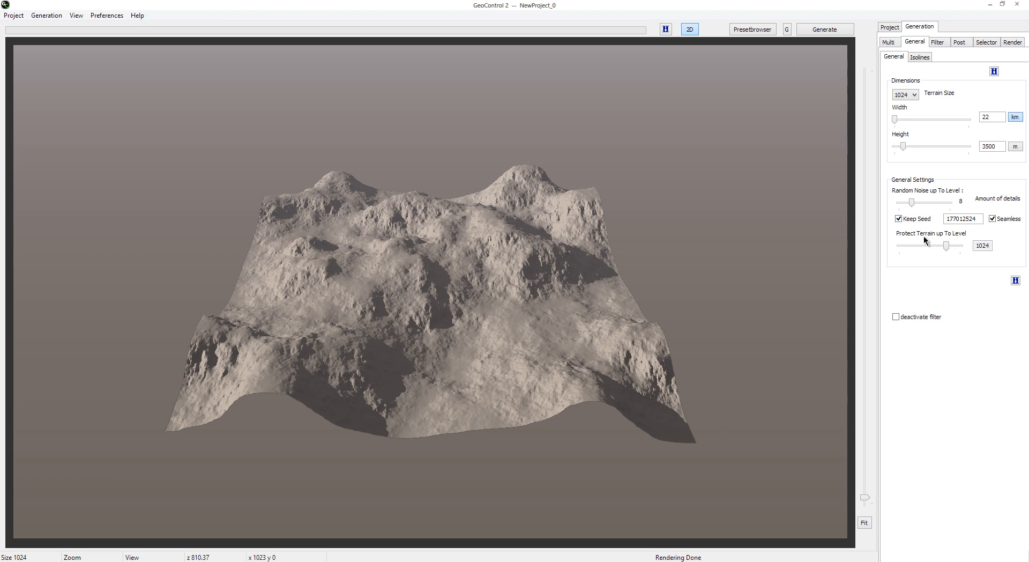
Step: Reset Protect Terrain up to Level to 1, regenerate the terrain and return to the 2D view
{"action": "left_click_drag", "start_coordinate": [945, 248], "coordinate": [897, 250]}
{"action": "left_click", "coordinate": [825, 29]}
{"action": "left_click", "coordinate": [689, 29]}
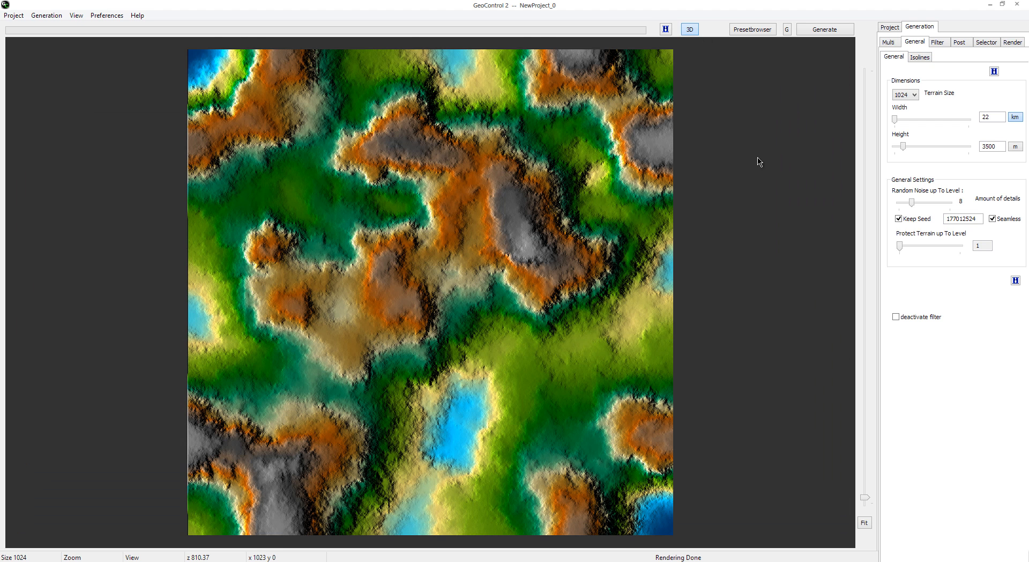
Step: Start isoline editing on an empty terrain, set the manual isoline height to 3500, and check it against the general terrain height
{"action": "left_click", "coordinate": [927, 58]}
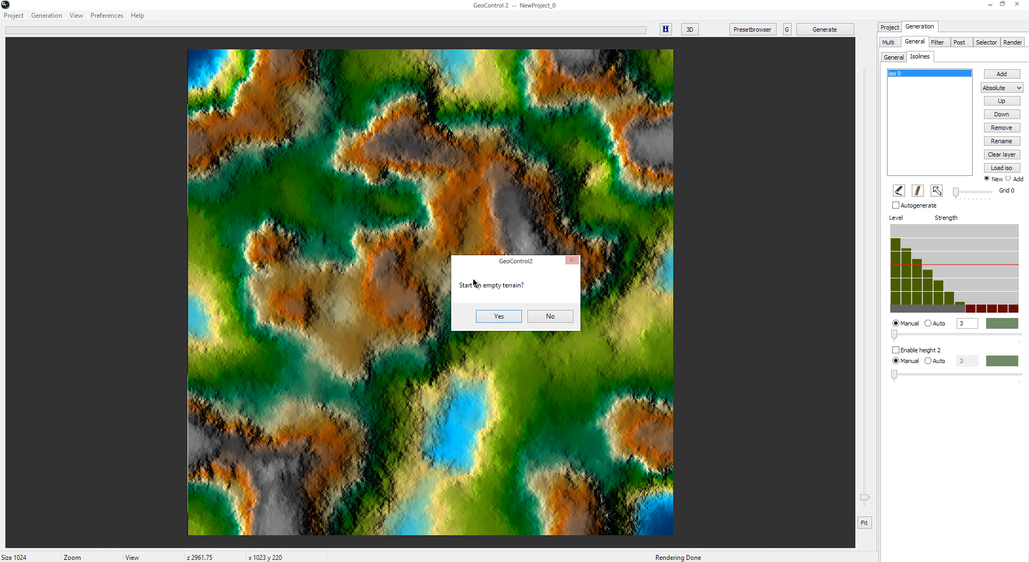
{"action": "left_click", "coordinate": [512, 315]}
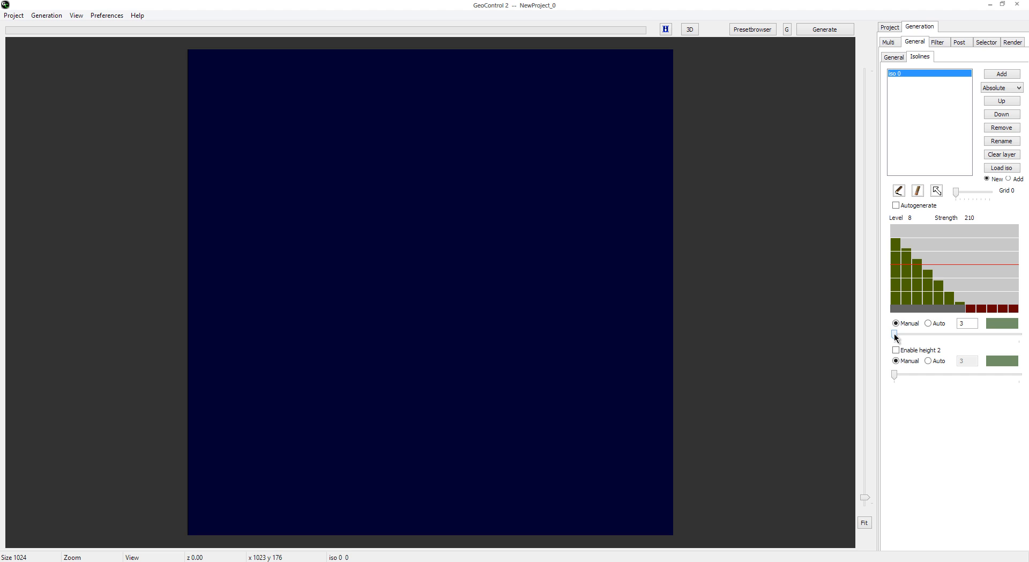
{"action": "left_click_drag", "start_coordinate": [894, 337], "coordinate": [1021, 335]}
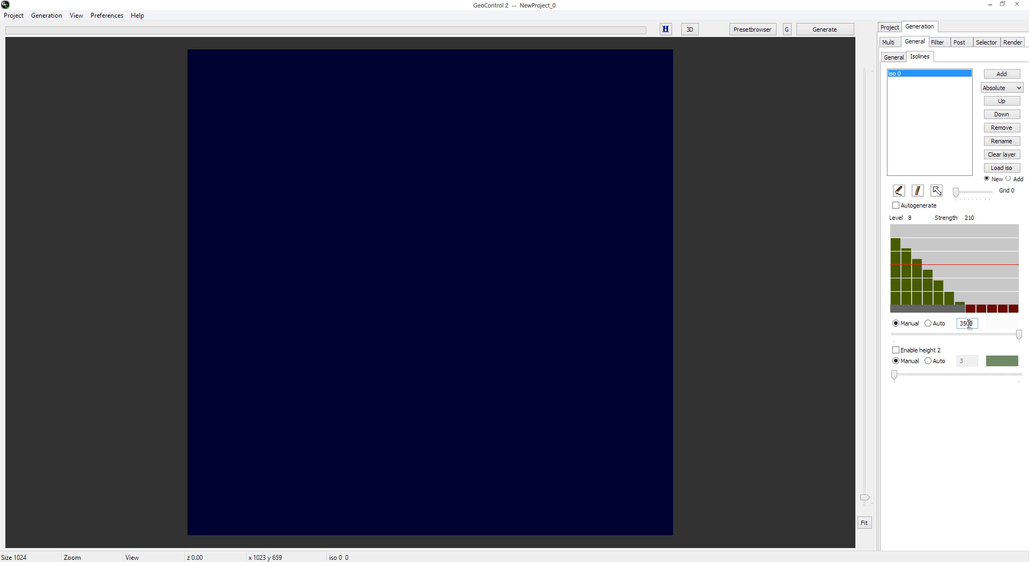
{"action": "left_click", "coordinate": [890, 57]}
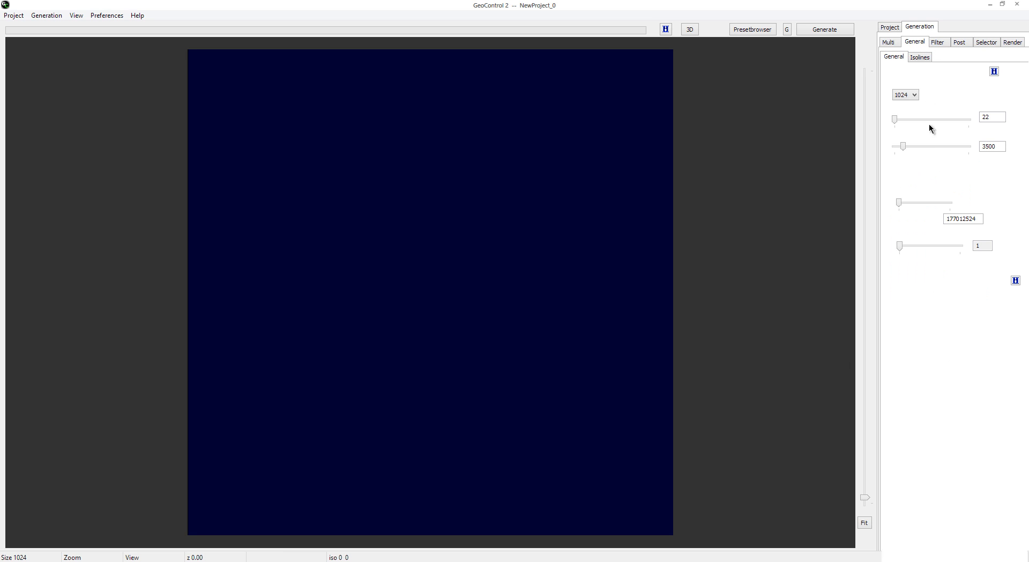
{"action": "left_click", "coordinate": [920, 57]}
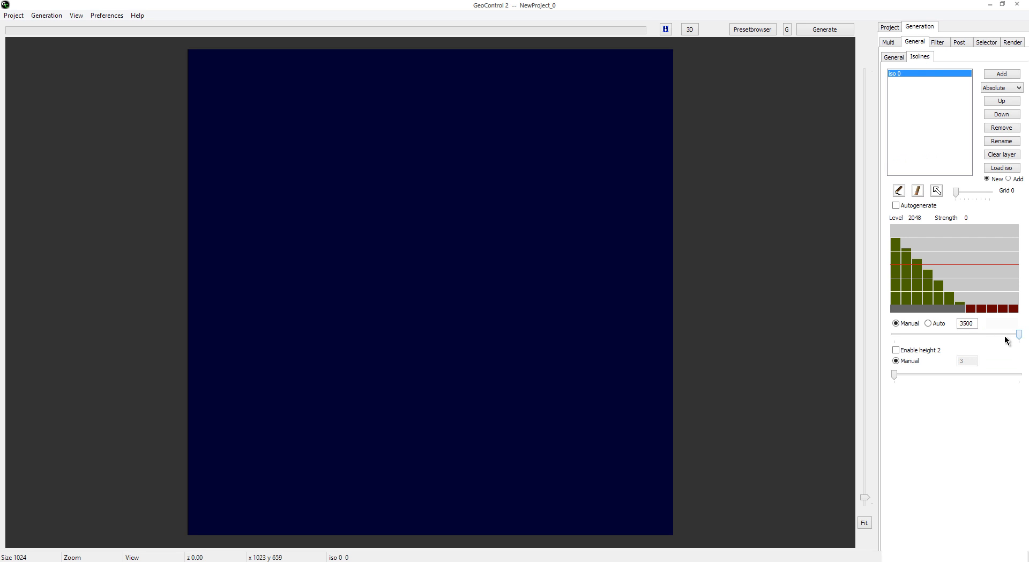
Step: Set the manual isoline height to 2749 and draw a curved isoline from the terrain's lower-left area to its upper-right area
{"action": "left_click_drag", "start_coordinate": [998, 335], "coordinate": [828, 344]}
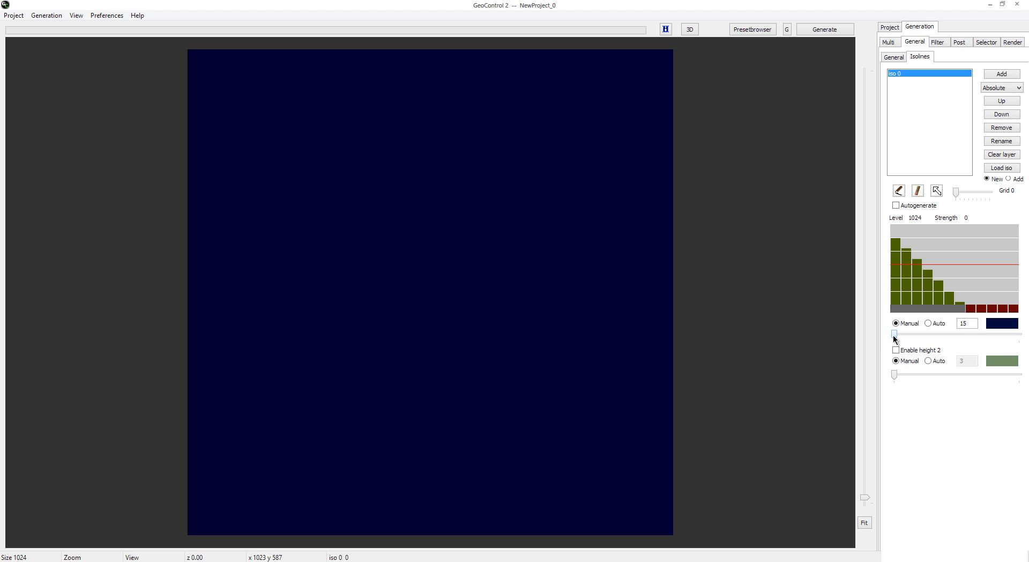
{"action": "left_click_drag", "start_coordinate": [894, 336], "coordinate": [989, 334]}
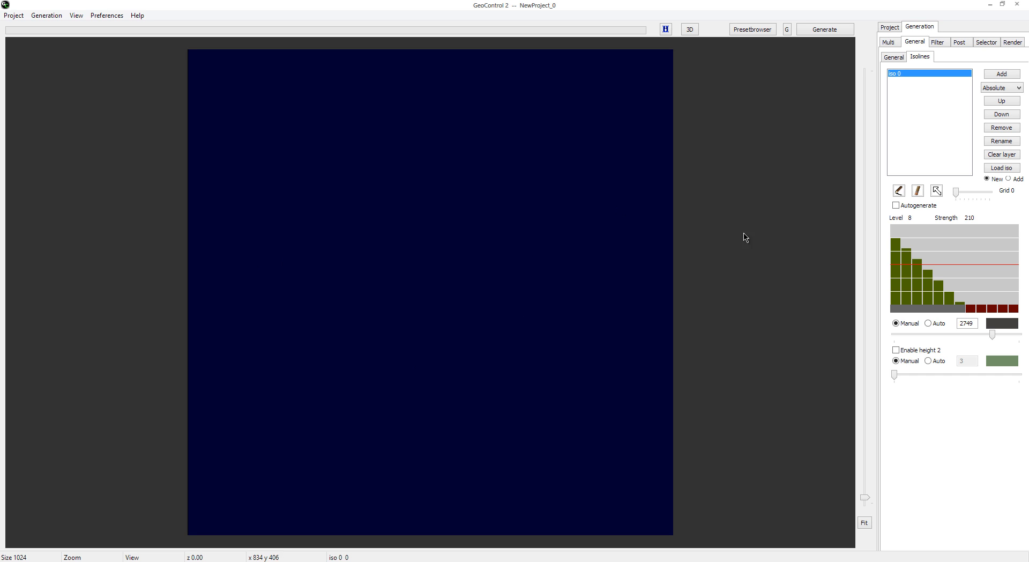
{"action": "left_click", "coordinate": [899, 192]}
{"action": "mouse_move", "coordinate": [210, 483]}
{"action": "left_mouse_down"}
{"action": "mouse_move", "coordinate": [317, 431]}
{"action": "mouse_move", "coordinate": [375, 382]}
{"action": "mouse_move", "coordinate": [439, 257]}
{"action": "mouse_move", "coordinate": [519, 154]}
{"action": "mouse_move", "coordinate": [601, 107]}
{"action": "left_mouse_up"}
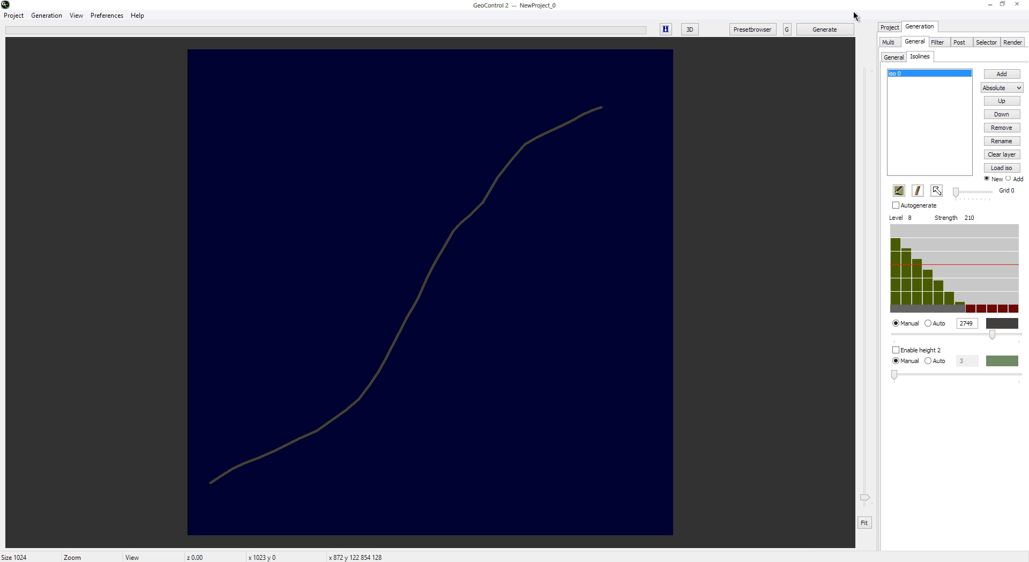
Step: Generate the terrain from the drawn isoline and show it in 3D
{"action": "left_click", "coordinate": [835, 33]}
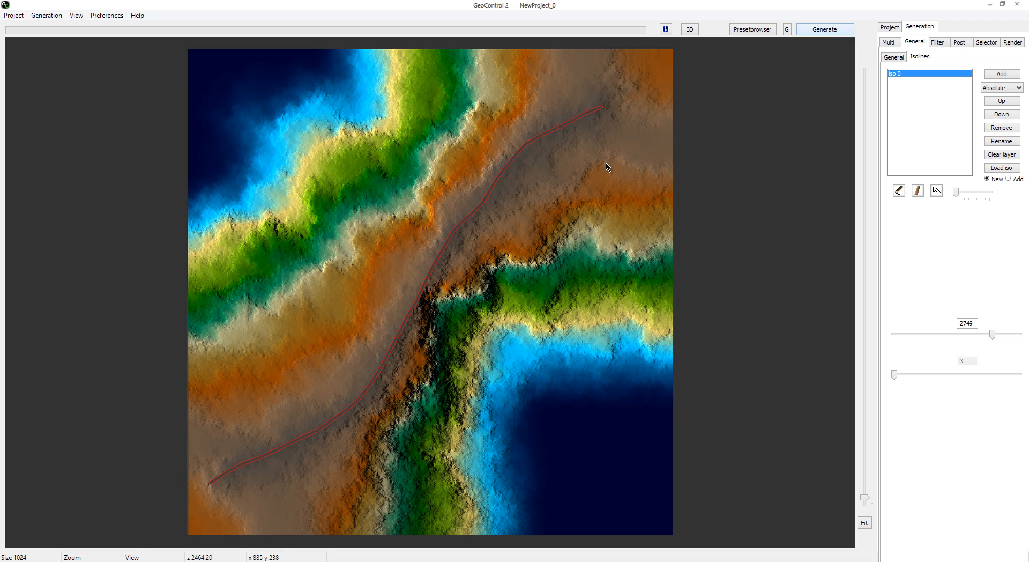
{"action": "left_click", "coordinate": [696, 29]}
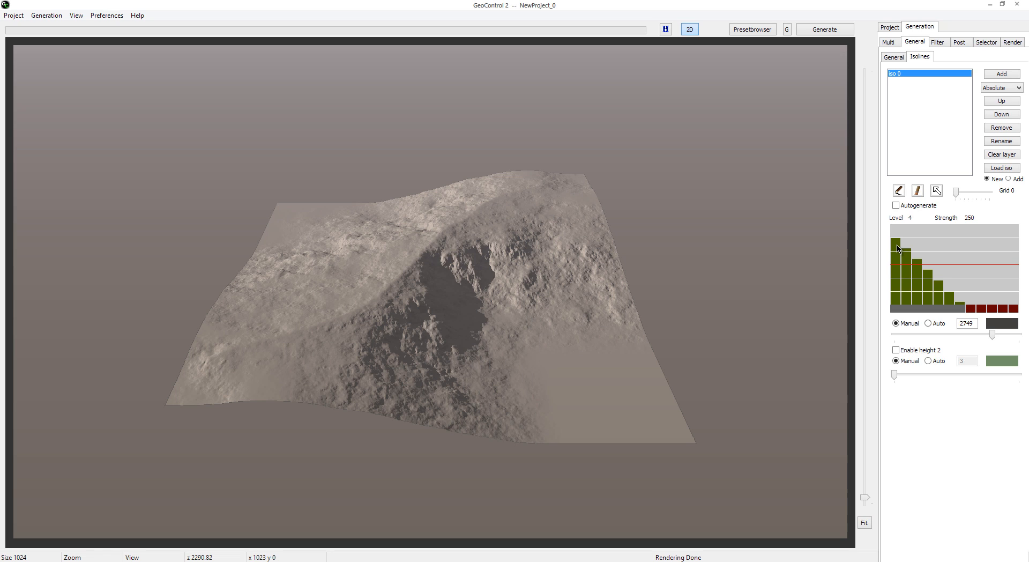
Step: Set the isoline strength at level 4 and then at level 8 to 0, regenerating the terrain after each change
{"action": "left_click_drag", "start_coordinate": [898, 248], "coordinate": [899, 323]}
{"action": "left_click", "coordinate": [839, 35]}
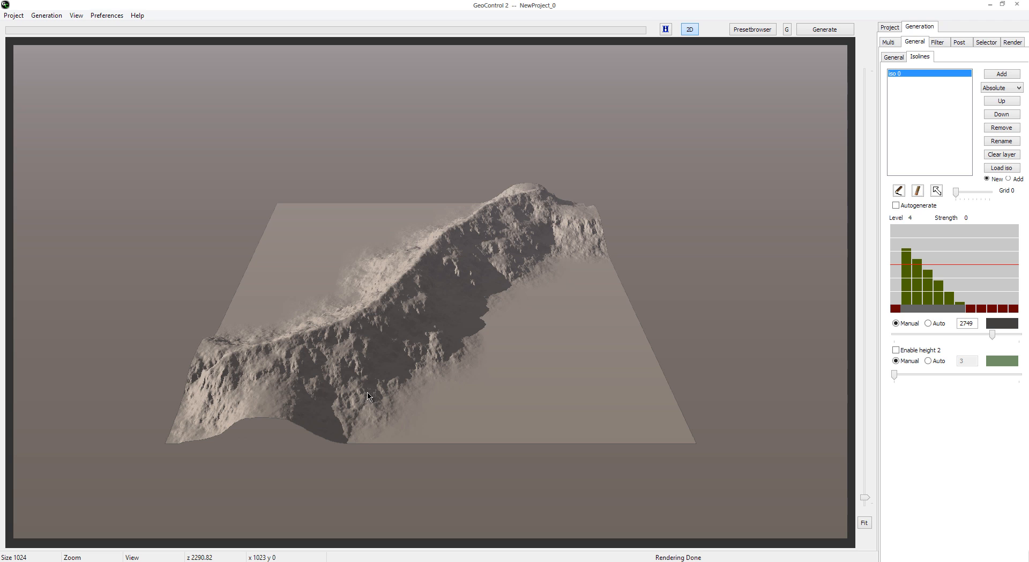
{"action": "left_click", "coordinate": [907, 260]}
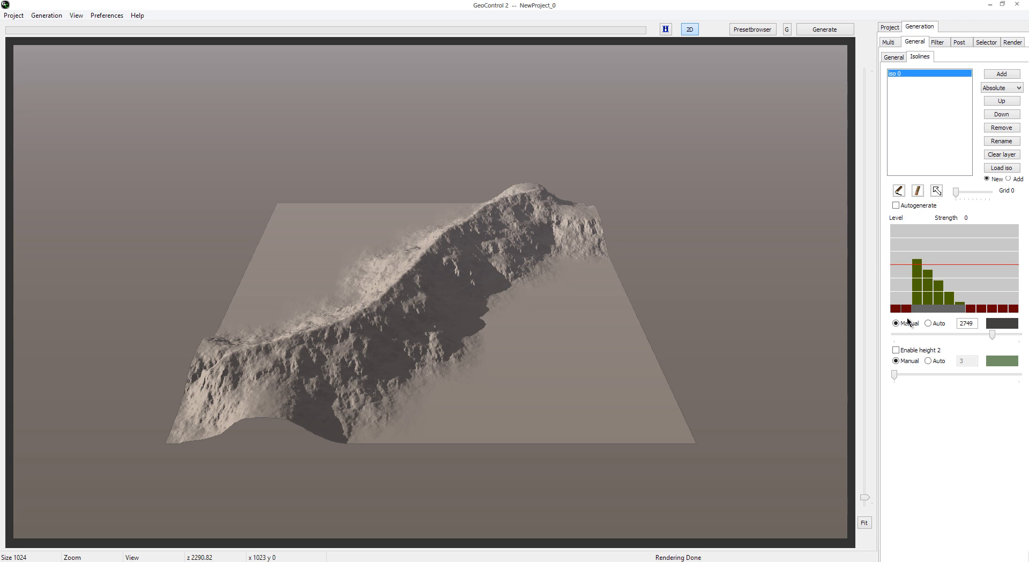
{"action": "left_click", "coordinate": [845, 36]}
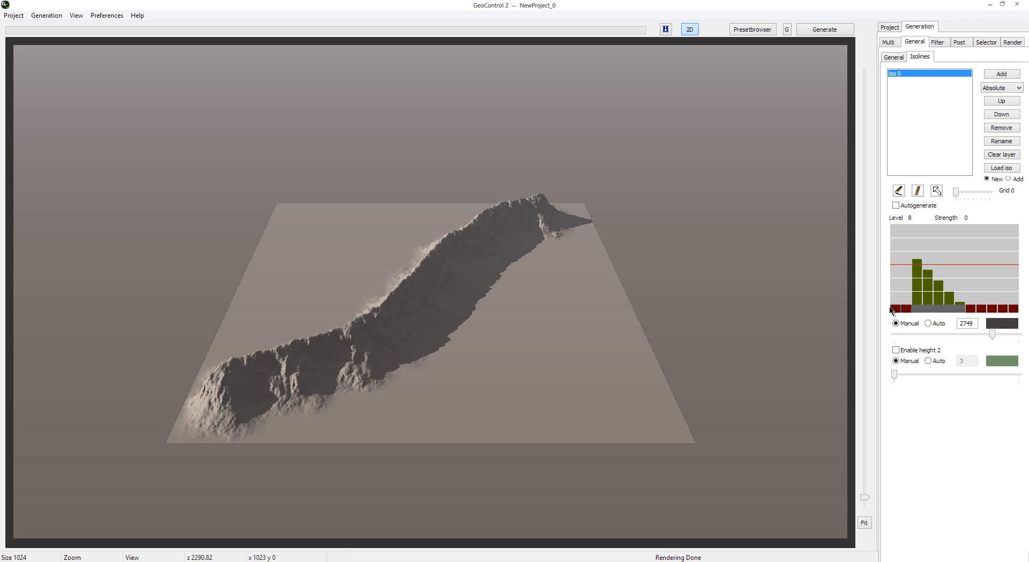
Step: Raise the isoline strength to about 50 at level 4 and 100 at level 8, set levels 64 to 256 to 0, and regenerate after each change
{"action": "left_click_drag", "start_coordinate": [894, 308], "coordinate": [909, 285]}
{"action": "left_click", "coordinate": [827, 32]}
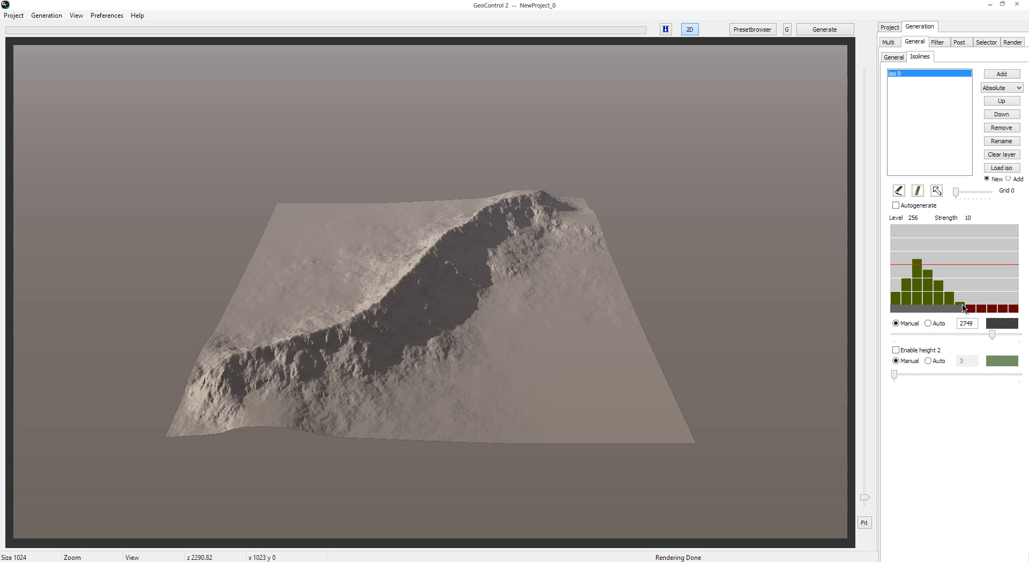
{"action": "left_click", "coordinate": [961, 306]}
{"action": "left_click", "coordinate": [822, 31]}
{"action": "left_click", "coordinate": [825, 31]}
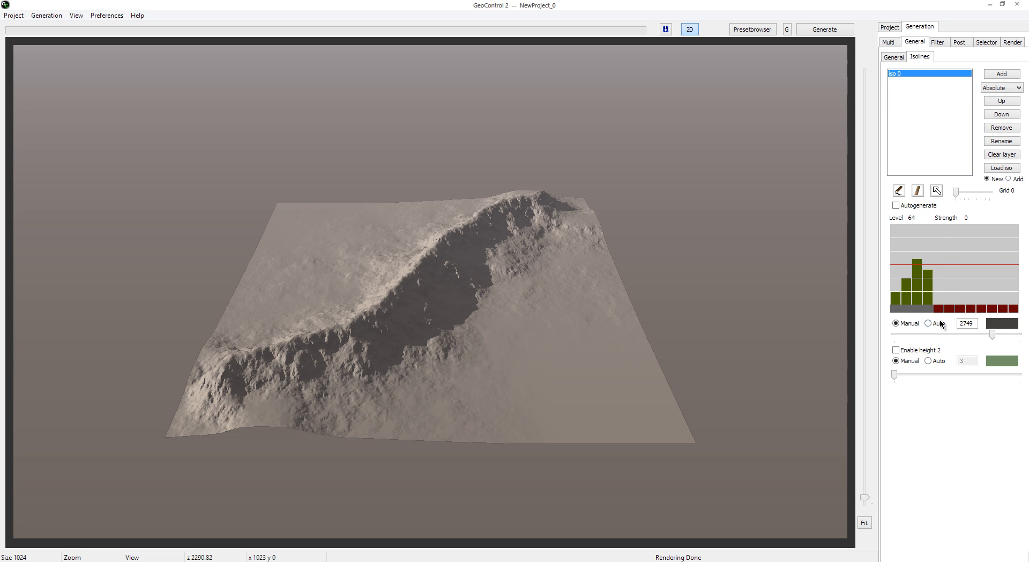
{"action": "left_click", "coordinate": [830, 34]}
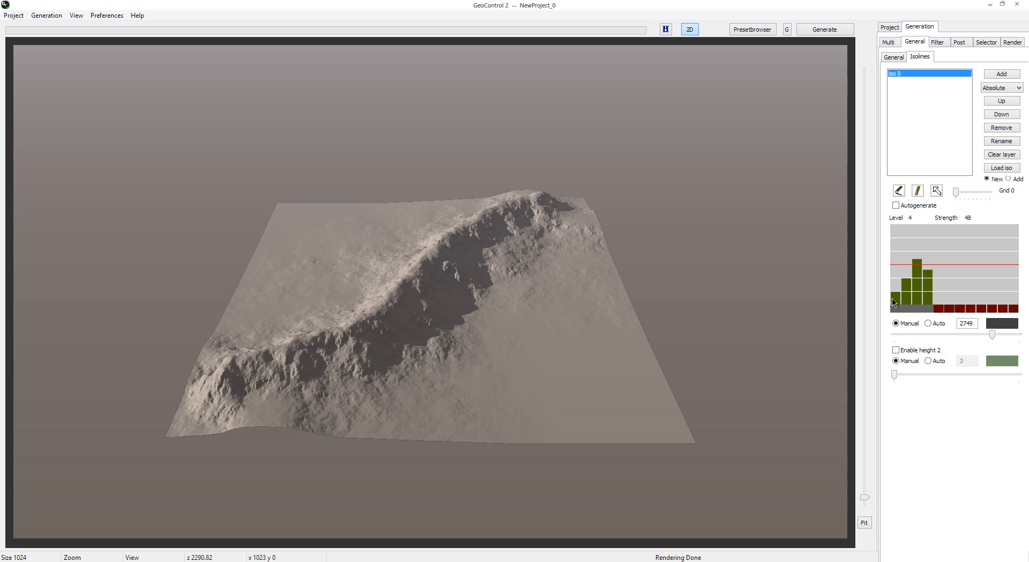
Step: Set descending isoline strengths of 250, 200, 150 and 100 for levels 4, 8, 16 and 32, and regenerate the terrain
{"action": "left_click_drag", "start_coordinate": [893, 298], "coordinate": [894, 241]}
{"action": "left_click_drag", "start_coordinate": [906, 283], "coordinate": [930, 283]}
{"action": "left_click", "coordinate": [919, 266]}
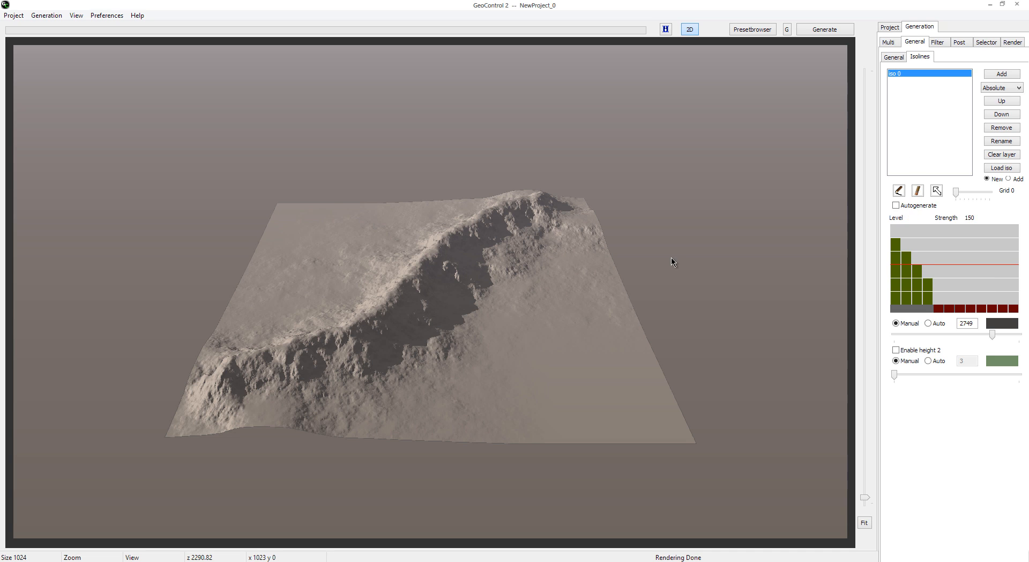
{"action": "left_click", "coordinate": [822, 32]}
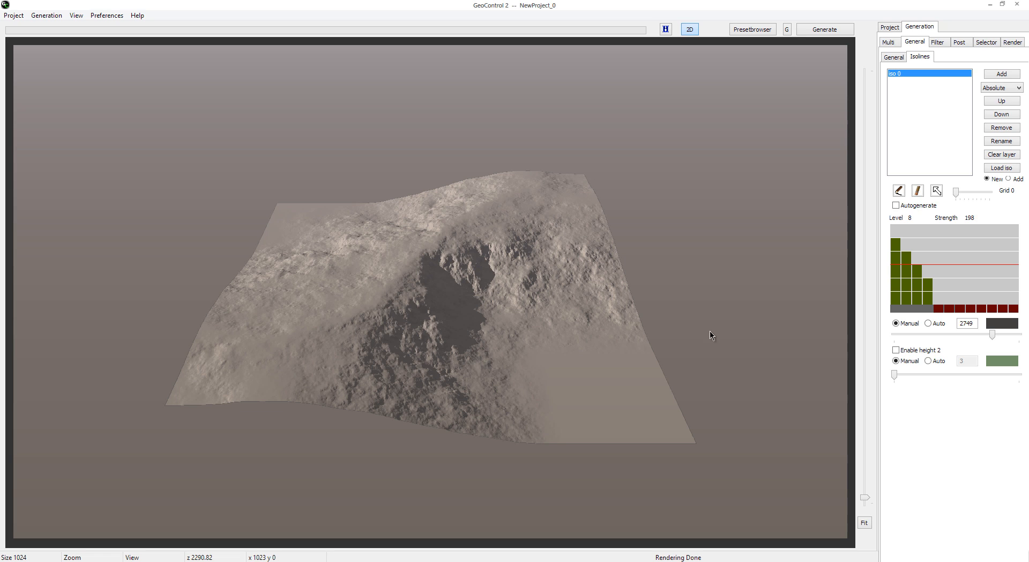
Step: Try ascending isoline strengths for levels 4 to 32, reaching about 150 and then about 200 at level 32, regenerating each time
{"action": "left_click_drag", "start_coordinate": [898, 268], "coordinate": [930, 271]}
{"action": "left_click", "coordinate": [908, 289]}
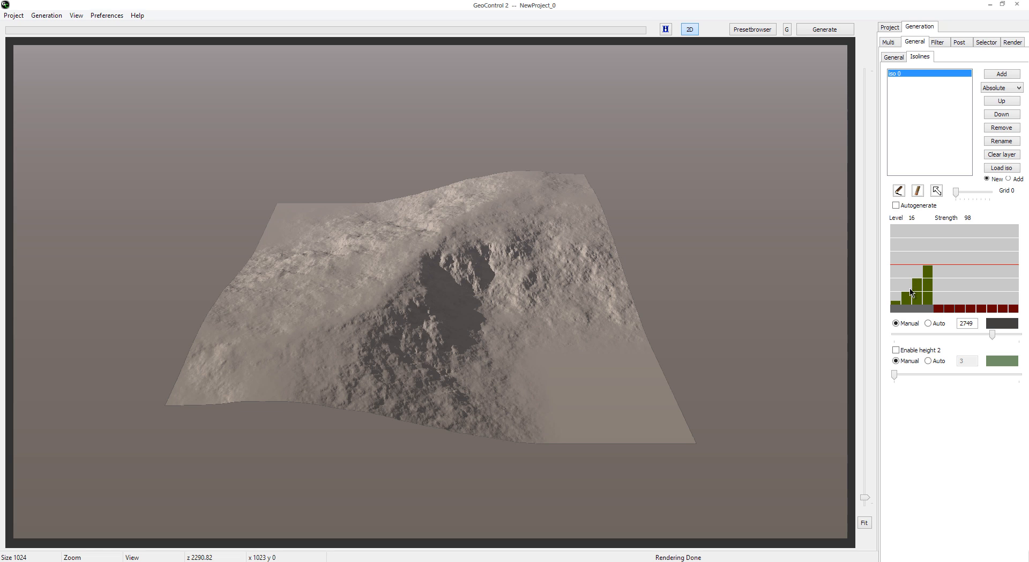
{"action": "left_click", "coordinate": [824, 30]}
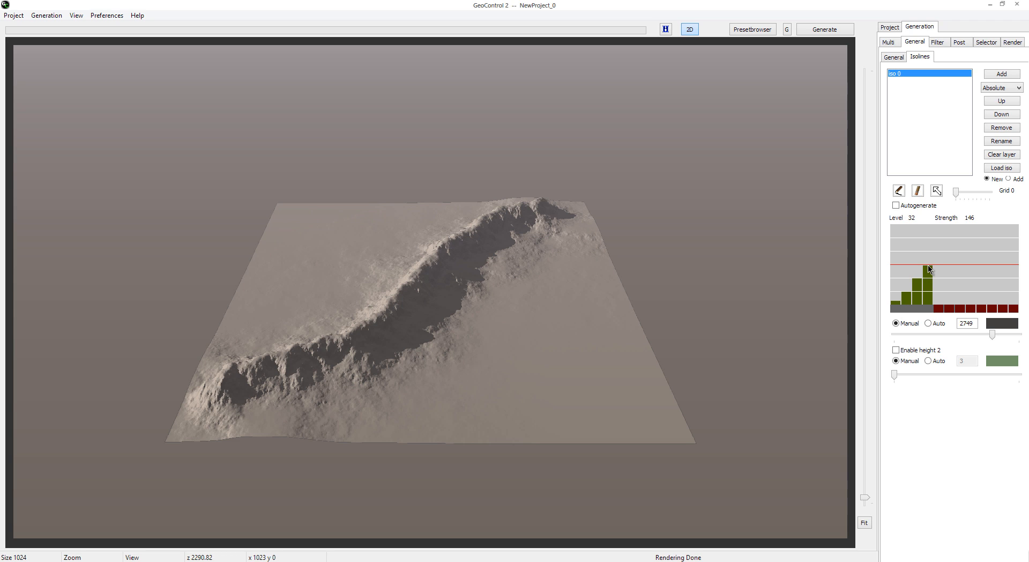
{"action": "left_click_drag", "start_coordinate": [928, 269], "coordinate": [928, 253]}
{"action": "mouse_move", "coordinate": [908, 294]}
{"action": "left_mouse_down"}
{"action": "mouse_move", "coordinate": [906, 279]}
{"action": "mouse_move", "coordinate": [899, 294]}
{"action": "left_mouse_up"}
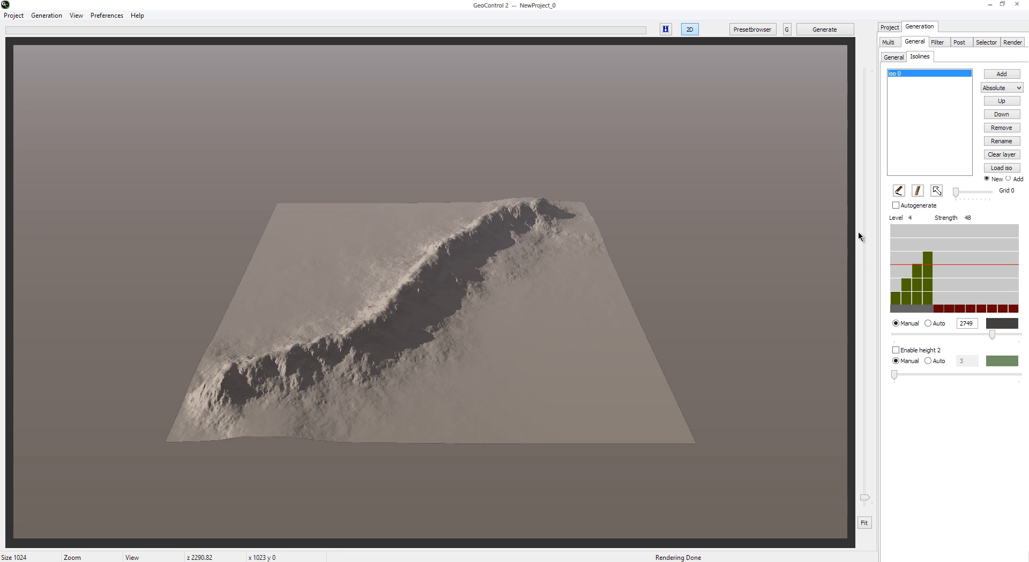
{"action": "left_click", "coordinate": [832, 32]}
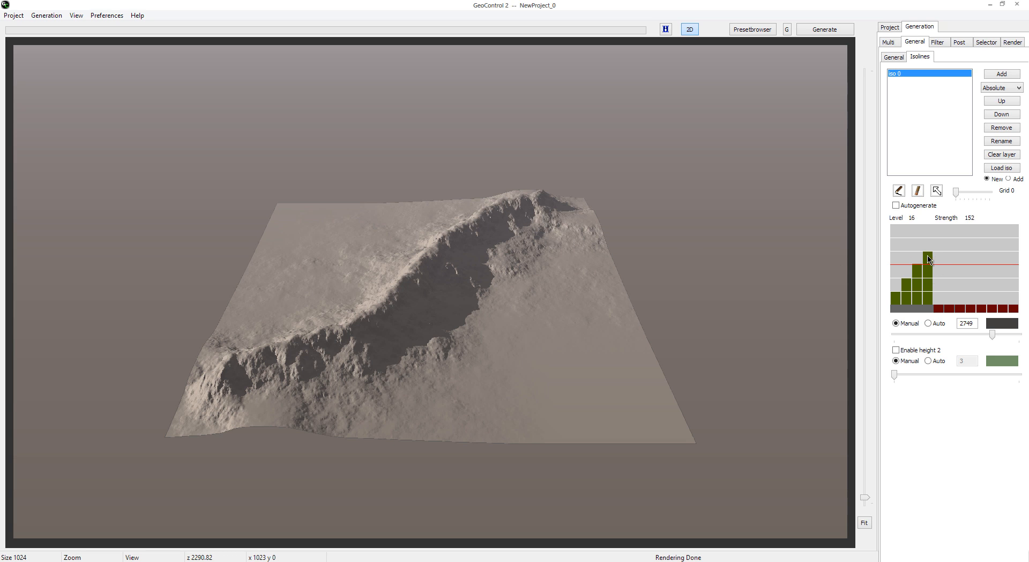
Step: Try isoline strength 50 at level 32, then low descending strengths from 100 at level 4 to 10 at level 32, regenerating each time
{"action": "left_click_drag", "start_coordinate": [930, 260], "coordinate": [930, 296]}
{"action": "left_click", "coordinate": [820, 30]}
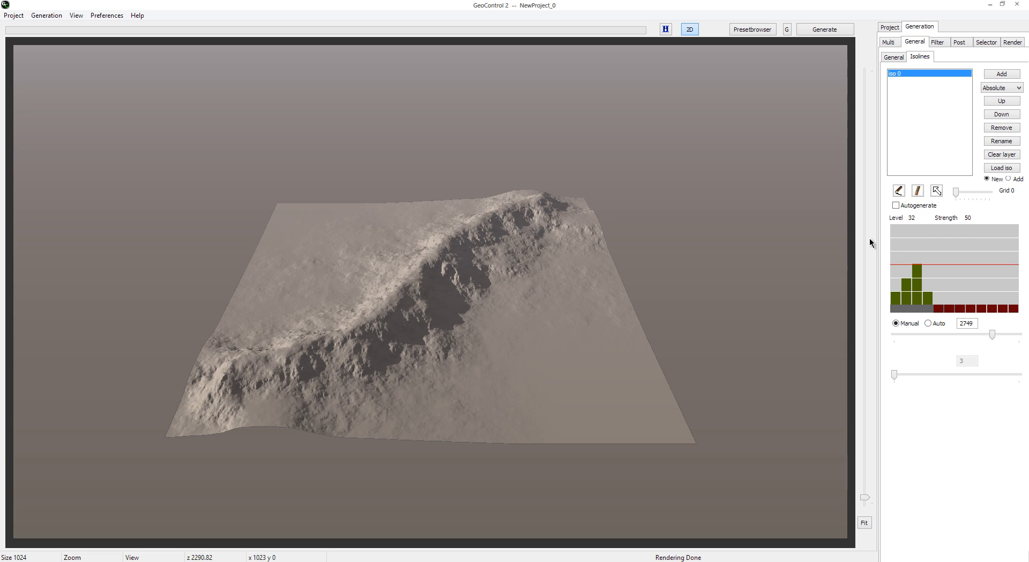
{"action": "left_click_drag", "start_coordinate": [895, 293], "coordinate": [929, 303]}
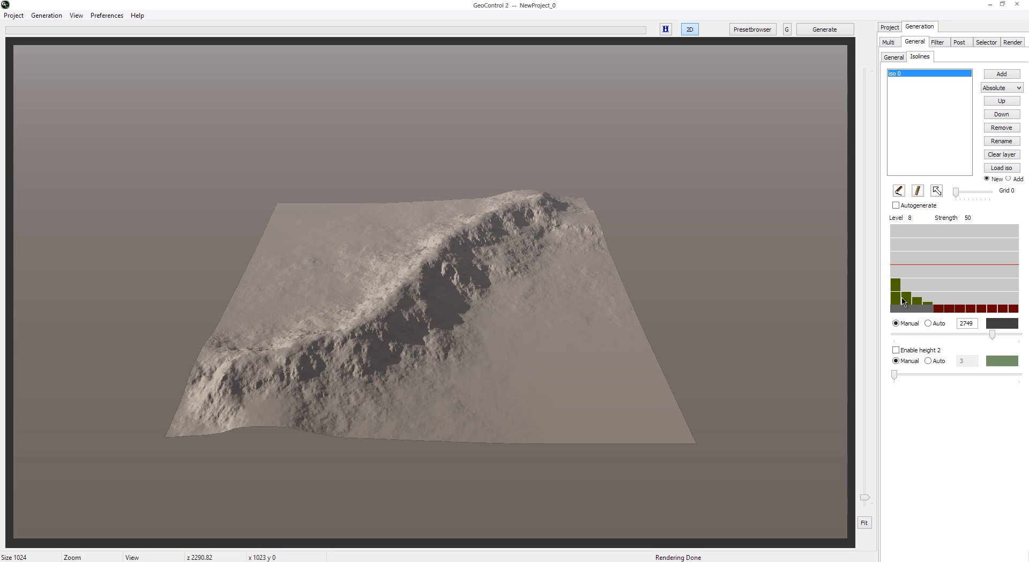
{"action": "left_click", "coordinate": [824, 34]}
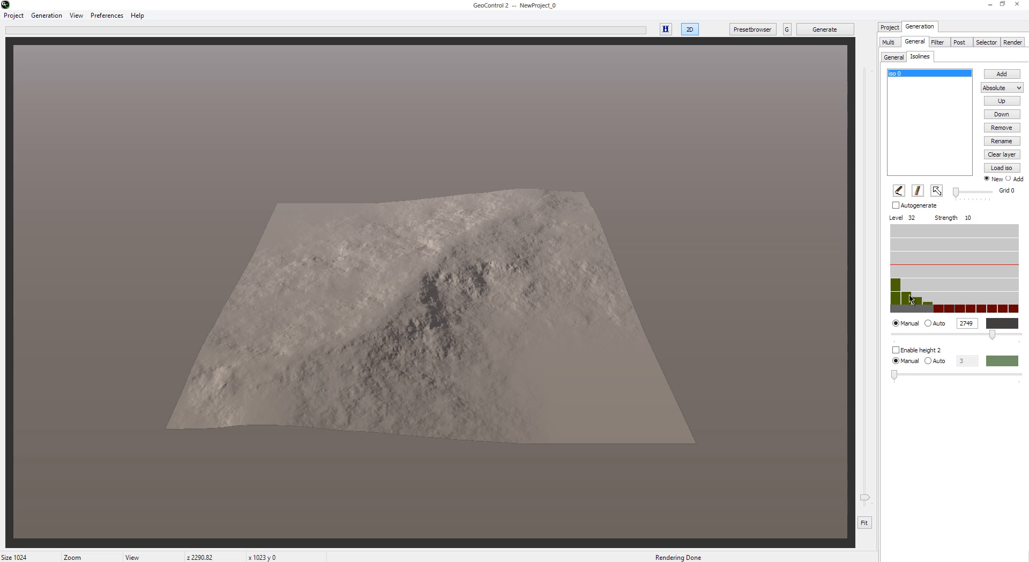
Step: Try isoline strength 300 at level 4, then 300 at level 32 with 50 at levels 8 and 16, regenerating each time
{"action": "left_click_drag", "start_coordinate": [895, 293], "coordinate": [897, 229]}
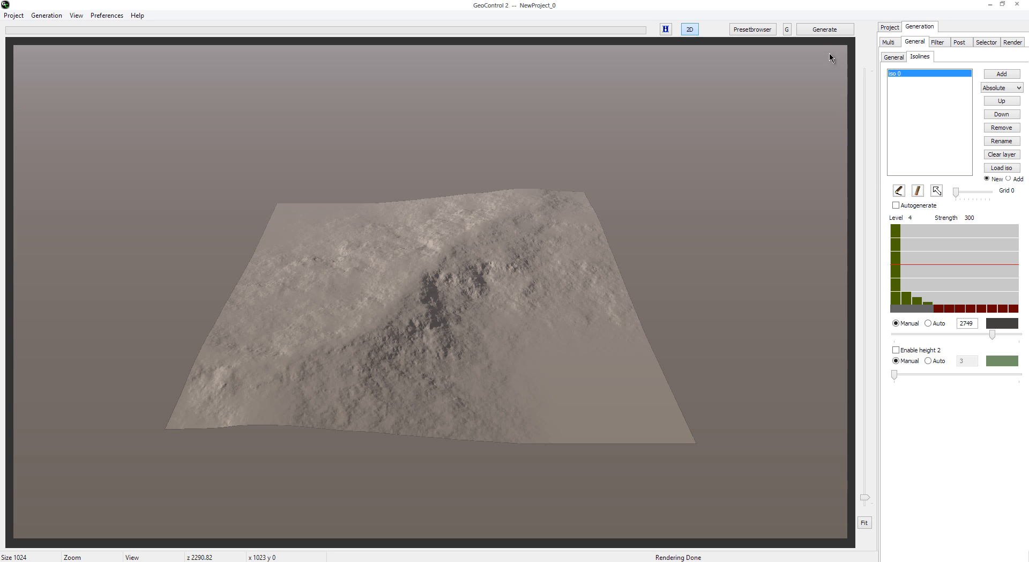
{"action": "left_click", "coordinate": [819, 29]}
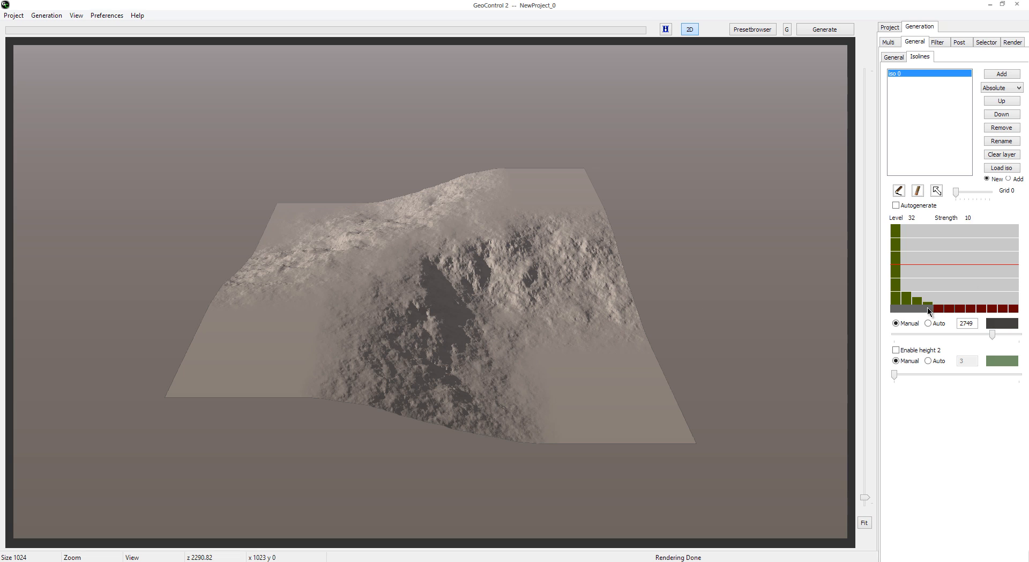
{"action": "left_click_drag", "start_coordinate": [929, 305], "coordinate": [927, 204]}
{"action": "left_click", "coordinate": [929, 231]}
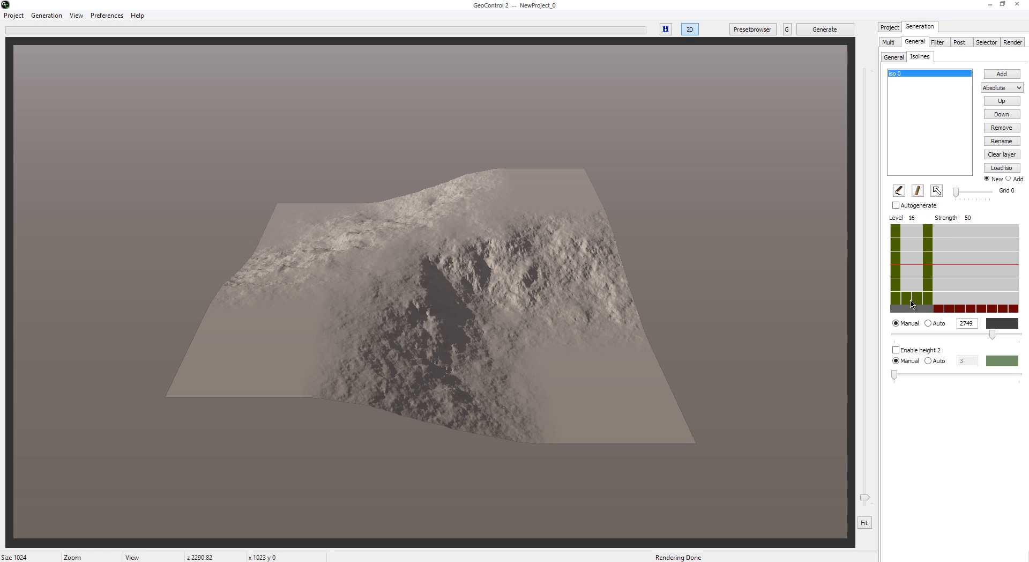
{"action": "left_click", "coordinate": [820, 29]}
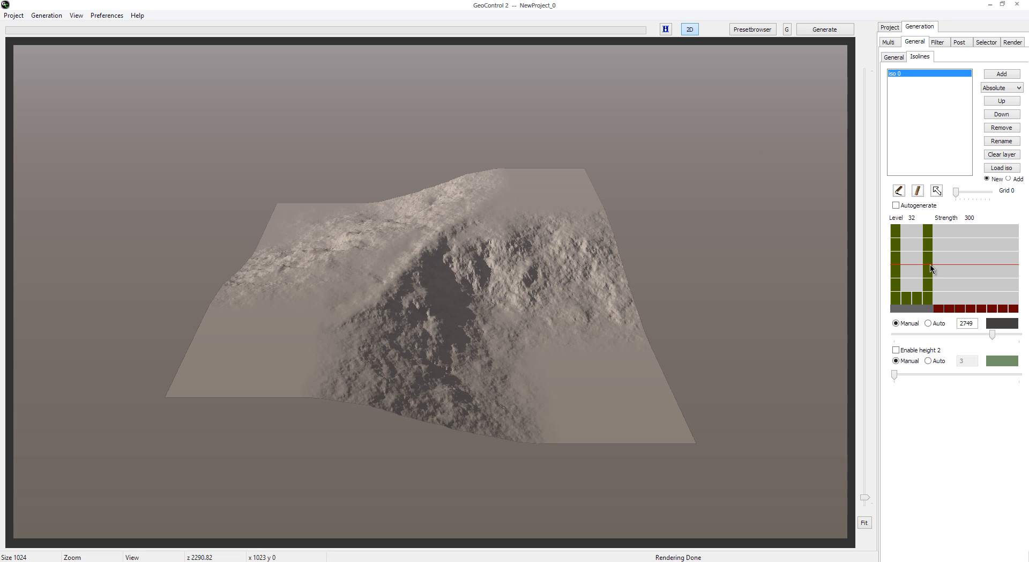
Step: Set isoline strengths to 250 at level 4, 100 at level 16 and 50 at level 32, regenerate, and lower level 32 to about 10
{"action": "left_click_drag", "start_coordinate": [930, 264], "coordinate": [930, 288]}
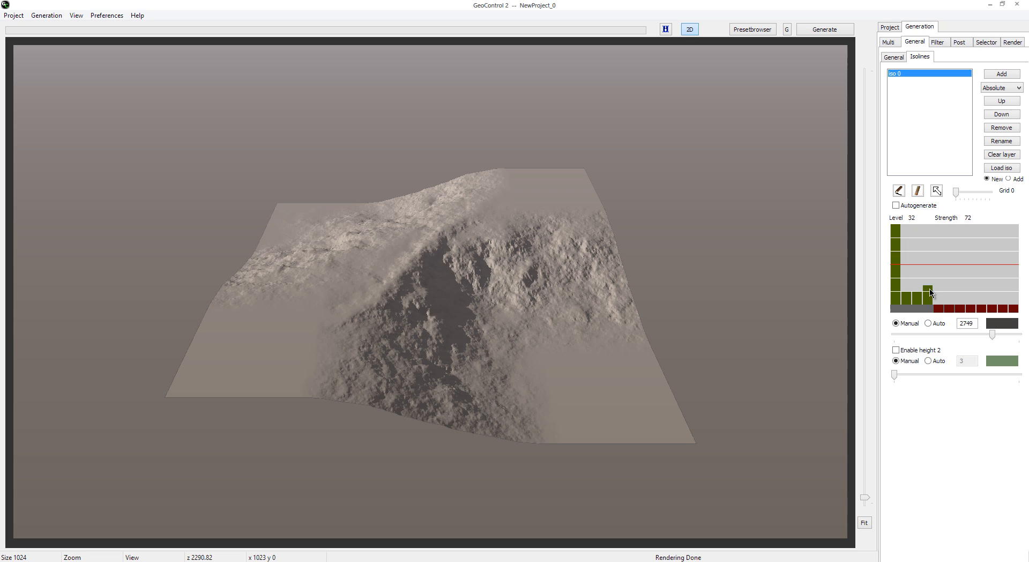
{"action": "left_click", "coordinate": [897, 241]}
{"action": "left_click_drag", "start_coordinate": [919, 289], "coordinate": [919, 282]}
{"action": "left_click", "coordinate": [833, 32]}
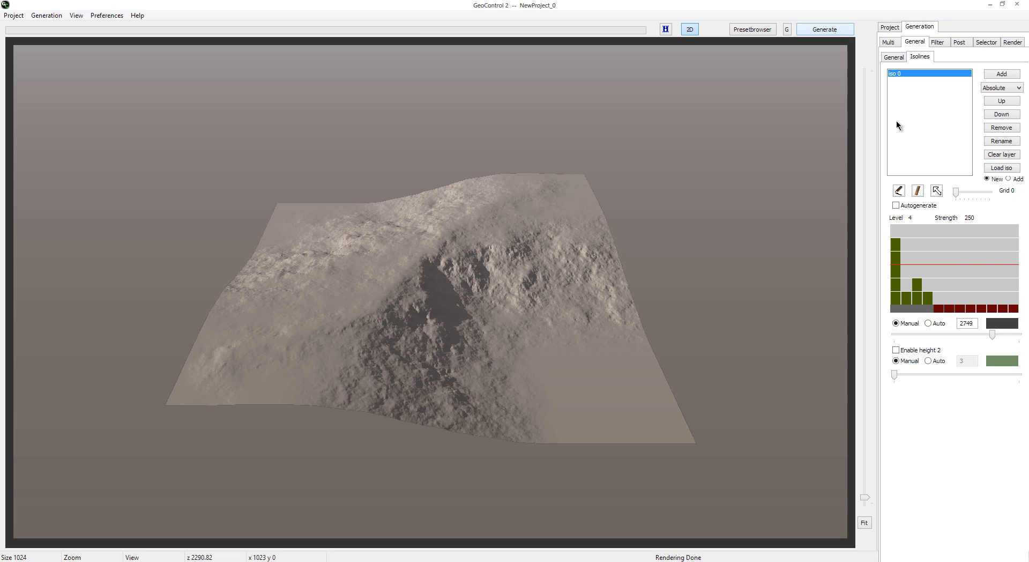
{"action": "left_click", "coordinate": [931, 298]}
{"action": "left_click", "coordinate": [932, 304]}
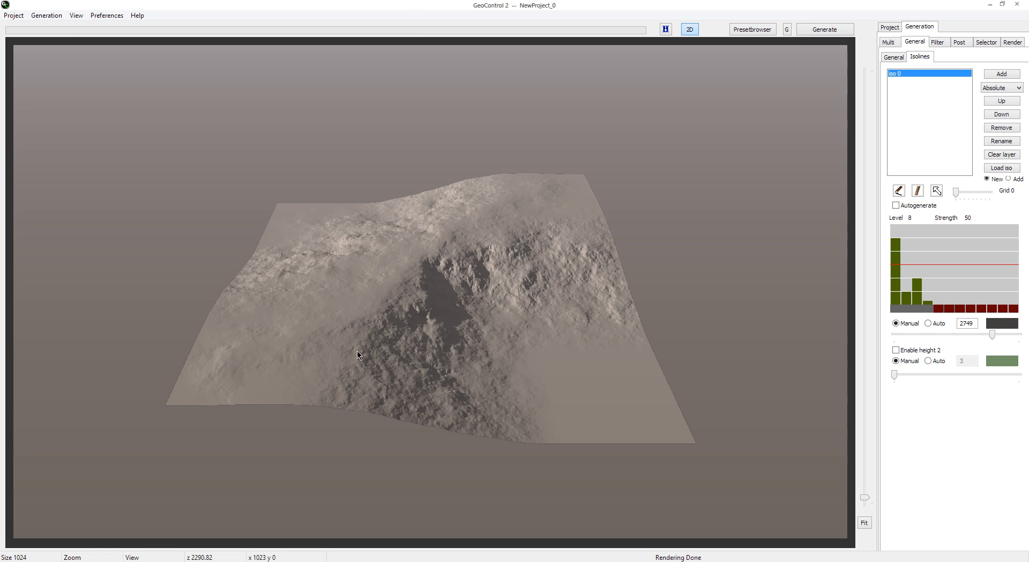
Step: Draw a second isoline at height 0 from the terrain's lower-right area to its upper-left corner, and show the regenerated terrain in 3D
{"action": "left_click", "coordinate": [989, 155]}
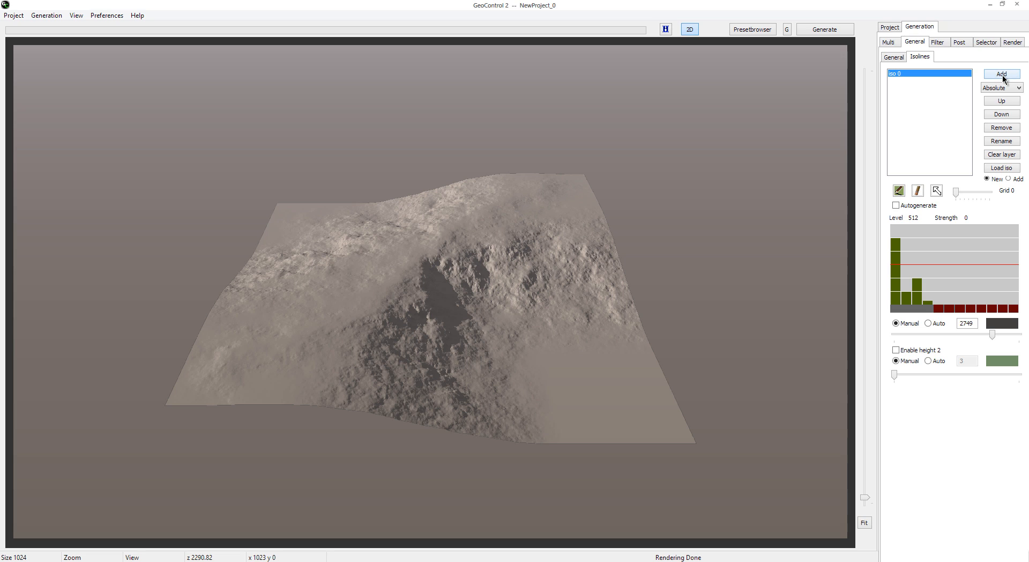
{"action": "left_click", "coordinate": [900, 190]}
{"action": "left_click_drag", "start_coordinate": [990, 339], "coordinate": [903, 339]}
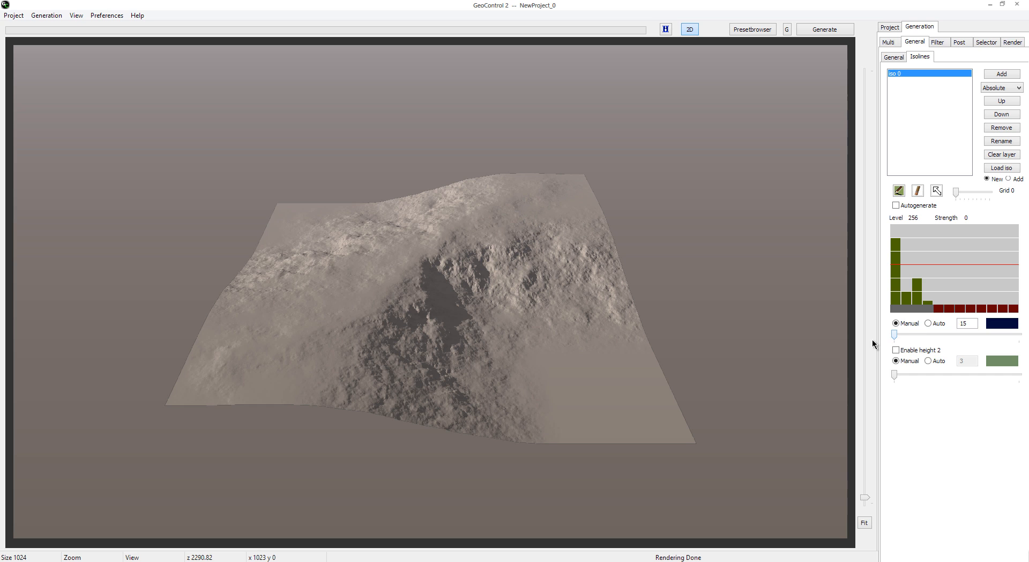
{"action": "double_click", "coordinate": [965, 323]}
{"action": "left_click", "coordinate": [690, 28]}
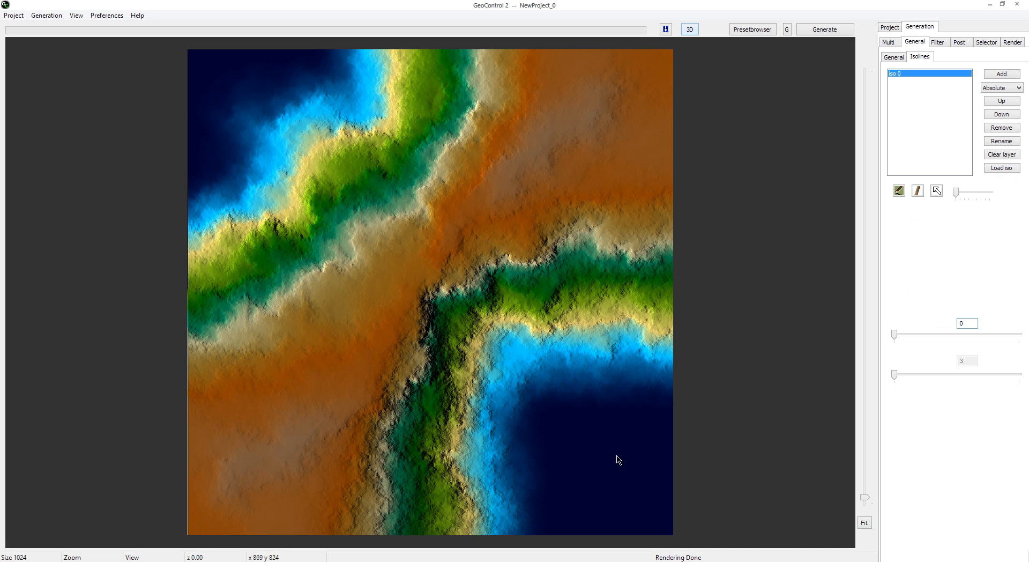
{"action": "mouse_move", "coordinate": [619, 465]}
{"action": "left_mouse_down"}
{"action": "mouse_move", "coordinate": [545, 418]}
{"action": "mouse_move", "coordinate": [401, 200]}
{"action": "mouse_move", "coordinate": [191, 62]}
{"action": "left_mouse_up"}
{"action": "left_click", "coordinate": [830, 30]}
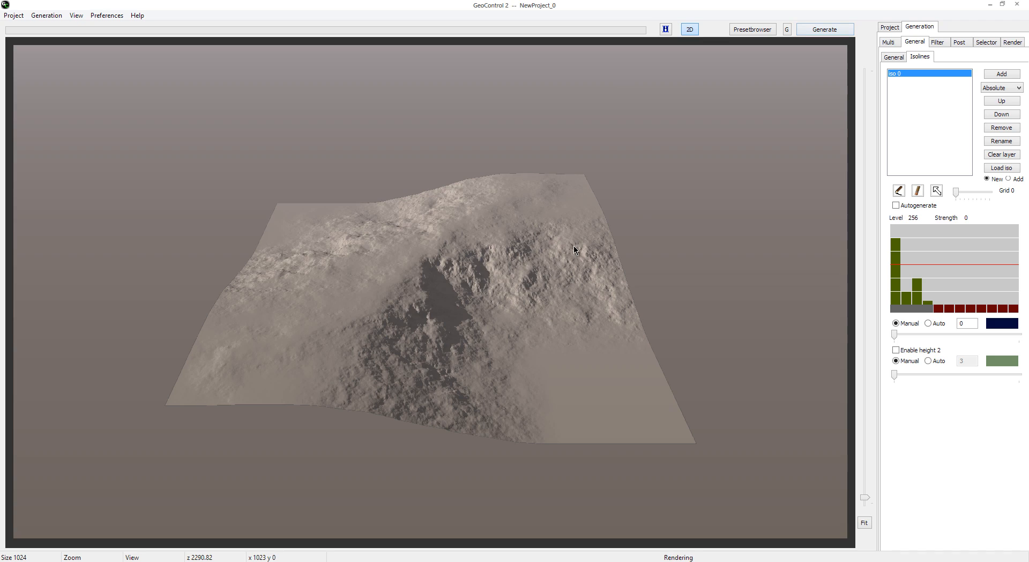
{"action": "left_click", "coordinate": [691, 30]}
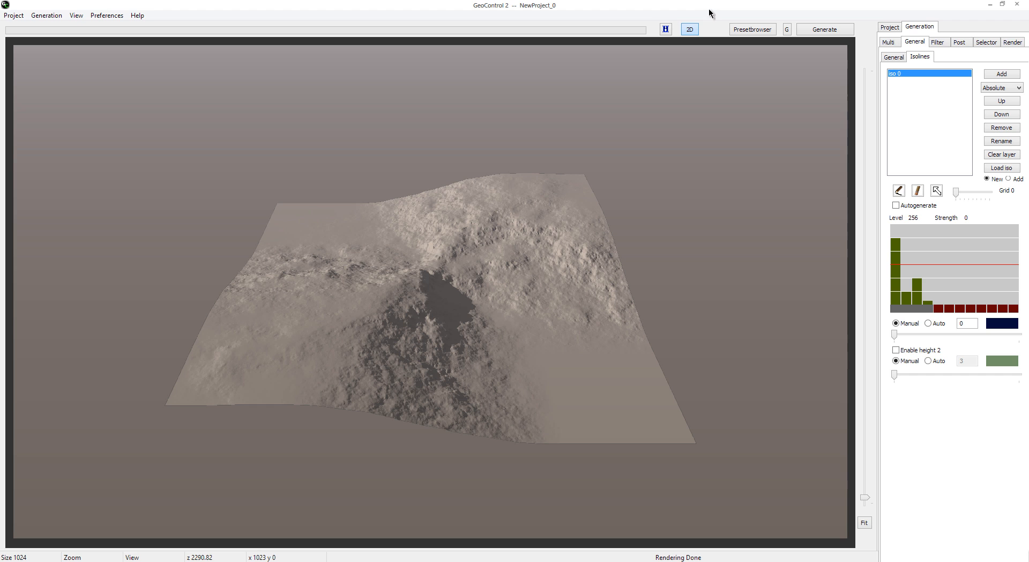
Step: Return to the 2D view and draw five more height 0 isolines diagonally across the ridge, from the lower right to the upper left
{"action": "left_click", "coordinate": [689, 30]}
{"action": "left_click", "coordinate": [900, 191]}
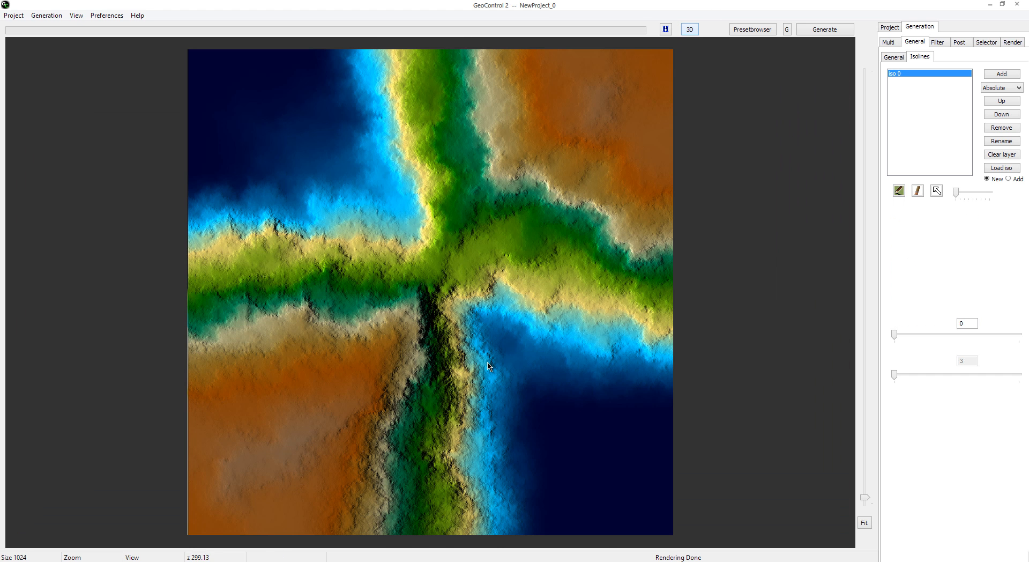
{"action": "left_click_drag", "start_coordinate": [601, 433], "coordinate": [211, 89]}
{"action": "mouse_move", "coordinate": [595, 371]}
{"action": "left_mouse_down"}
{"action": "mouse_move", "coordinate": [349, 142]}
{"action": "mouse_move", "coordinate": [218, 62]}
{"action": "left_mouse_up"}
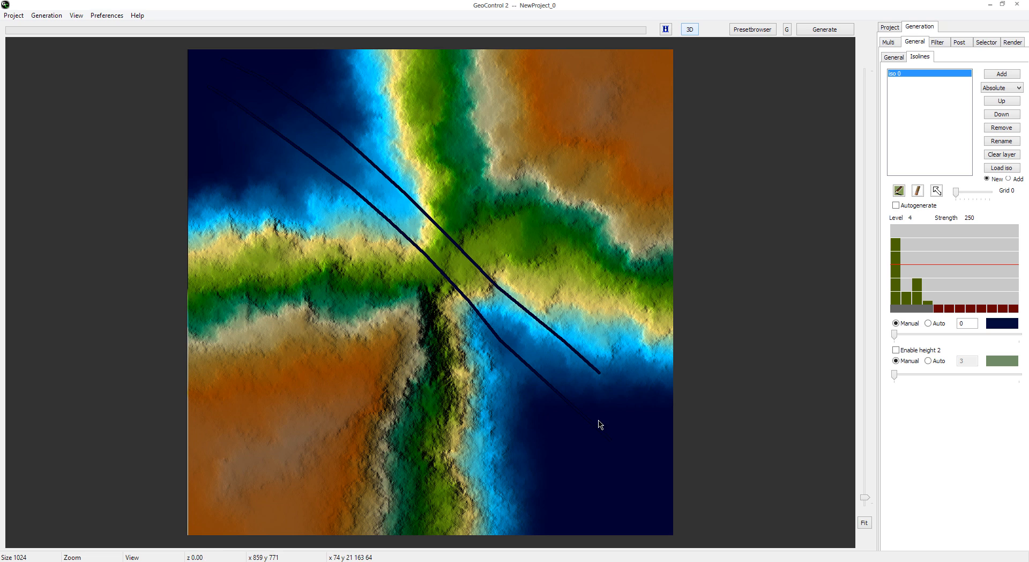
{"action": "mouse_move", "coordinate": [599, 421]}
{"action": "left_mouse_down"}
{"action": "mouse_move", "coordinate": [402, 247]}
{"action": "mouse_move", "coordinate": [190, 115]}
{"action": "left_mouse_up"}
{"action": "mouse_move", "coordinate": [592, 366]}
{"action": "left_mouse_down"}
{"action": "mouse_move", "coordinate": [460, 282]}
{"action": "mouse_move", "coordinate": [270, 123]}
{"action": "left_mouse_up"}
{"action": "mouse_move", "coordinate": [619, 396]}
{"action": "left_mouse_down"}
{"action": "mouse_move", "coordinate": [356, 172]}
{"action": "mouse_move", "coordinate": [268, 121]}
{"action": "left_mouse_up"}
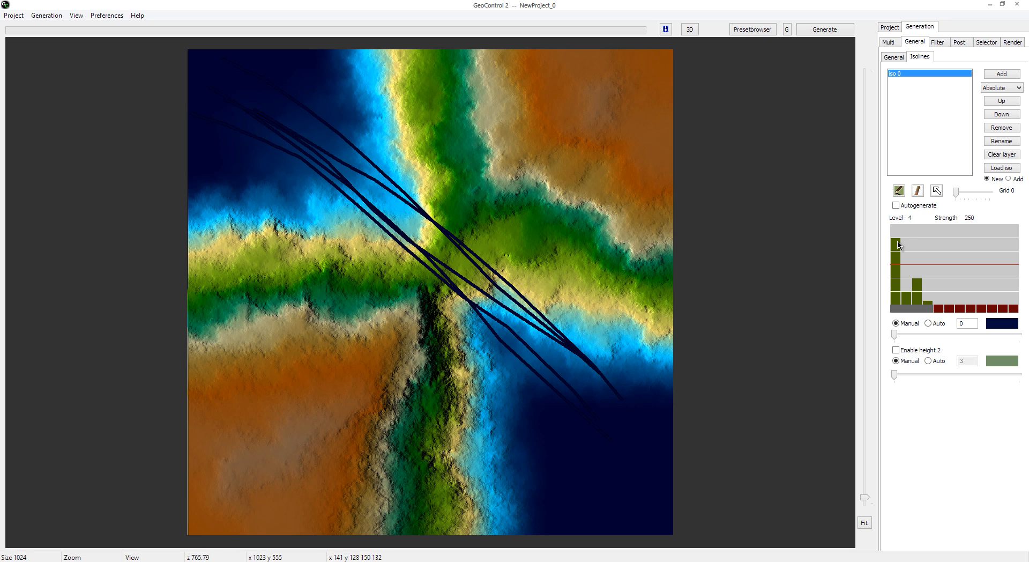
Step: Raise isoline strengths to 300, 250, 200 and 300 for levels 4, 8, 16 and 32, and show the regenerated terrain in 3D
{"action": "left_click_drag", "start_coordinate": [896, 248], "coordinate": [897, 225]}
{"action": "left_click_drag", "start_coordinate": [909, 298], "coordinate": [917, 251]}
{"action": "left_click_drag", "start_coordinate": [931, 294], "coordinate": [932, 232]}
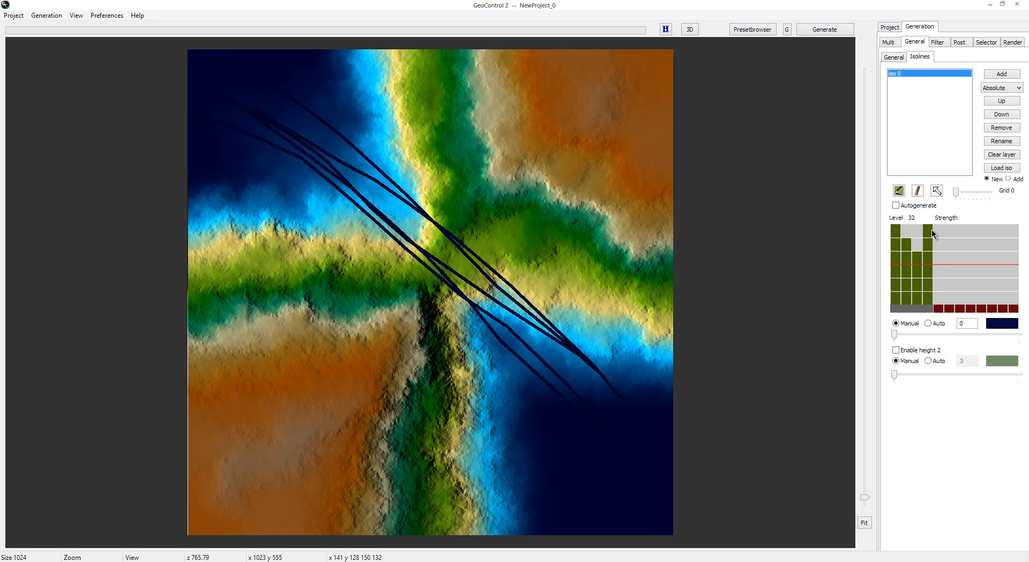
{"action": "left_click", "coordinate": [823, 33]}
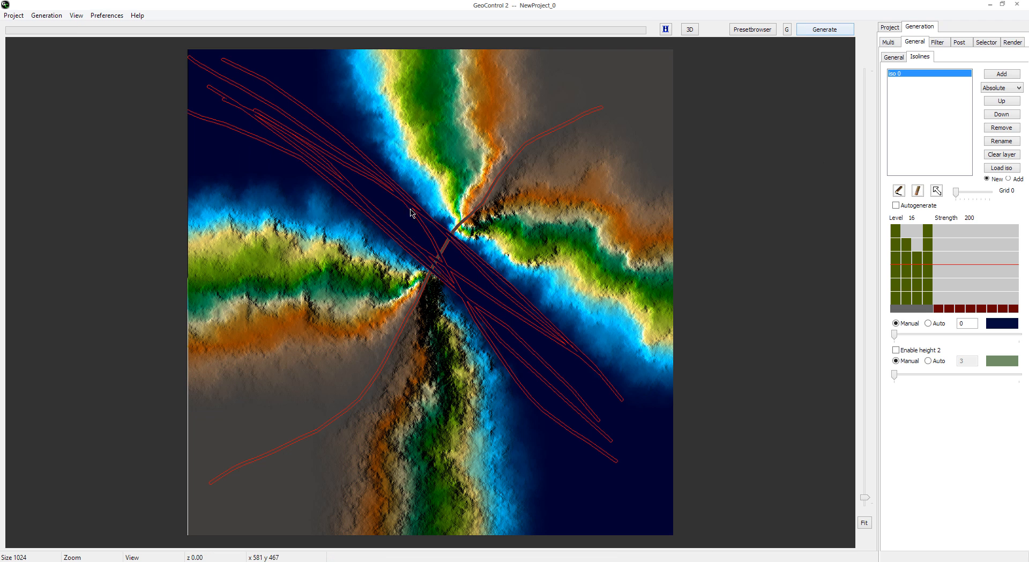
{"action": "left_click", "coordinate": [690, 28]}
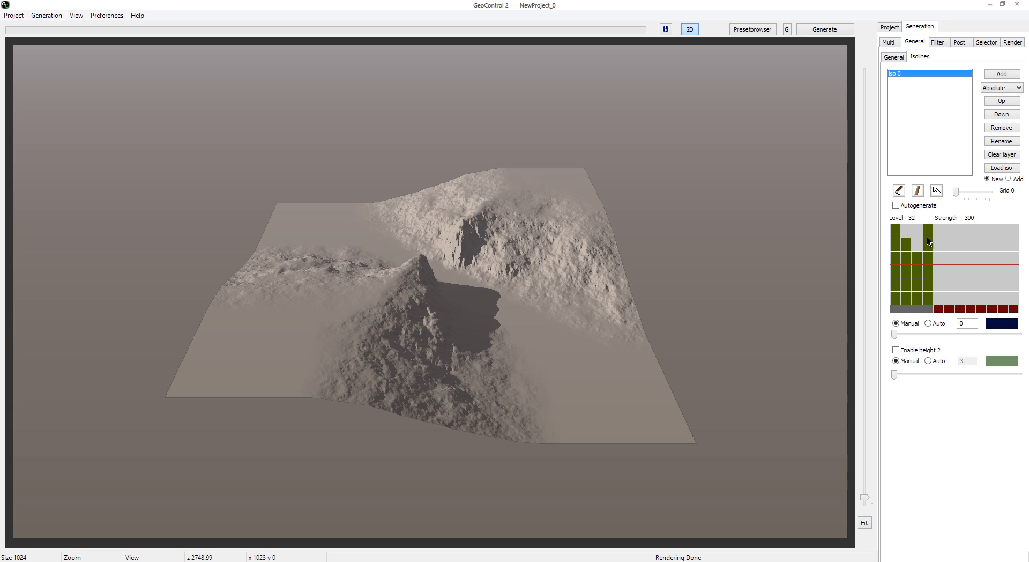
Step: Lower the level 32 isoline strength to 54 and regenerate, and raise it to about 150 and regenerate again
{"action": "left_click_drag", "start_coordinate": [927, 235], "coordinate": [930, 295]}
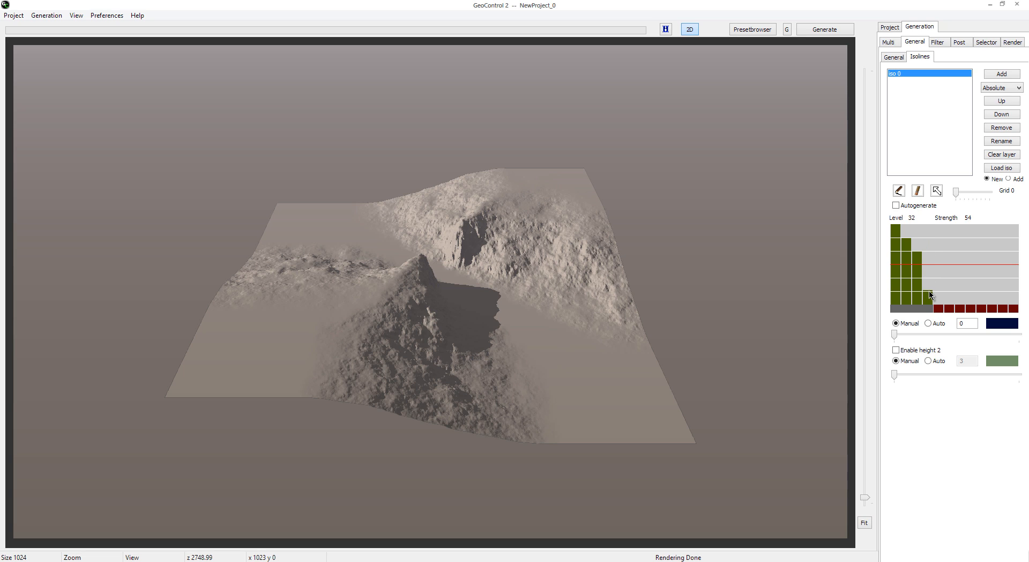
{"action": "left_click", "coordinate": [828, 33]}
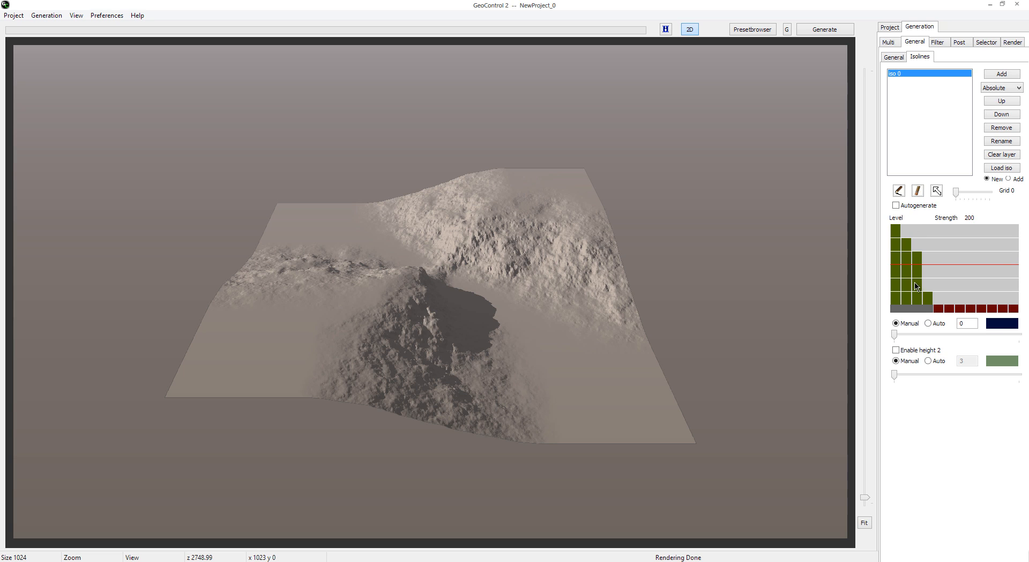
{"action": "left_click", "coordinate": [929, 281]}
{"action": "left_click", "coordinate": [838, 30]}
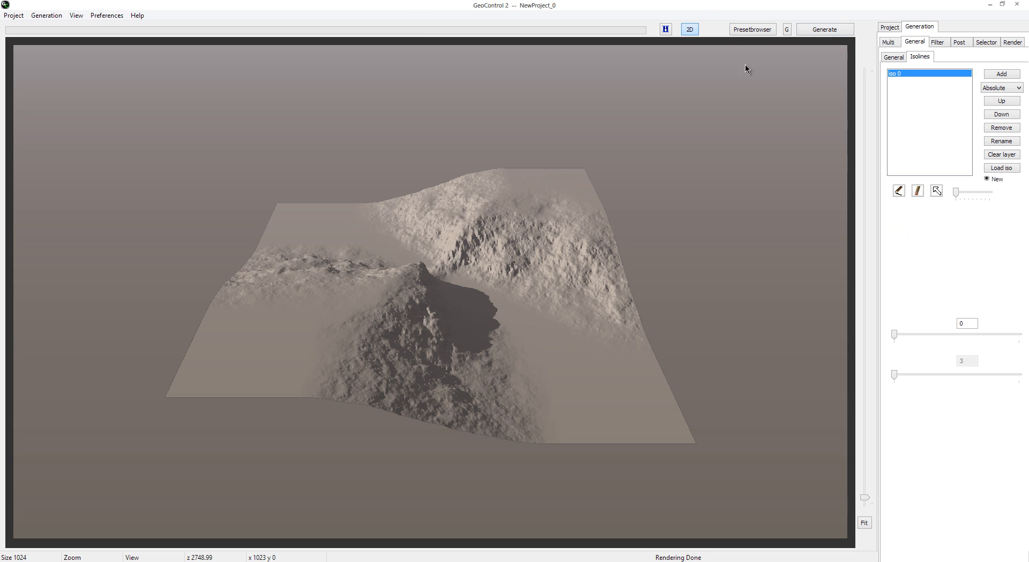
Step: In the 2D view, draw eight more height 0 isolines diagonally across the central saddle toward the upper left, and regenerate the terrain
{"action": "left_click", "coordinate": [690, 29]}
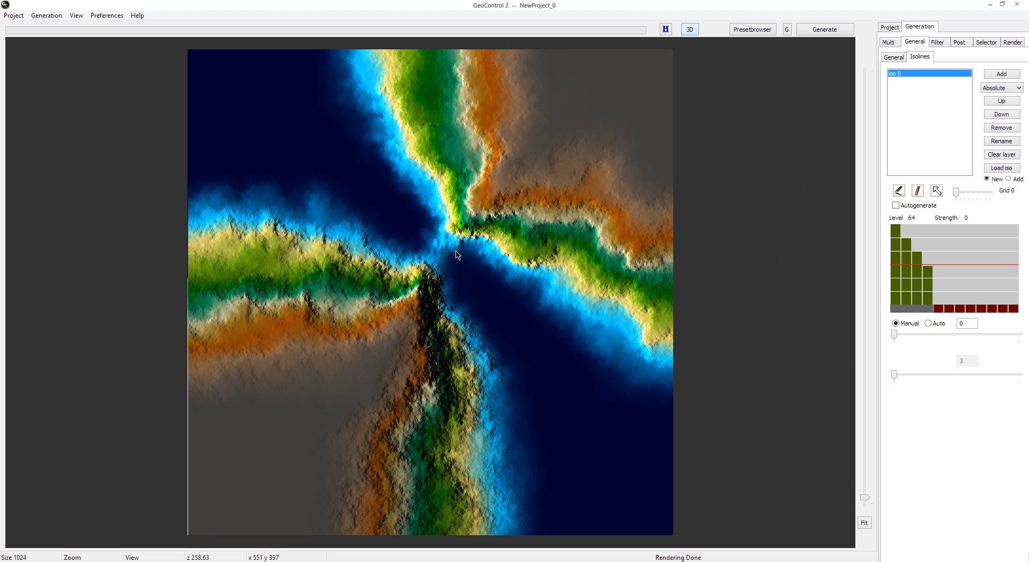
{"action": "left_click", "coordinate": [901, 190]}
{"action": "left_click_drag", "start_coordinate": [463, 281], "coordinate": [399, 232]}
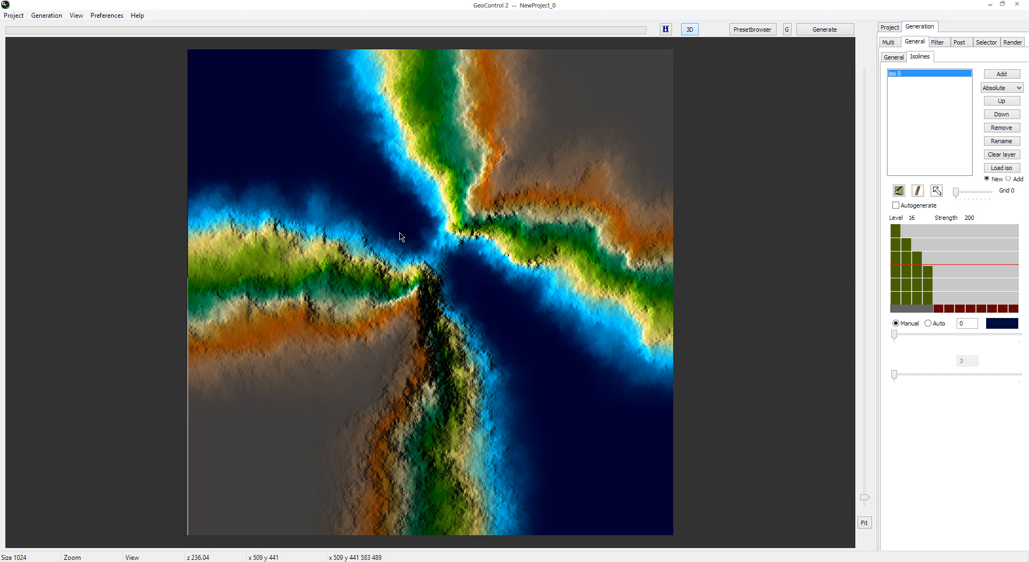
{"action": "left_click_drag", "start_coordinate": [490, 269], "coordinate": [410, 213]}
{"action": "left_click_drag", "start_coordinate": [465, 261], "coordinate": [383, 208]}
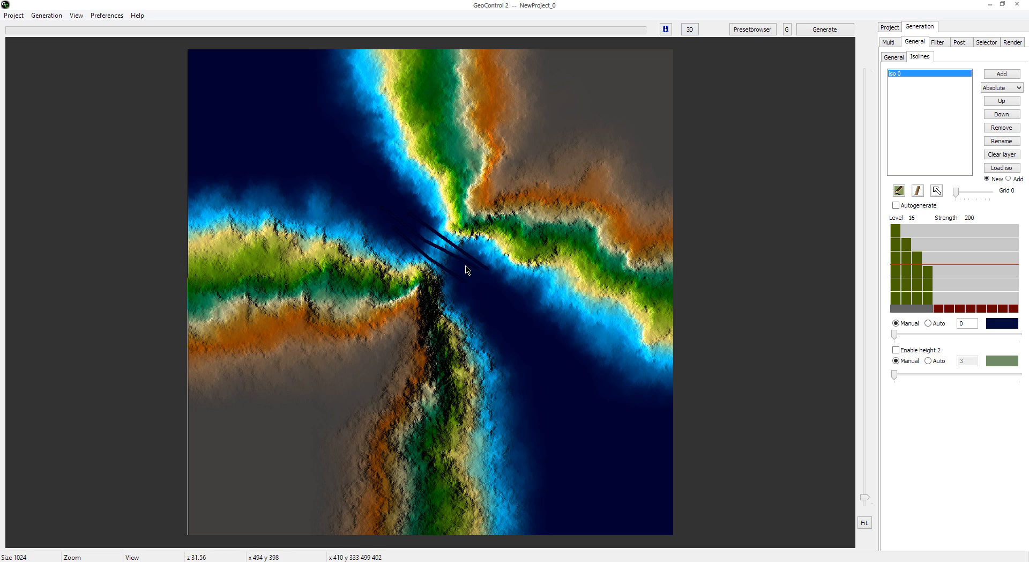
{"action": "left_click_drag", "start_coordinate": [474, 288], "coordinate": [393, 227]}
{"action": "left_click_drag", "start_coordinate": [490, 261], "coordinate": [391, 192]}
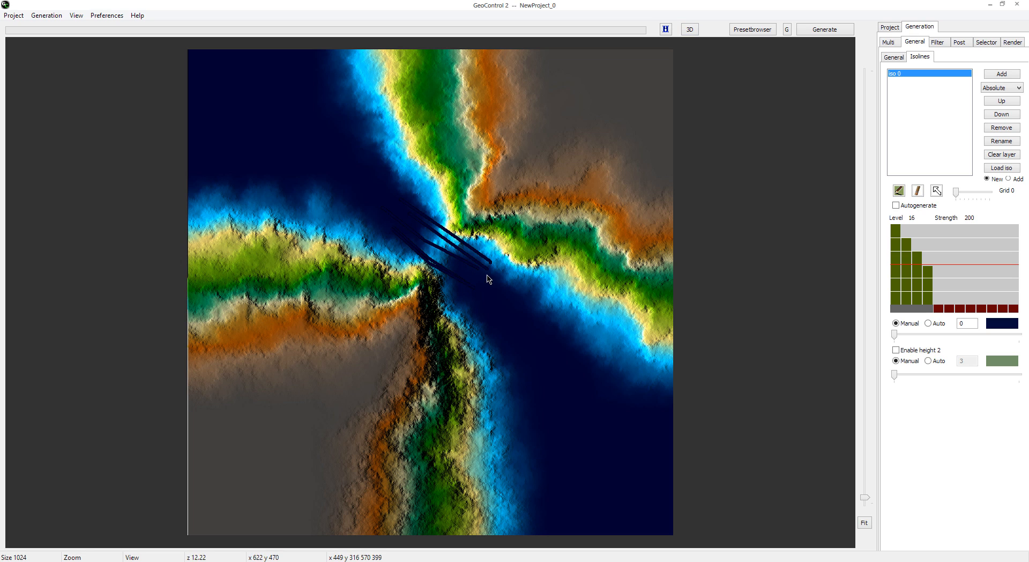
{"action": "mouse_move", "coordinate": [487, 275]}
{"action": "left_mouse_down"}
{"action": "mouse_move", "coordinate": [393, 212]}
{"action": "mouse_move", "coordinate": [391, 200]}
{"action": "left_mouse_up"}
{"action": "left_click_drag", "start_coordinate": [487, 274], "coordinate": [377, 211]}
{"action": "left_click_drag", "start_coordinate": [462, 255], "coordinate": [379, 198]}
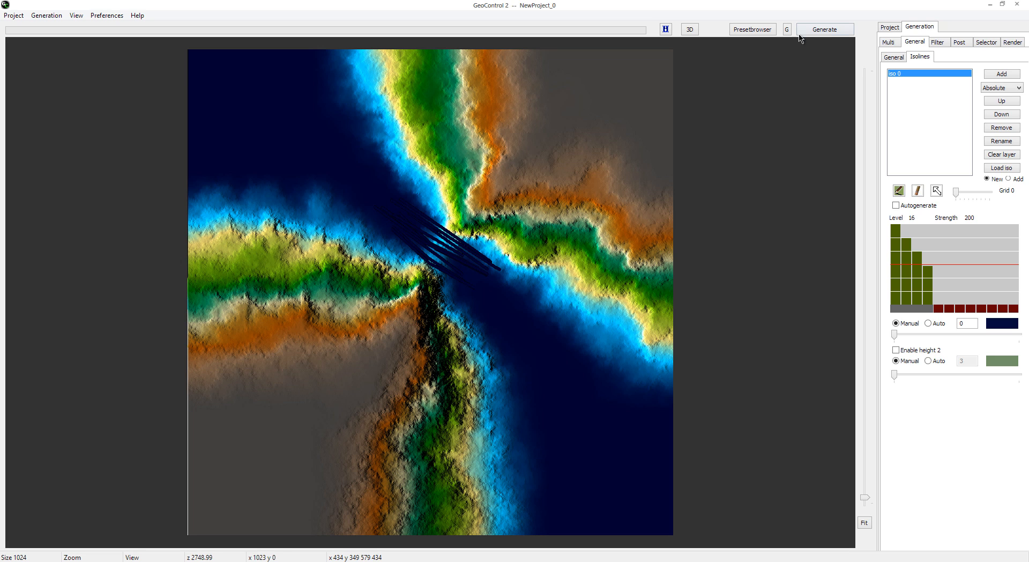
{"action": "left_click", "coordinate": [824, 30]}
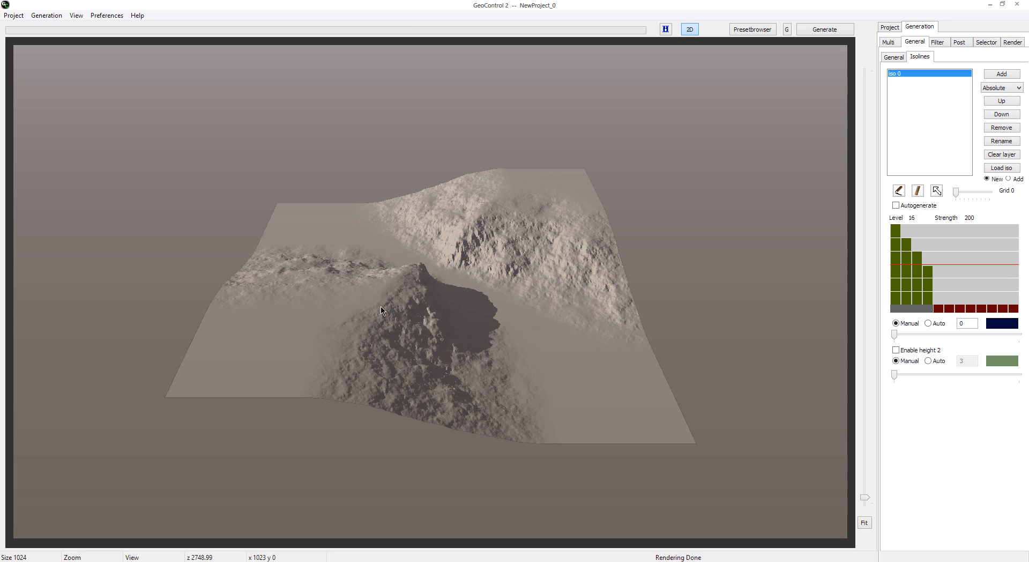
Step: Examine the generation filters, comparing the Basic Noise and Selective Noise entries
{"action": "left_click", "coordinate": [945, 43]}
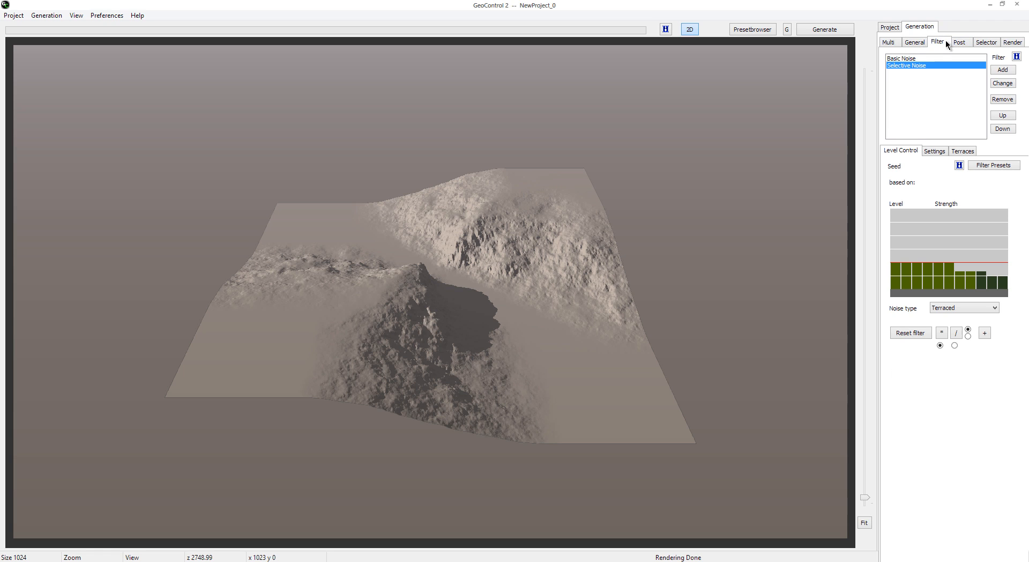
{"action": "left_click", "coordinate": [924, 42]}
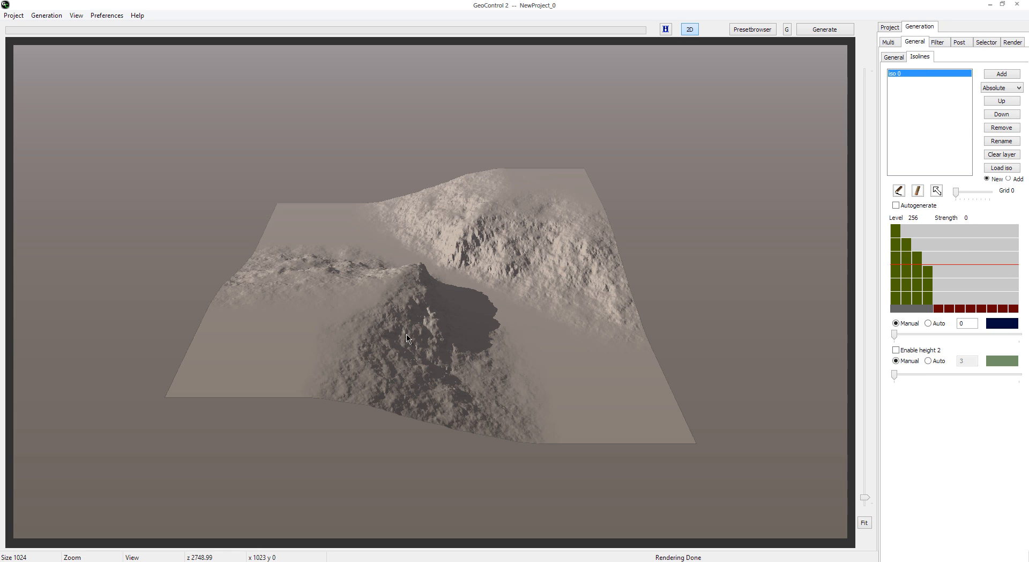
{"action": "left_click", "coordinate": [937, 42]}
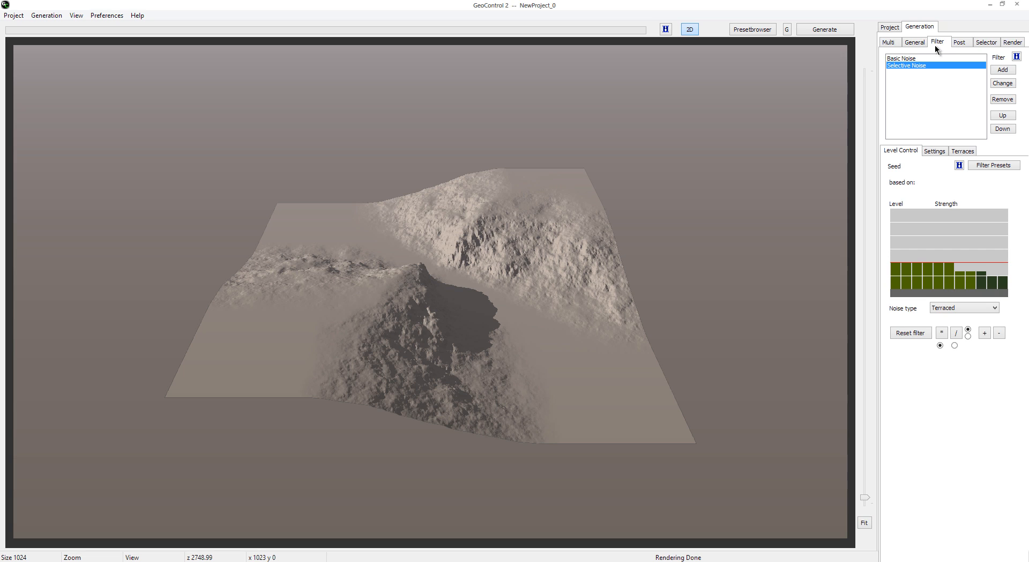
{"action": "left_click", "coordinate": [924, 57]}
{"action": "left_click", "coordinate": [921, 68]}
{"action": "left_click", "coordinate": [926, 61]}
{"action": "left_click", "coordinate": [925, 65]}
Step: Add a Mountains ridged shape filter below Selective Noise and regenerate the terrain
{"action": "left_click", "coordinate": [1004, 70]}
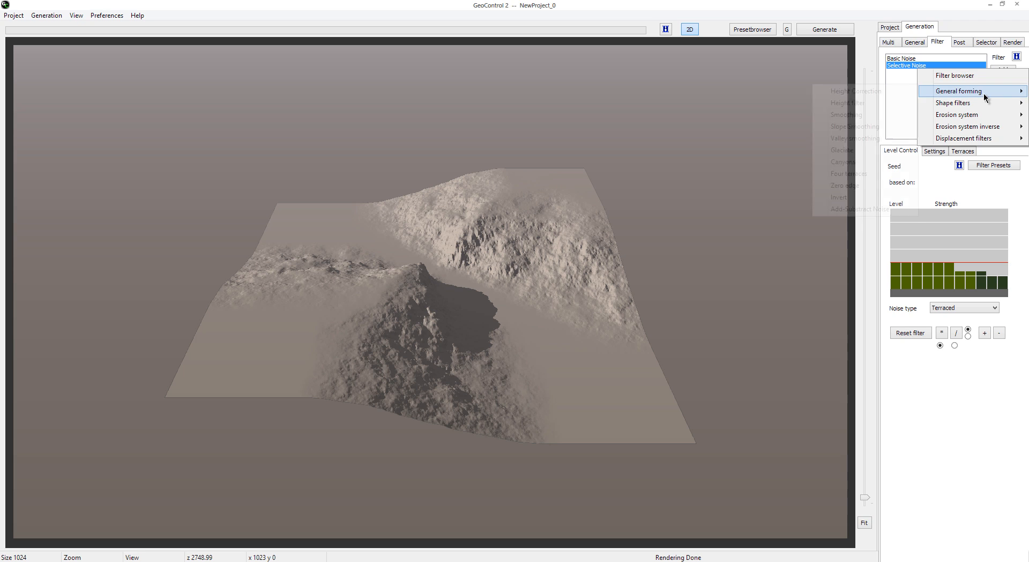
{"action": "mouse_move", "coordinate": [967, 117]}
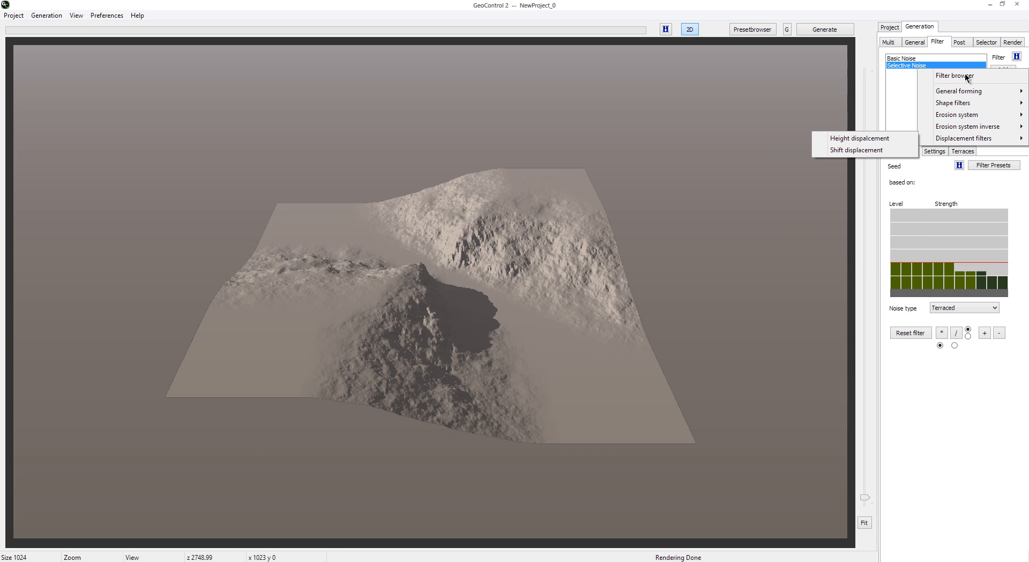
{"action": "mouse_move", "coordinate": [970, 94]}
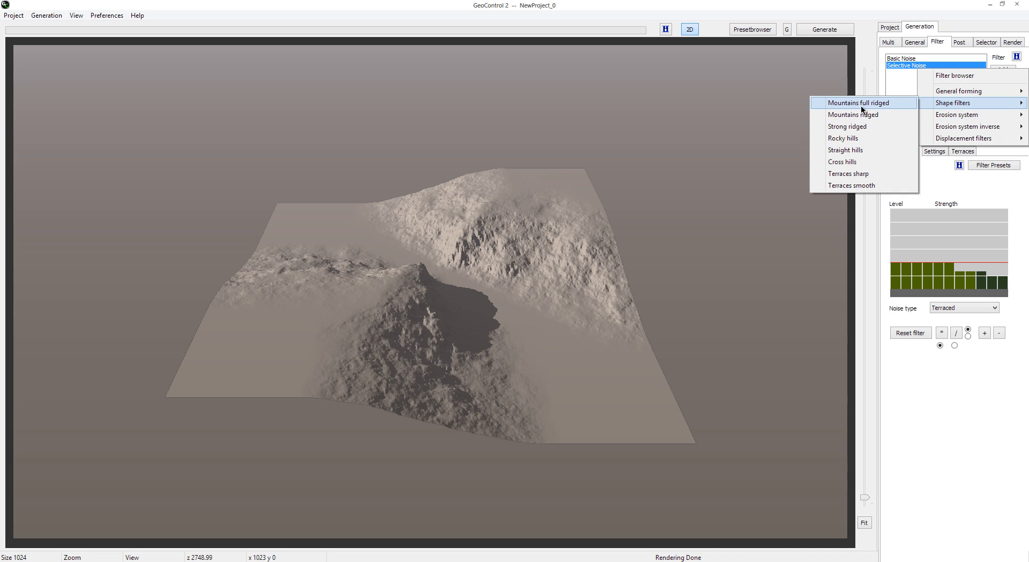
{"action": "left_click", "coordinate": [879, 115]}
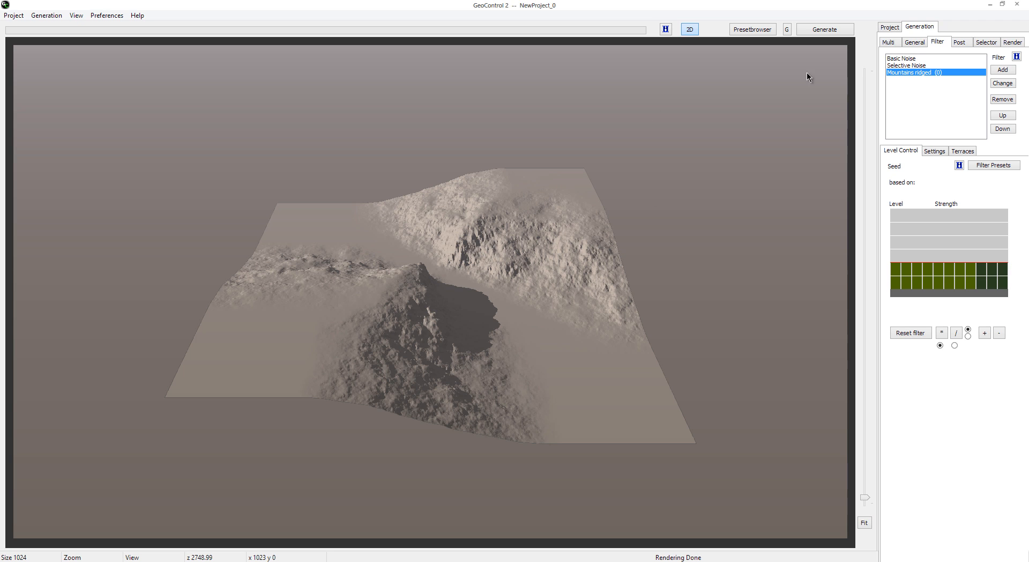
{"action": "left_click", "coordinate": [842, 33]}
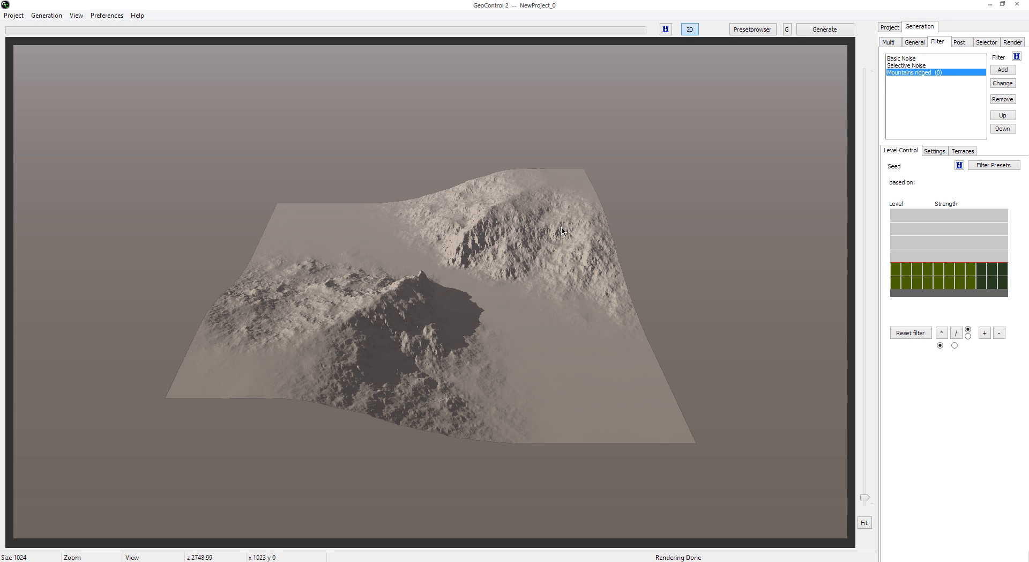
Step: Replace the filter with the Mountains Full Ridged preset "Classic Alpin 2 snow - coverd with deep snow", autoadjusting the noise level power, and regenerate
{"action": "left_click", "coordinate": [994, 165]}
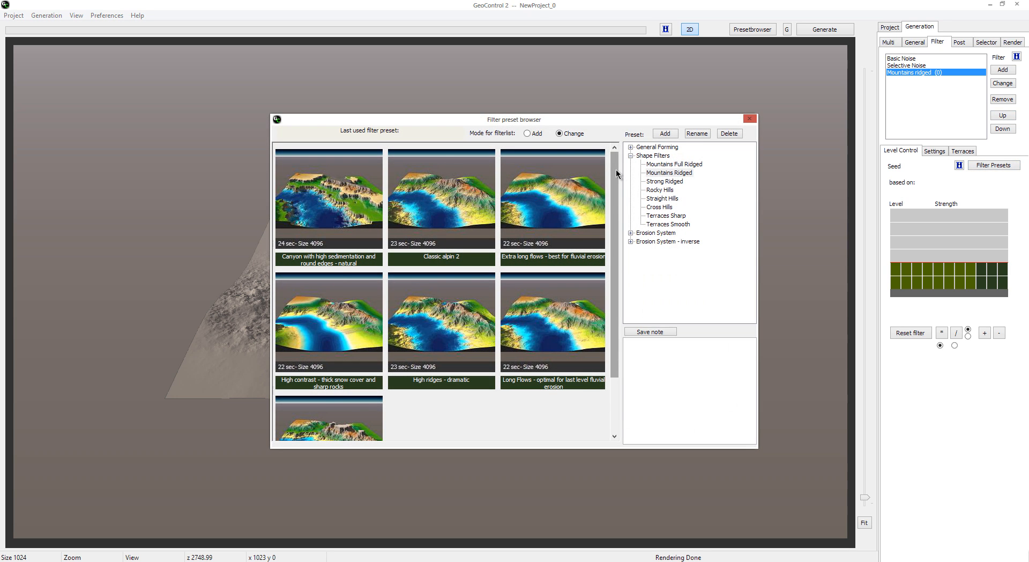
{"action": "mouse_move", "coordinate": [616, 173]}
{"action": "left_mouse_down"}
{"action": "mouse_move", "coordinate": [616, 246]}
{"action": "mouse_move", "coordinate": [619, 186]}
{"action": "left_mouse_up"}
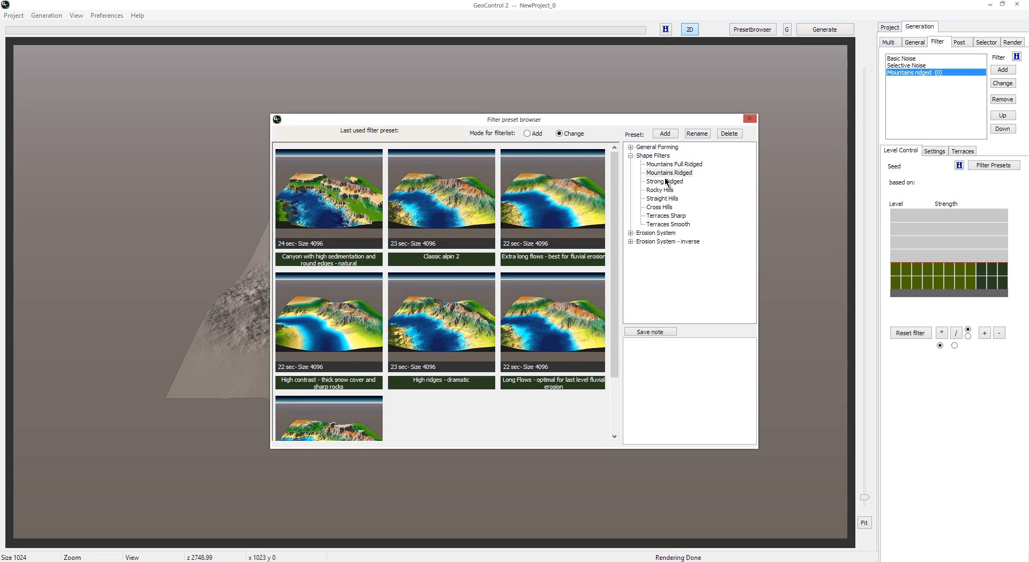
{"action": "left_click", "coordinate": [689, 166]}
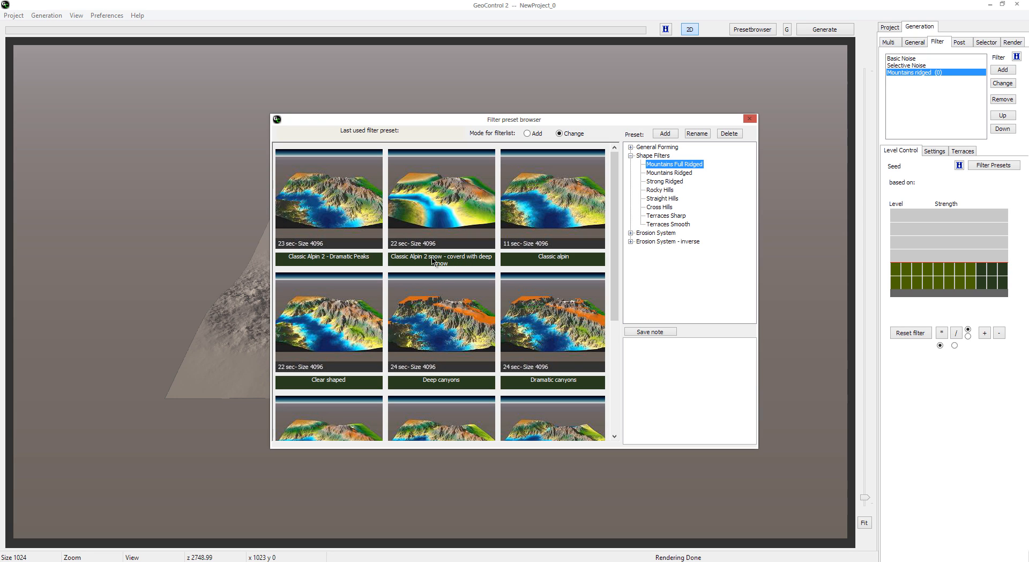
{"action": "double_click", "coordinate": [476, 262]}
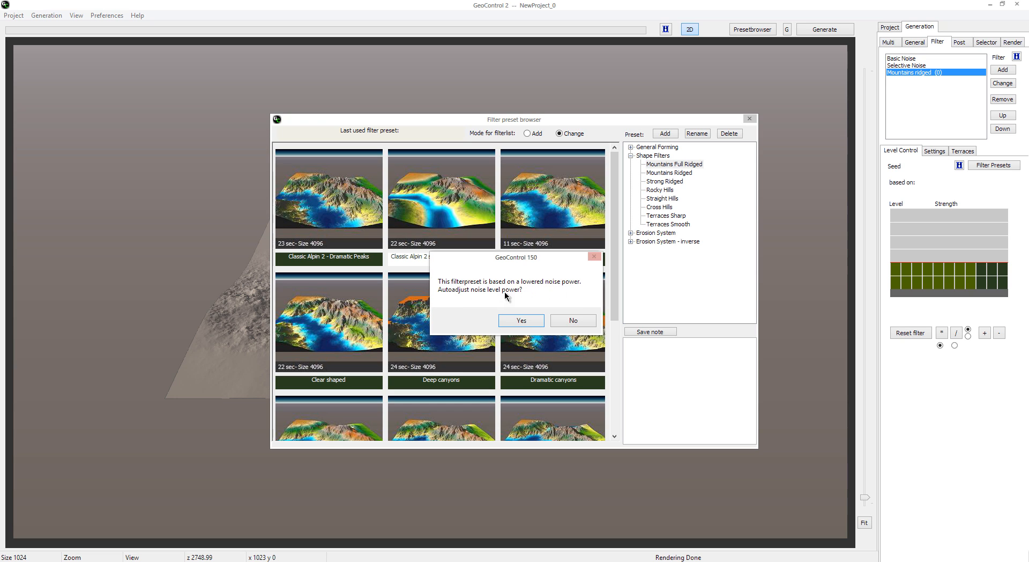
{"action": "left_click", "coordinate": [520, 322]}
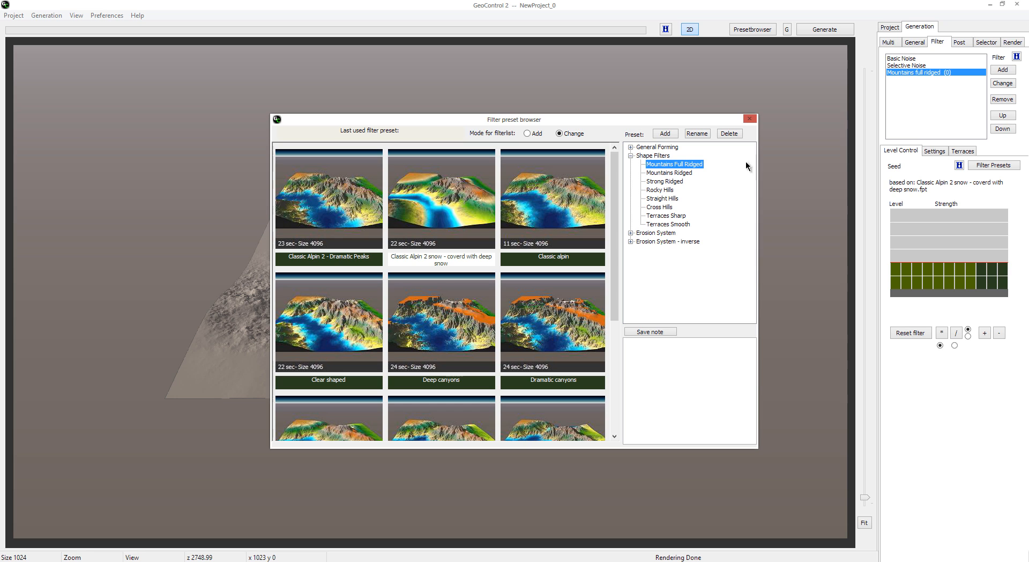
{"action": "left_click", "coordinate": [749, 118]}
{"action": "left_click", "coordinate": [834, 30]}
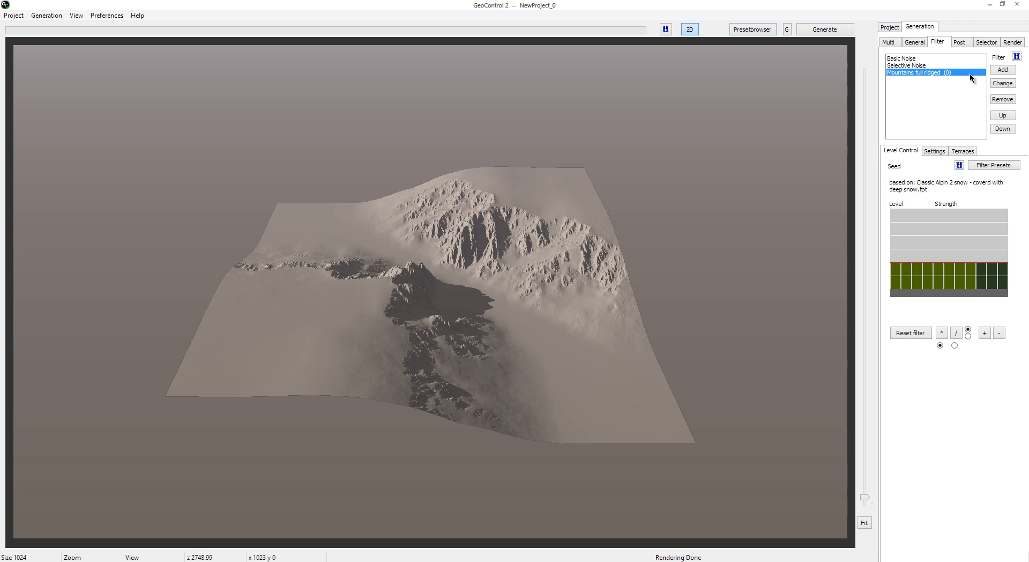
{"action": "left_click", "coordinate": [1001, 70]}
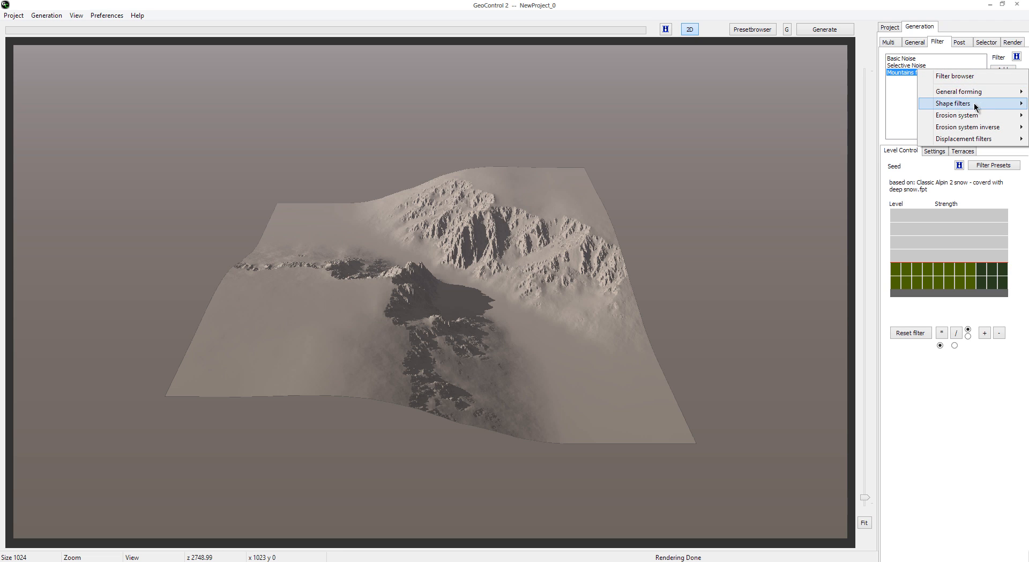
{"action": "key", "text": "Escape"}
{"action": "left_click", "coordinate": [1003, 83]}
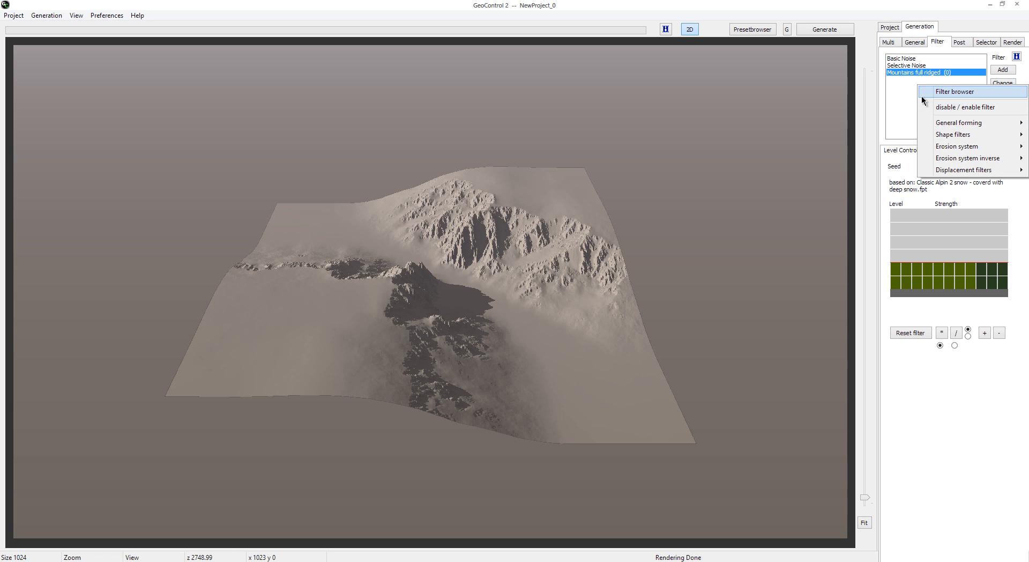
{"action": "key", "text": "Escape"}
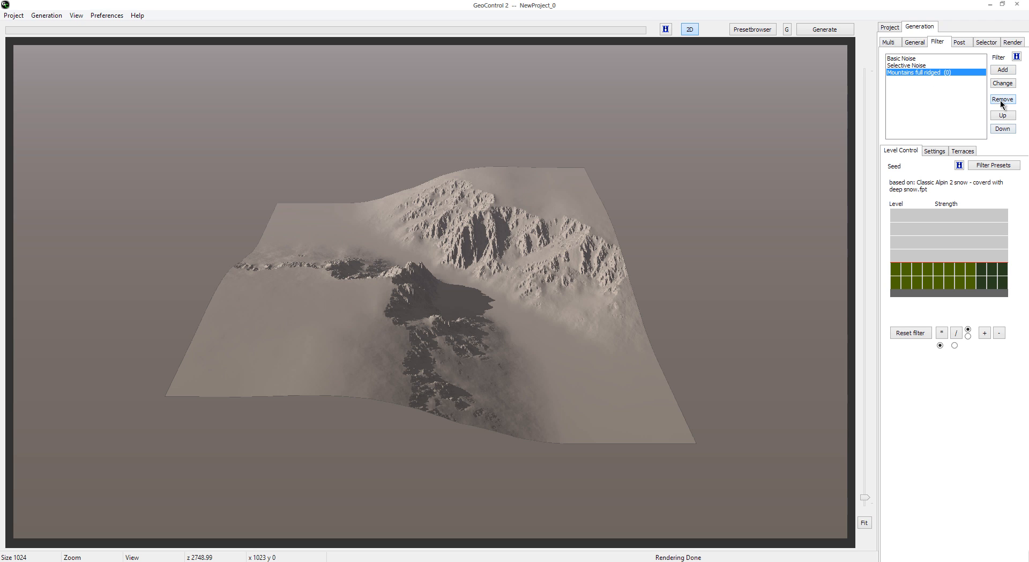
Step: Change the Mountains full ridged filter to Mountains ridged, show its strength and smoothing settings, and regenerate the terrain
{"action": "left_click", "coordinate": [999, 85]}
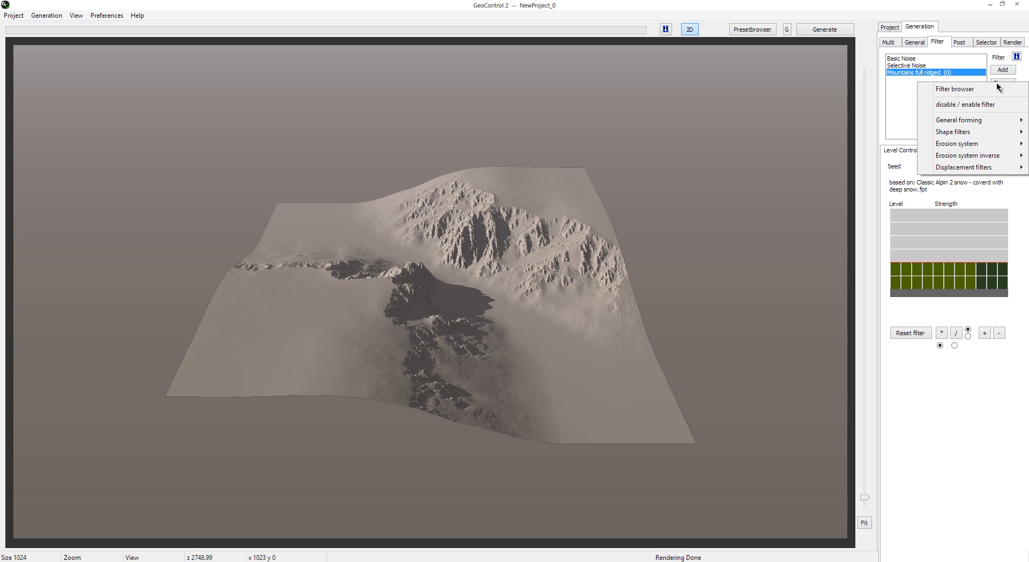
{"action": "mouse_move", "coordinate": [959, 133]}
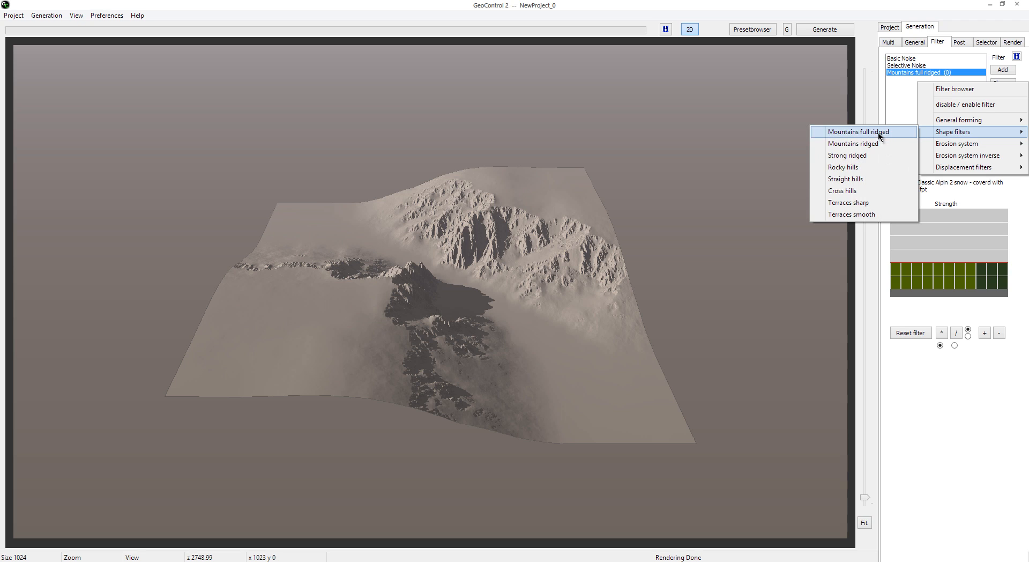
{"action": "left_click", "coordinate": [879, 145]}
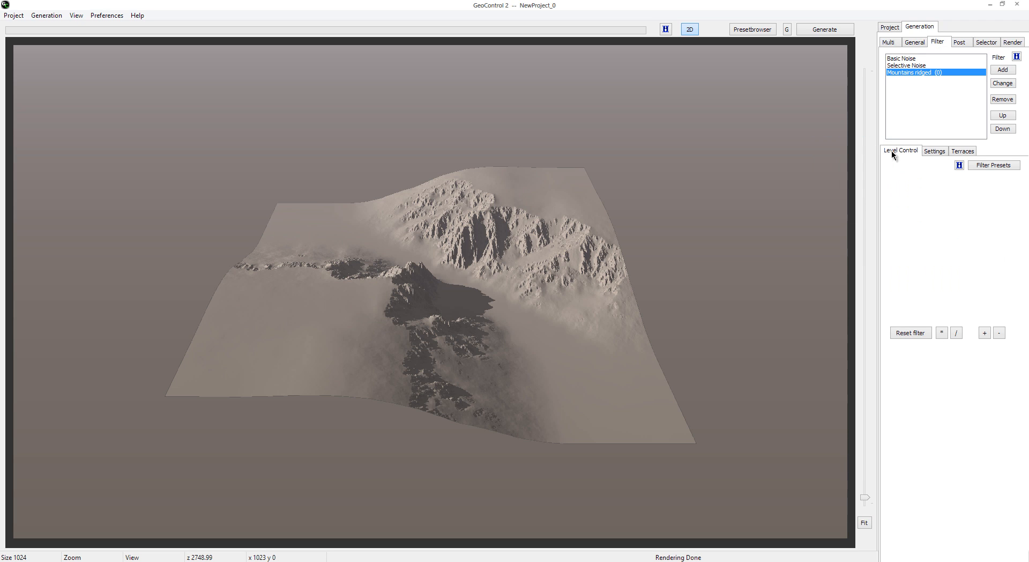
{"action": "left_click", "coordinate": [936, 151]}
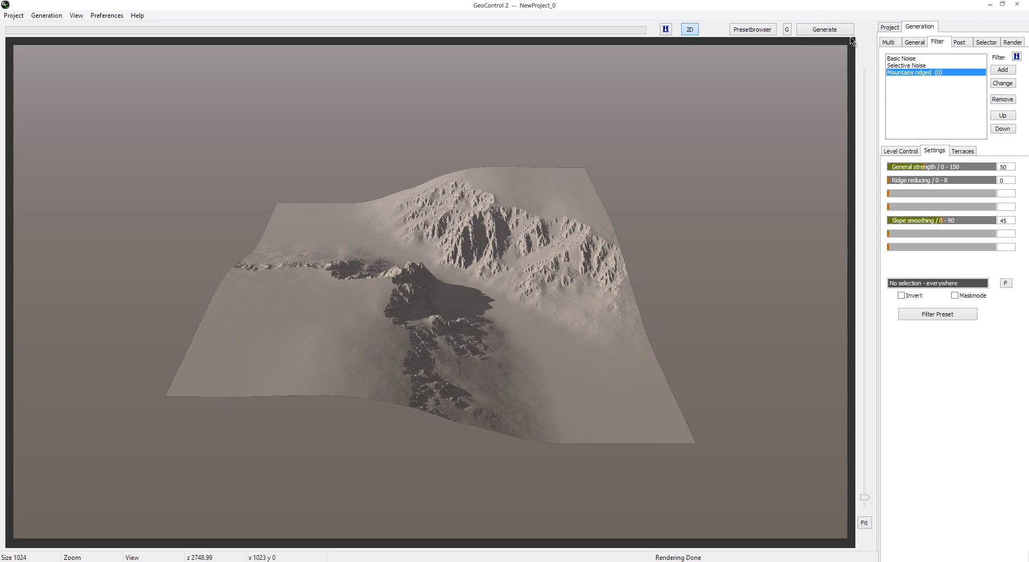
{"action": "left_click", "coordinate": [824, 33]}
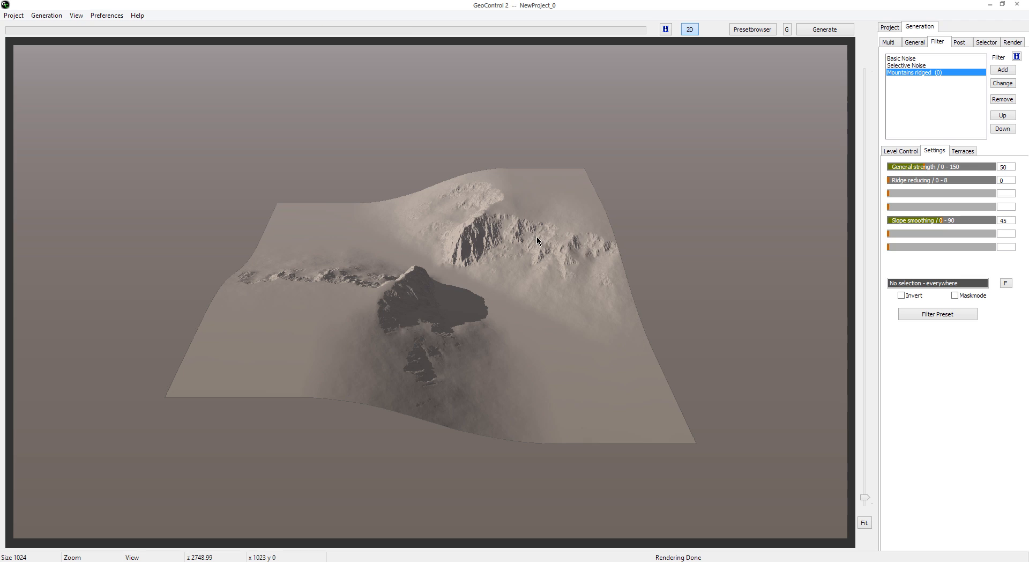
Step: Set the Mountains ridged filter's slope smoothing to 20 and general strength to 70, regenerating the terrain after each change
{"action": "left_click", "coordinate": [916, 74]}
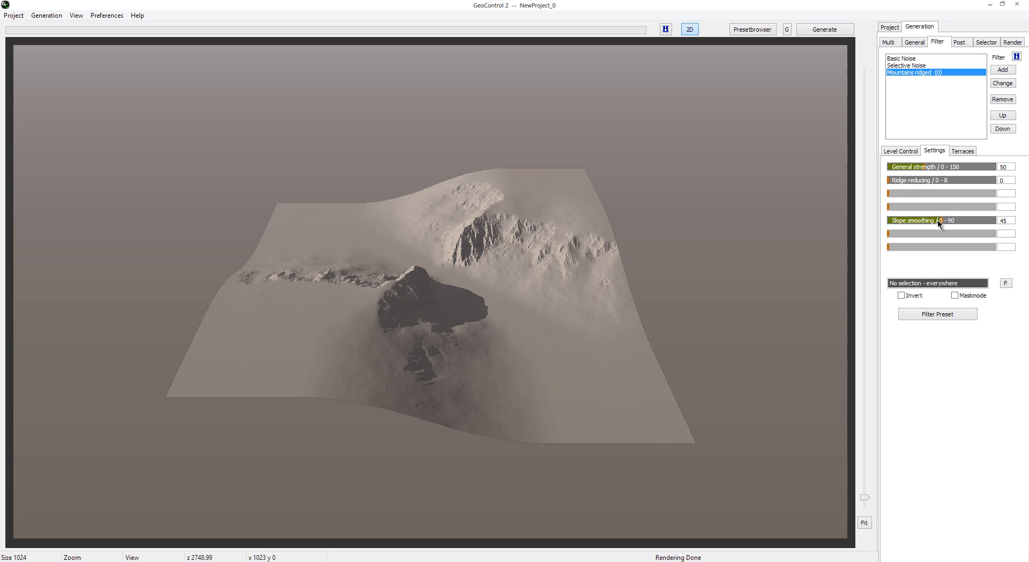
{"action": "left_click_drag", "start_coordinate": [938, 222], "coordinate": [922, 222]}
{"action": "left_click", "coordinate": [822, 31]}
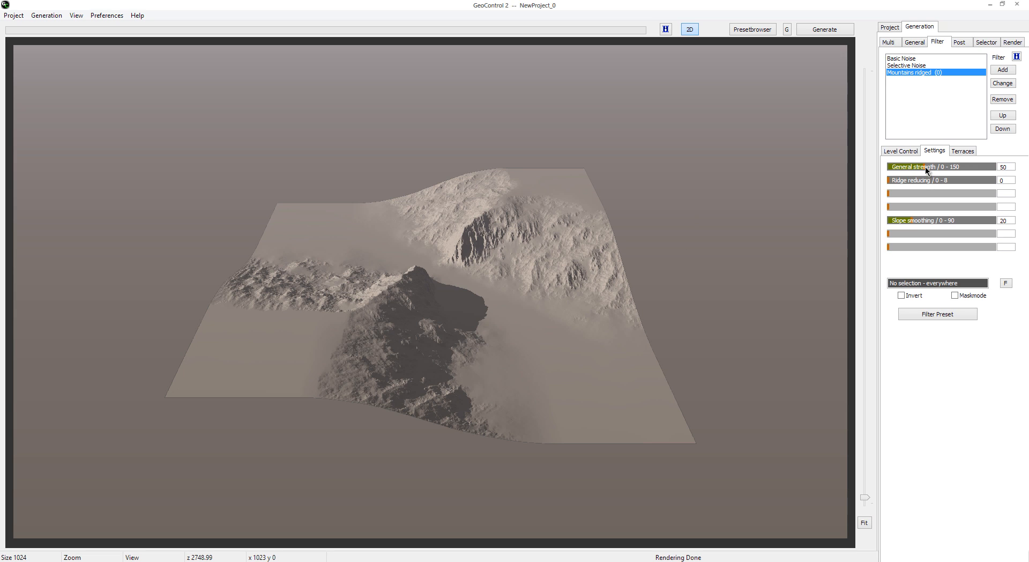
{"action": "left_click_drag", "start_coordinate": [924, 166], "coordinate": [937, 169]}
{"action": "left_click", "coordinate": [830, 31]}
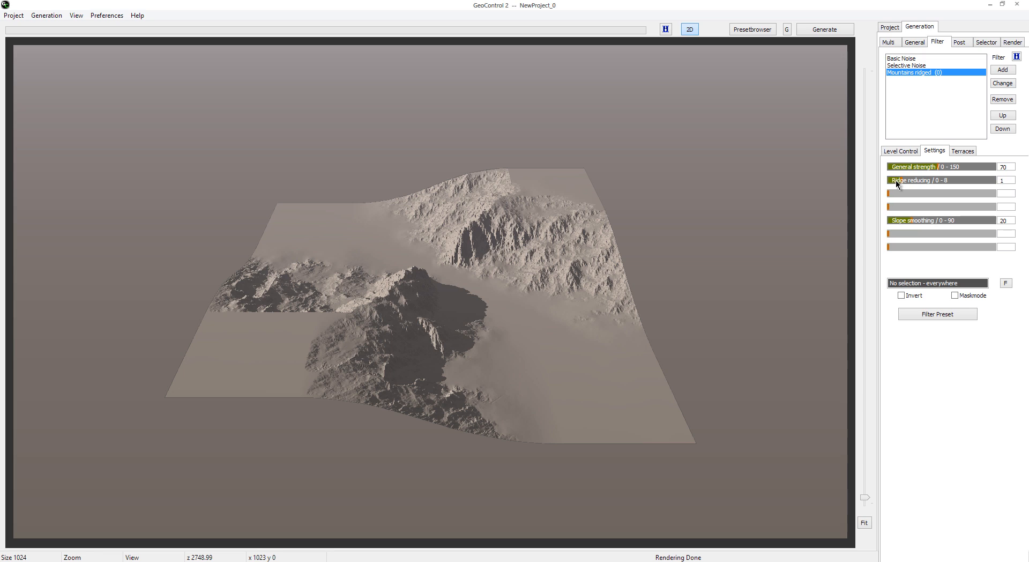
Step: Set the Mountains ridged filter's ridge reducing to 2 and slope smoothing to 30, and regenerate the terrain
{"action": "left_click_drag", "start_coordinate": [903, 180], "coordinate": [917, 181]}
{"action": "left_click_drag", "start_coordinate": [912, 221], "coordinate": [920, 223]}
{"action": "left_click", "coordinate": [824, 29]}
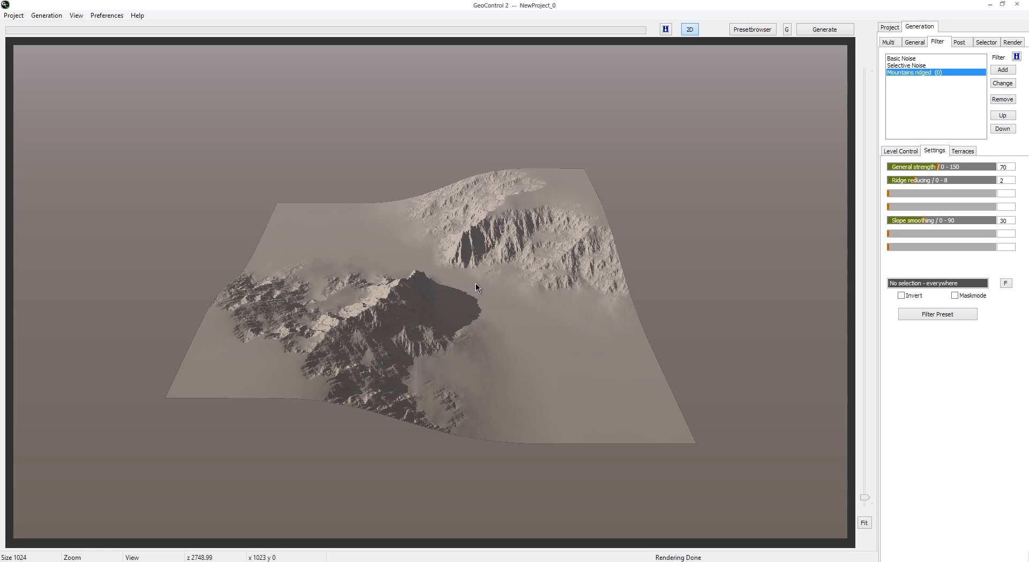
Step: Change the Mountains ridged filter back to Mountains full ridged and regenerate the terrain
{"action": "left_click", "coordinate": [1003, 83]}
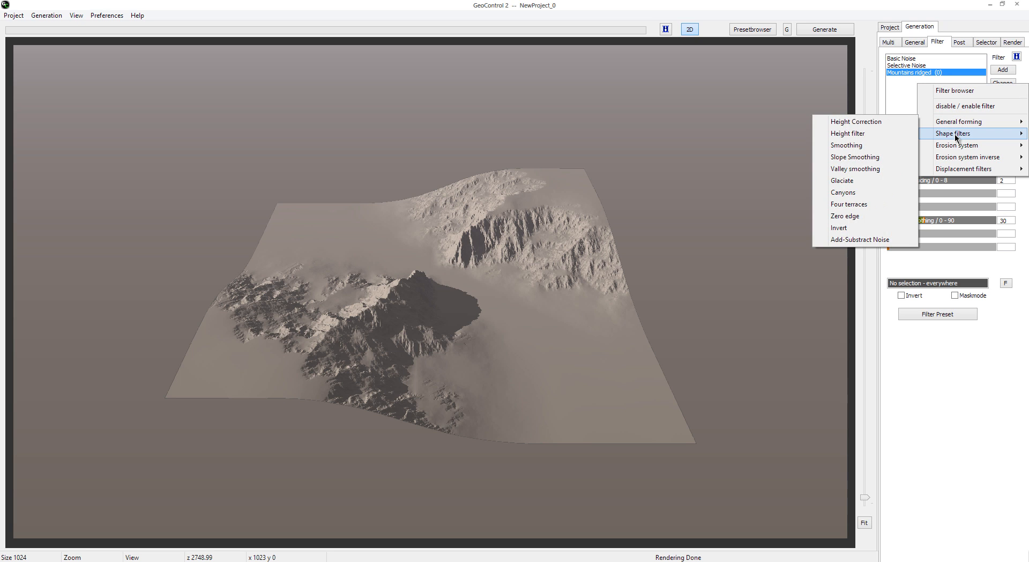
{"action": "mouse_move", "coordinate": [959, 133]}
{"action": "left_click", "coordinate": [896, 133]}
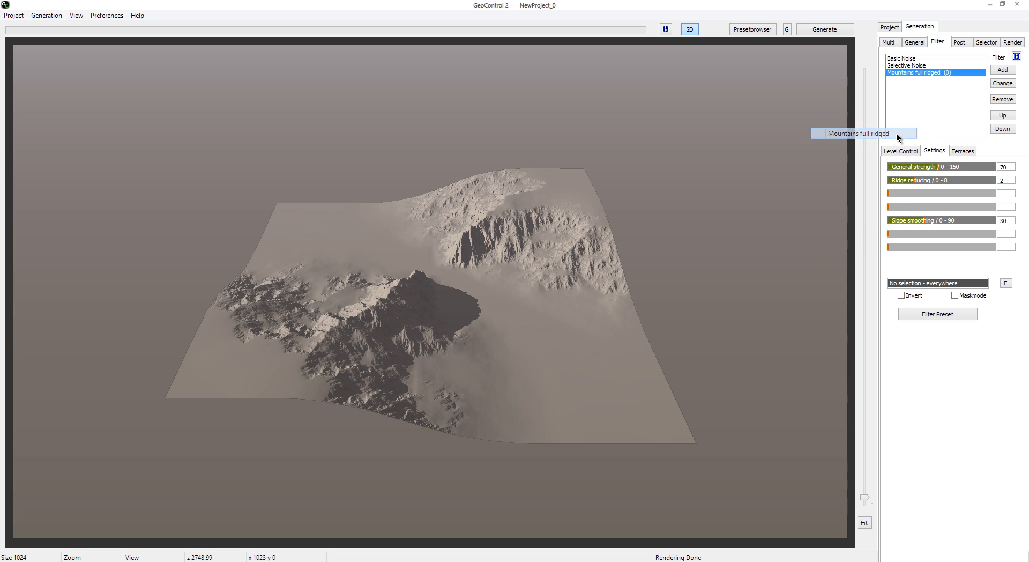
{"action": "left_click", "coordinate": [836, 35]}
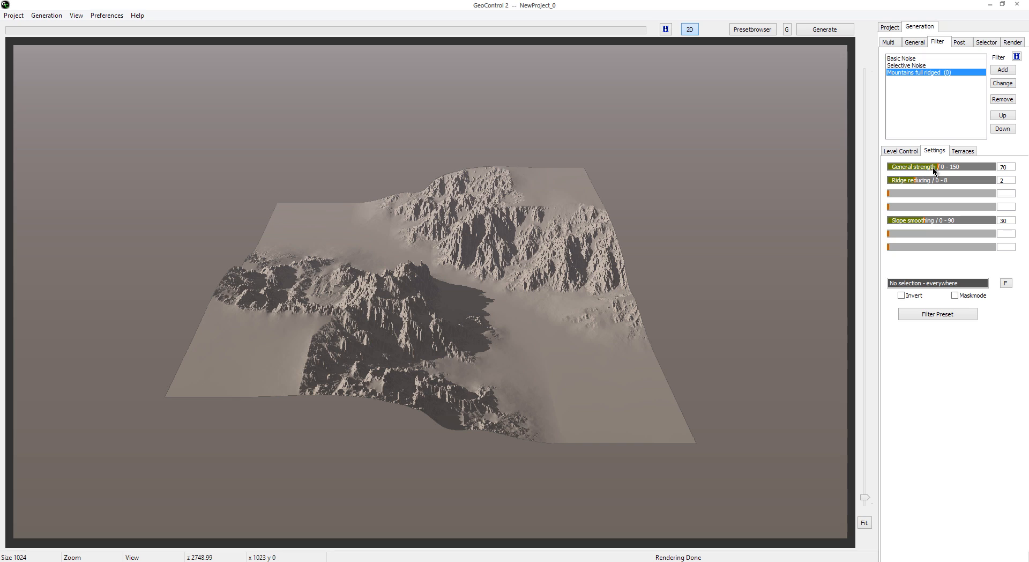
Step: Set the Mountains full ridged filter's general strength to 55, ridge reducing to 3 and slope smoothing to 25, regenerating the terrain after each change
{"action": "left_click_drag", "start_coordinate": [924, 166], "coordinate": [922, 167]}
{"action": "left_click", "coordinate": [835, 31]}
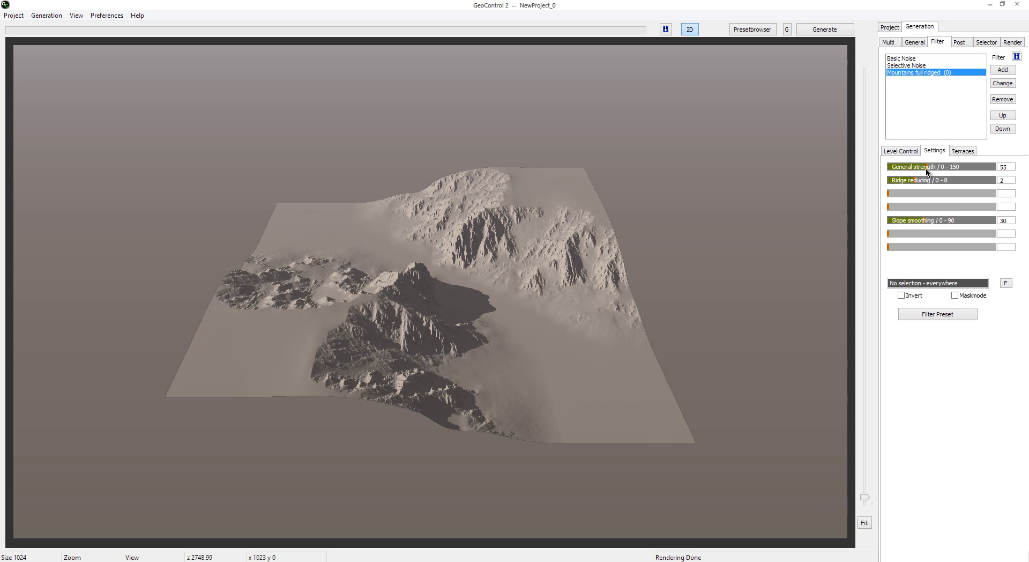
{"action": "left_click", "coordinate": [825, 30]}
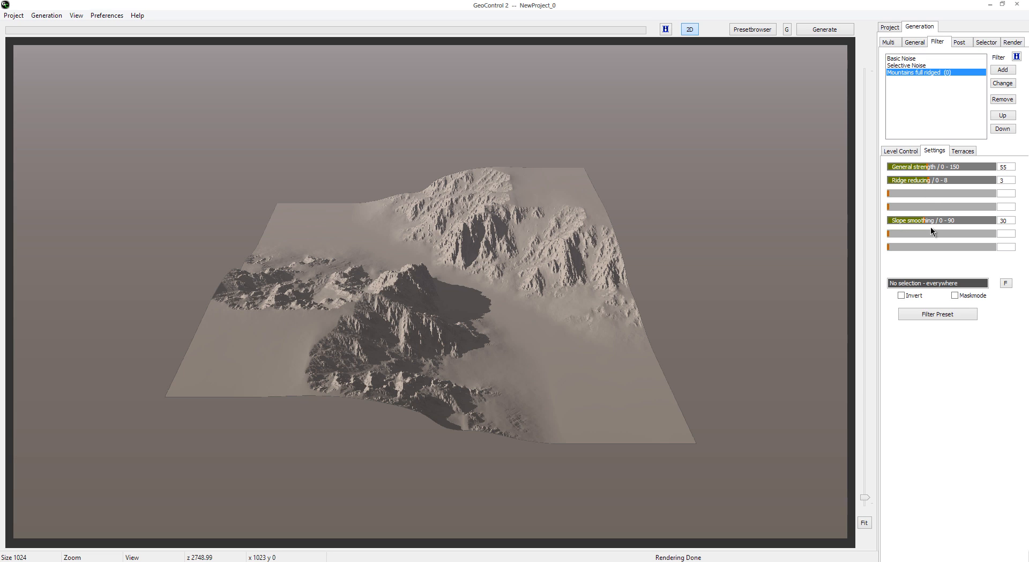
{"action": "left_click_drag", "start_coordinate": [923, 217], "coordinate": [915, 219]}
{"action": "left_click", "coordinate": [835, 32]}
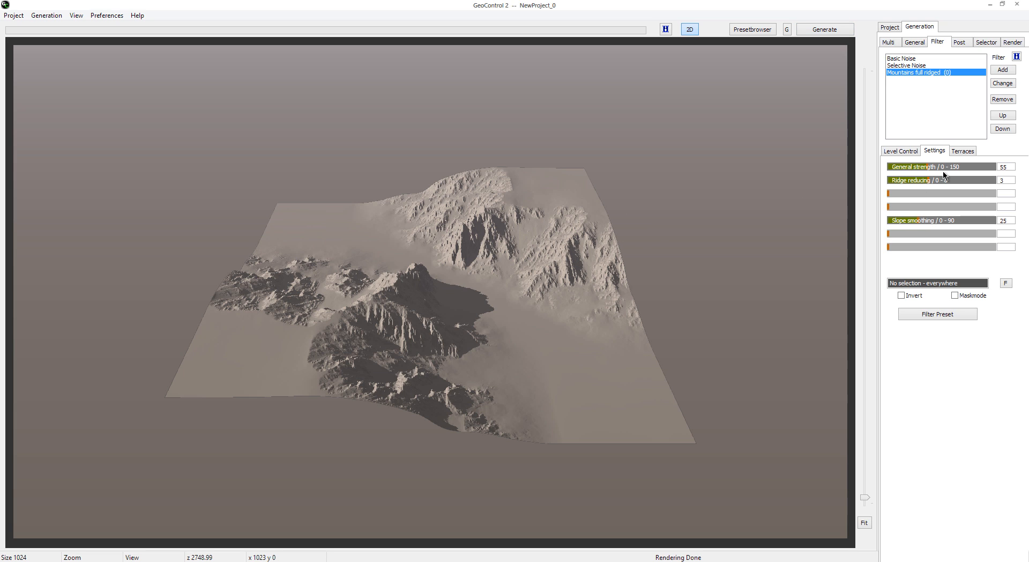
Step: Add a Hard fluvial erosion filter after the Mountains full ridged filter and set its general strength to 35
{"action": "left_click", "coordinate": [1003, 70]}
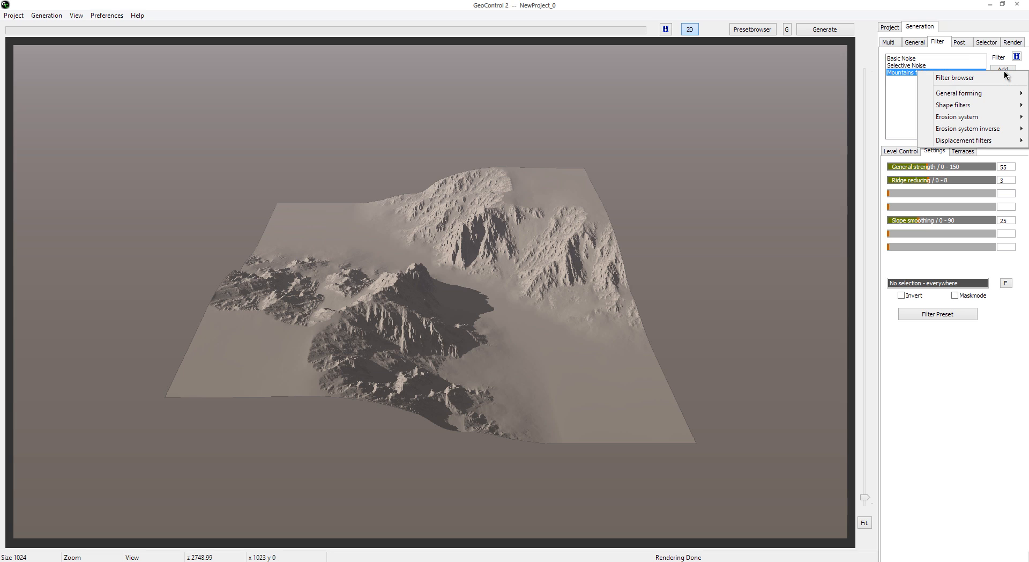
{"action": "mouse_move", "coordinate": [965, 117]}
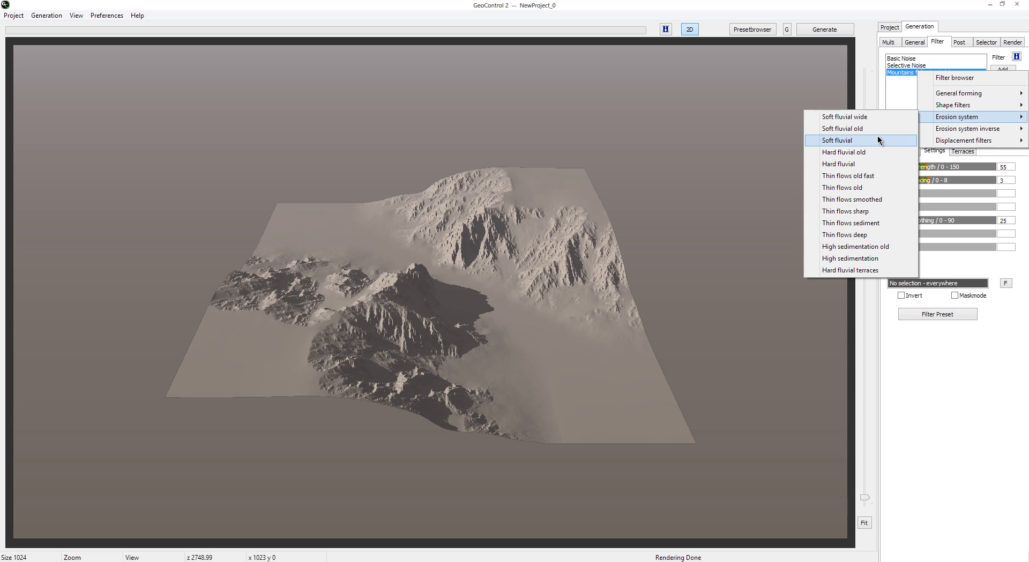
{"action": "left_click", "coordinate": [875, 165]}
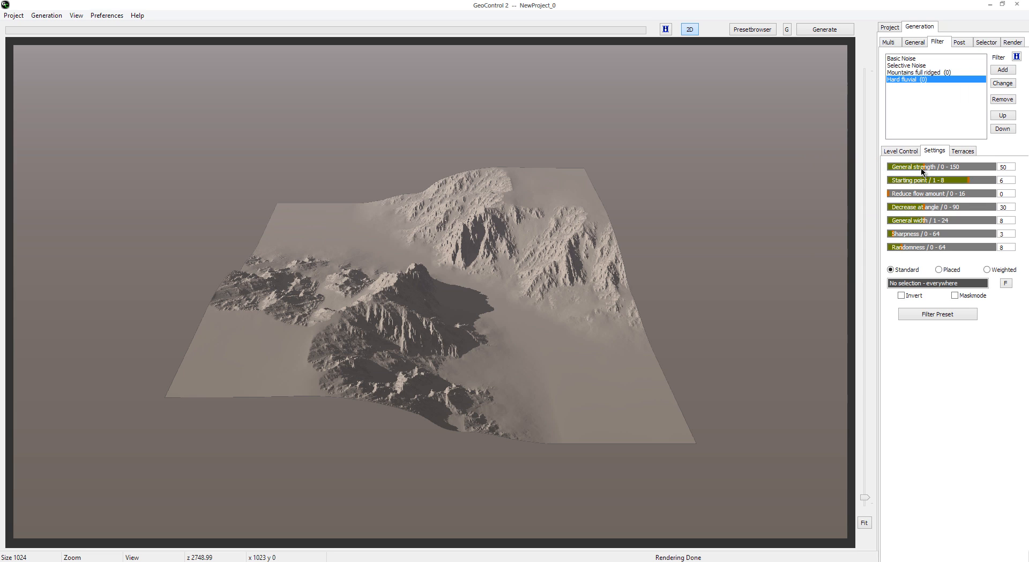
{"action": "left_click_drag", "start_coordinate": [921, 168], "coordinate": [912, 167]}
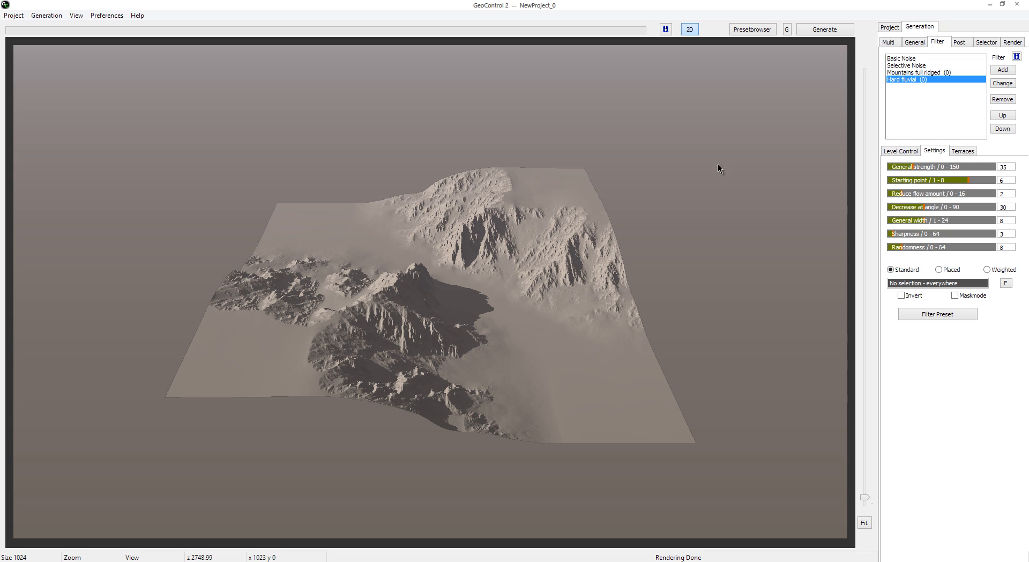
Step: Check the terrain size options in the general settings, keep 1024, and return to the Hard fluvial filter's settings
{"action": "left_click", "coordinate": [914, 43]}
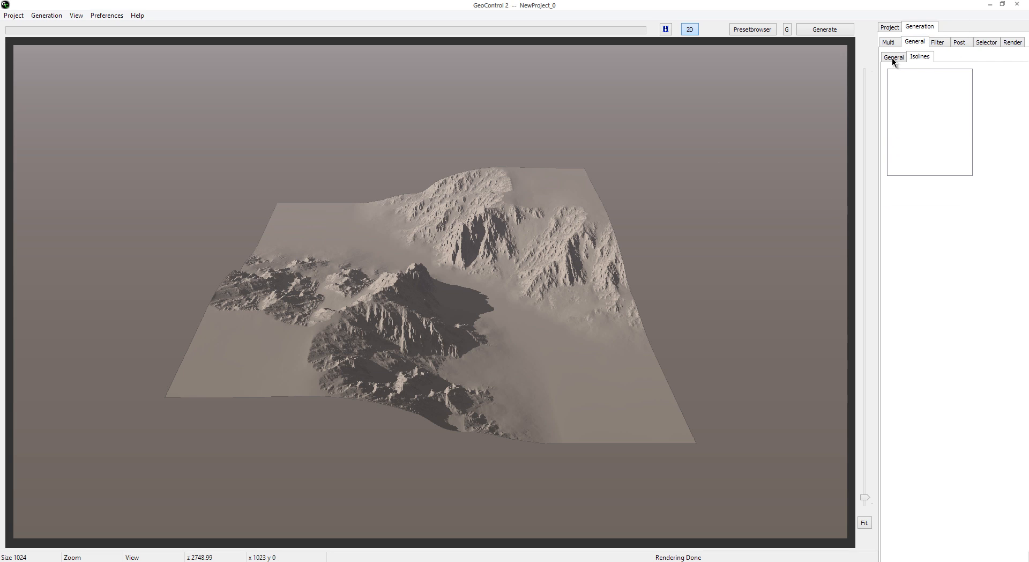
{"action": "left_click", "coordinate": [894, 58]}
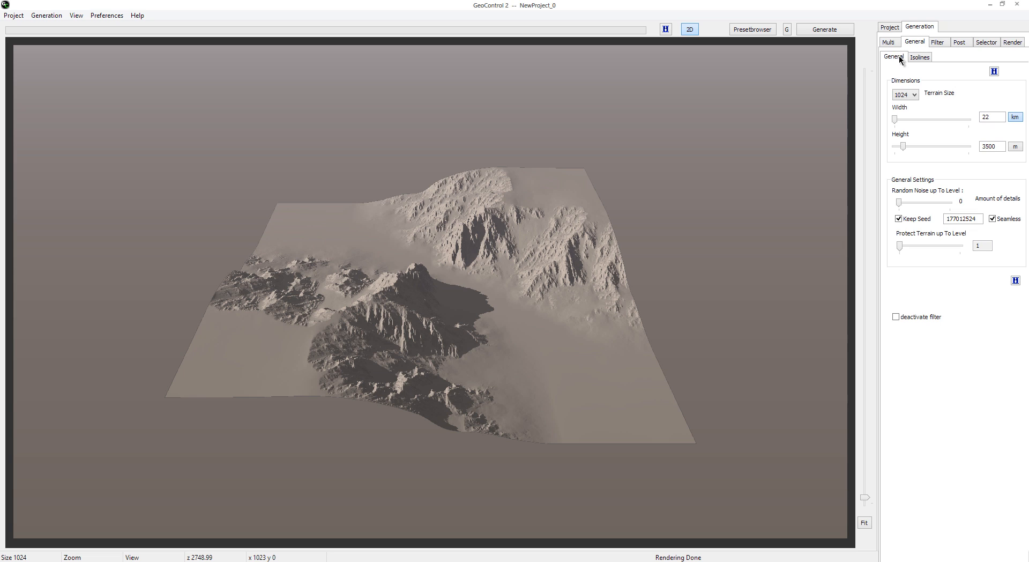
{"action": "left_click", "coordinate": [910, 95]}
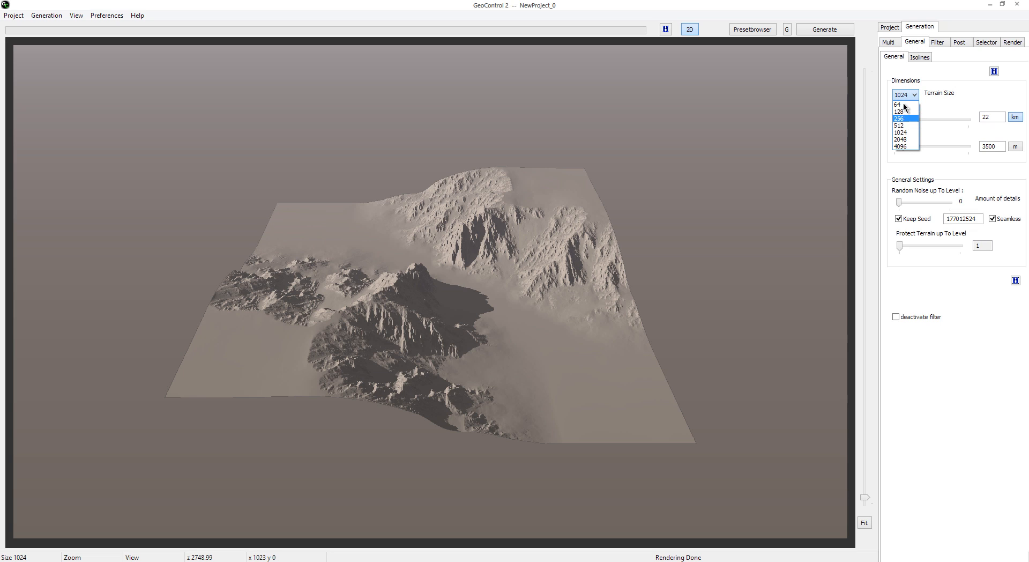
{"action": "left_click", "coordinate": [910, 132]}
{"action": "left_click", "coordinate": [939, 43]}
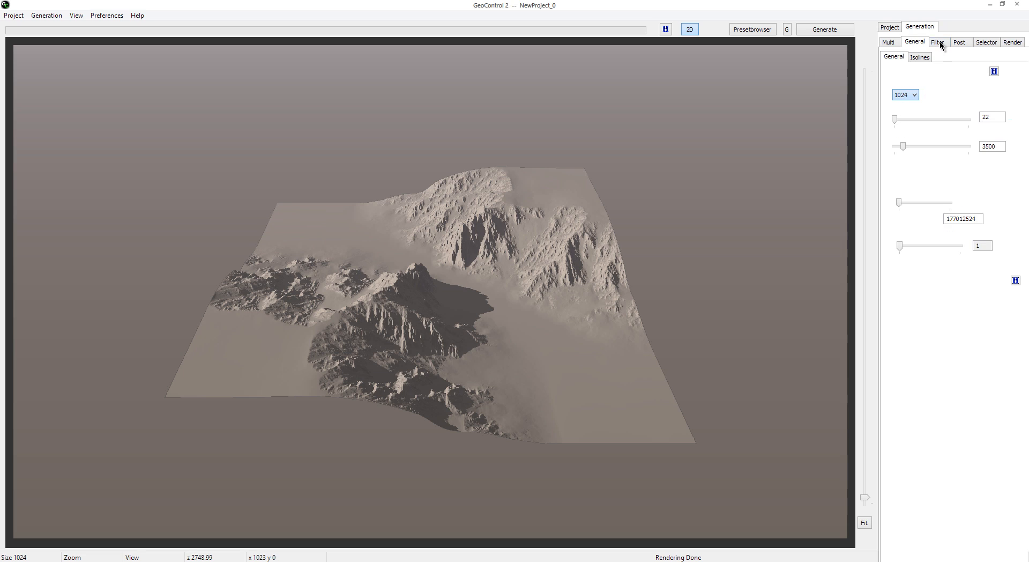
{"action": "left_click", "coordinate": [905, 79]}
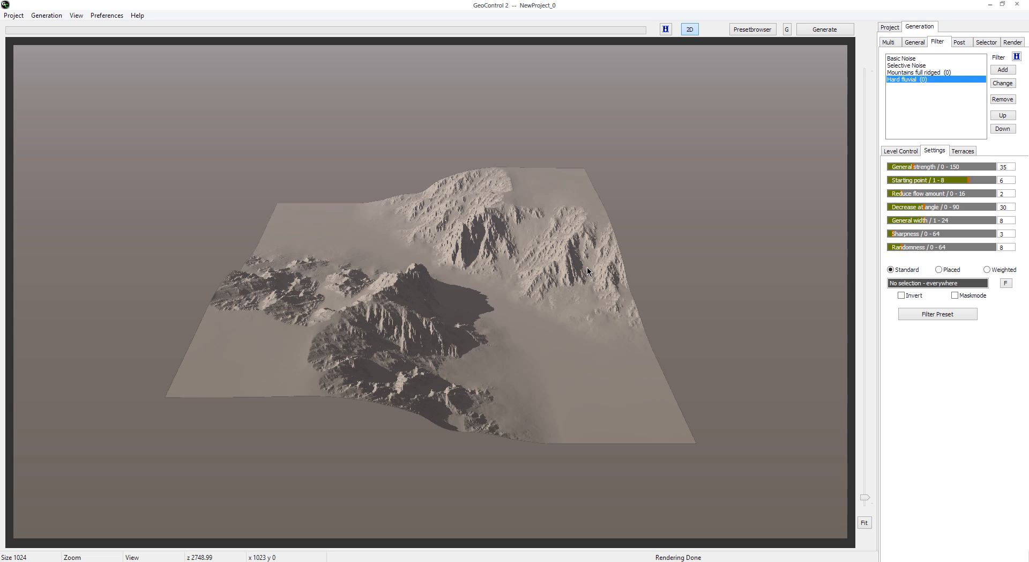
Step: Set the Hard fluvial filter's general strength to 50, reduce flow amount to 1 and randomness to 22, regenerating the terrain
{"action": "left_click", "coordinate": [829, 32]}
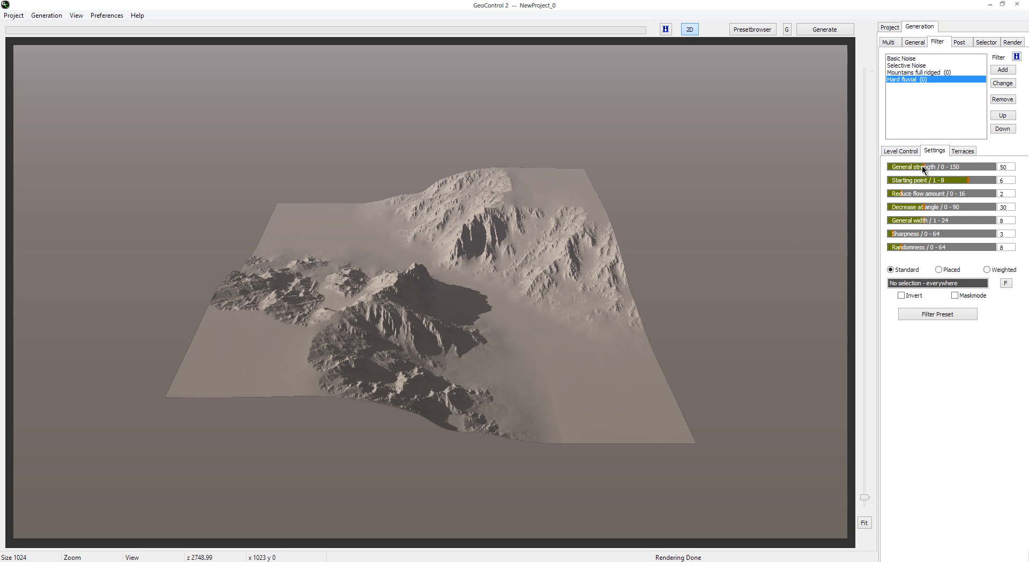
{"action": "left_click", "coordinate": [896, 193]}
{"action": "left_click", "coordinate": [821, 31]}
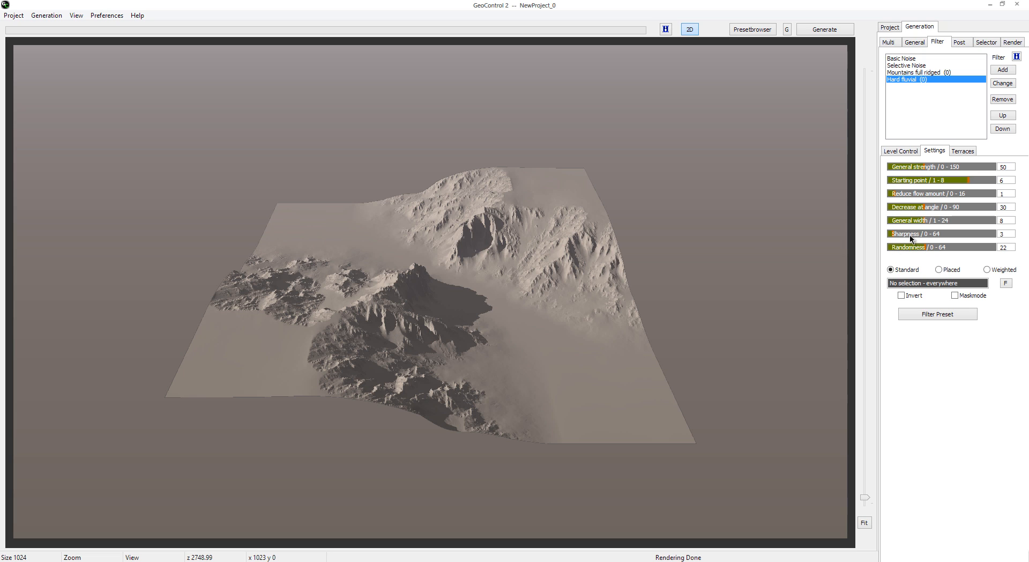
Step: Set the Hard fluvial filter's sharpness to 8 and starting point to 7, and regenerate the terrain
{"action": "left_click_drag", "start_coordinate": [894, 236], "coordinate": [899, 238]}
{"action": "left_click_drag", "start_coordinate": [969, 184], "coordinate": [981, 185]}
{"action": "left_click", "coordinate": [823, 31]}
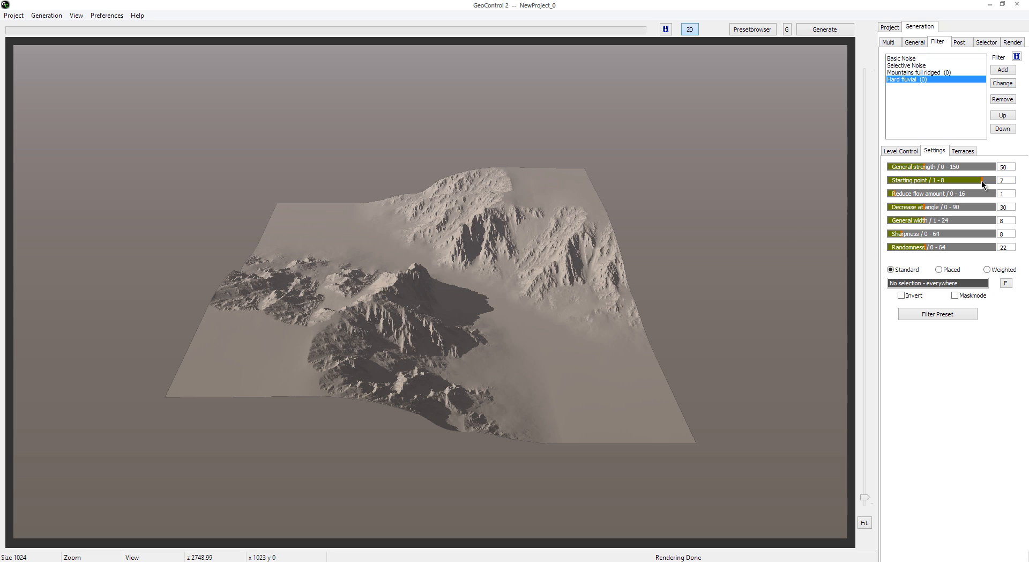
Step: Try a starting point of 2 on the Hard fluvial filter and set it back to 7, regenerating the terrain each time
{"action": "left_click", "coordinate": [913, 181]}
{"action": "left_click", "coordinate": [830, 28]}
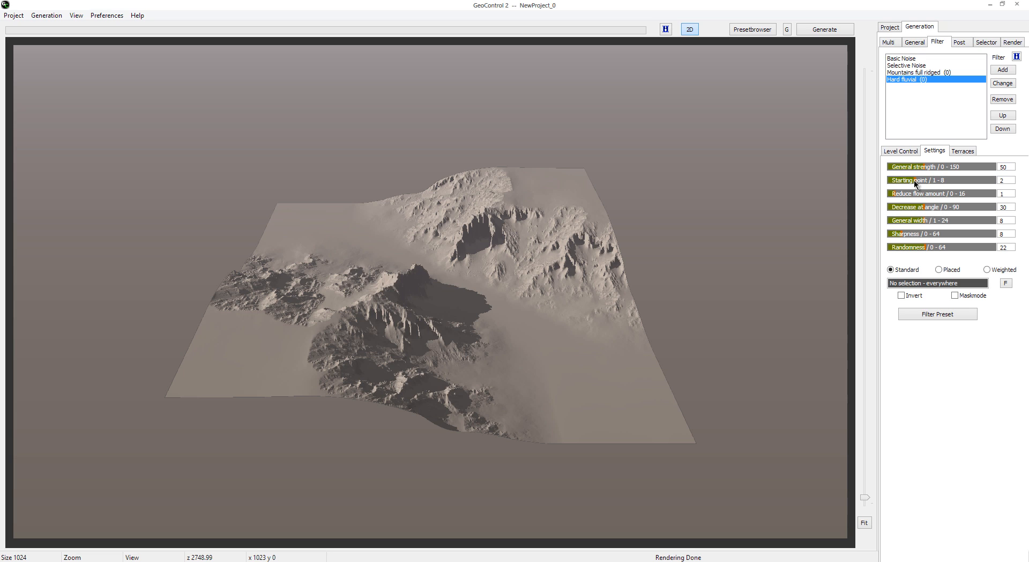
{"action": "left_click_drag", "start_coordinate": [915, 179], "coordinate": [981, 182]}
{"action": "left_click", "coordinate": [827, 31]}
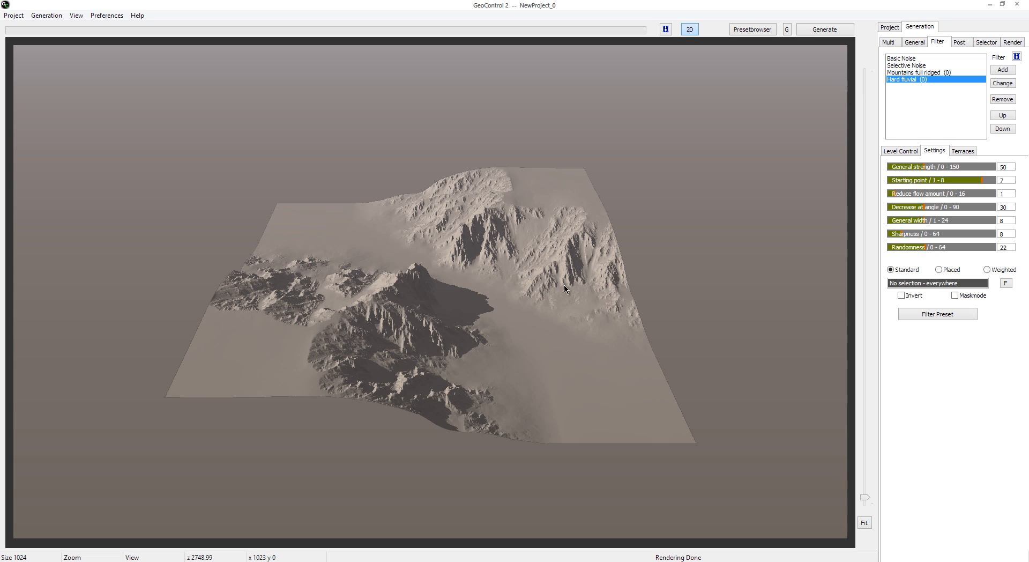
Step: Look through the postwork settings, covering the postwork filters, the rivers and lakes, and the vector options
{"action": "left_click", "coordinate": [967, 42]}
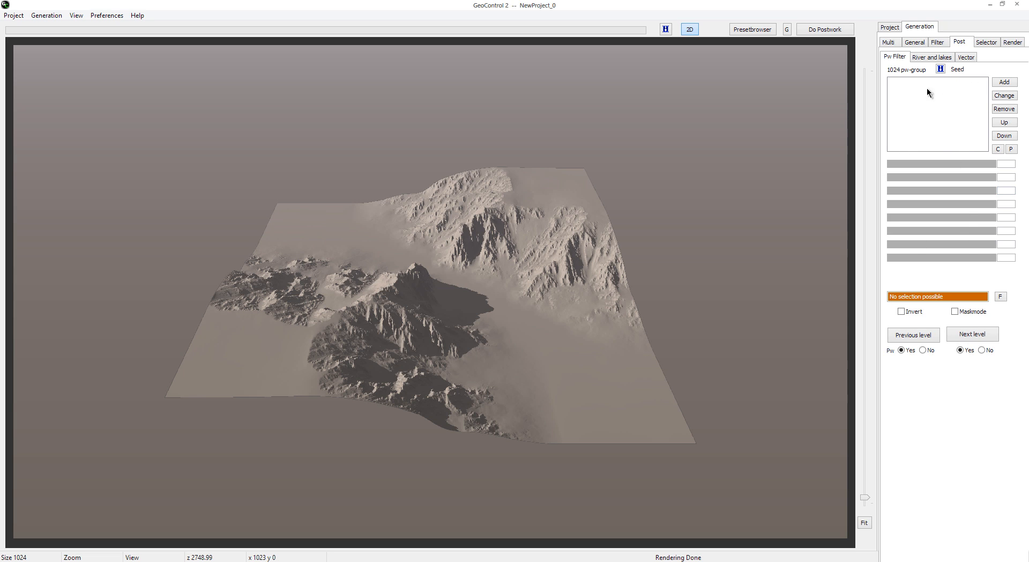
{"action": "left_click", "coordinate": [927, 57]}
{"action": "left_click", "coordinate": [937, 59]}
{"action": "left_click", "coordinate": [965, 57]}
{"action": "left_click", "coordinate": [901, 57]}
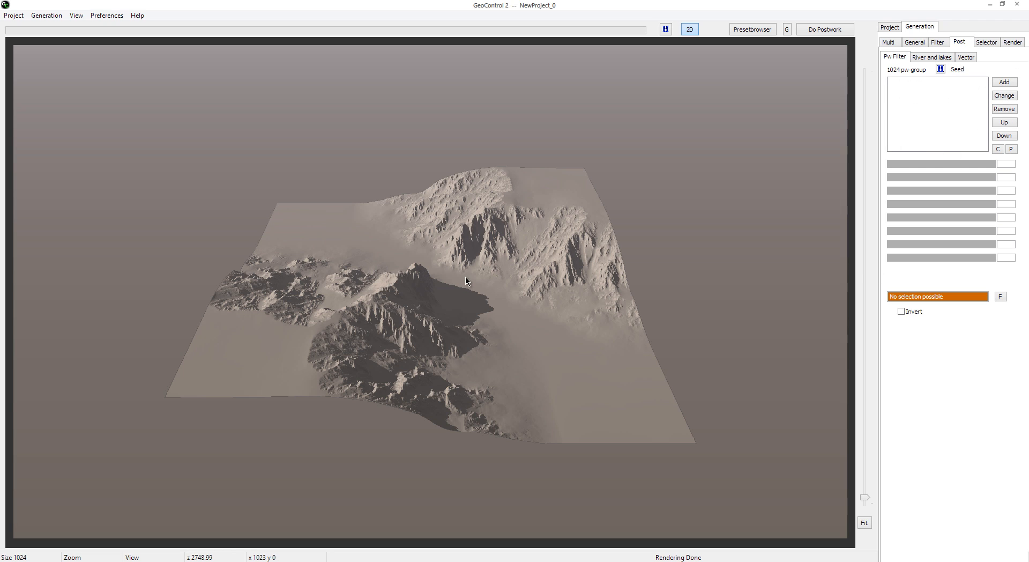
Step: Limit the Hard fluvial selection to heights from 928 to 2417 and enable its height criterion
{"action": "left_click", "coordinate": [986, 43]}
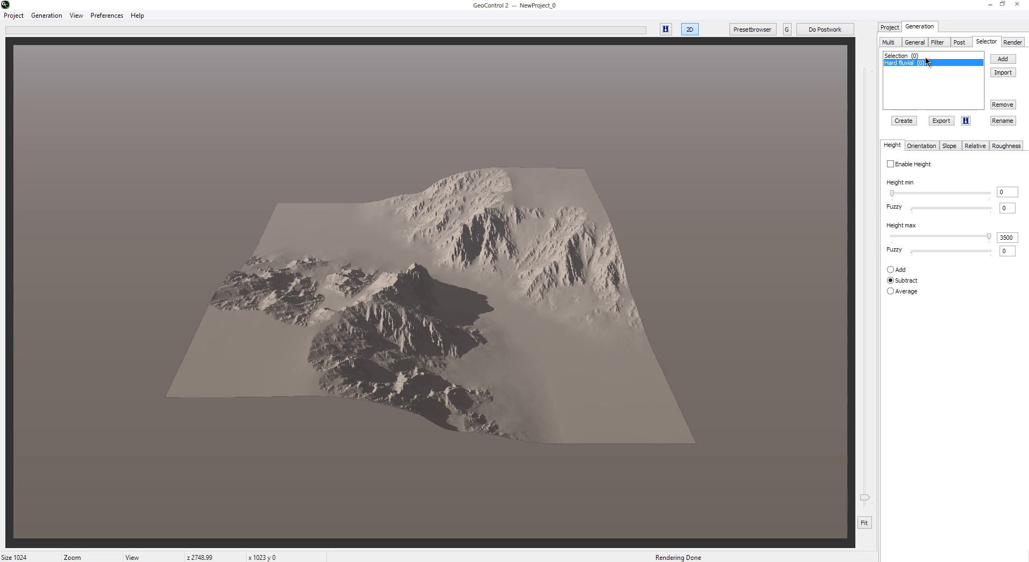
{"action": "left_click", "coordinate": [912, 44]}
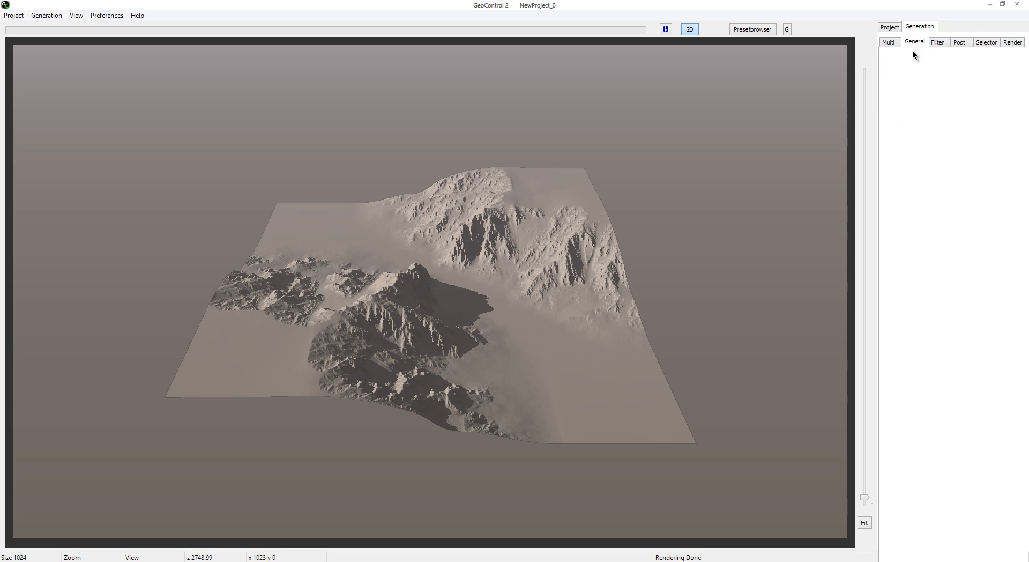
{"action": "left_click", "coordinate": [978, 43]}
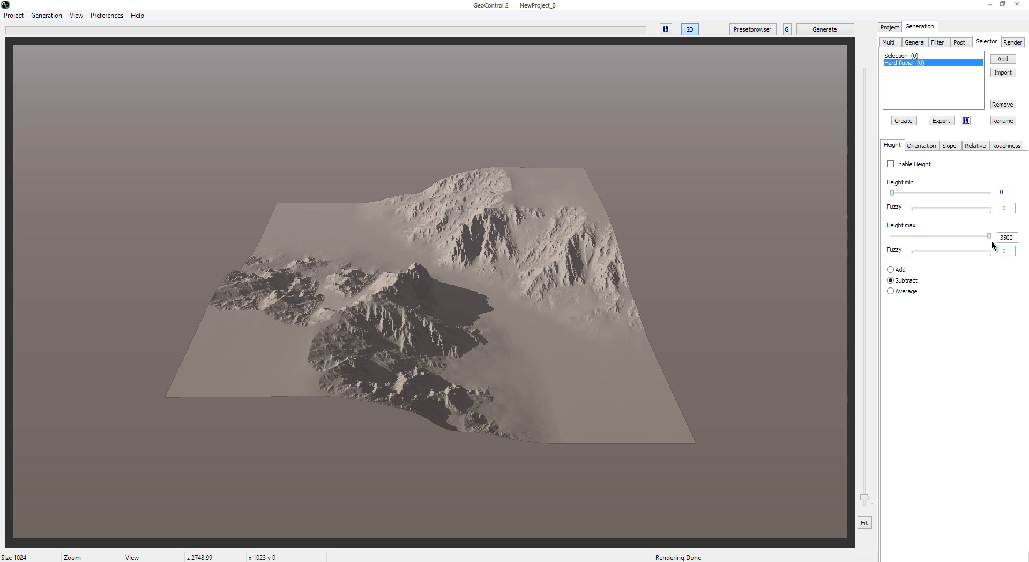
{"action": "mouse_move", "coordinate": [1013, 237]}
{"action": "left_mouse_down"}
{"action": "mouse_move", "coordinate": [985, 238]}
{"action": "mouse_move", "coordinate": [1022, 238]}
{"action": "left_mouse_up"}
{"action": "left_click_drag", "start_coordinate": [960, 237], "coordinate": [958, 237]}
{"action": "left_click_drag", "start_coordinate": [892, 193], "coordinate": [926, 193]}
{"action": "left_click", "coordinate": [896, 164]}
Step: View the Hard fluvial selection's other criteria, enabling orientation and slope briefly and disabling both again
{"action": "left_click", "coordinate": [927, 147]}
{"action": "left_click", "coordinate": [952, 145]}
{"action": "left_click", "coordinate": [978, 144]}
{"action": "left_click", "coordinate": [1002, 145]}
{"action": "left_click", "coordinate": [918, 146]}
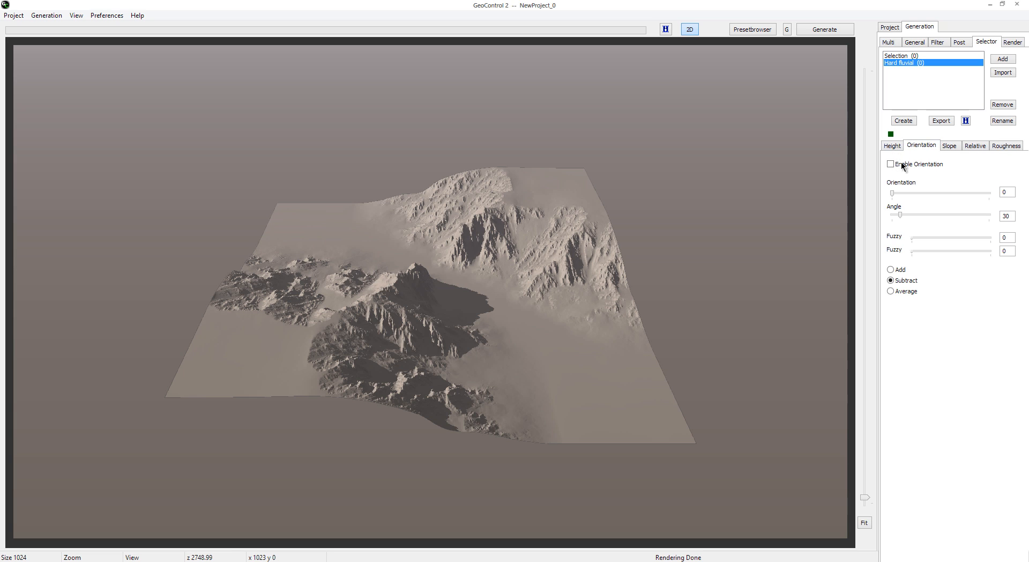
{"action": "left_click", "coordinate": [890, 165]}
{"action": "left_click", "coordinate": [950, 147]}
{"action": "left_click", "coordinate": [891, 164]}
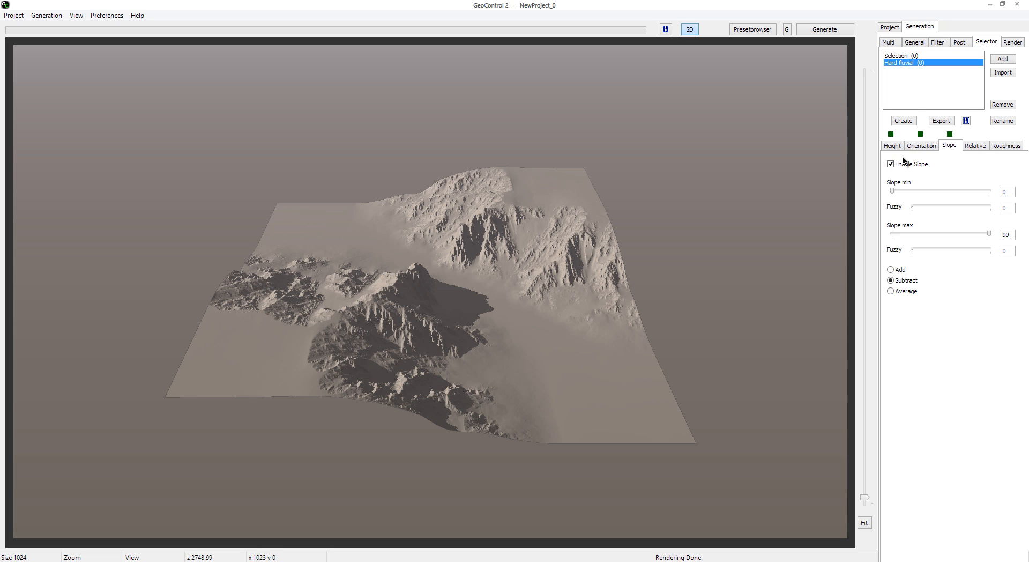
{"action": "left_click", "coordinate": [890, 163]}
{"action": "left_click", "coordinate": [921, 145]}
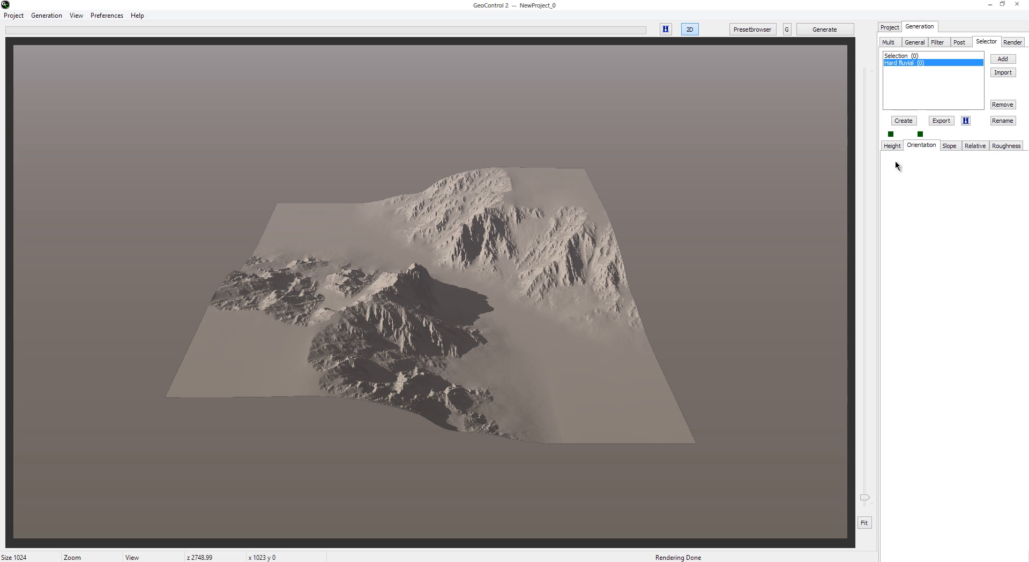
{"action": "left_click", "coordinate": [891, 165]}
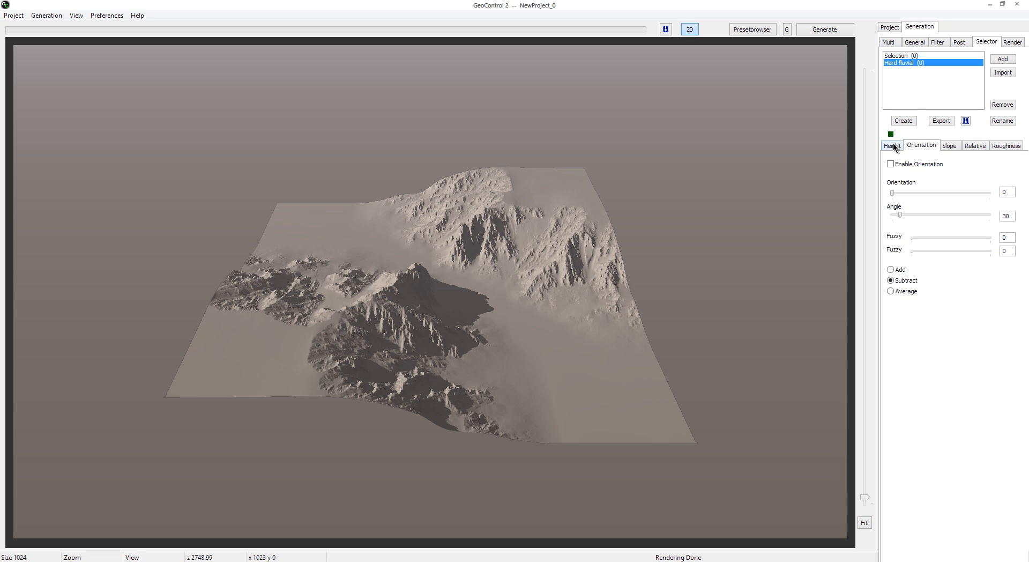
Step: Disable the Hard fluvial selection's height criterion, try its minimum and maximum height limits, and return the minimum to its lowest value
{"action": "left_click", "coordinate": [892, 145]}
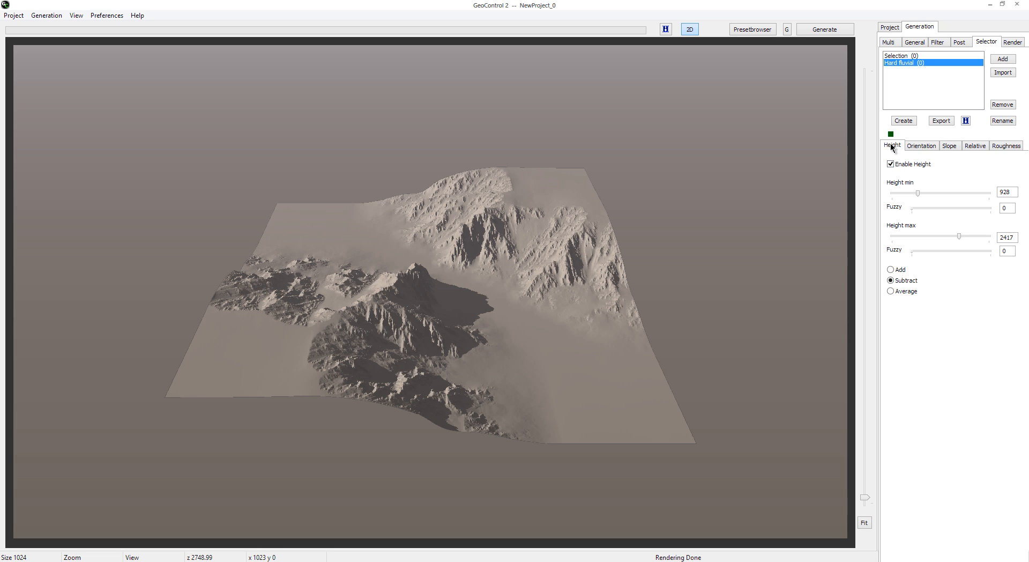
{"action": "left_click", "coordinate": [891, 164]}
{"action": "left_click", "coordinate": [1007, 191]}
{"action": "left_click_drag", "start_coordinate": [919, 193], "coordinate": [931, 192]}
{"action": "left_click_drag", "start_coordinate": [959, 236], "coordinate": [967, 235]}
{"action": "left_click_drag", "start_coordinate": [930, 193], "coordinate": [878, 202]}
Step: Try the Hard fluvial selection's orientation and angle values, reset them, and view its slope criteria
{"action": "left_click", "coordinate": [921, 145]}
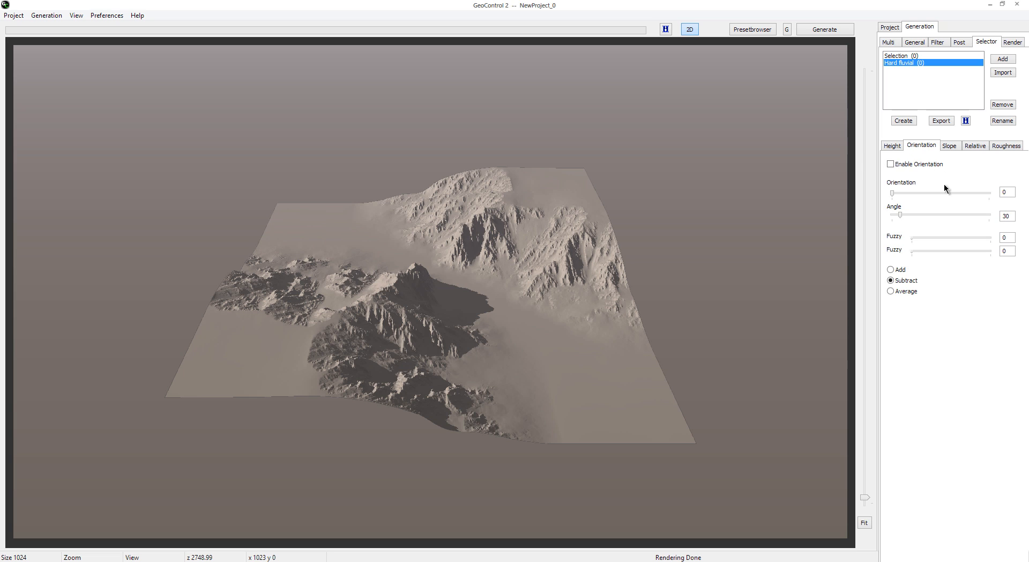
{"action": "mouse_move", "coordinate": [894, 194]}
{"action": "left_mouse_down"}
{"action": "mouse_move", "coordinate": [1002, 198]}
{"action": "mouse_move", "coordinate": [906, 196]}
{"action": "left_mouse_up"}
{"action": "left_click_drag", "start_coordinate": [908, 214], "coordinate": [891, 215]}
{"action": "left_click_drag", "start_coordinate": [892, 215], "coordinate": [889, 194]}
{"action": "left_click_drag", "start_coordinate": [908, 213], "coordinate": [857, 244]}
{"action": "left_click", "coordinate": [949, 146]}
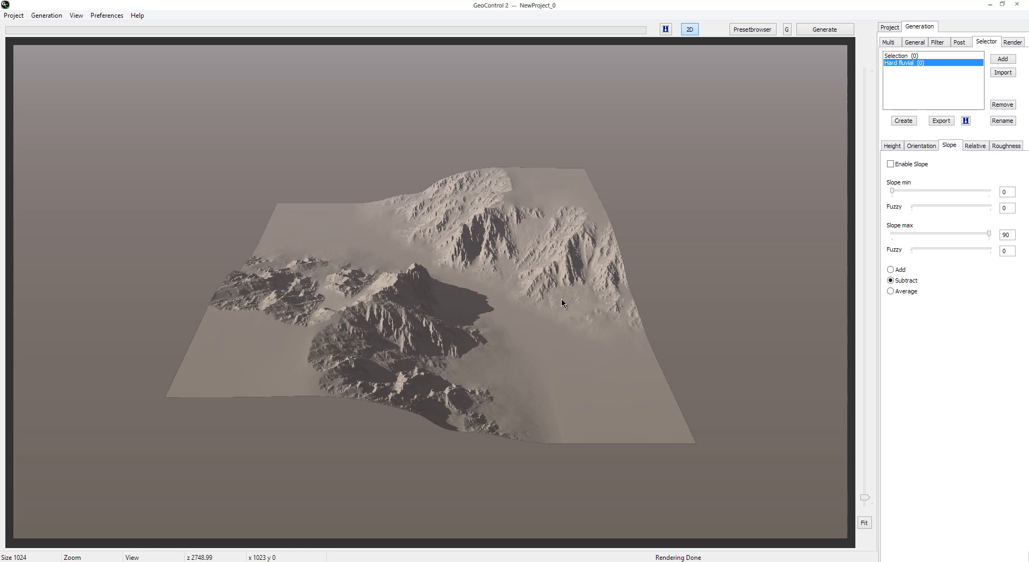
Step: Add a new selection and assign Selection (1) to the Mountains full ridged filter
{"action": "left_click", "coordinate": [1001, 62]}
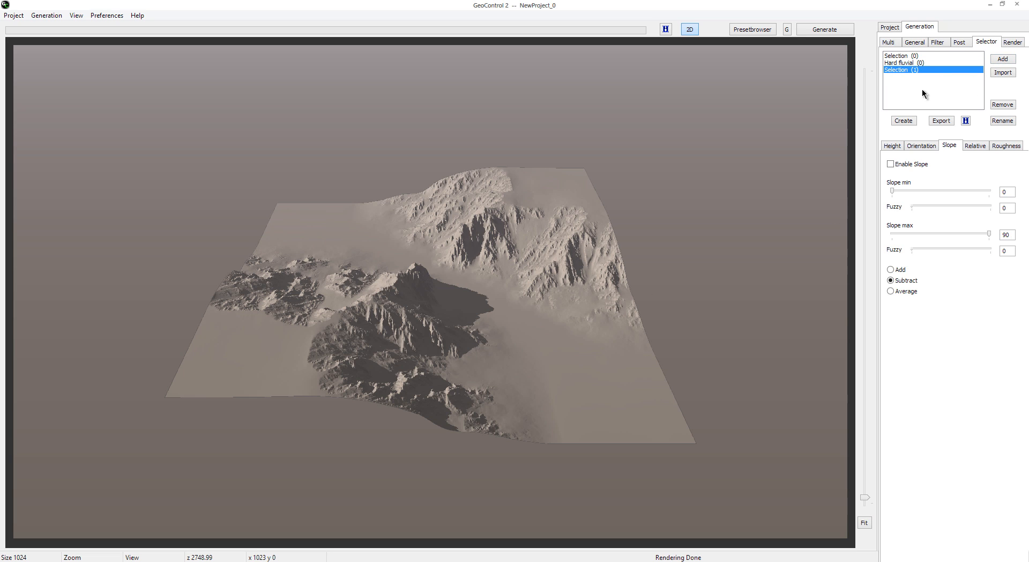
{"action": "left_click", "coordinate": [922, 43]}
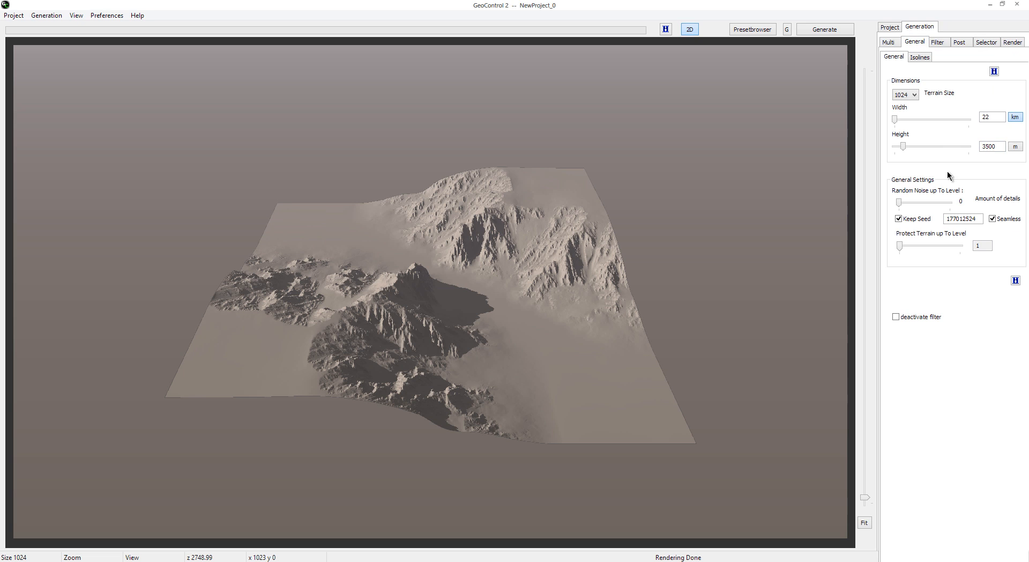
{"action": "left_click", "coordinate": [938, 43]}
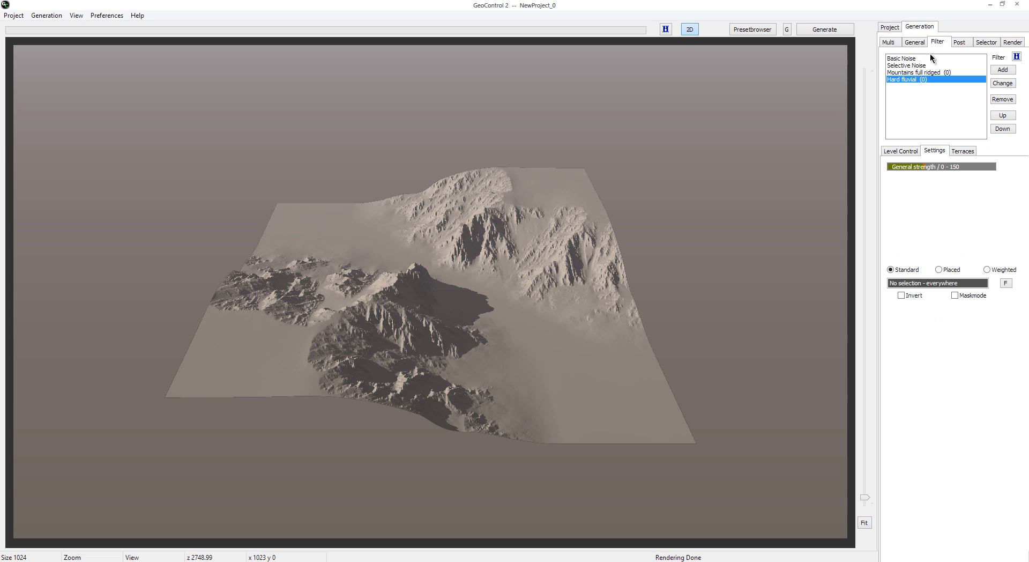
{"action": "left_click", "coordinate": [917, 73]}
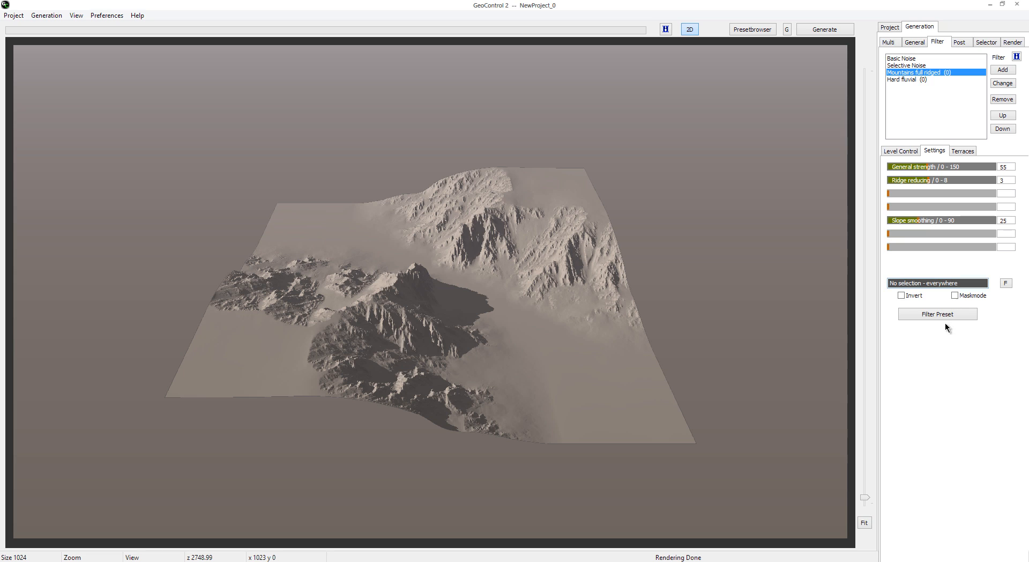
{"action": "left_click", "coordinate": [1006, 283]}
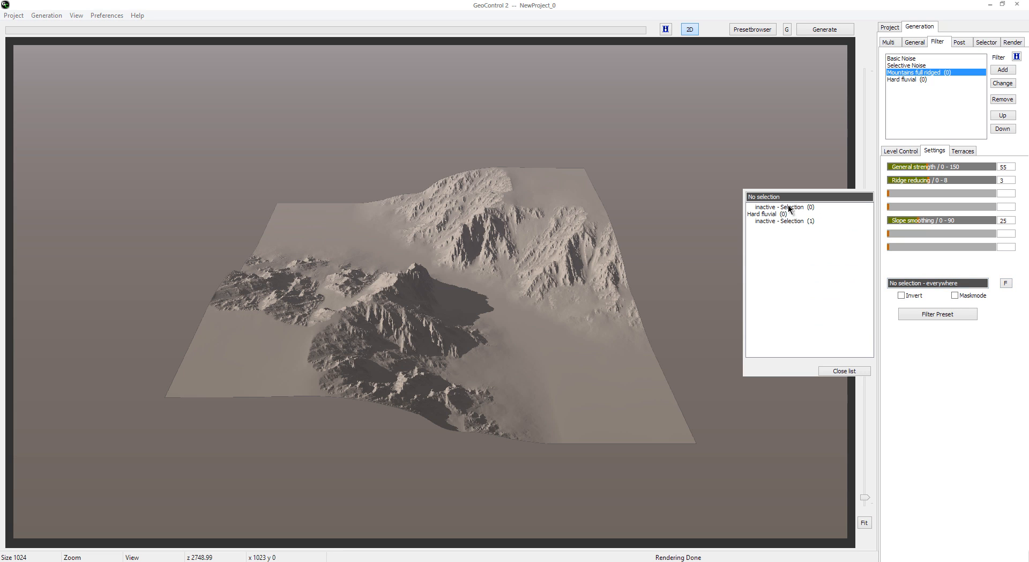
{"action": "double_click", "coordinate": [773, 221]}
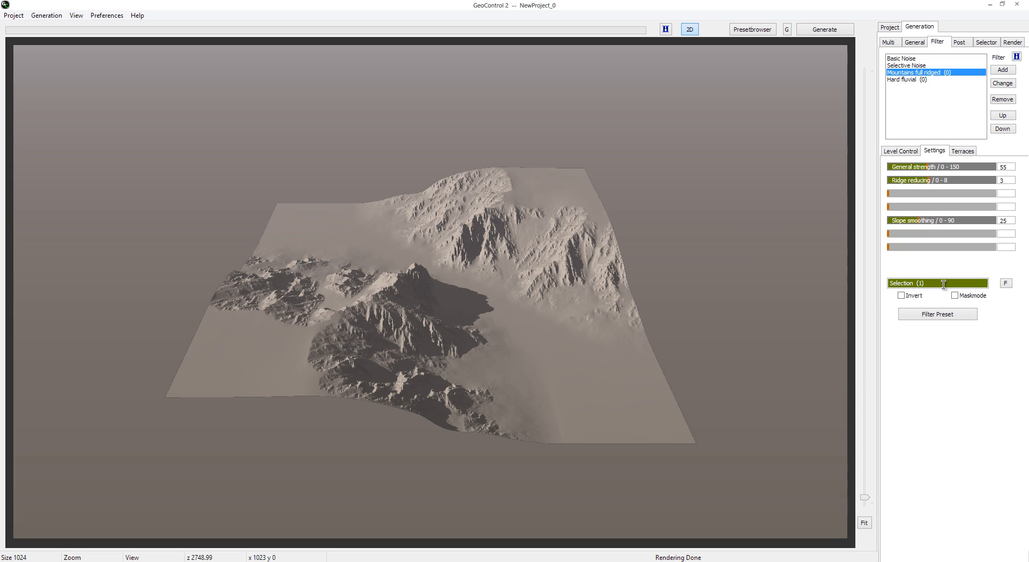
Step: Review the height, orientation and slope criteria of Selection (1) and remove that selection
{"action": "left_click", "coordinate": [985, 43]}
{"action": "left_click", "coordinate": [911, 70]}
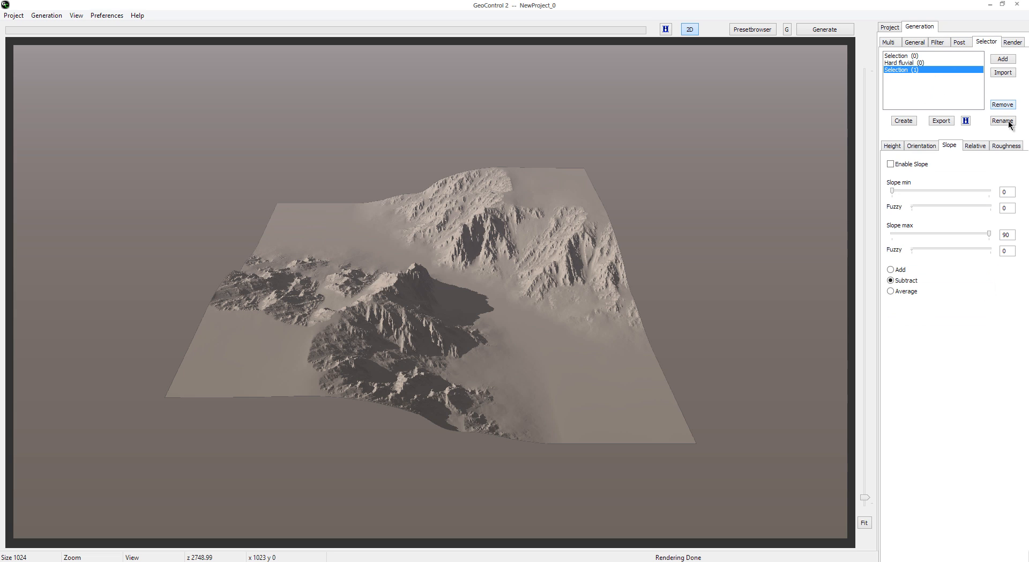
{"action": "left_click", "coordinate": [937, 42]}
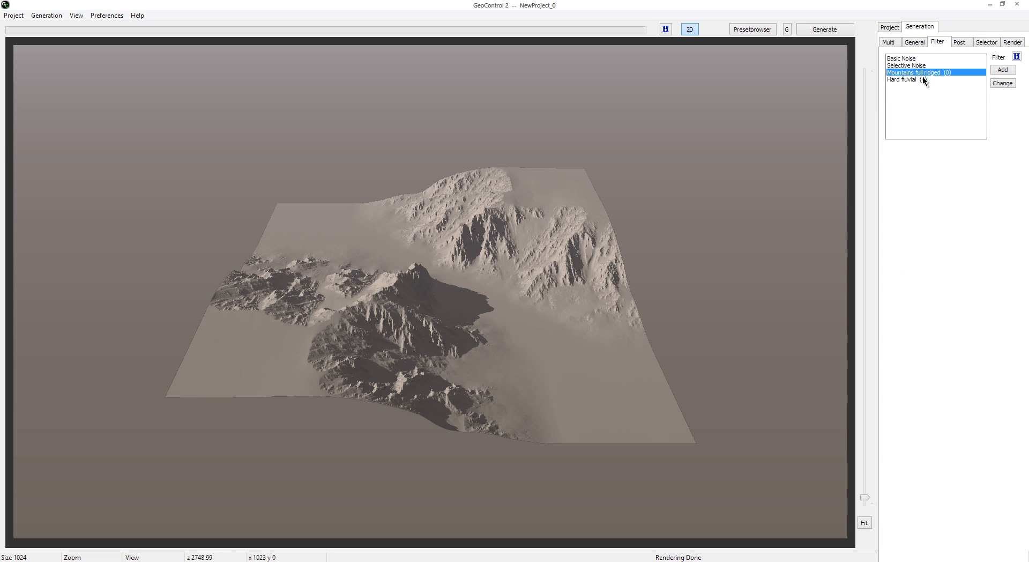
{"action": "left_click", "coordinate": [932, 72]}
{"action": "left_click", "coordinate": [979, 43]}
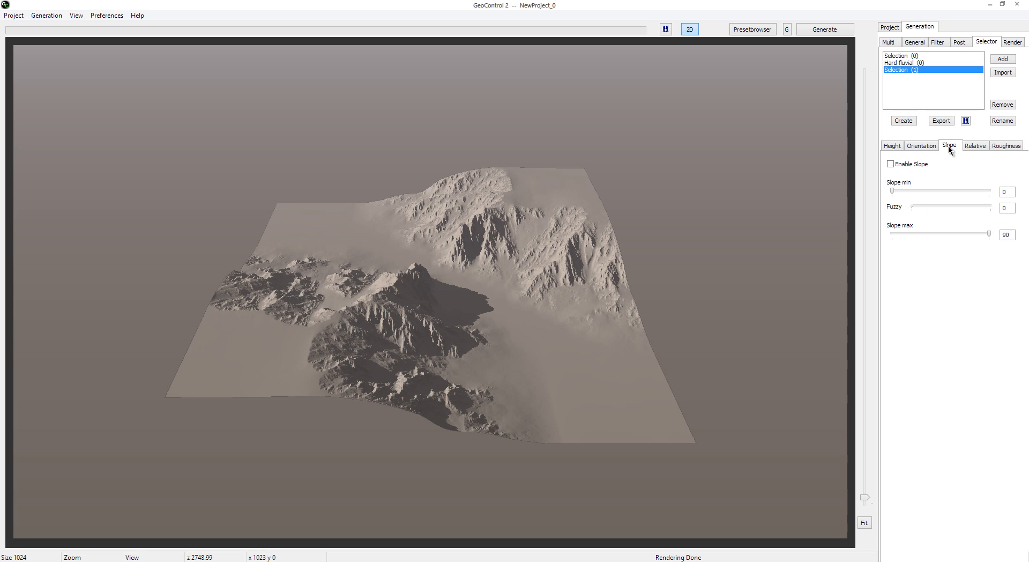
{"action": "left_click", "coordinate": [893, 148]}
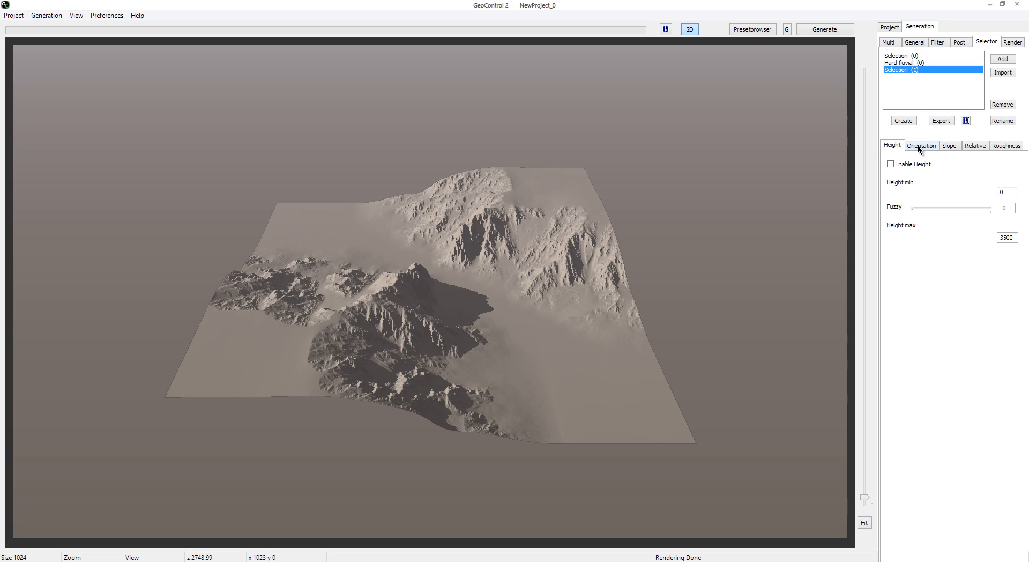
{"action": "left_click", "coordinate": [920, 145]}
{"action": "left_click", "coordinate": [949, 144]}
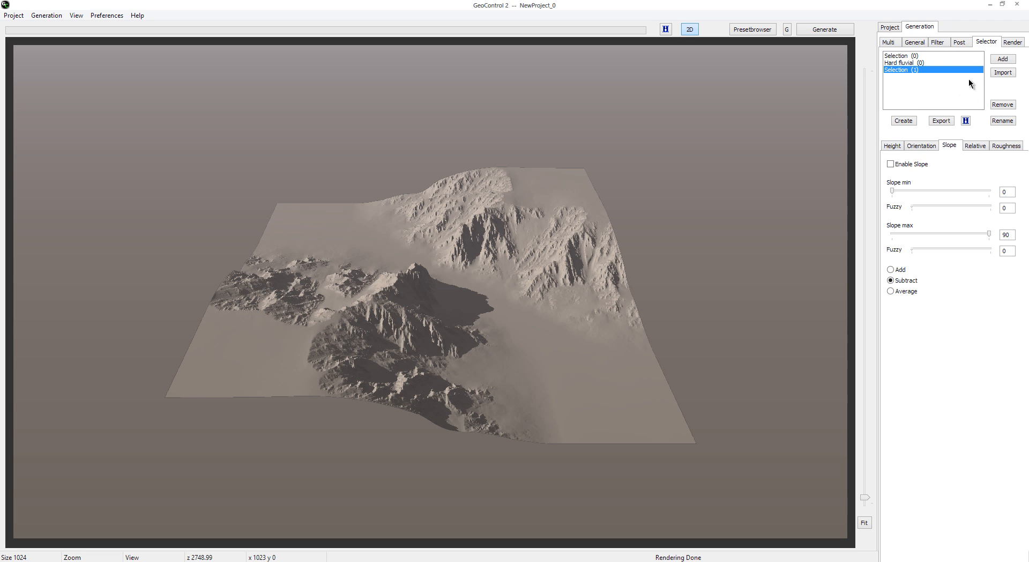
{"action": "left_click", "coordinate": [1001, 105]}
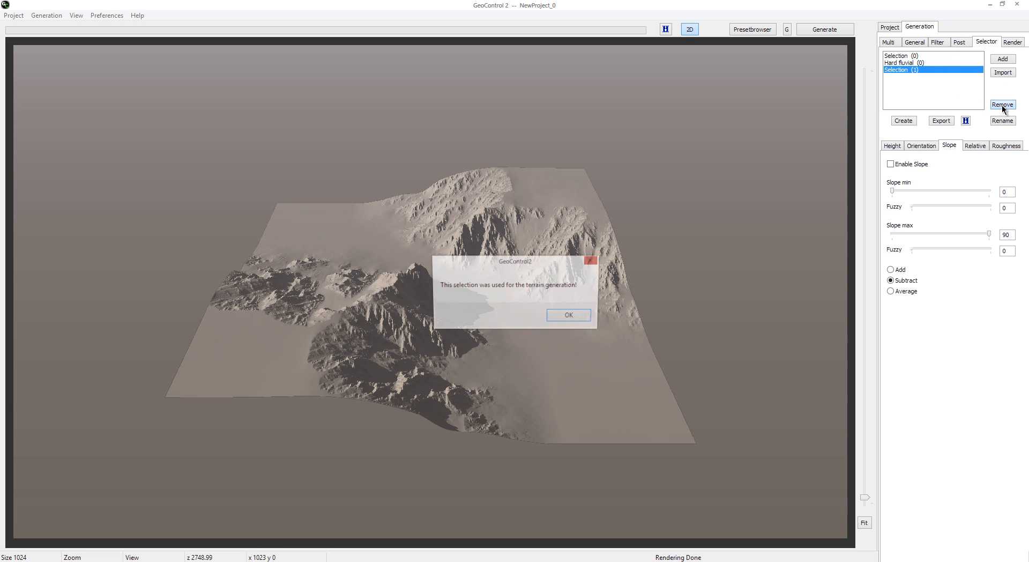
{"action": "left_click", "coordinate": [577, 316]}
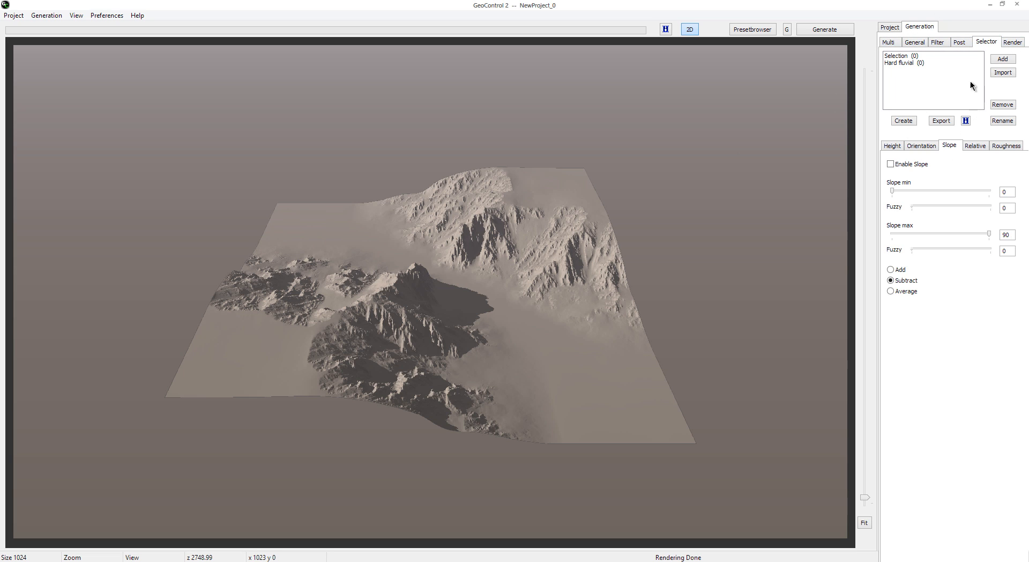
Step: Review the Mountains full ridged filter's settings and show the render camera settings
{"action": "left_click", "coordinate": [941, 43]}
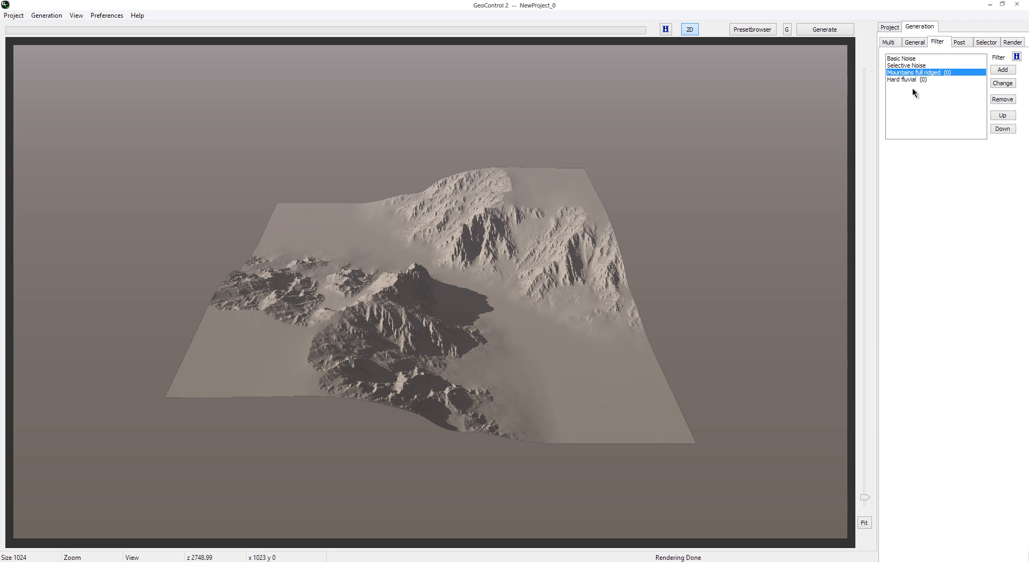
{"action": "left_click", "coordinate": [911, 71]}
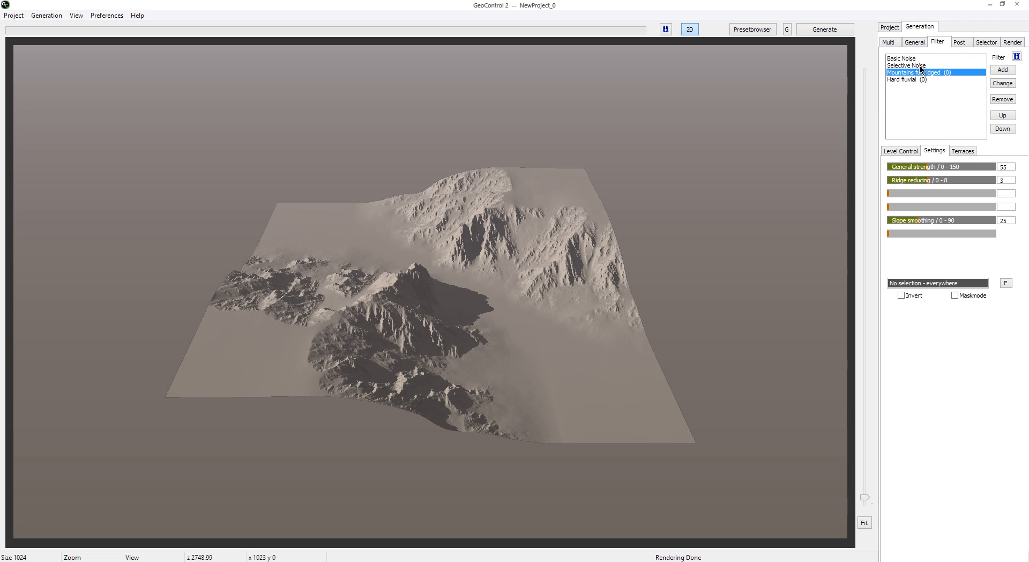
{"action": "left_click", "coordinate": [1012, 43]}
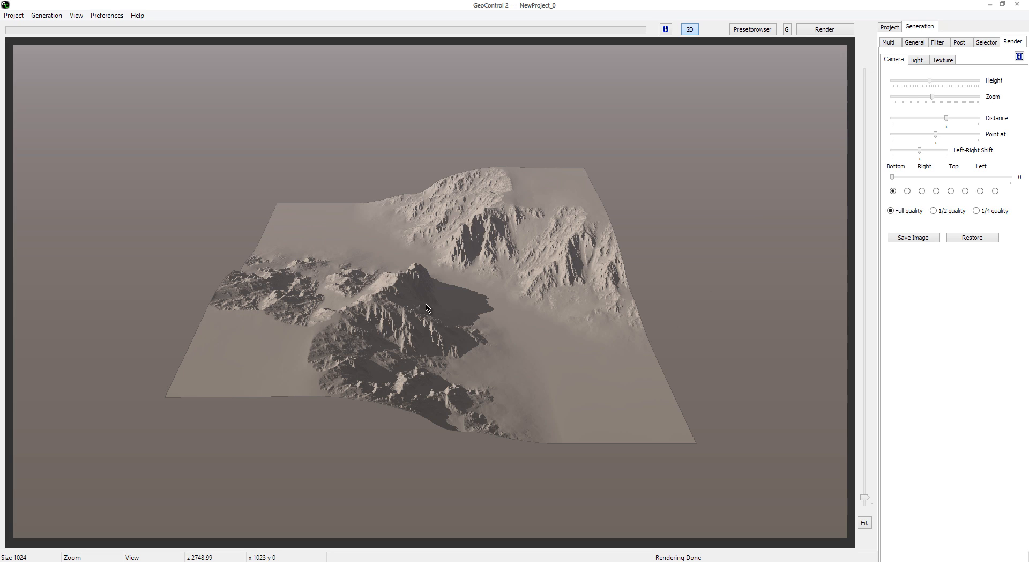
Step: Render the terrain with the camera height at maximum, and render it again with the height close to minimum
{"action": "left_click", "coordinate": [977, 211]}
{"action": "left_click_drag", "start_coordinate": [930, 81], "coordinate": [990, 85]}
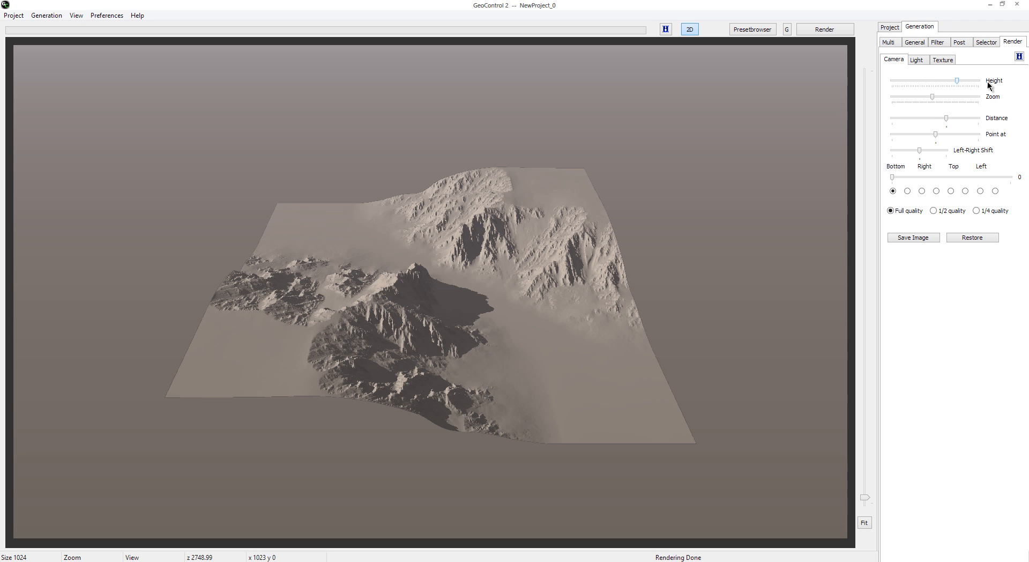
{"action": "left_click", "coordinate": [833, 33]}
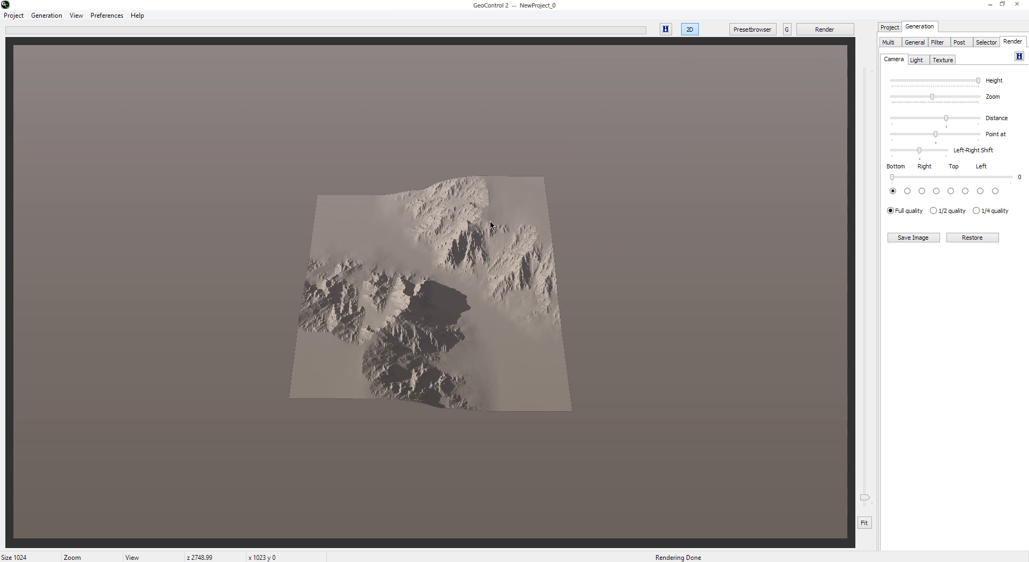
{"action": "left_click_drag", "start_coordinate": [977, 80], "coordinate": [898, 82]}
{"action": "left_click", "coordinate": [845, 34]}
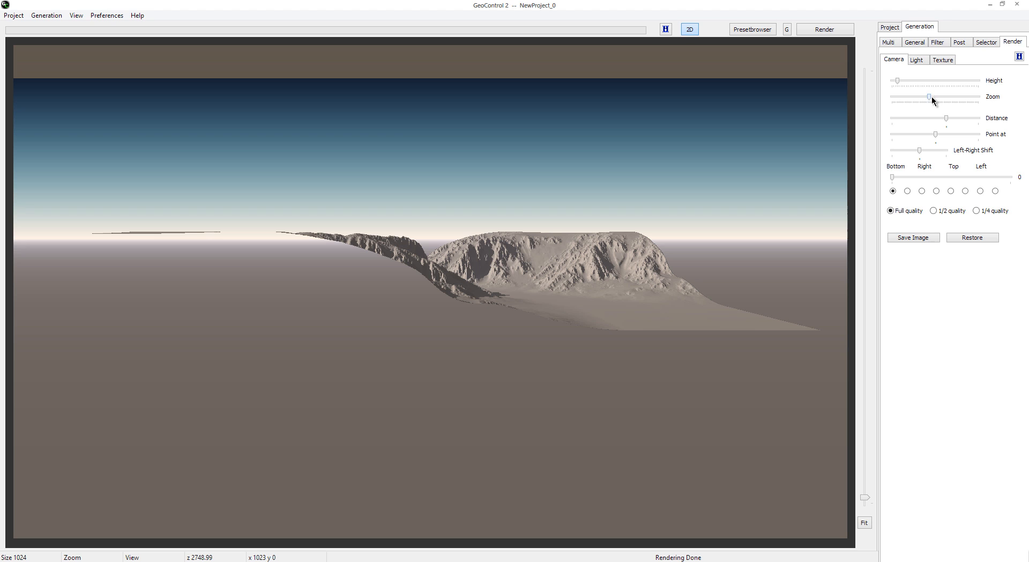
Step: Render with the camera zoom at maximum, and render again with the zoom reduced to slightly below its middle
{"action": "left_click_drag", "start_coordinate": [929, 96], "coordinate": [979, 98]}
{"action": "left_click", "coordinate": [839, 30]}
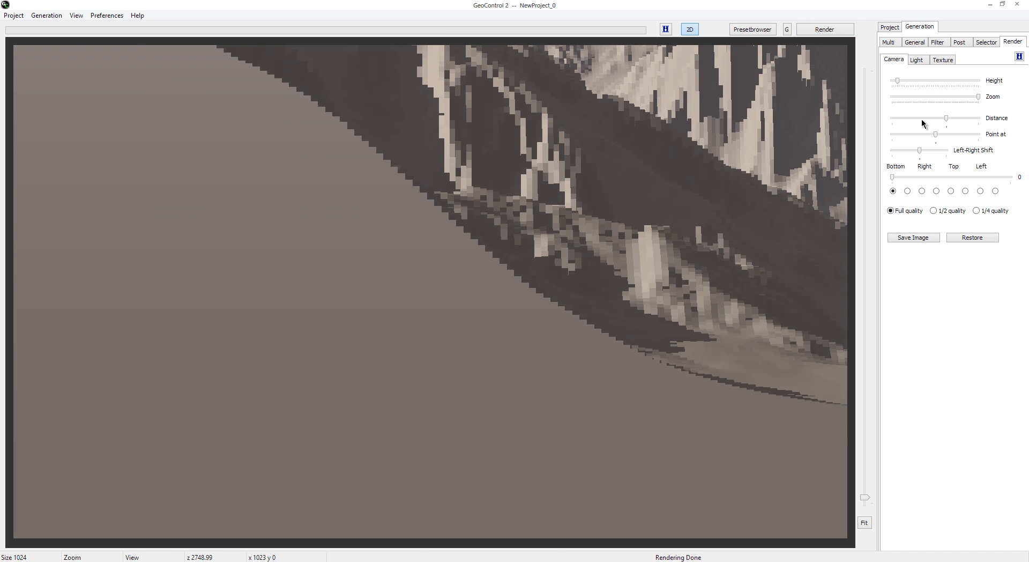
{"action": "left_click_drag", "start_coordinate": [978, 97], "coordinate": [916, 95]}
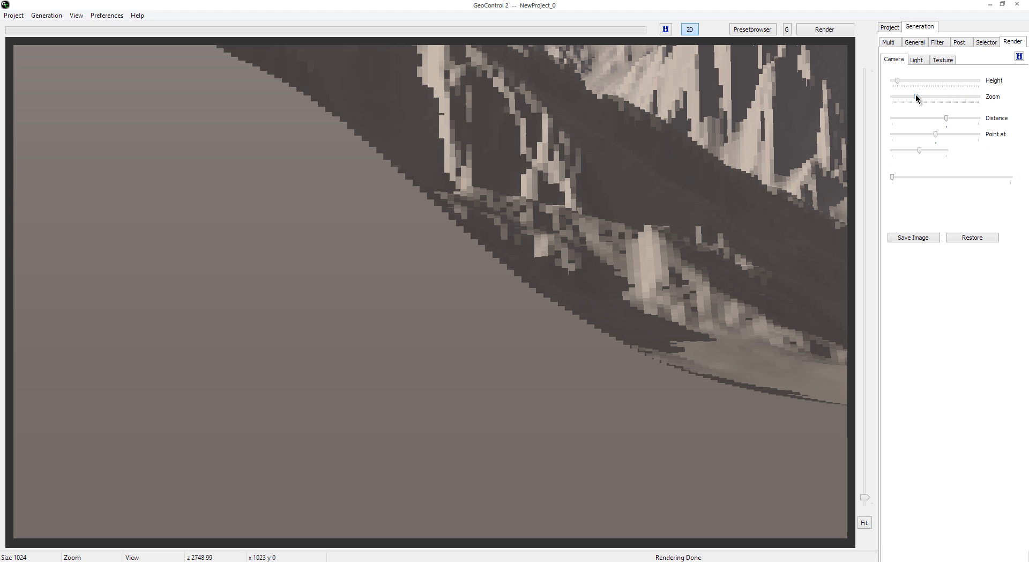
{"action": "left_click", "coordinate": [828, 30]}
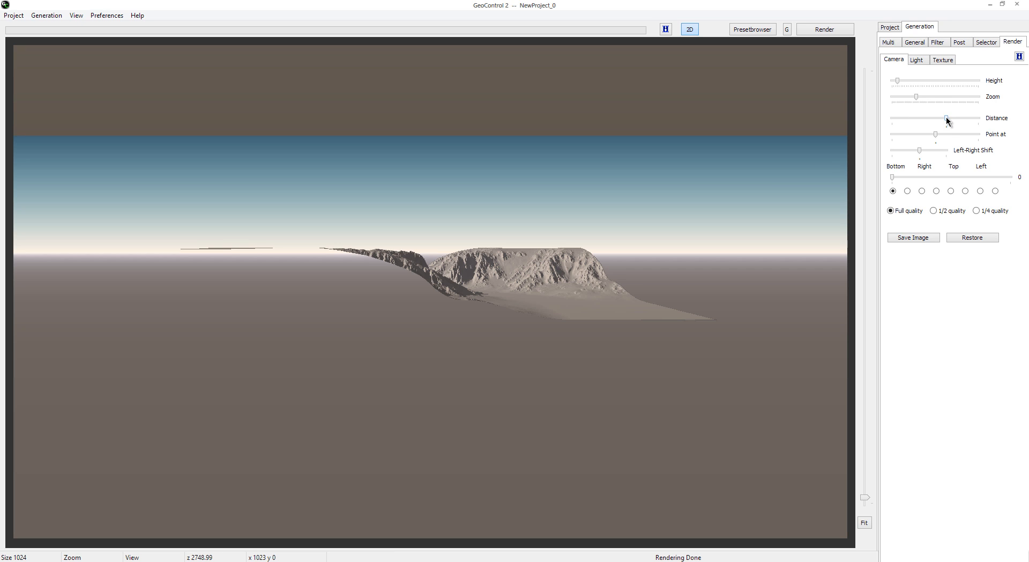
Step: Render at maximum, minimum and about one-third camera distance, and check the terrain's size, width and height in the general settings
{"action": "left_click_drag", "start_coordinate": [947, 119], "coordinate": [977, 119]}
{"action": "left_click", "coordinate": [841, 30]}
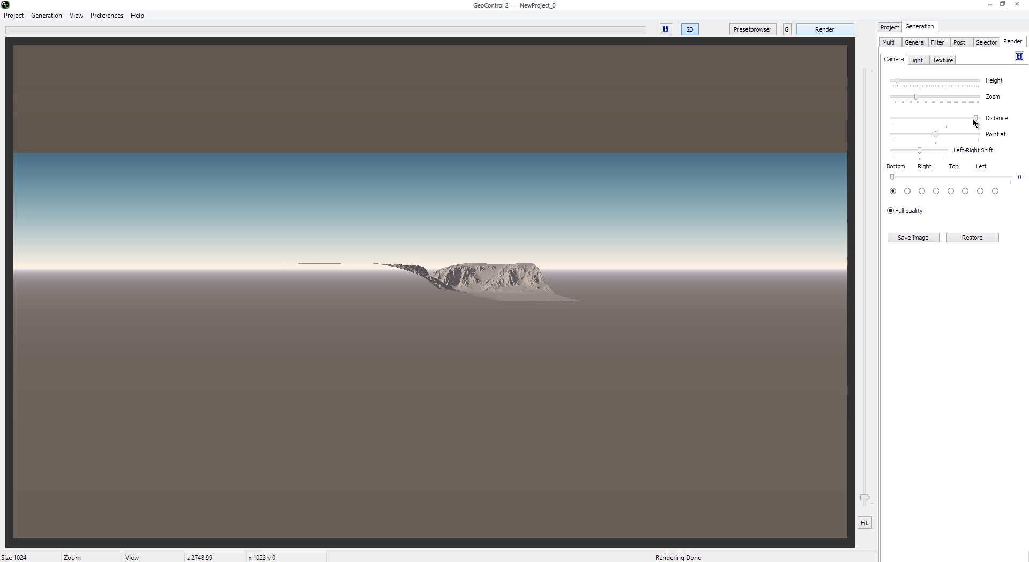
{"action": "left_click_drag", "start_coordinate": [976, 119], "coordinate": [894, 119]}
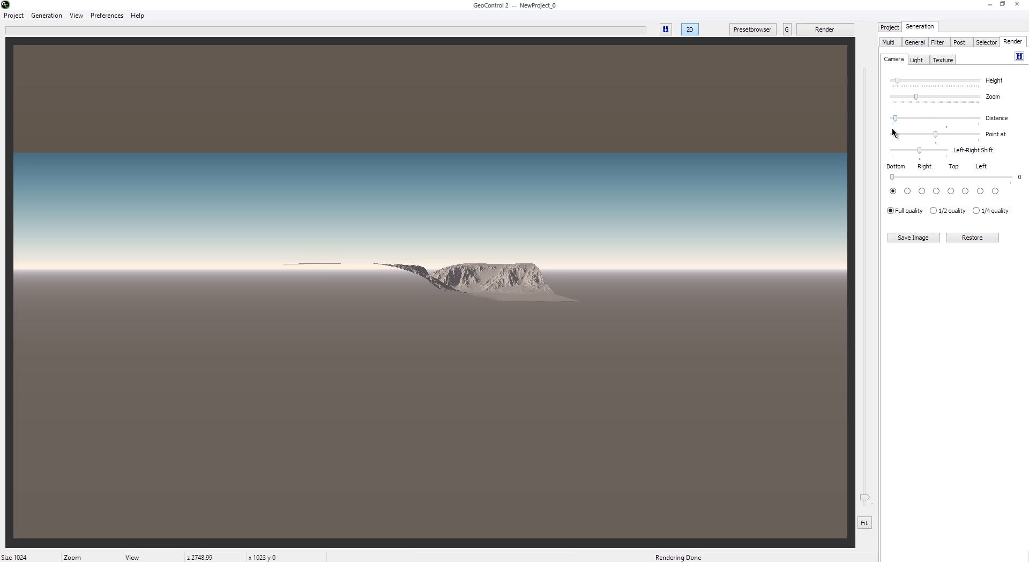
{"action": "left_click", "coordinate": [830, 30]}
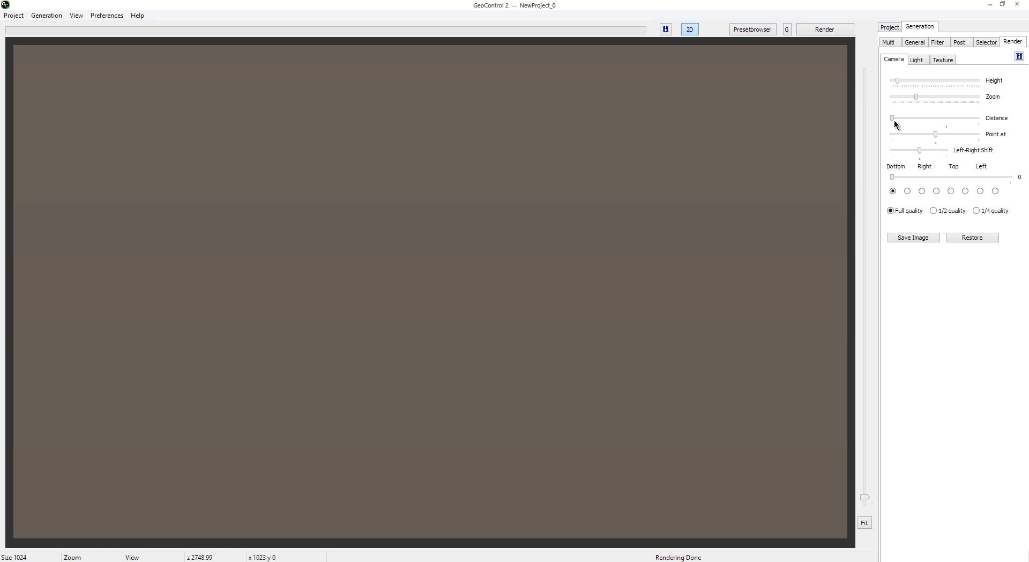
{"action": "left_click", "coordinate": [846, 30]}
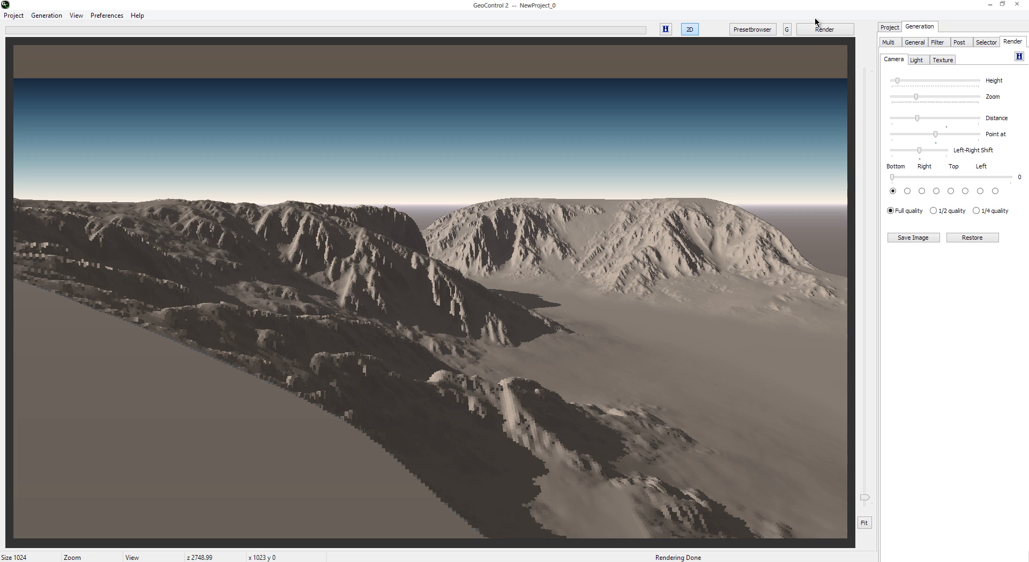
{"action": "left_click", "coordinate": [830, 35]}
{"action": "left_click", "coordinate": [925, 41]}
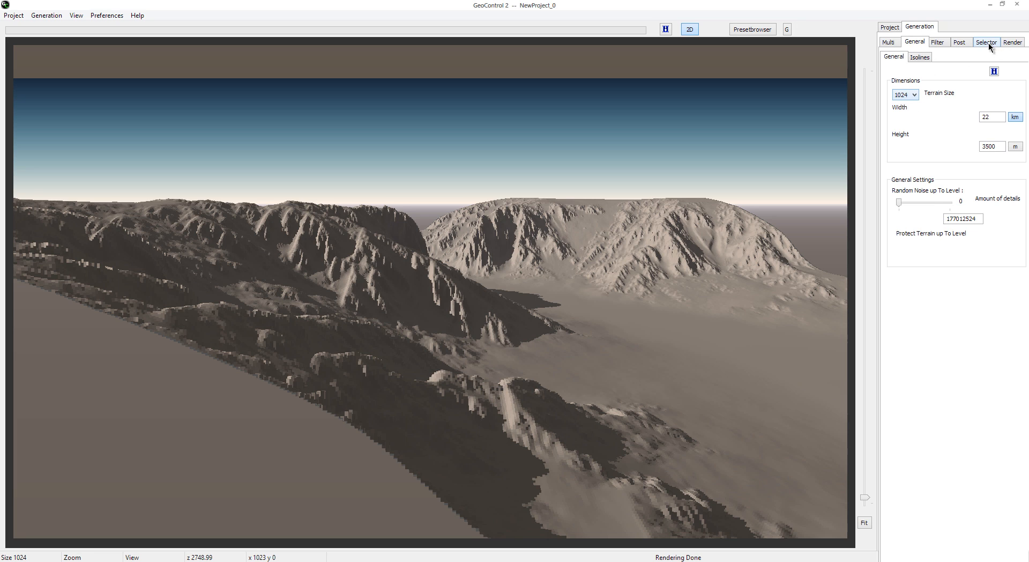
{"action": "left_click", "coordinate": [1012, 43]}
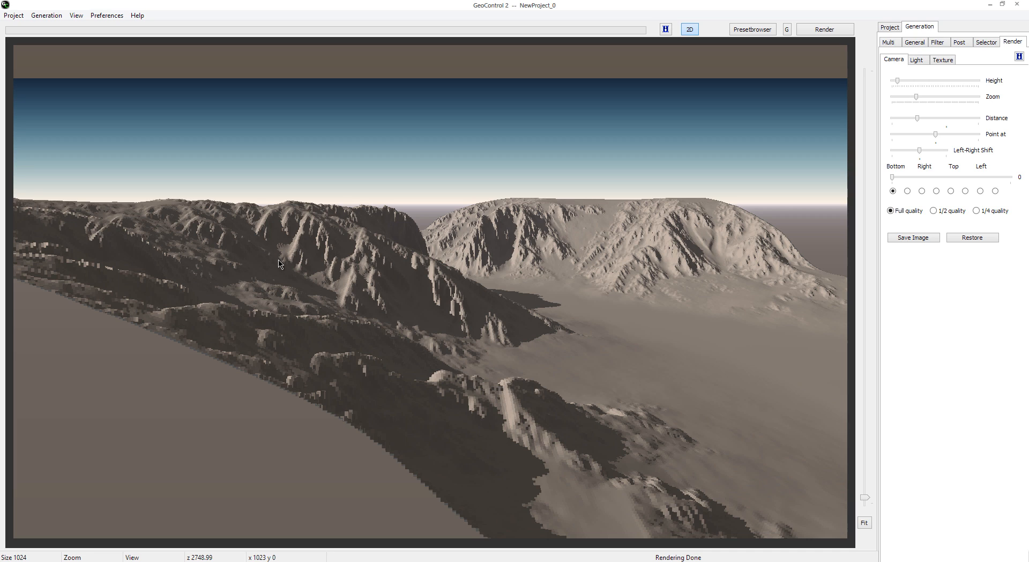
Step: Try high and low Point at values with renders, and settle on a value about a quarter of its range
{"action": "left_click_drag", "start_coordinate": [935, 134], "coordinate": [978, 134]}
{"action": "left_click", "coordinate": [824, 29]}
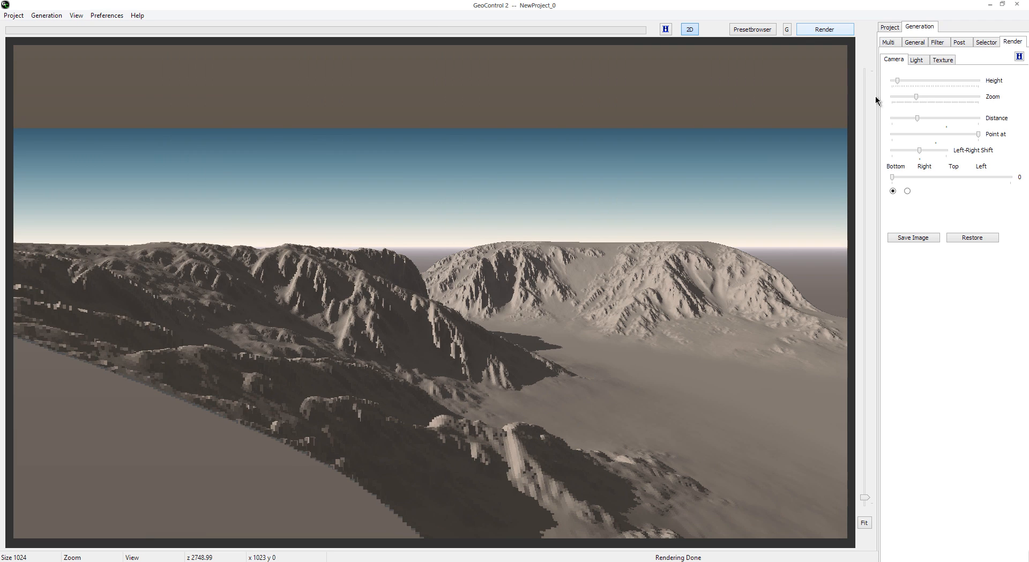
{"action": "left_click", "coordinate": [845, 30]}
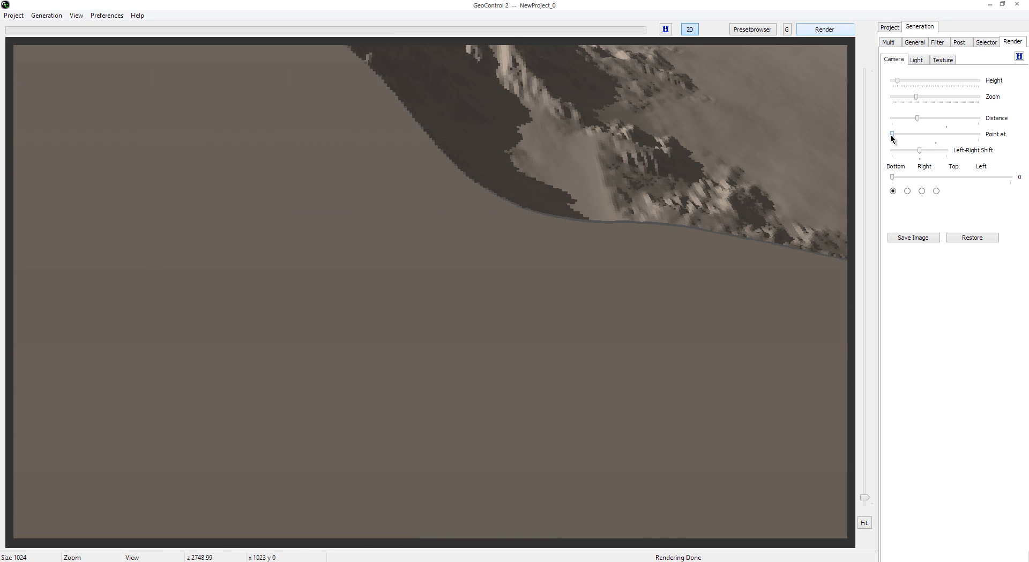
{"action": "left_click_drag", "start_coordinate": [892, 138], "coordinate": [952, 138]}
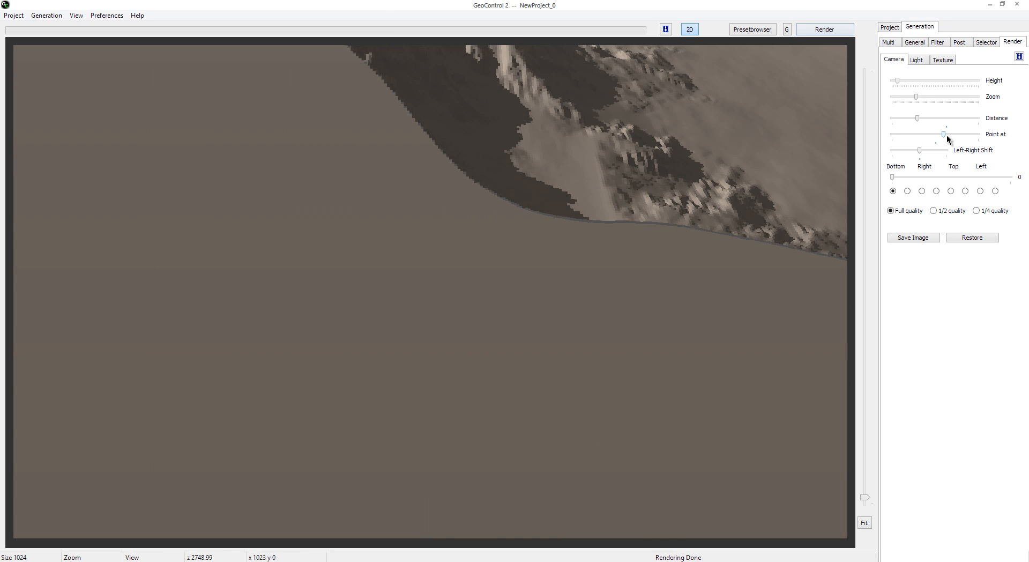
{"action": "left_click", "coordinate": [843, 31]}
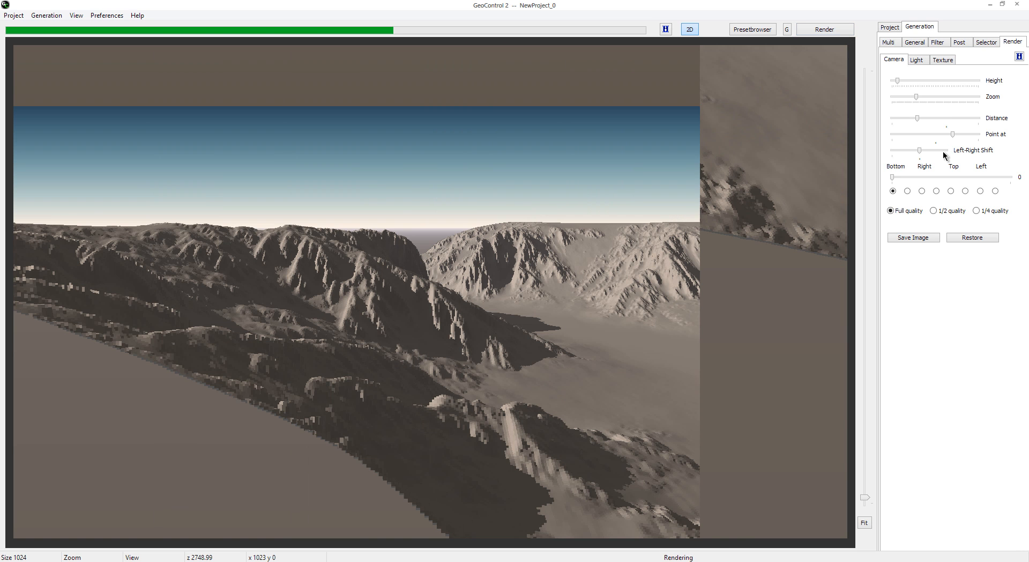
{"action": "left_click_drag", "start_coordinate": [951, 135], "coordinate": [916, 138]}
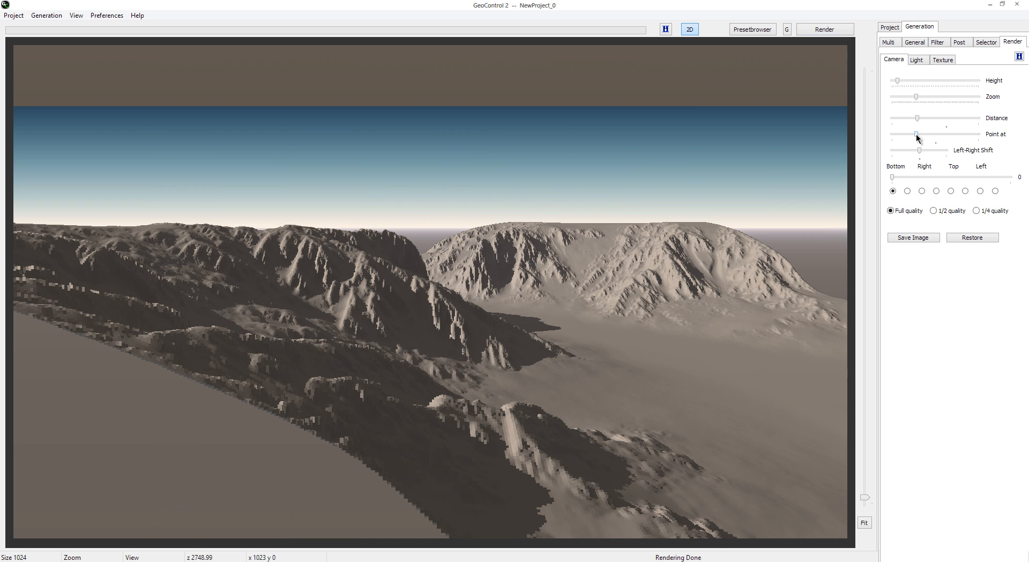
{"action": "left_click", "coordinate": [819, 31]}
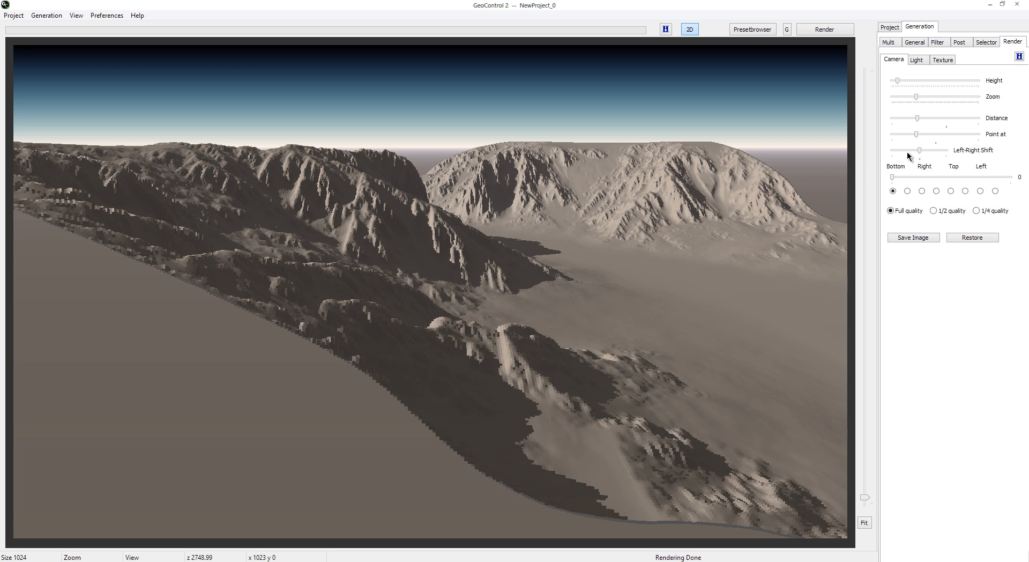
Step: Increase the camera's Left-Right Shift and render, and render again with Point at close to its minimum
{"action": "left_click_drag", "start_coordinate": [920, 150], "coordinate": [932, 150]}
{"action": "left_click", "coordinate": [832, 32]}
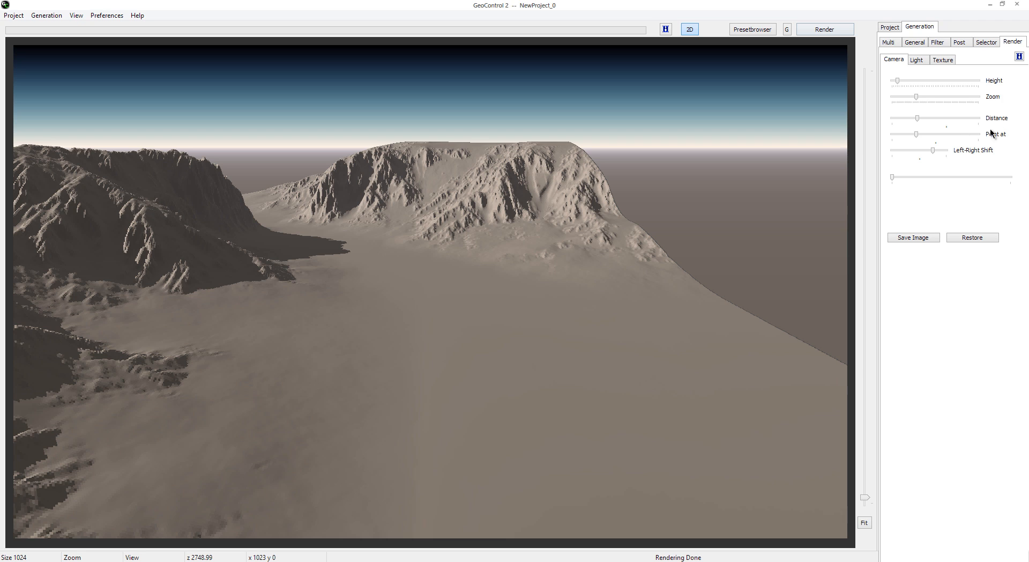
{"action": "left_click_drag", "start_coordinate": [914, 138], "coordinate": [898, 137]}
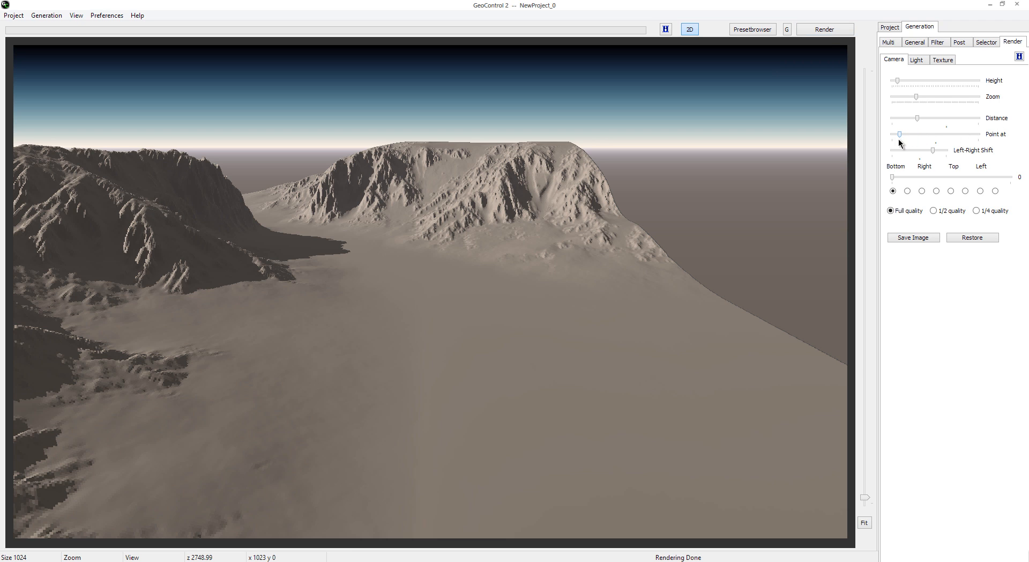
{"action": "left_click", "coordinate": [828, 31]}
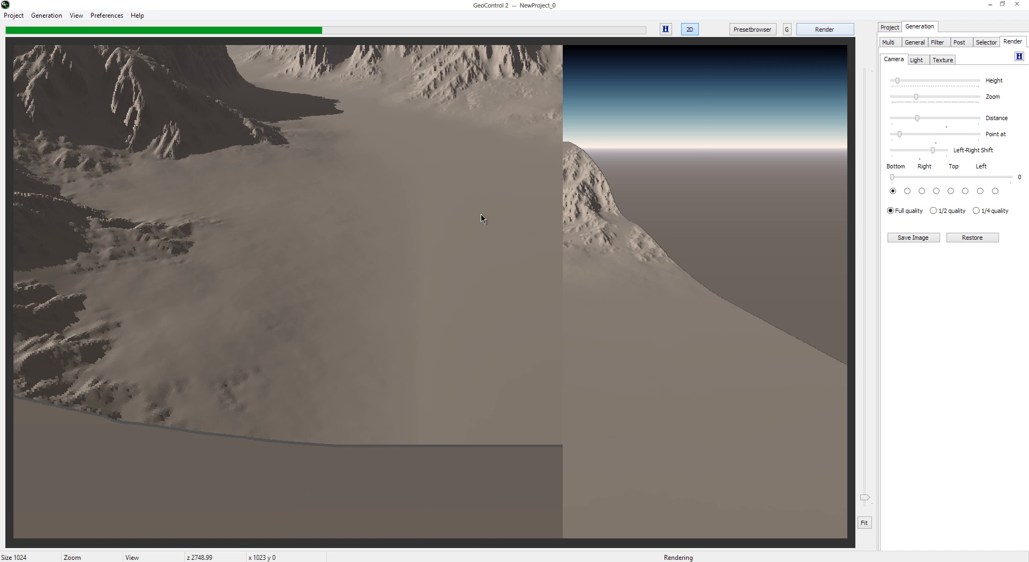
Step: Raise Point at above its middle and render, and render again with slightly less zoom and slightly more distance
{"action": "left_click_drag", "start_coordinate": [899, 134], "coordinate": [948, 134]}
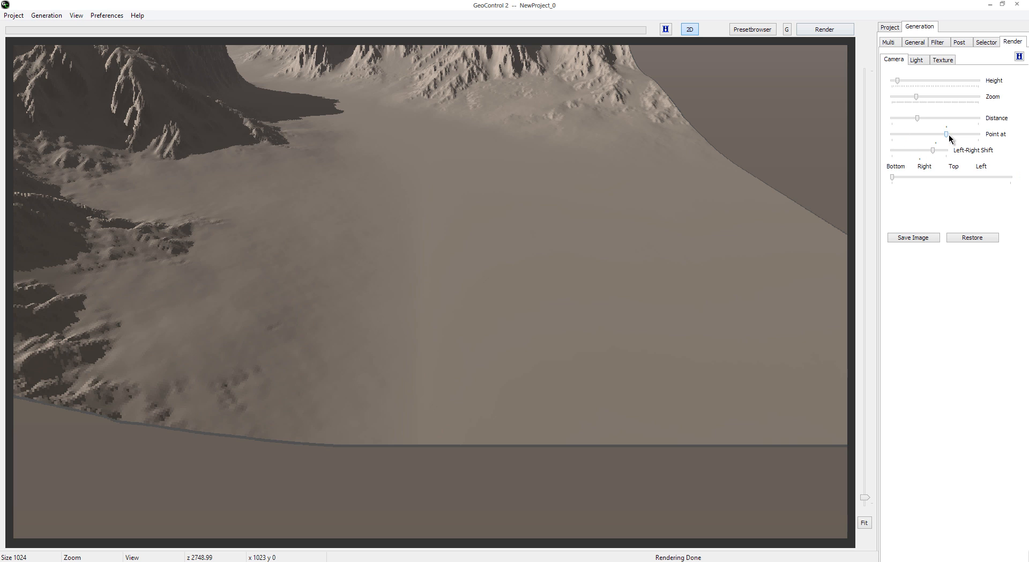
{"action": "left_click", "coordinate": [835, 30]}
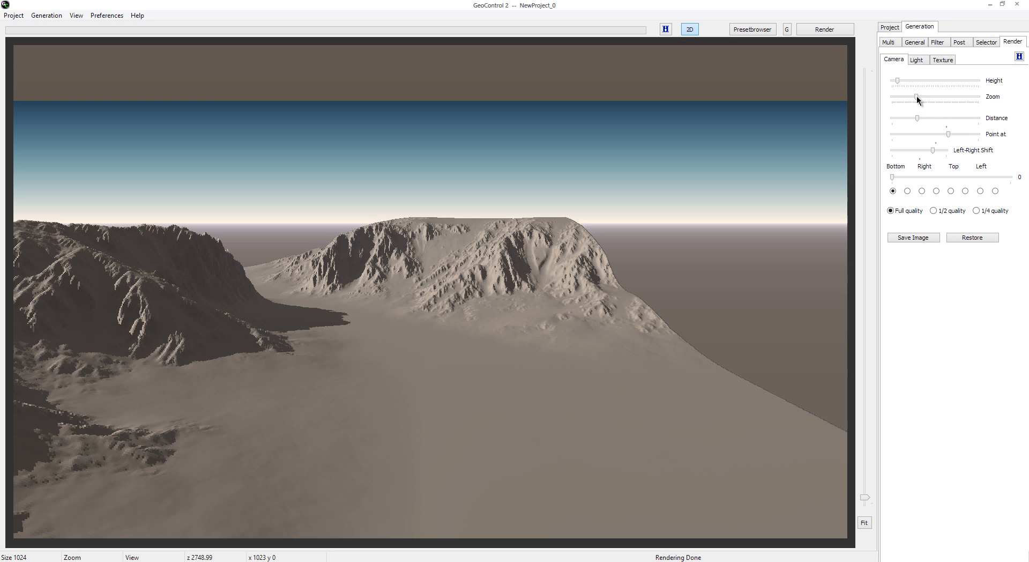
{"action": "left_click_drag", "start_coordinate": [916, 97], "coordinate": [911, 96]}
{"action": "left_click", "coordinate": [852, 32]}
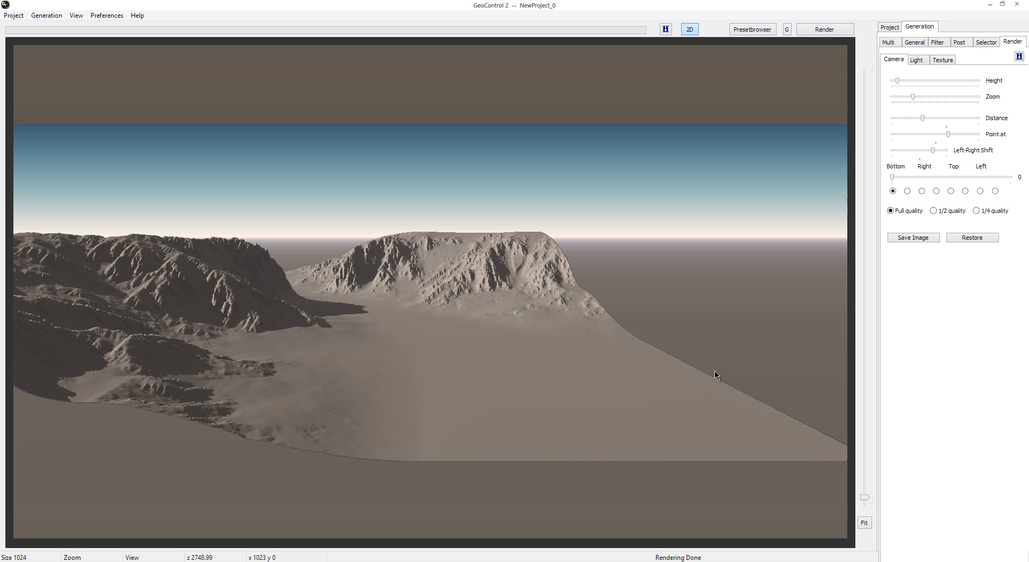
Step: Render the terrain from its right, top and left sides at camera angles of 90, 180 and 270
{"action": "left_click", "coordinate": [923, 189]}
{"action": "left_click", "coordinate": [831, 32]}
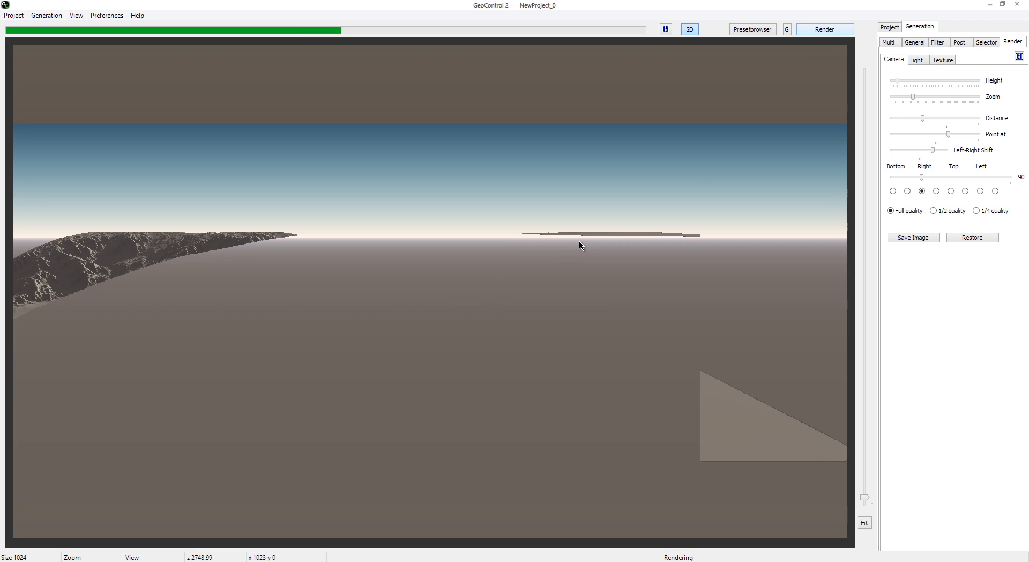
{"action": "left_click", "coordinate": [952, 191]}
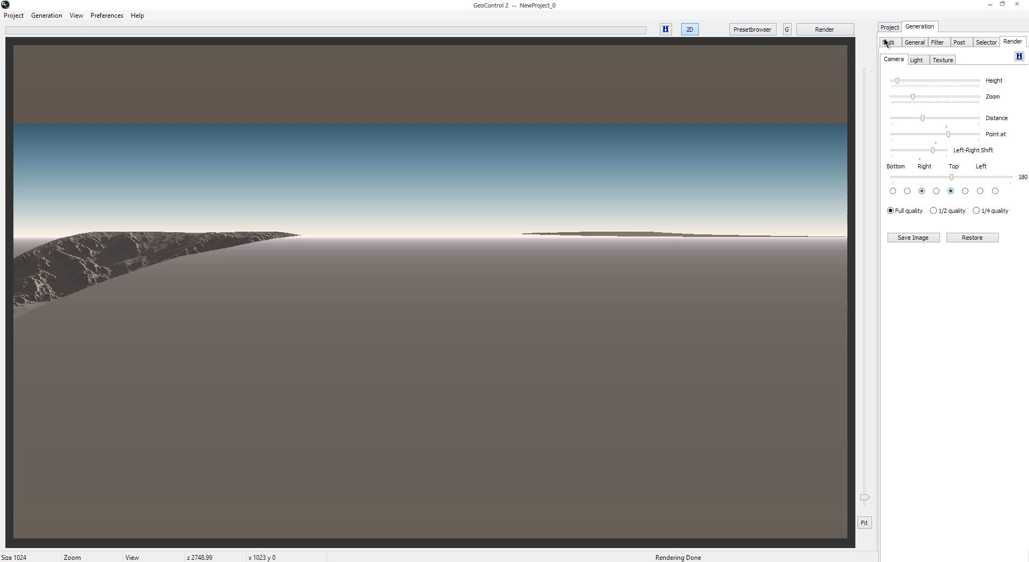
{"action": "left_click", "coordinate": [846, 32]}
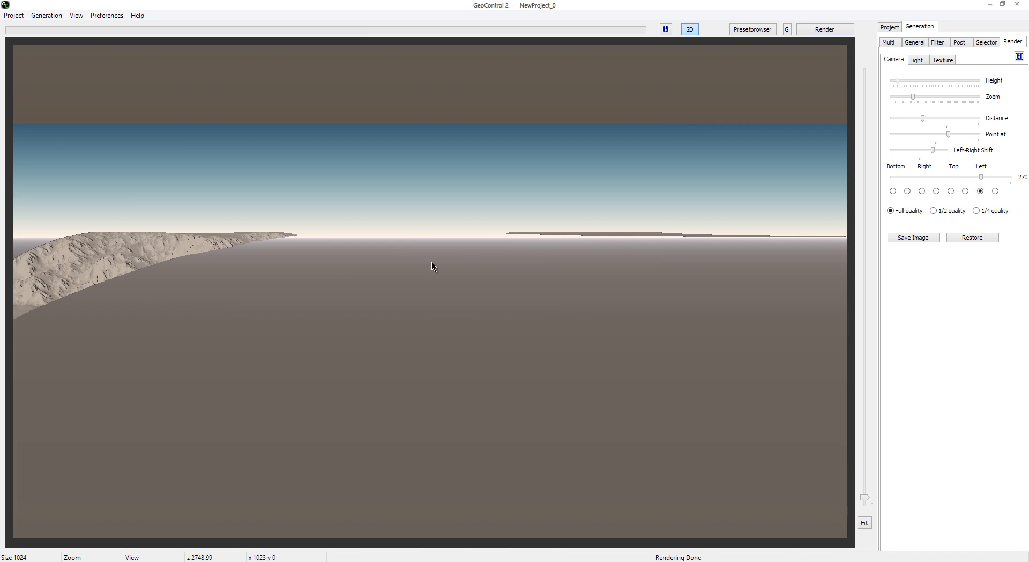
Step: Render the terrain from the diagonal camera angles 135, 225 and 45
{"action": "left_click", "coordinate": [996, 192]}
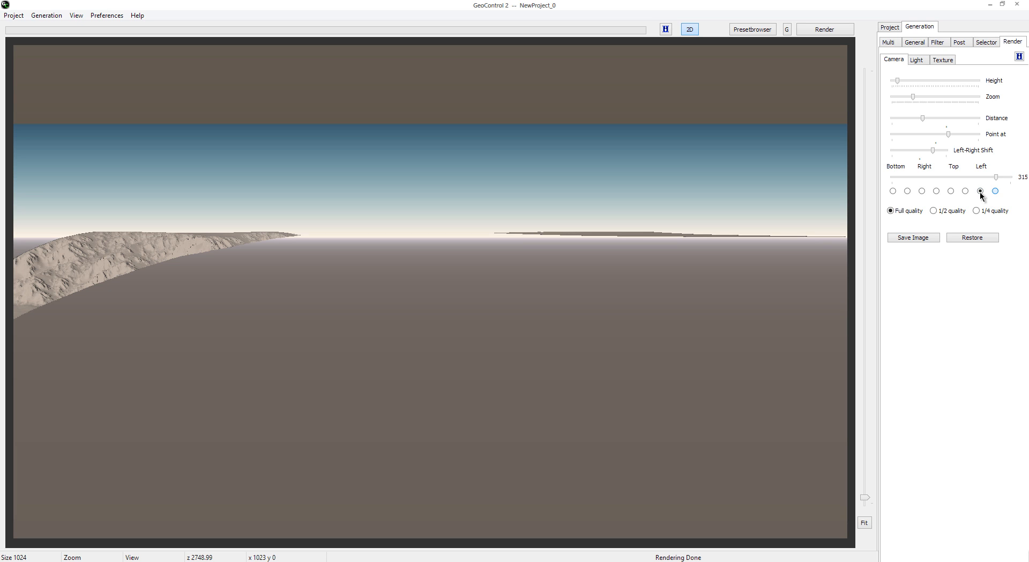
{"action": "left_click", "coordinate": [966, 192]}
{"action": "left_click", "coordinate": [936, 191]}
{"action": "left_click", "coordinate": [826, 30]}
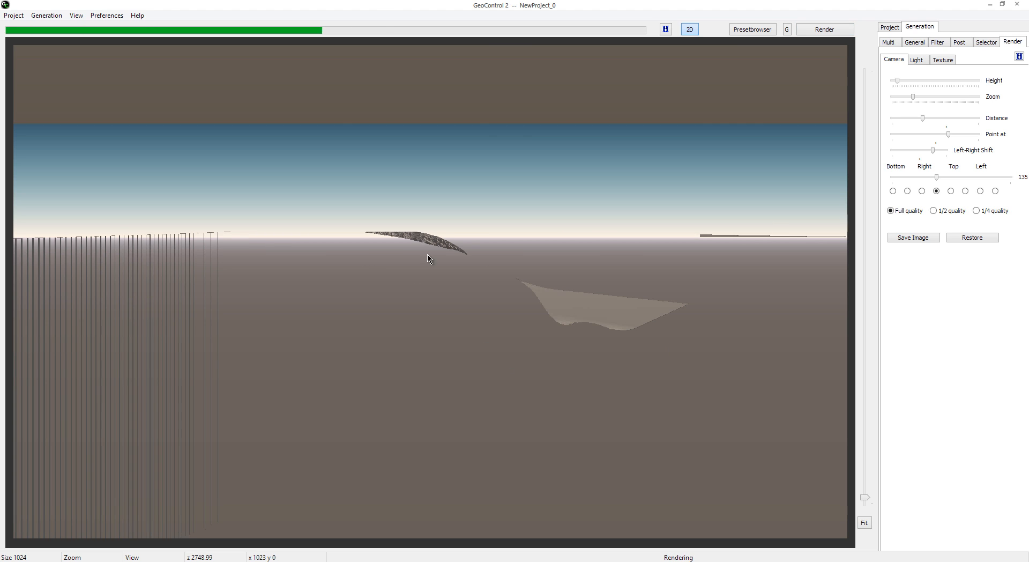
{"action": "left_click", "coordinate": [965, 191]}
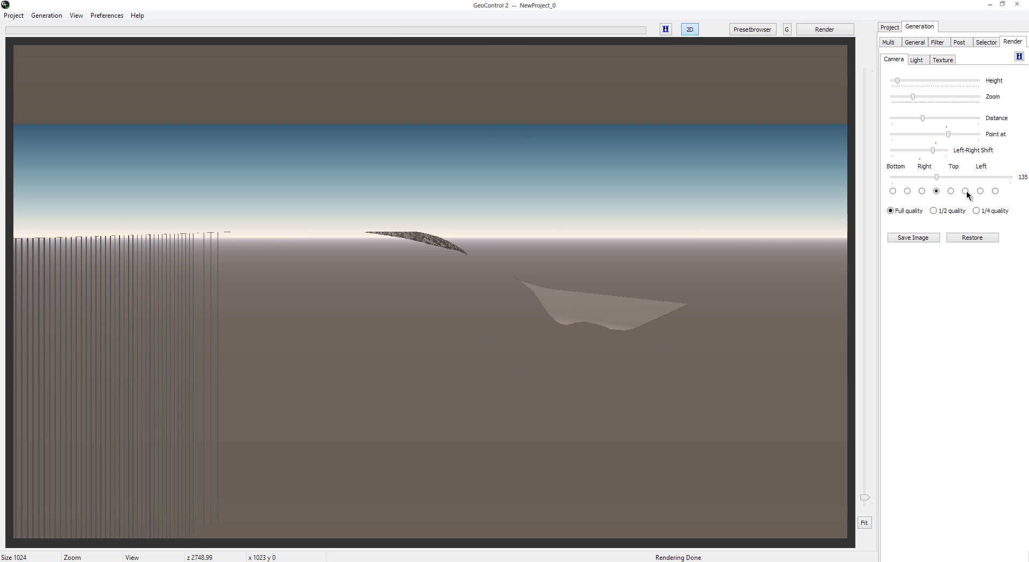
{"action": "left_click", "coordinate": [839, 30]}
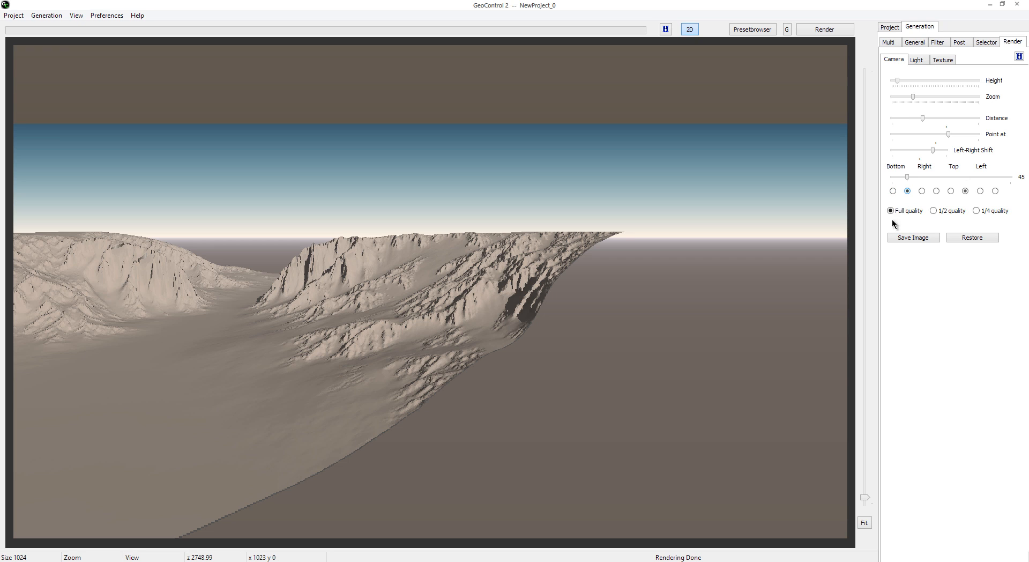
{"action": "left_click", "coordinate": [827, 31]}
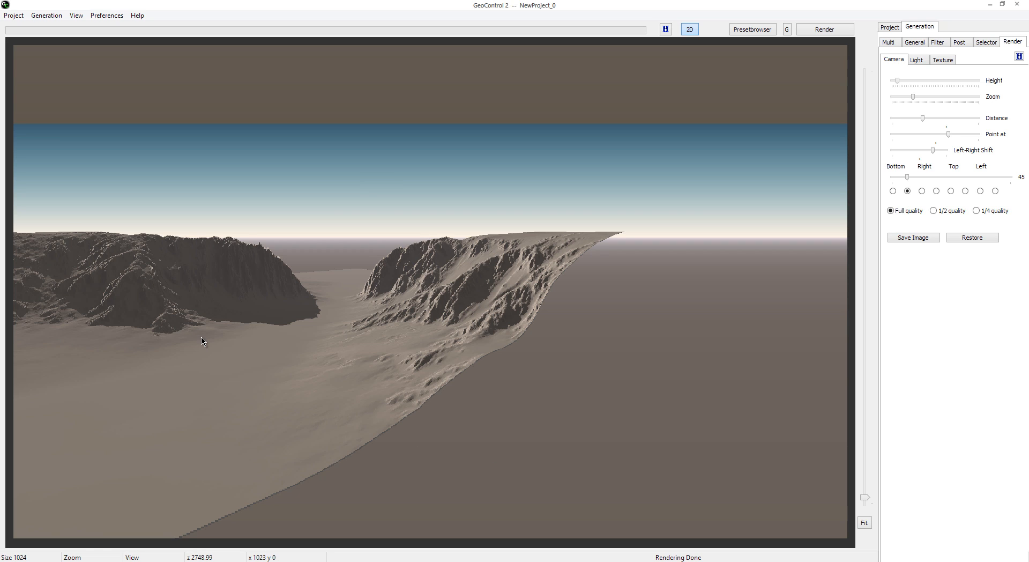
Step: Return the camera angle to 0 and render, and render again with a slightly raised height and the distance near its middle
{"action": "left_click", "coordinate": [892, 191]}
{"action": "left_click", "coordinate": [835, 31]}
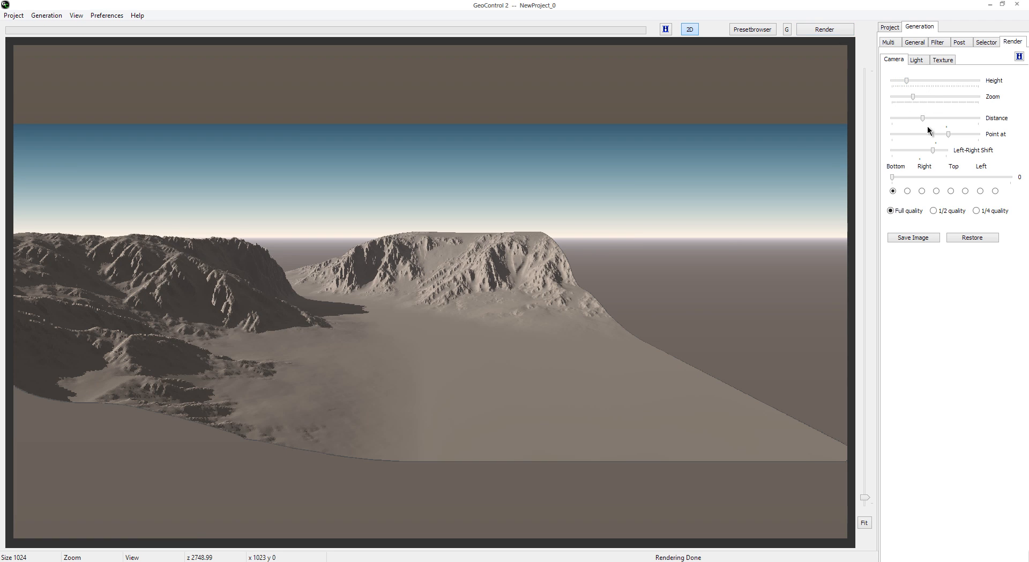
{"action": "left_click_drag", "start_coordinate": [923, 117], "coordinate": [937, 118]}
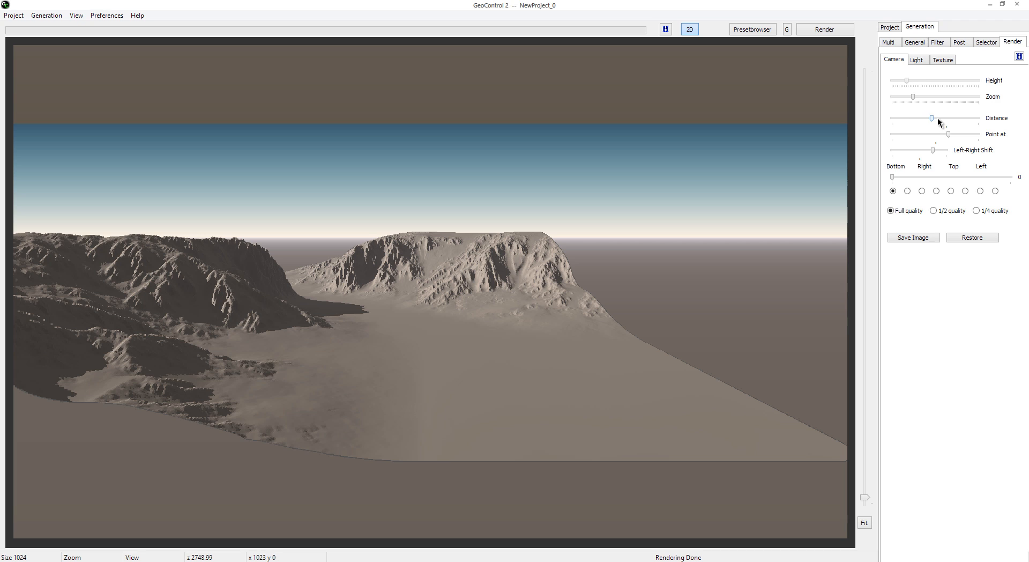
{"action": "left_click", "coordinate": [834, 30]}
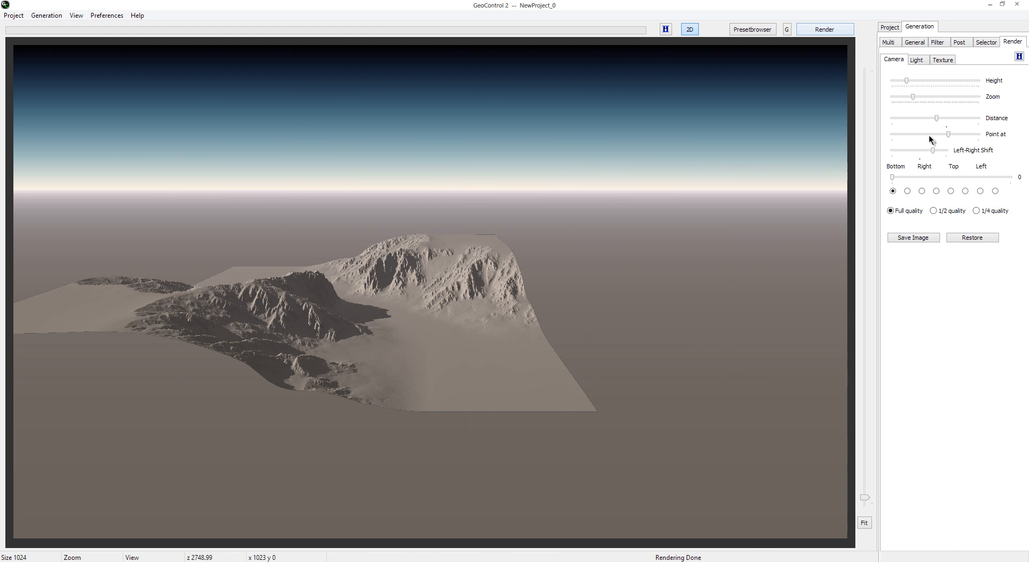
Step: Lower the camera's Point at to about its middle and render, and render again with the Left-Right Shift almost centred
{"action": "left_click_drag", "start_coordinate": [947, 134], "coordinate": [933, 138]}
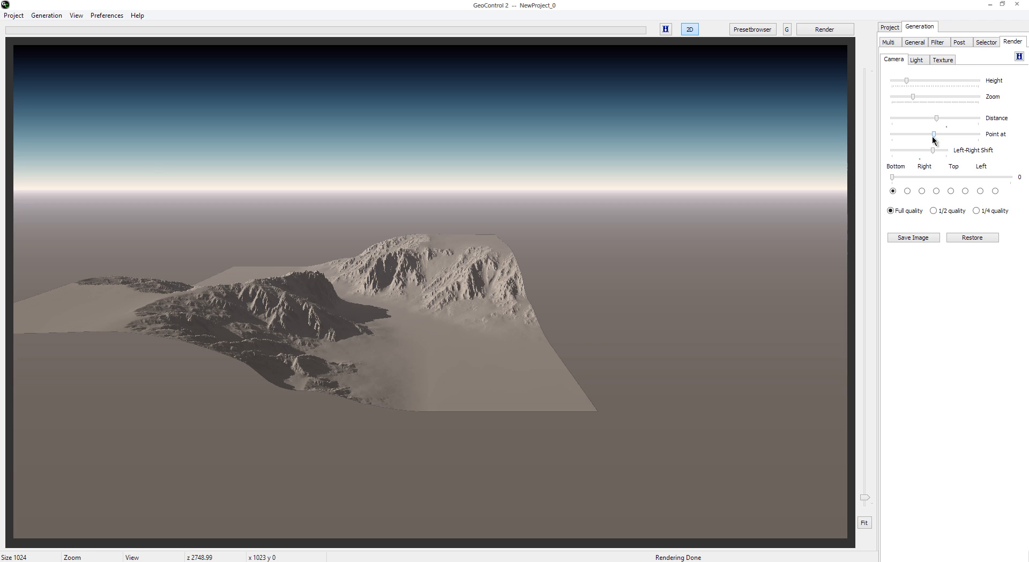
{"action": "left_click", "coordinate": [833, 29]}
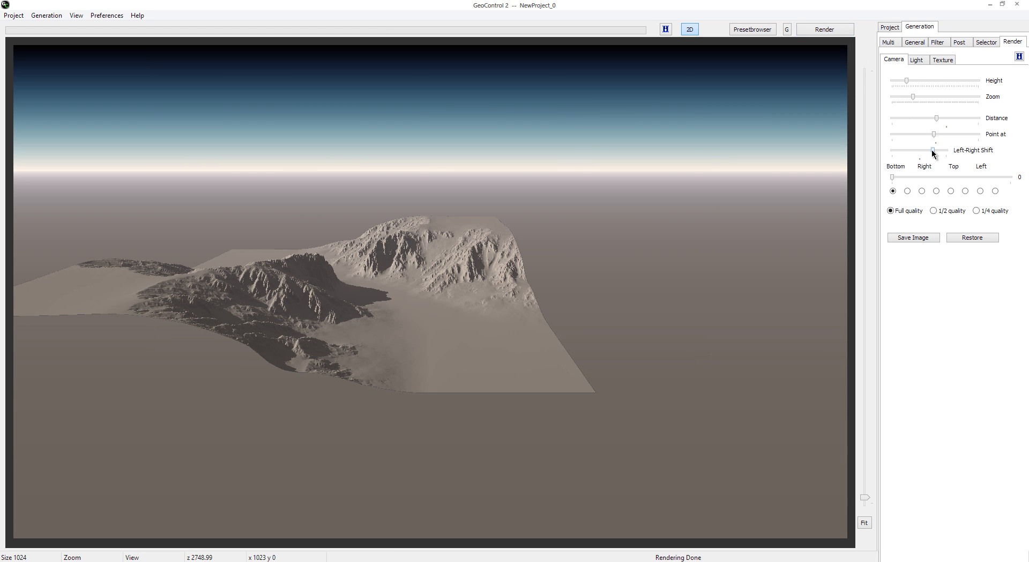
{"action": "left_click_drag", "start_coordinate": [933, 153], "coordinate": [922, 154]}
{"action": "left_click", "coordinate": [827, 33]}
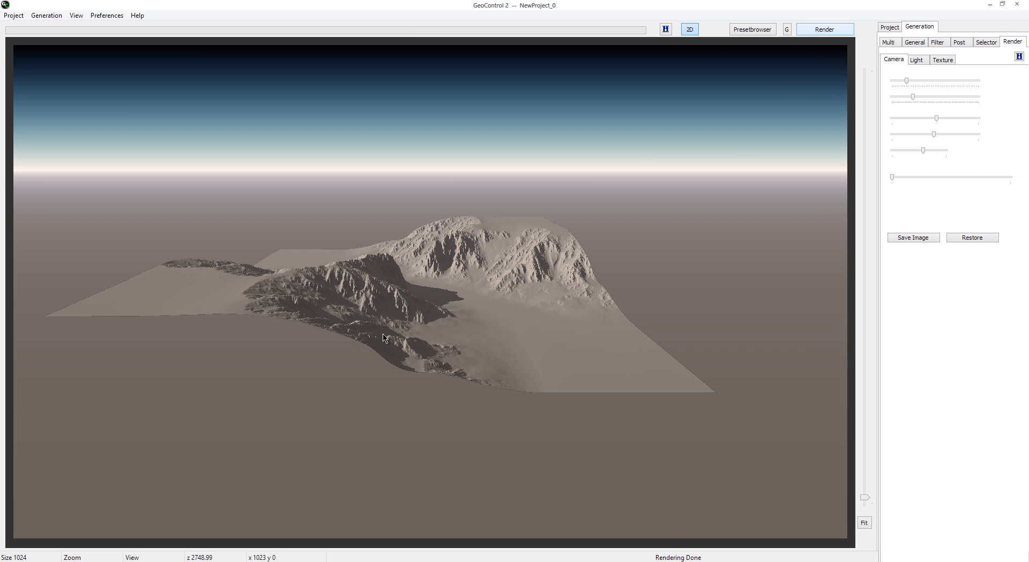
Step: Render the terrain with the Sun Position near the middle of its range, and render again with it at 160
{"action": "left_click", "coordinate": [919, 60]}
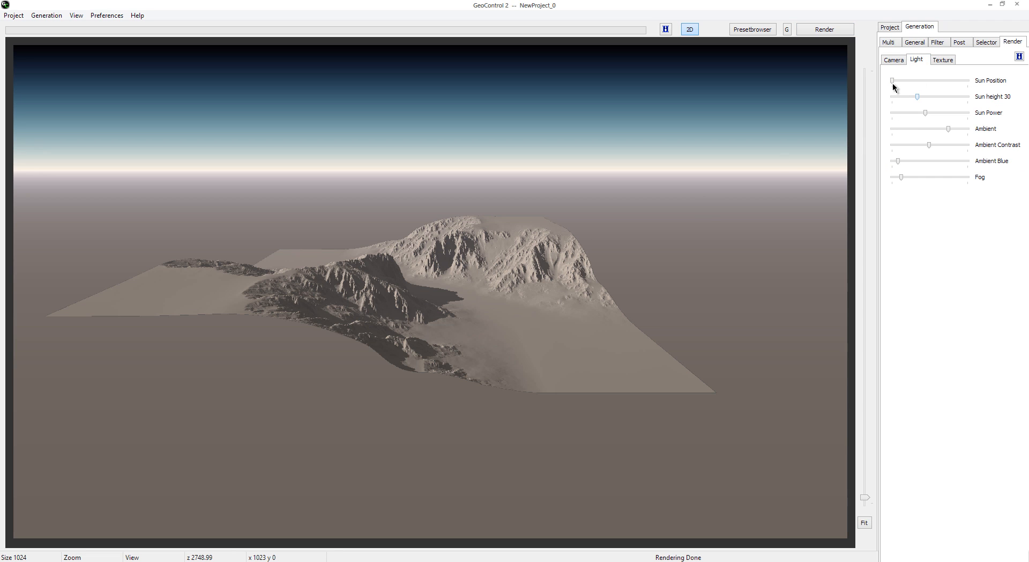
{"action": "left_click_drag", "start_coordinate": [893, 83], "coordinate": [935, 85]}
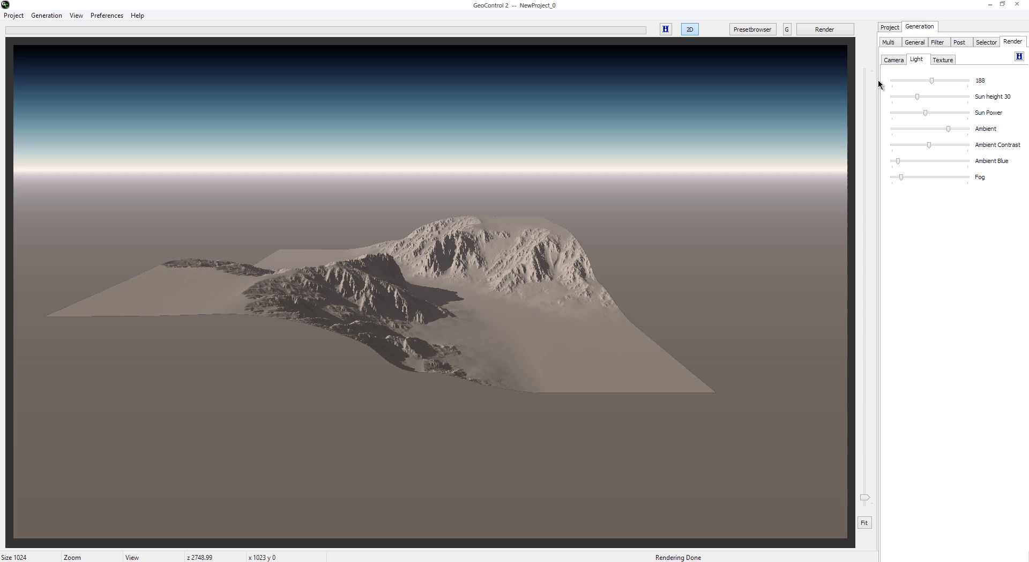
{"action": "left_click", "coordinate": [831, 32]}
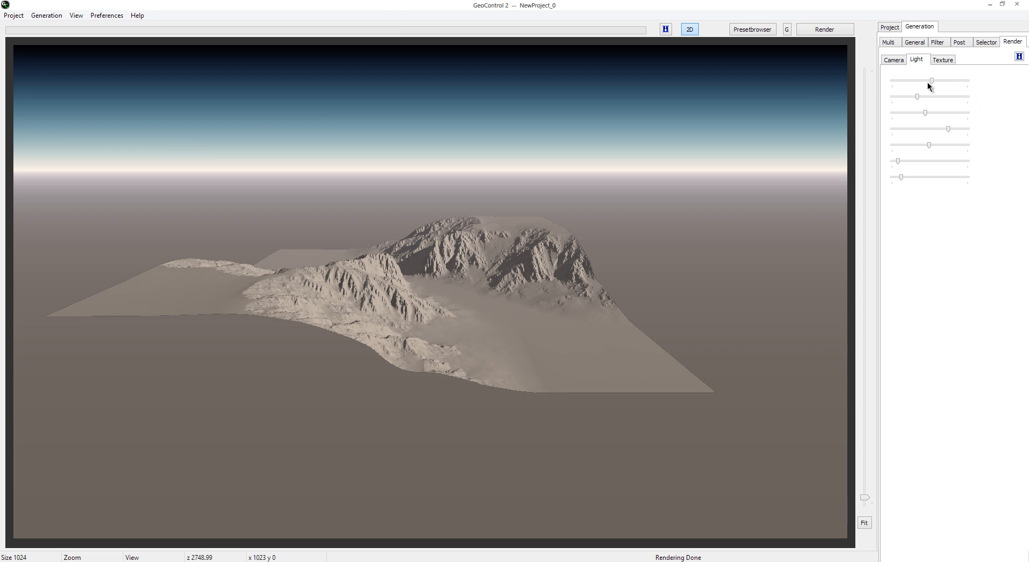
{"action": "mouse_move", "coordinate": [931, 83]}
{"action": "left_mouse_down"}
{"action": "mouse_move", "coordinate": [990, 85]}
{"action": "mouse_move", "coordinate": [925, 91]}
{"action": "left_mouse_up"}
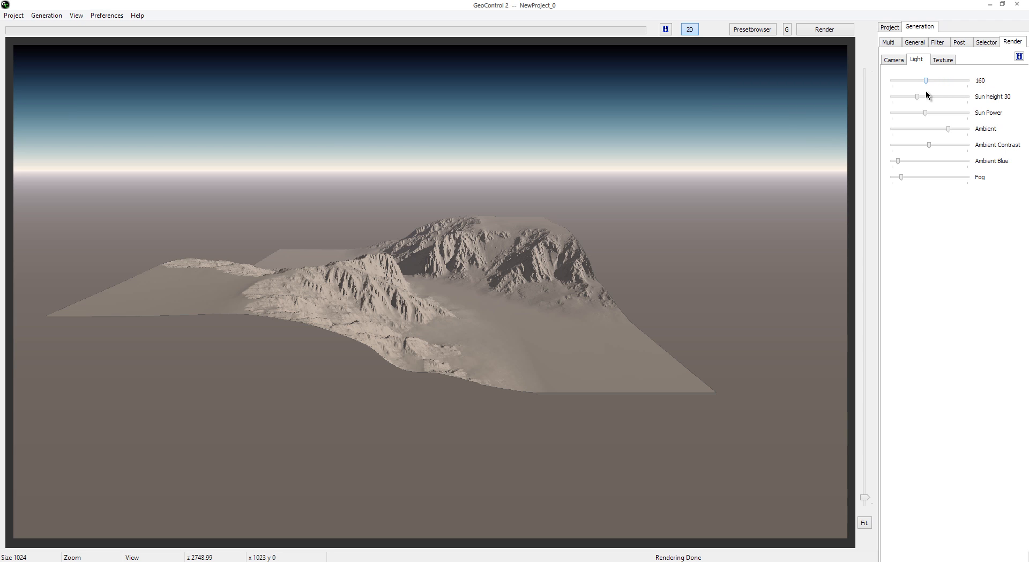
{"action": "left_click", "coordinate": [843, 33]}
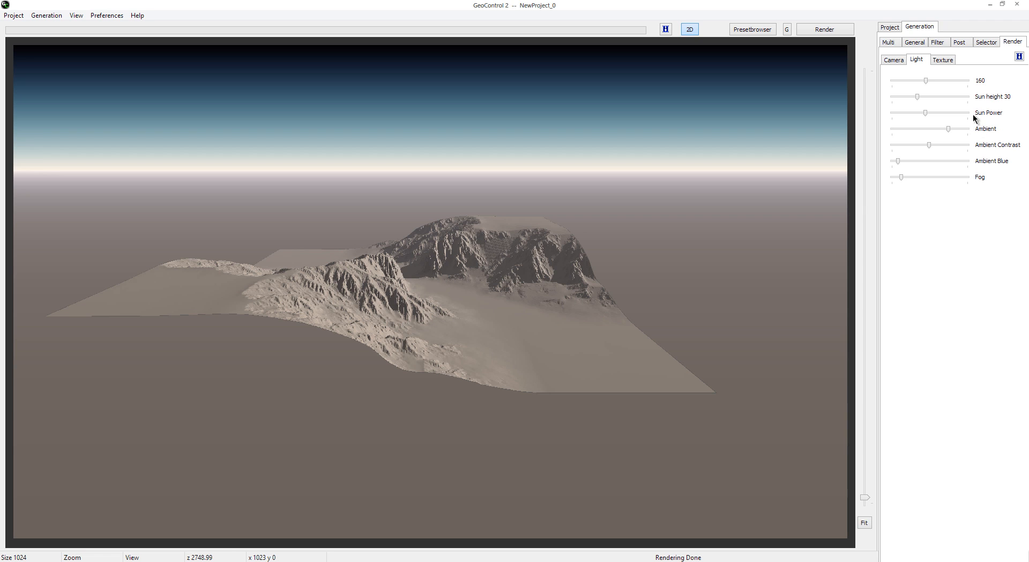
Step: Render the terrain with the sun height at 10, and render again with it at 22
{"action": "left_click", "coordinate": [901, 98]}
{"action": "left_click", "coordinate": [852, 32]}
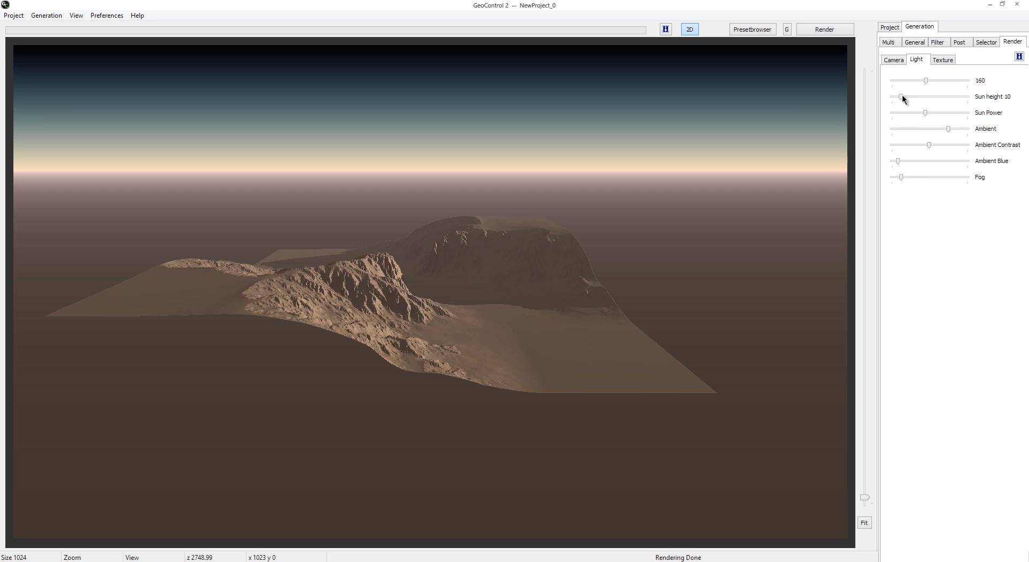
{"action": "left_click_drag", "start_coordinate": [908, 97], "coordinate": [911, 97]}
{"action": "left_click", "coordinate": [832, 30]}
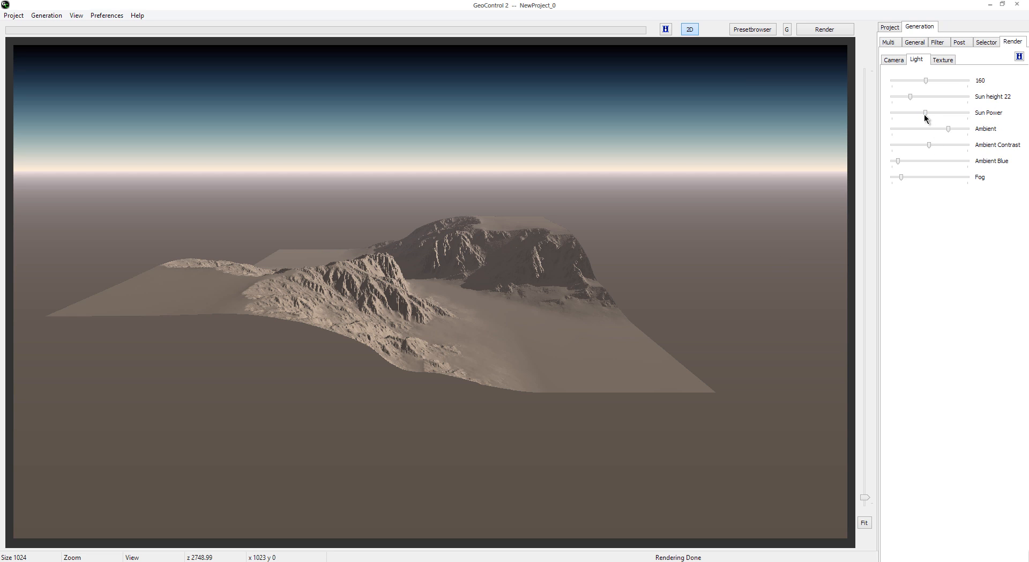
Step: Render the terrain with Sun Power raised close to its maximum, and render again with it near its middle
{"action": "left_click_drag", "start_coordinate": [925, 113], "coordinate": [955, 113]}
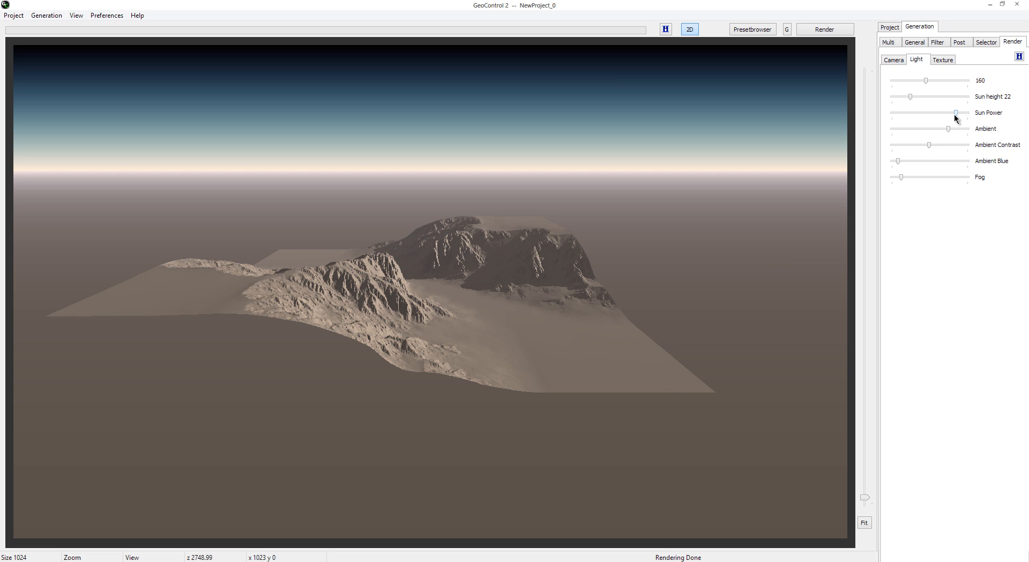
{"action": "left_click", "coordinate": [832, 30]}
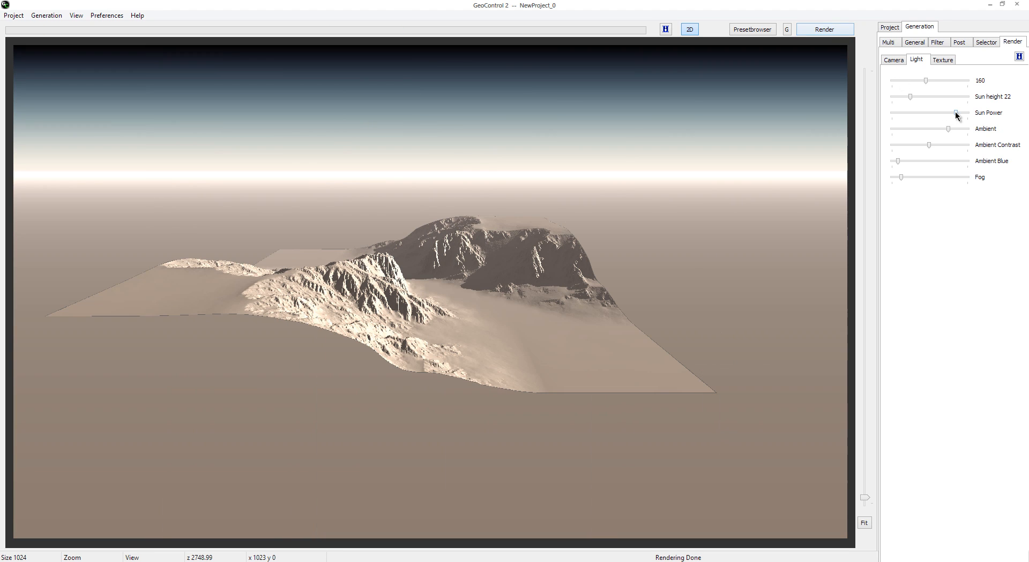
{"action": "left_click_drag", "start_coordinate": [956, 113], "coordinate": [922, 111]}
{"action": "left_click", "coordinate": [831, 31]}
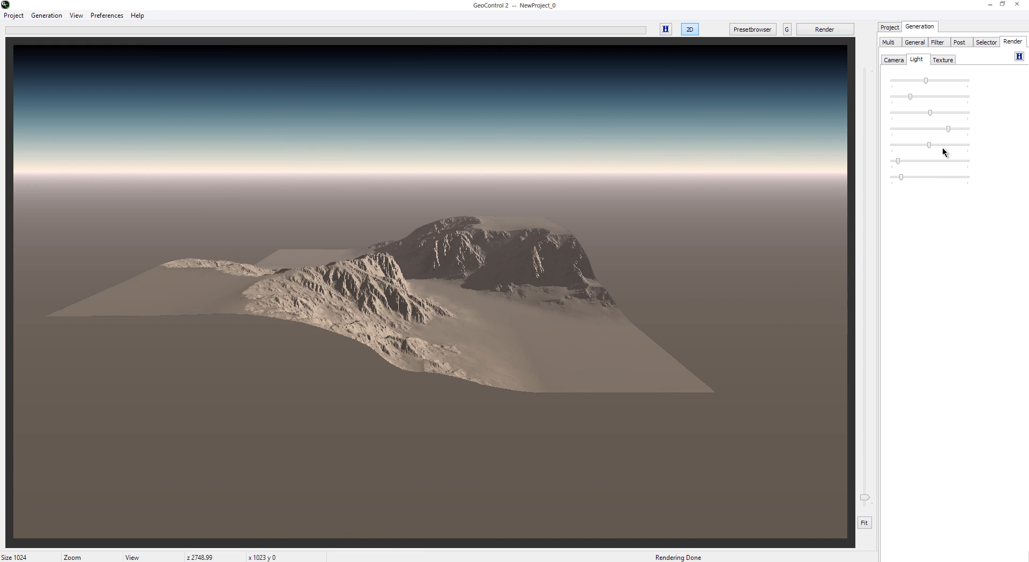
Step: Render the terrain with the Ambient light near its minimum, and render again with it close to its maximum
{"action": "left_click_drag", "start_coordinate": [949, 129], "coordinate": [905, 131]}
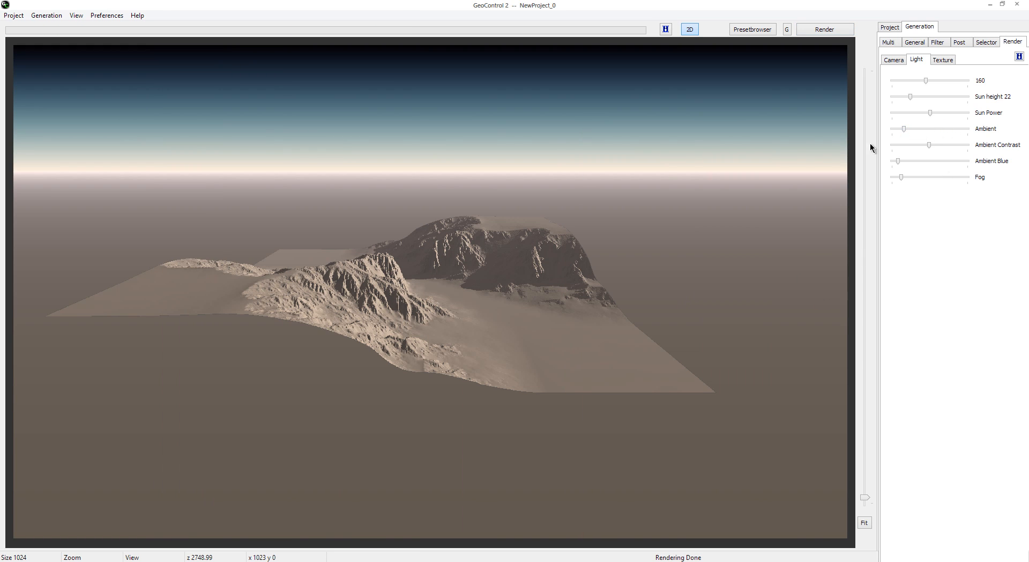
{"action": "left_click", "coordinate": [827, 30]}
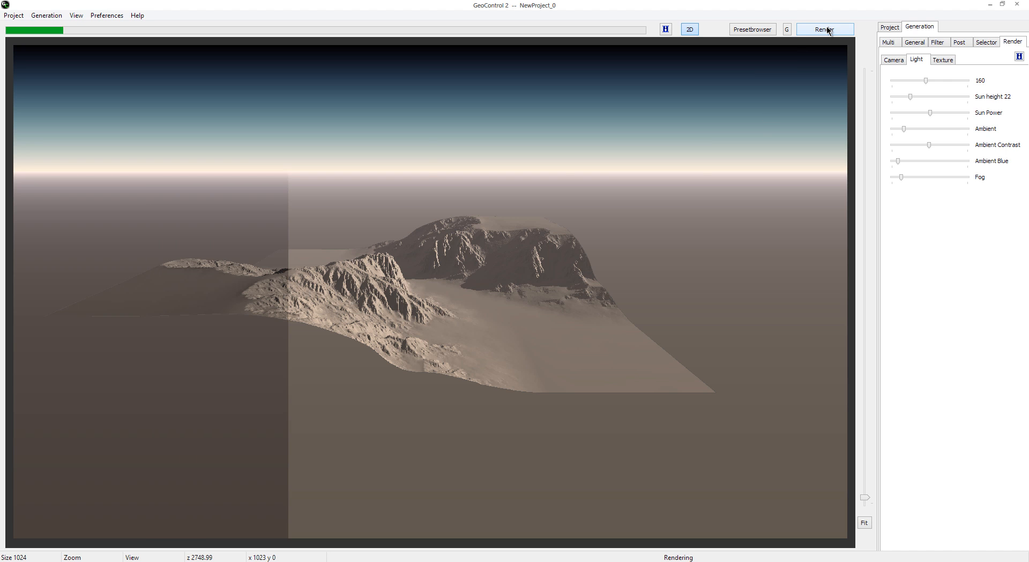
{"action": "left_click_drag", "start_coordinate": [904, 129], "coordinate": [965, 129]}
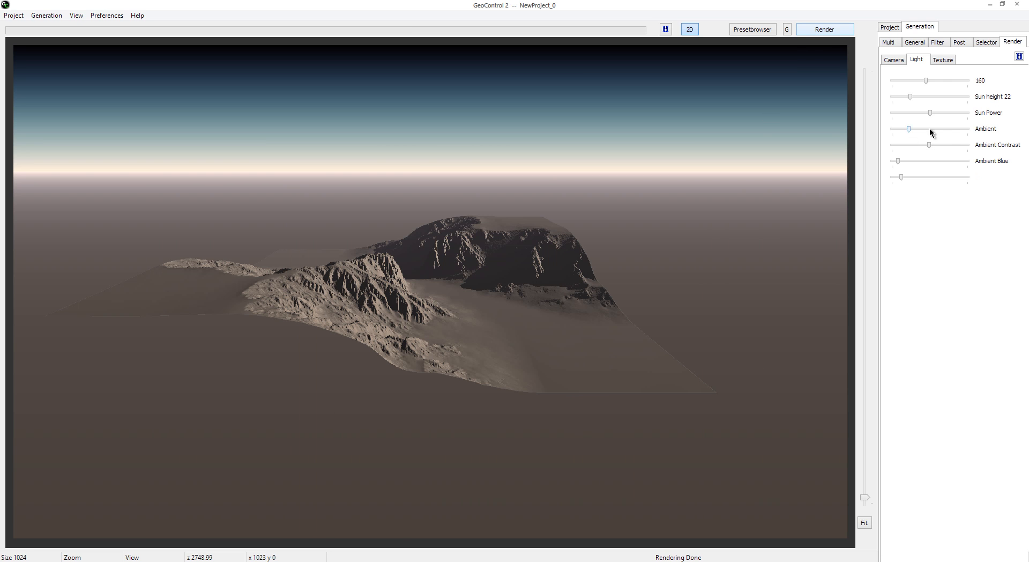
{"action": "left_click", "coordinate": [831, 30]}
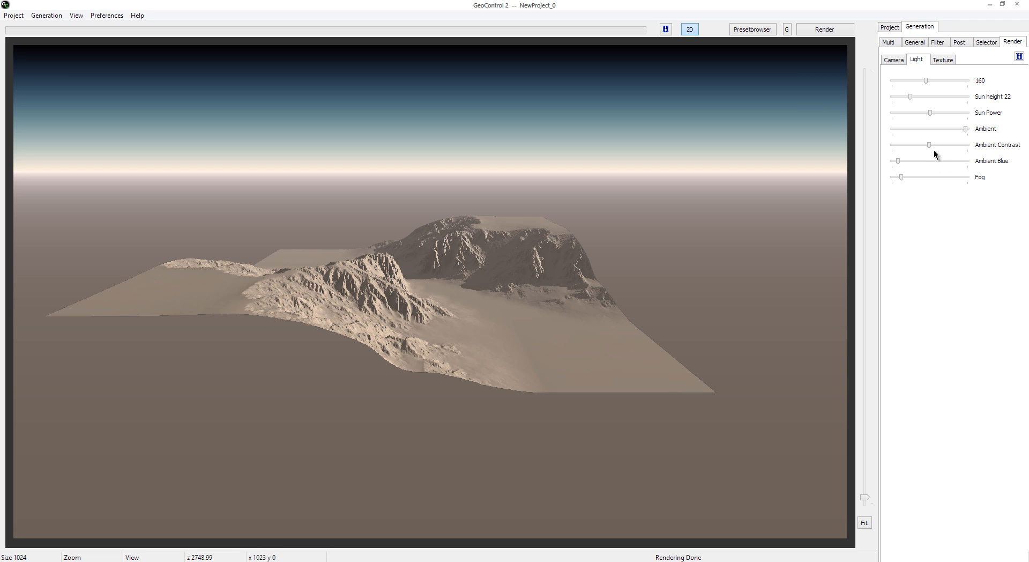
Step: Raise Ambient Contrast to about four fifths of its range and render, and render again with slightly less Ambient light
{"action": "left_click_drag", "start_coordinate": [930, 146], "coordinate": [948, 144]}
{"action": "left_click", "coordinate": [831, 30]}
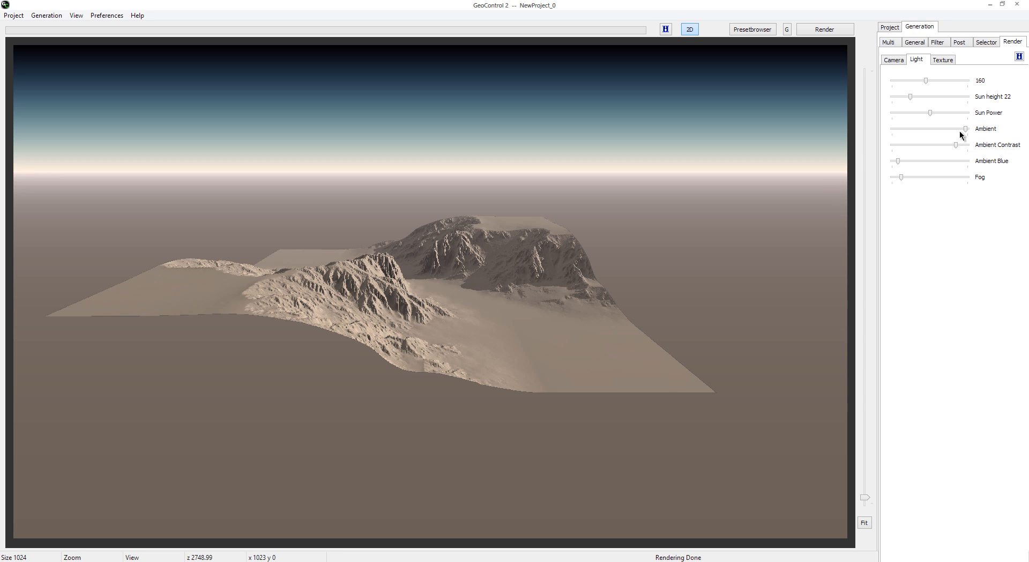
{"action": "left_click_drag", "start_coordinate": [962, 129], "coordinate": [956, 131]}
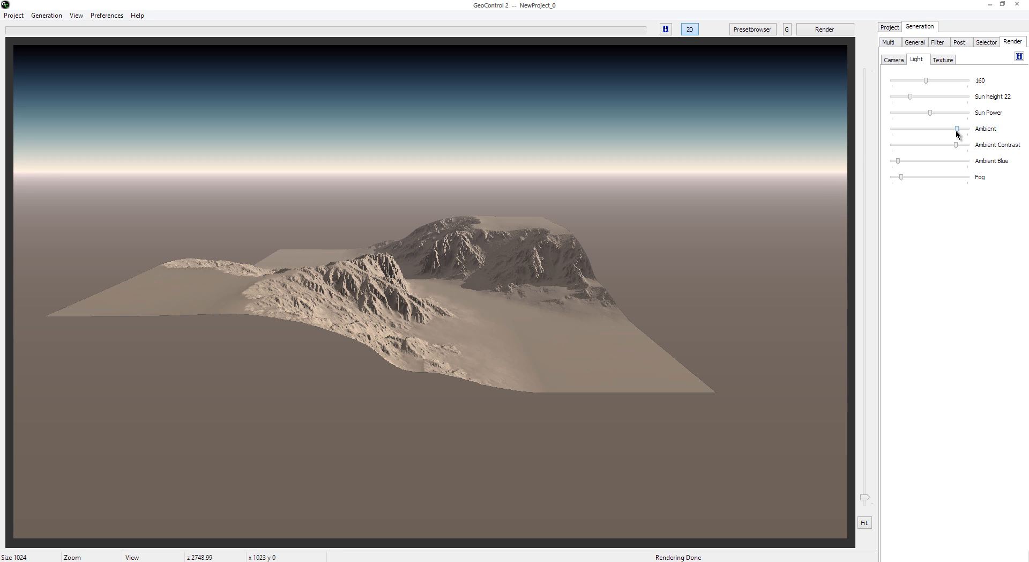
{"action": "left_click", "coordinate": [825, 30]}
Step: Render the terrain with Ambient Blue at about three quarters, just under half and about a quarter of its range
{"action": "left_click_drag", "start_coordinate": [913, 164], "coordinate": [951, 162]}
{"action": "left_click", "coordinate": [824, 31]}
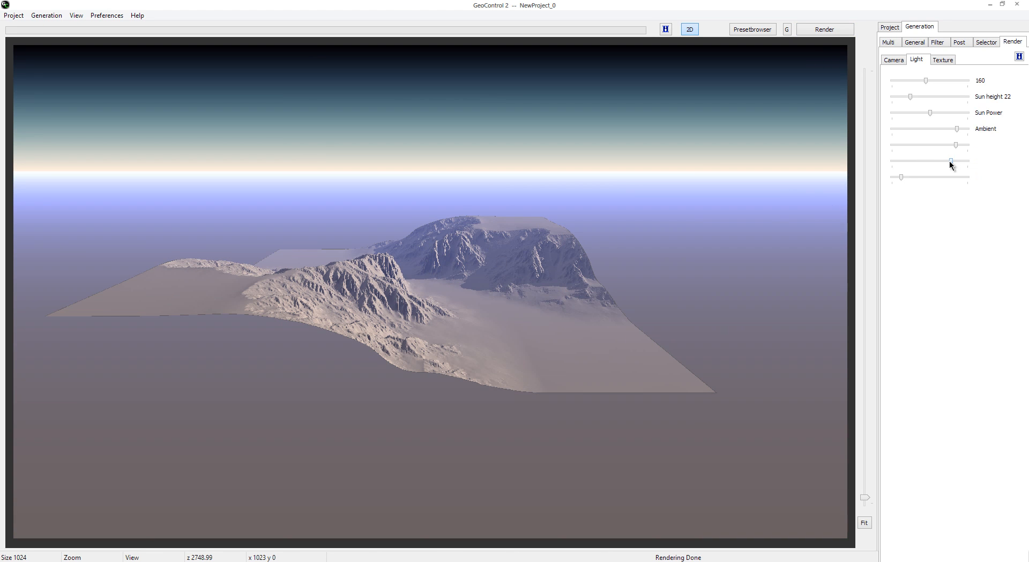
{"action": "left_click_drag", "start_coordinate": [949, 161], "coordinate": [925, 162]}
{"action": "left_click", "coordinate": [812, 33]}
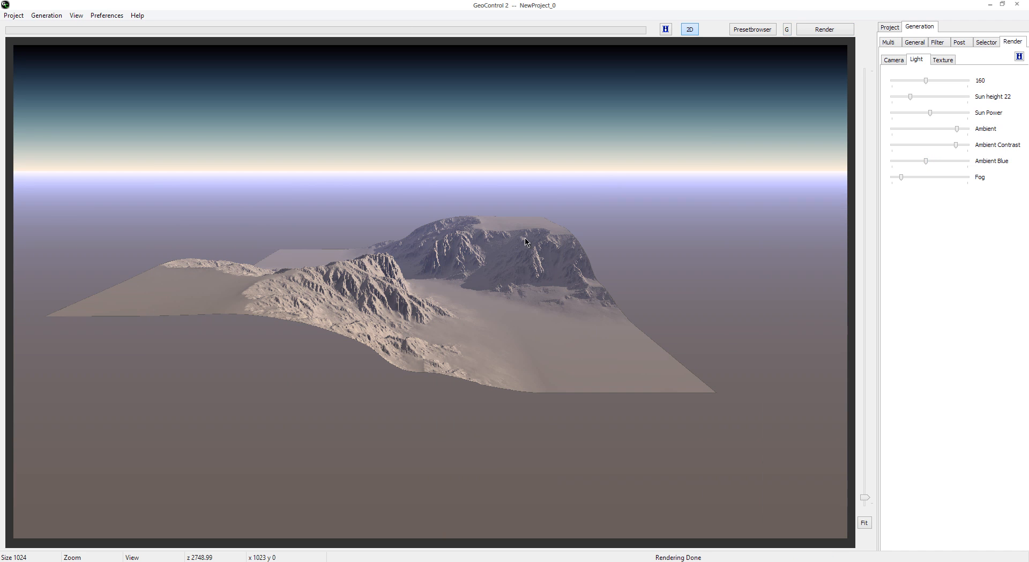
{"action": "left_click_drag", "start_coordinate": [925, 162], "coordinate": [911, 162]}
{"action": "left_click", "coordinate": [842, 33]}
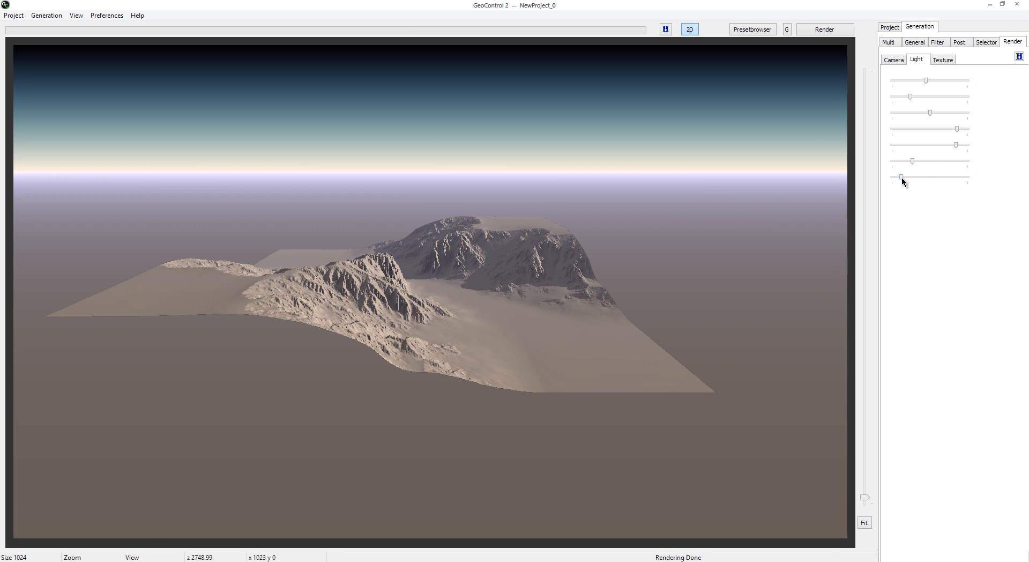
Step: Render the terrain with Fog above its middle, near its maximum and near its minimum, ending at about a quarter of its range
{"action": "left_click_drag", "start_coordinate": [901, 177], "coordinate": [940, 177]}
{"action": "left_click", "coordinate": [840, 31]}
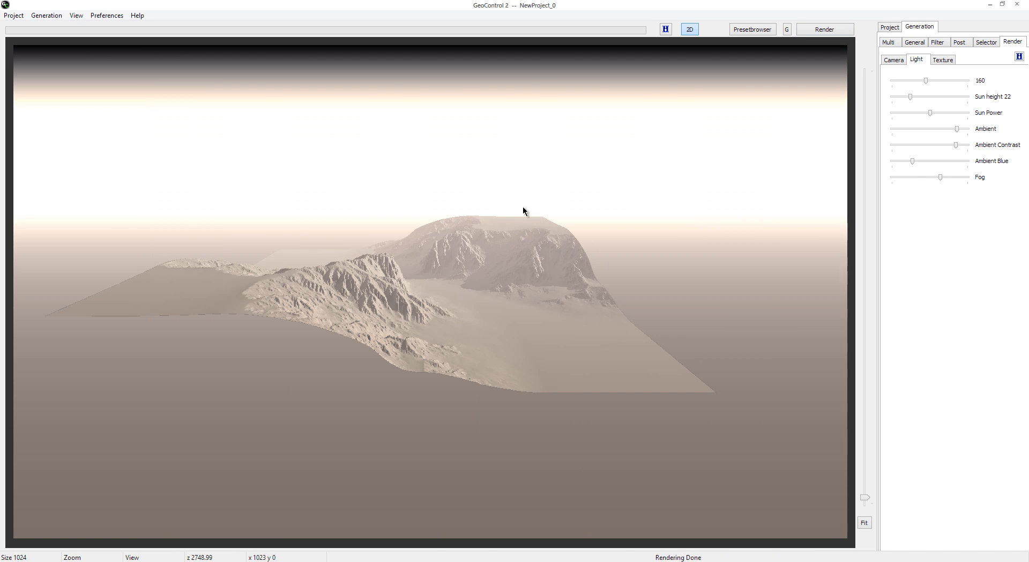
{"action": "left_click_drag", "start_coordinate": [940, 177], "coordinate": [960, 177]}
{"action": "left_click", "coordinate": [837, 32]}
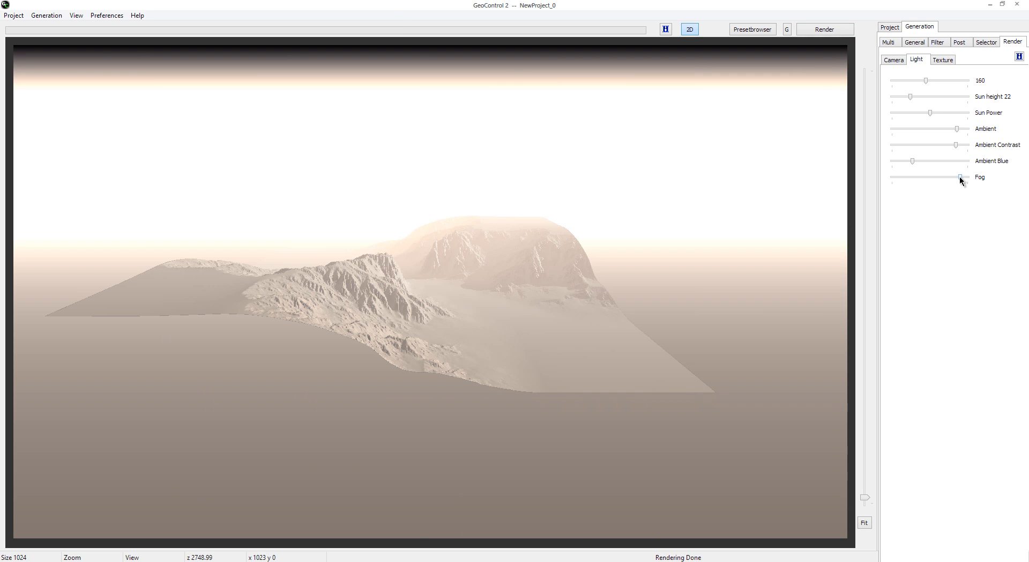
{"action": "left_click", "coordinate": [897, 178]}
{"action": "left_click", "coordinate": [834, 30]}
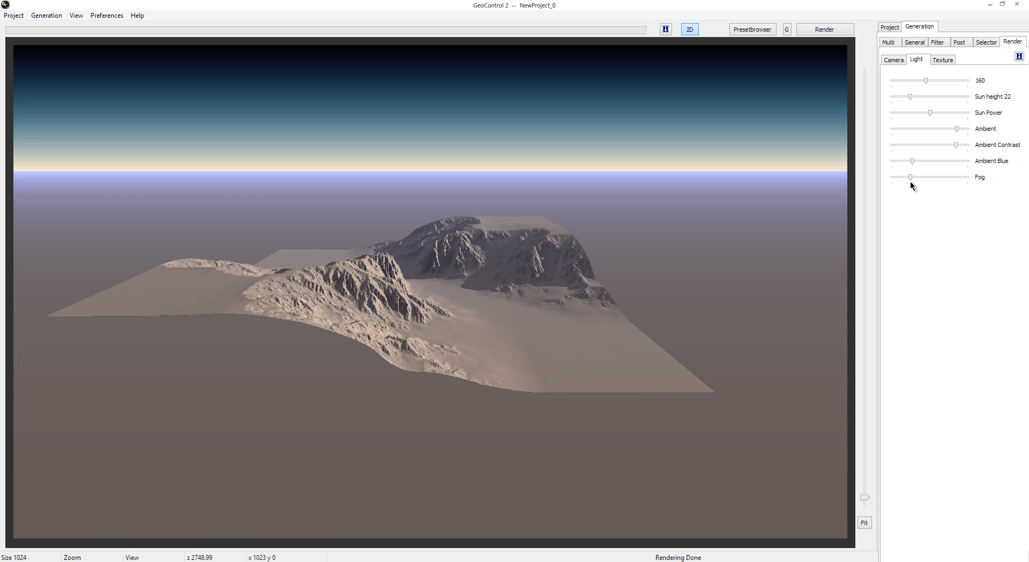
{"action": "left_click", "coordinate": [841, 38]}
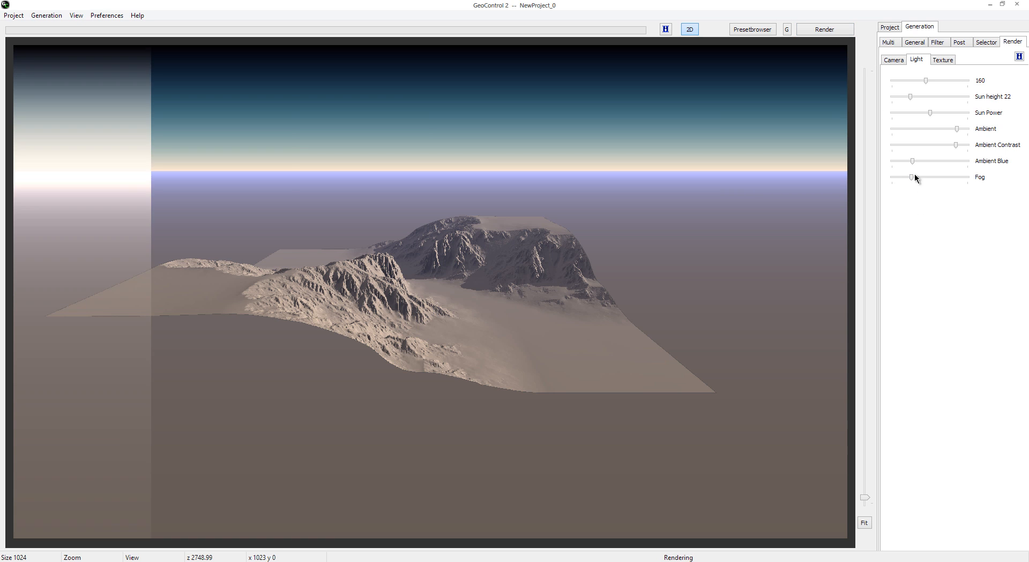
{"action": "left_click_drag", "start_coordinate": [911, 177], "coordinate": [895, 181]}
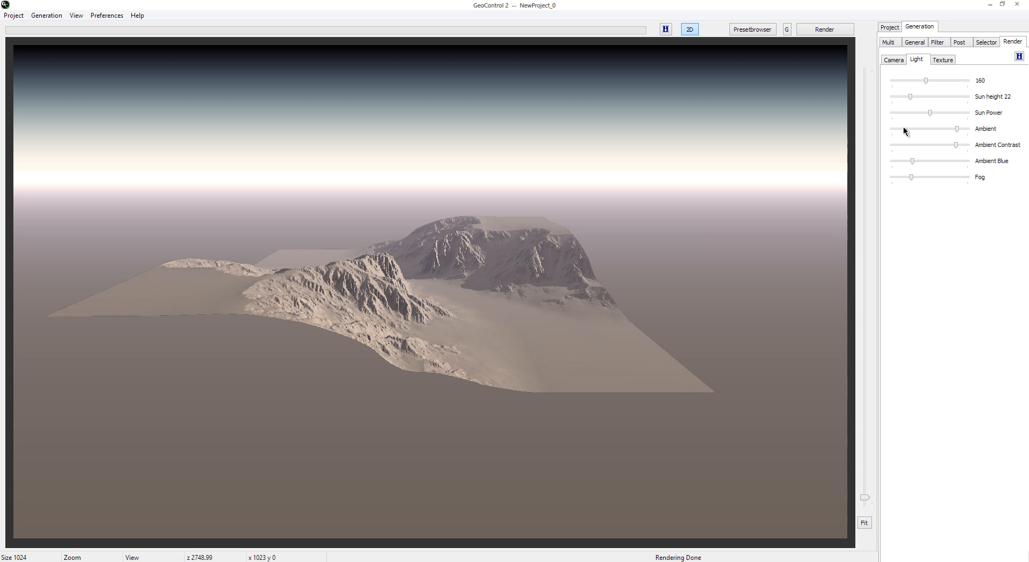
Step: Examine the render texture's shader list and the colour settings of Shader (1)
{"action": "left_click", "coordinate": [943, 60]}
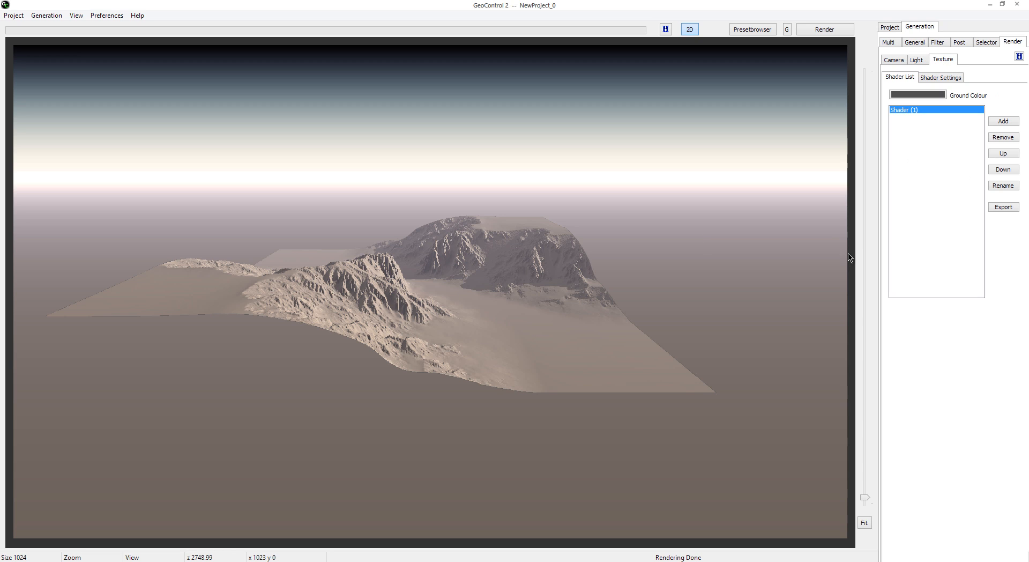
{"action": "left_click", "coordinate": [943, 78]}
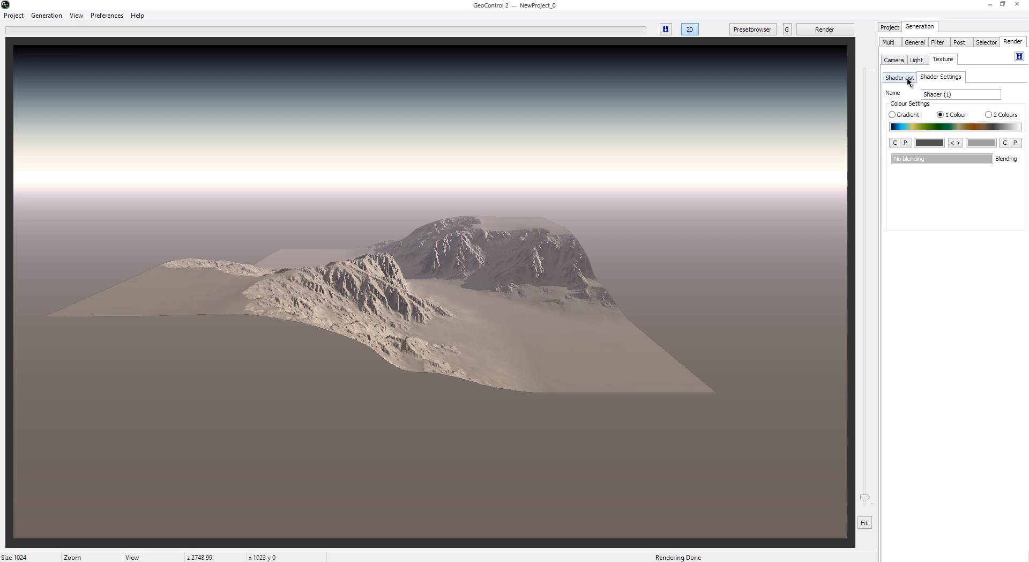
{"action": "left_click", "coordinate": [907, 77]}
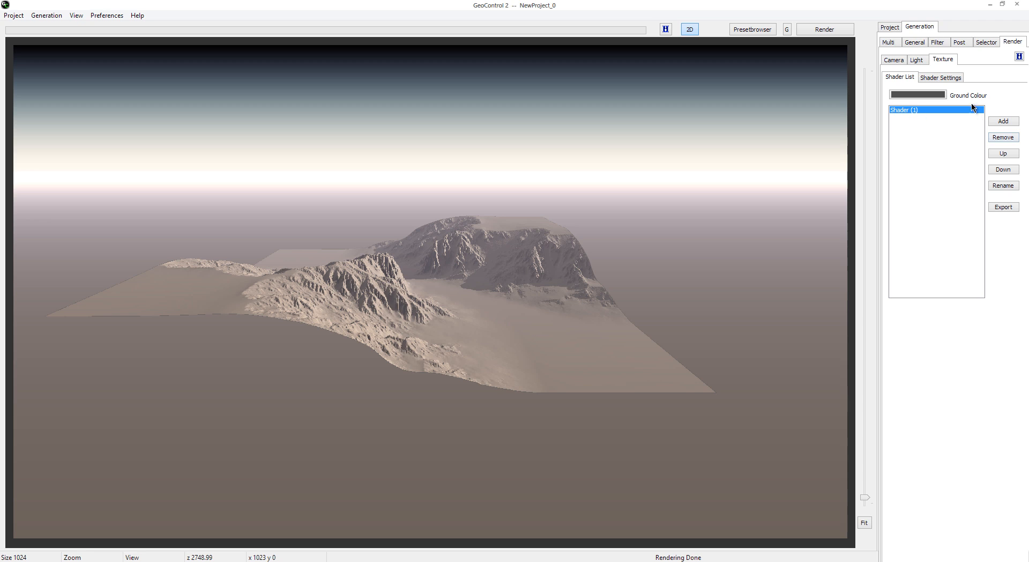
{"action": "left_click", "coordinate": [940, 78]}
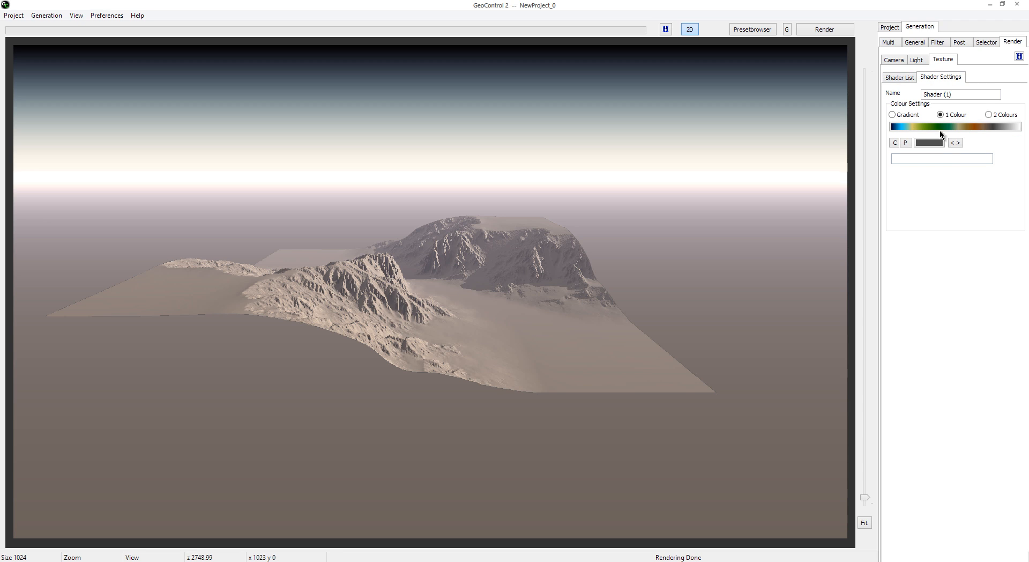
{"action": "left_click", "coordinate": [911, 77]}
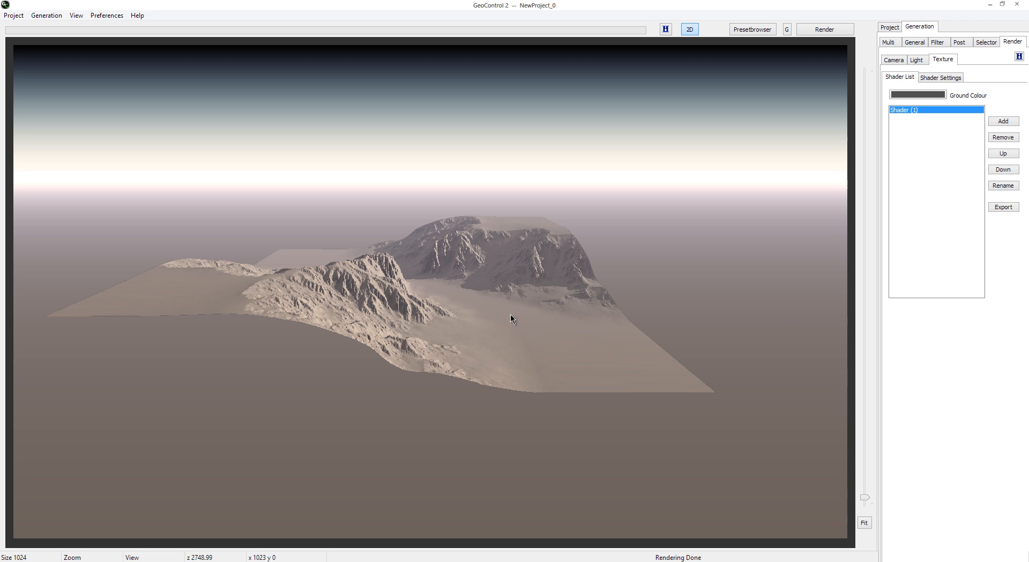
Step: Colour the 2D terrain view with its shader, and recolour it with the Blue Marble - Canadian Tundra gradient
{"action": "left_click", "coordinate": [80, 15]}
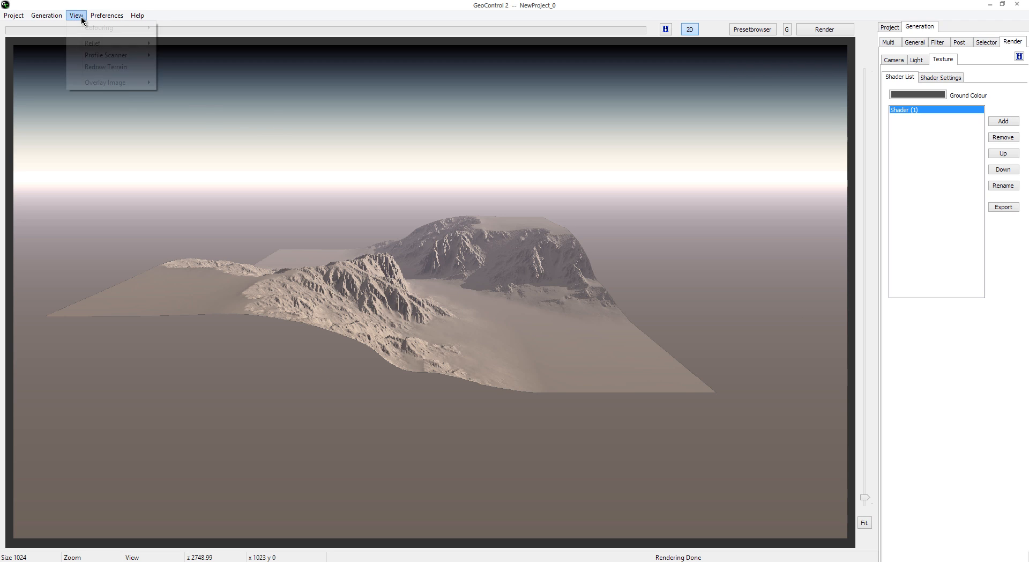
{"action": "mouse_move", "coordinate": [107, 15]}
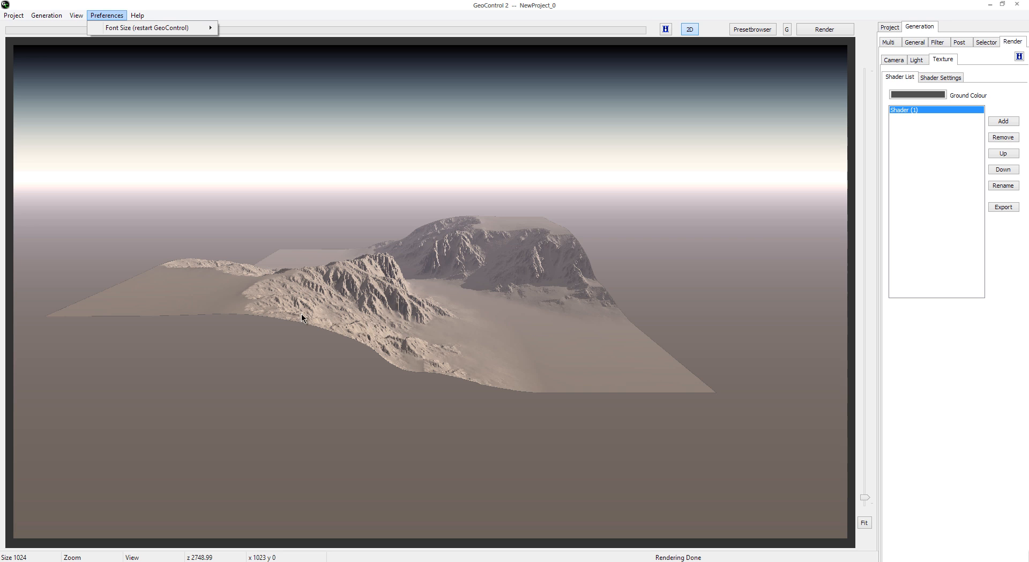
{"action": "mouse_move", "coordinate": [76, 20]}
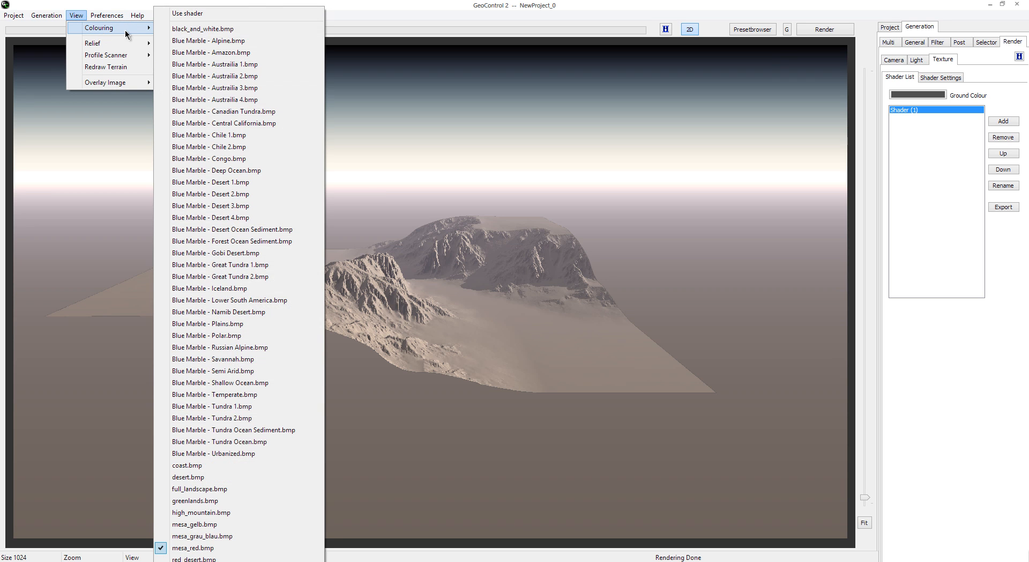
{"action": "left_click", "coordinate": [223, 21]}
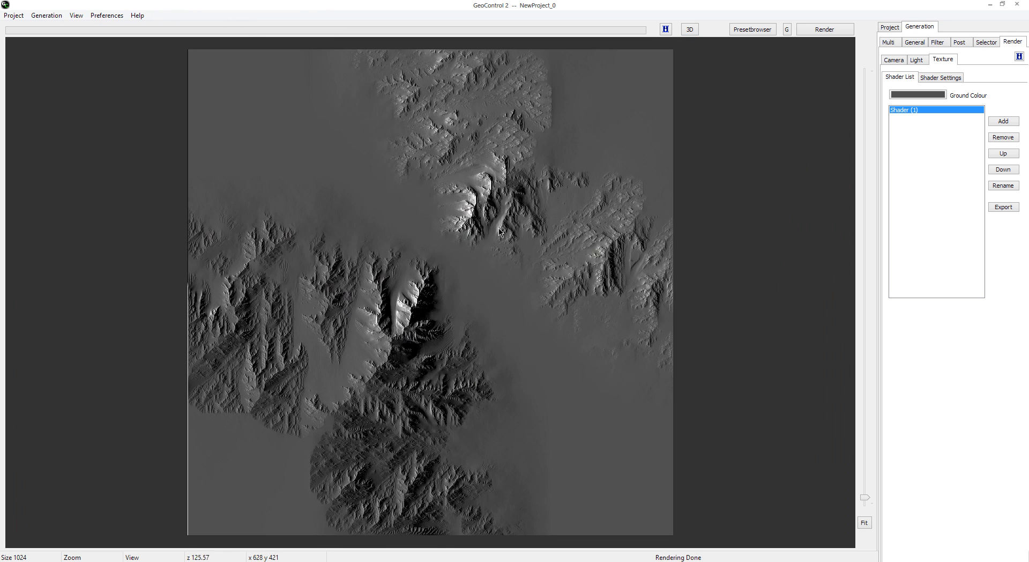
{"action": "left_click", "coordinate": [76, 16]}
{"action": "mouse_move", "coordinate": [90, 32]}
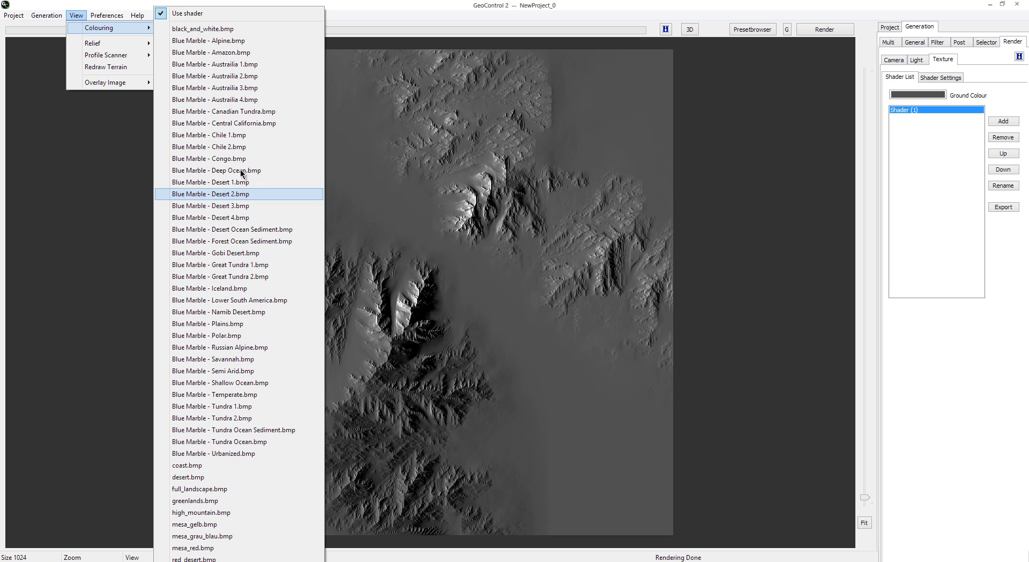
{"action": "left_click", "coordinate": [254, 112]}
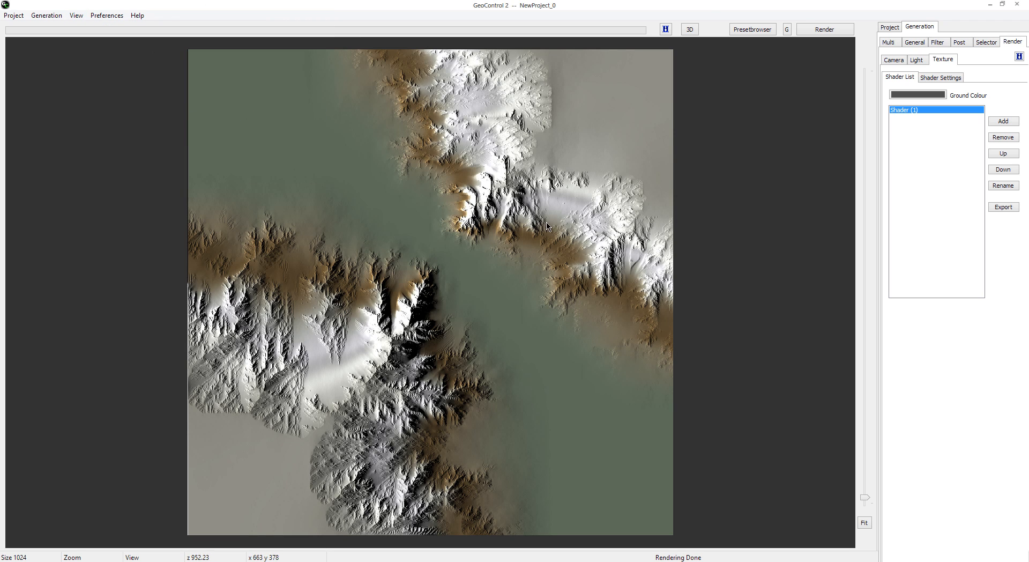
Step: Compare the terrain's coloured 2D view with its 3D render, ending in the 3D view
{"action": "left_click", "coordinate": [690, 29]}
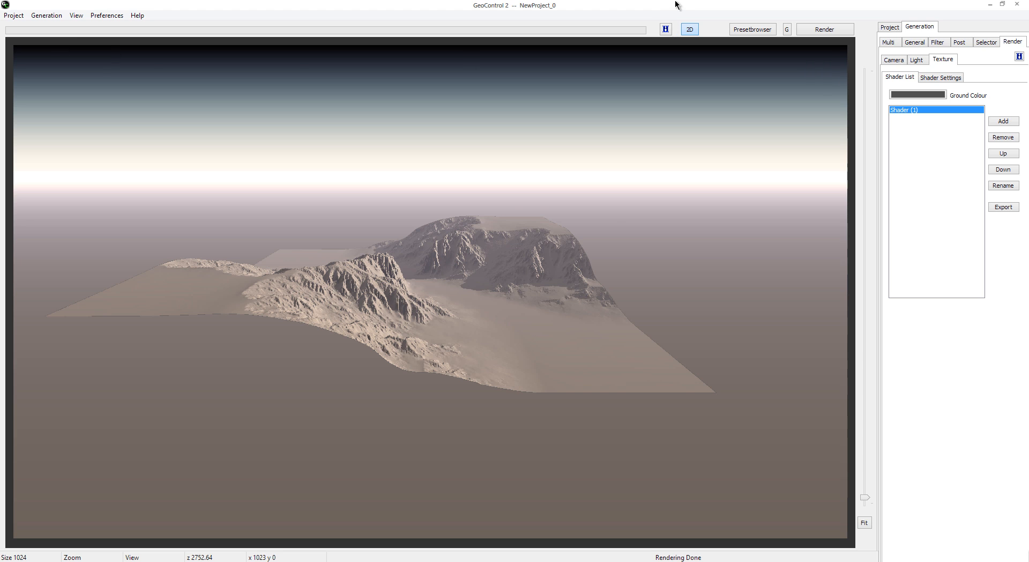
{"action": "left_click", "coordinate": [689, 29]}
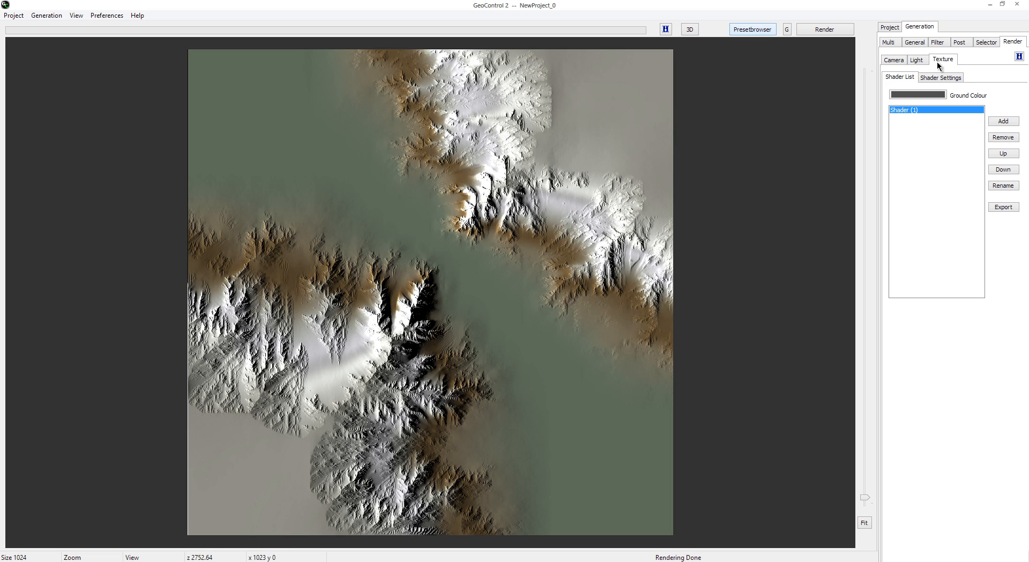
{"action": "left_click", "coordinate": [690, 29]}
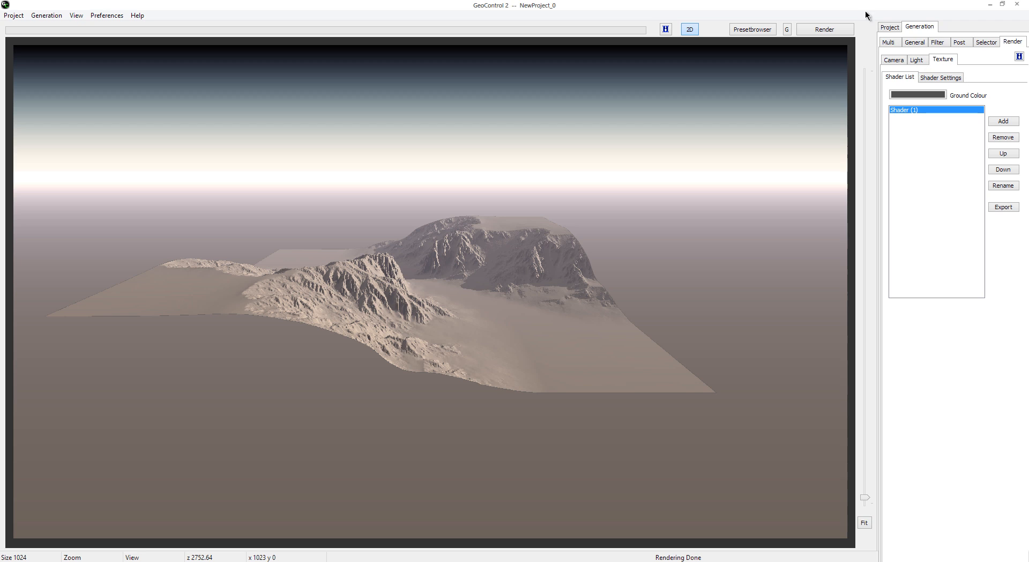
Step: Set the terrain size to 2048 in the general generation settings and regenerate the terrain
{"action": "left_click", "coordinate": [908, 42]}
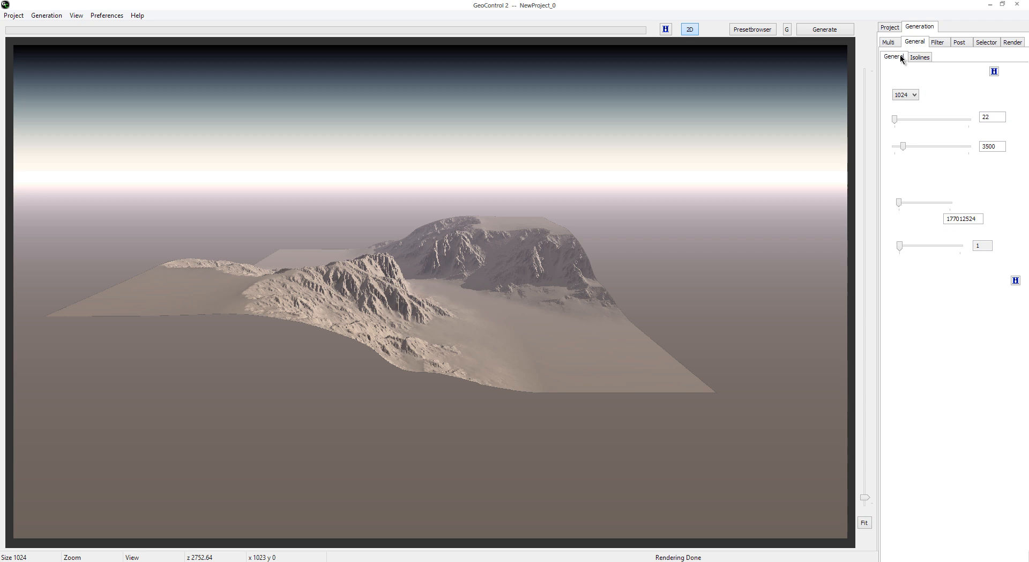
{"action": "left_click", "coordinate": [915, 95]}
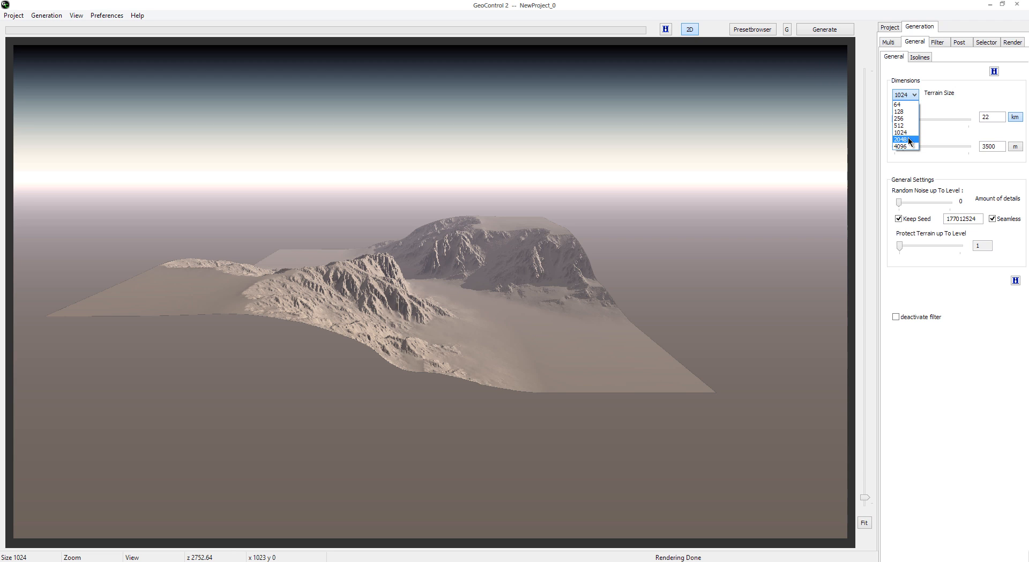
{"action": "left_click", "coordinate": [906, 139]}
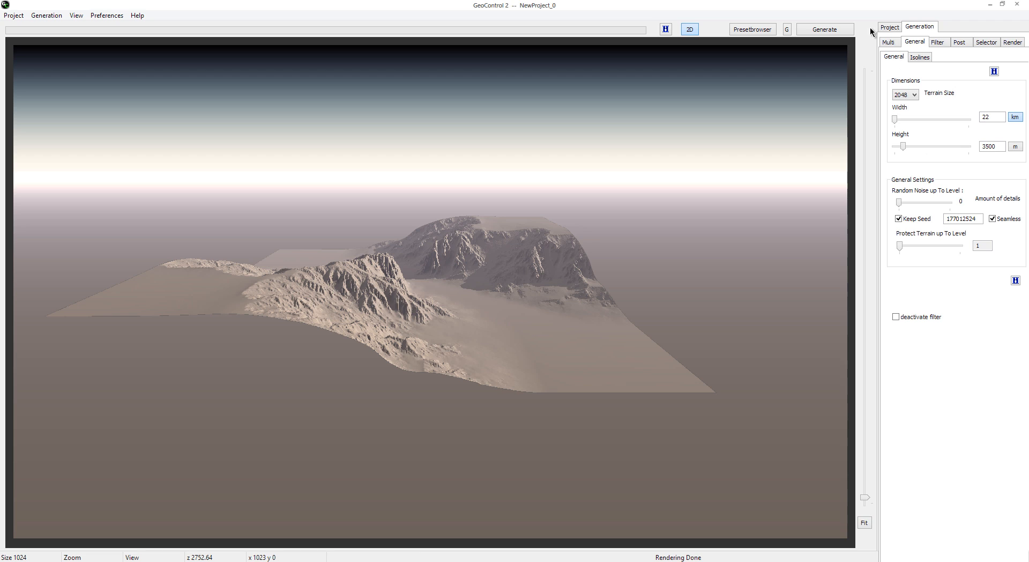
{"action": "left_click", "coordinate": [834, 30]}
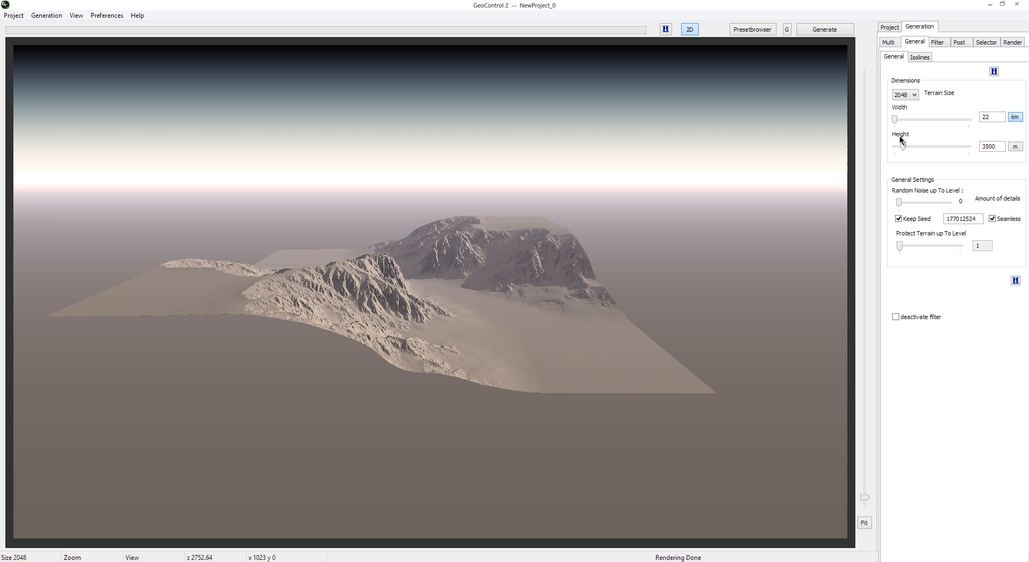
{"action": "left_click", "coordinate": [906, 95]}
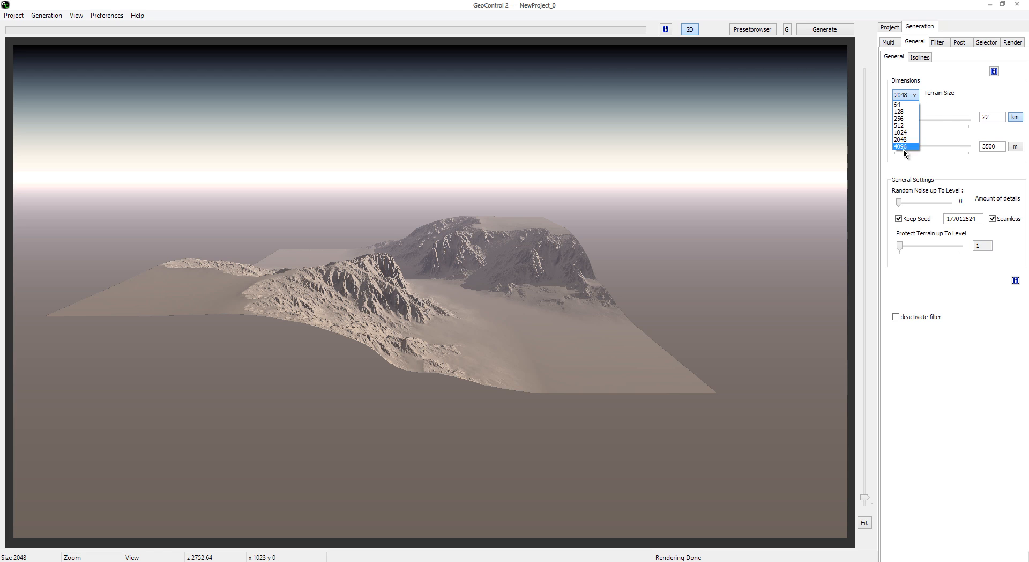
{"action": "left_click", "coordinate": [918, 84]}
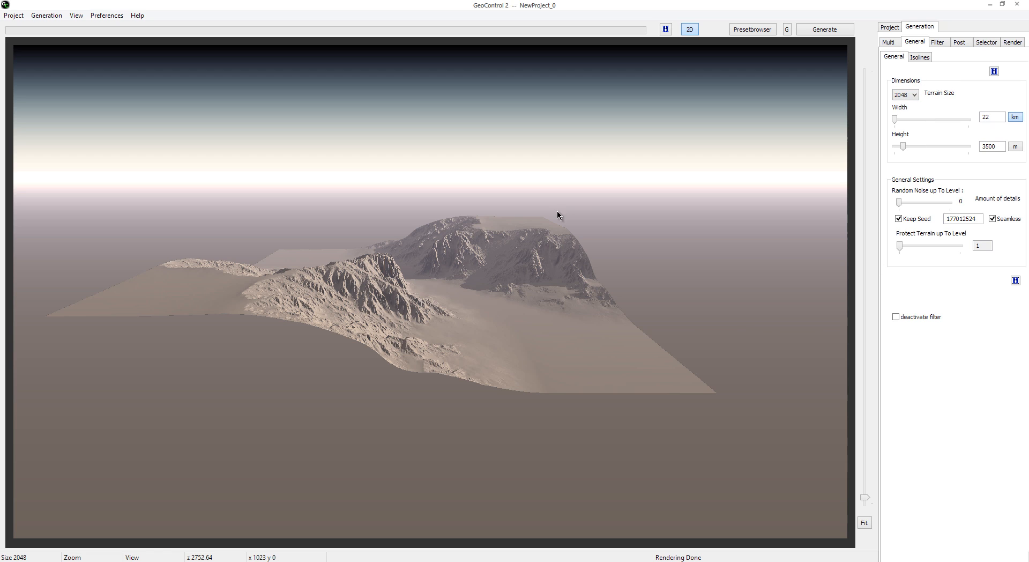
{"action": "left_click", "coordinate": [912, 95]}
{"action": "left_click", "coordinate": [907, 141]}
Step: Export the terrain to the Desktop as a 16-bit greyscale TIFF named "tutorial terrain"
{"action": "left_click", "coordinate": [52, 19]}
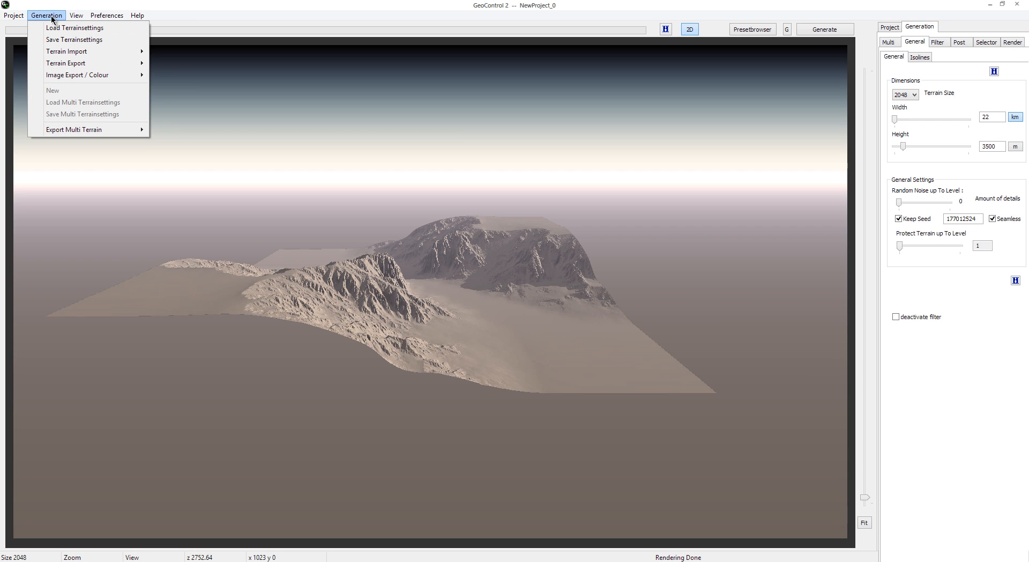
{"action": "mouse_move", "coordinate": [74, 64]}
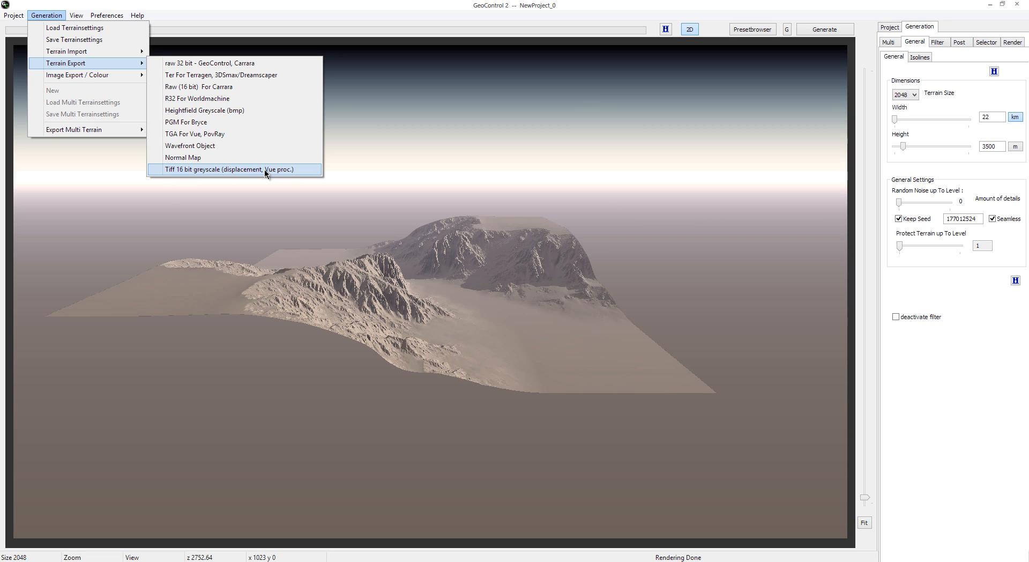
{"action": "left_click", "coordinate": [238, 169]}
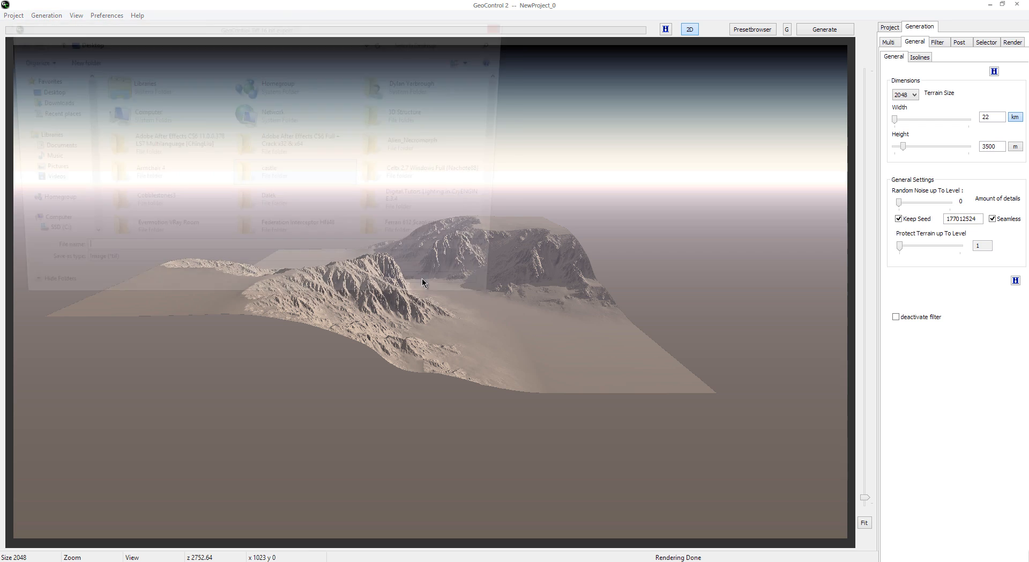
{"action": "left_click", "coordinate": [42, 91]}
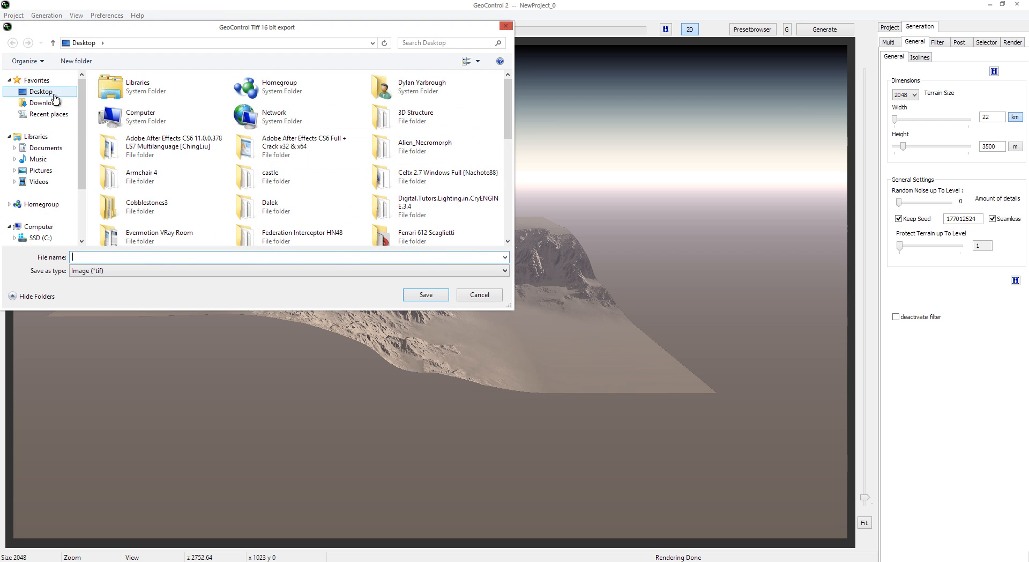
{"action": "left_click", "coordinate": [109, 256]}
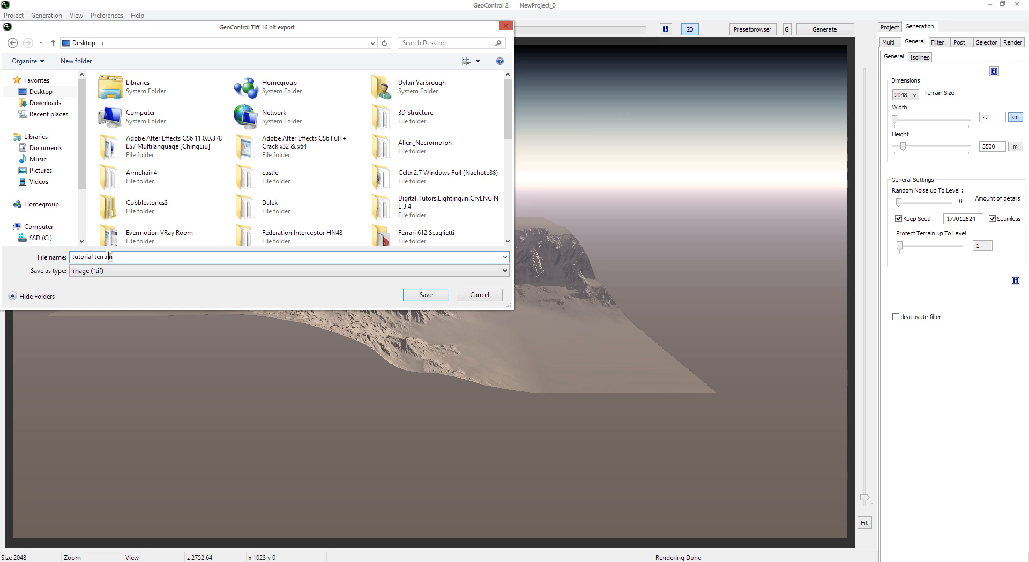
{"action": "left_click", "coordinate": [425, 296]}
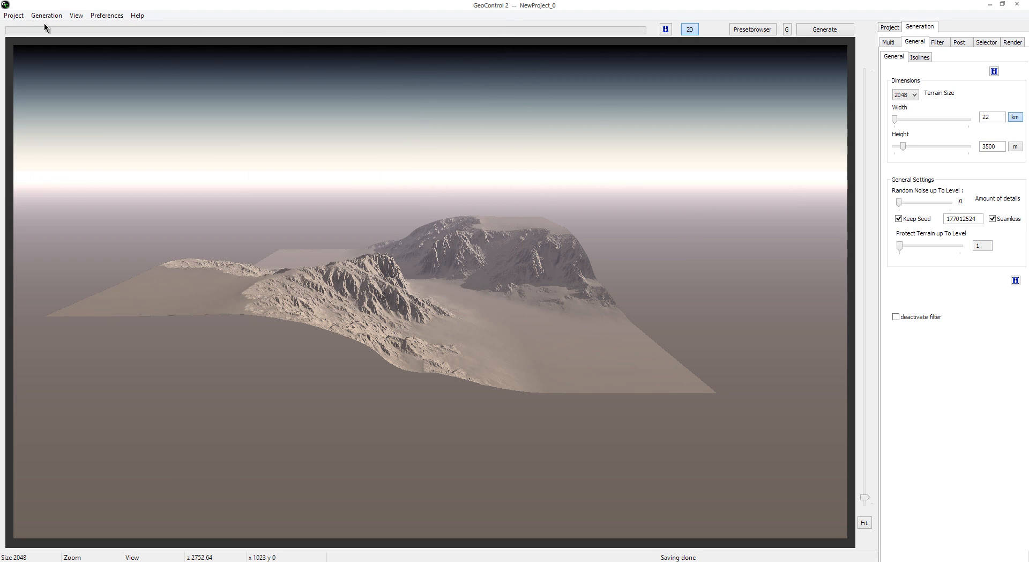
{"action": "left_click", "coordinate": [13, 15]}
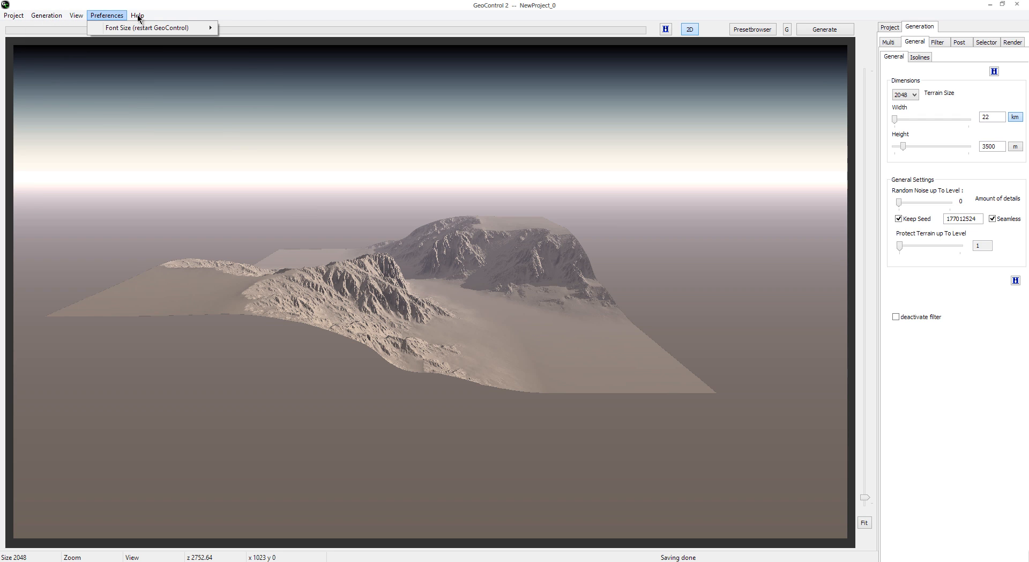
{"action": "mouse_move", "coordinate": [56, 16]}
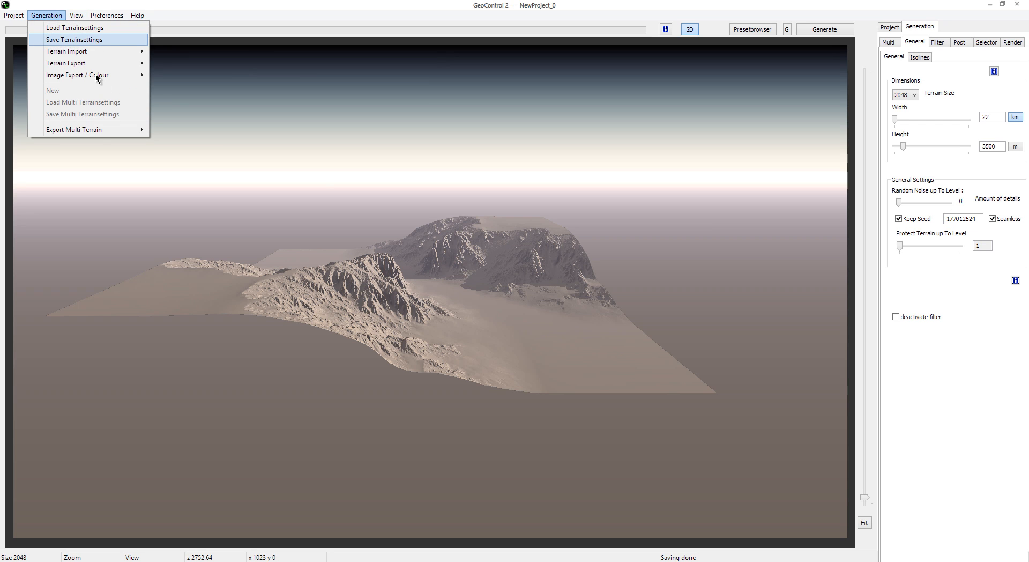
{"action": "mouse_move", "coordinate": [98, 134]}
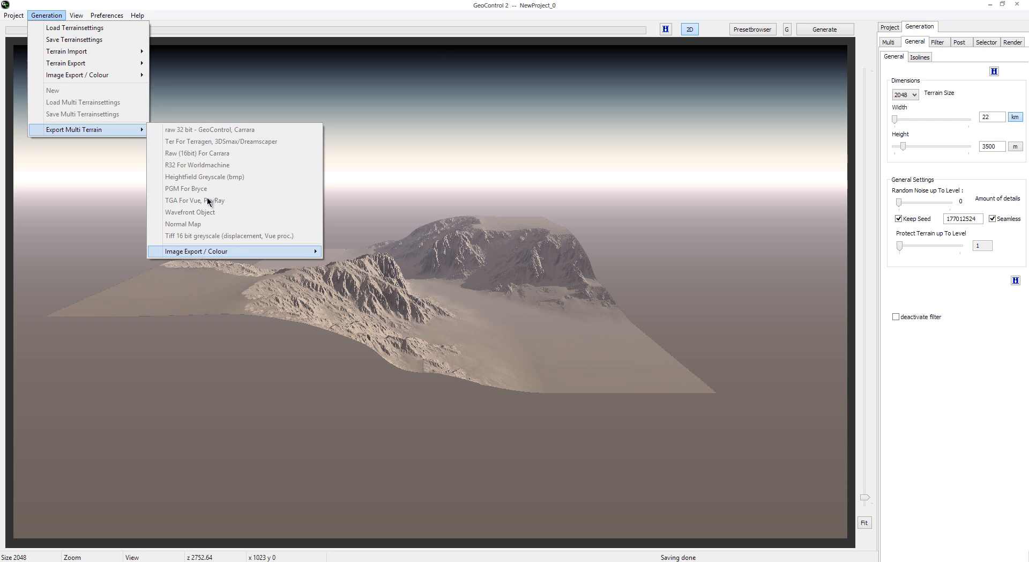
{"action": "left_click", "coordinate": [92, 29]}
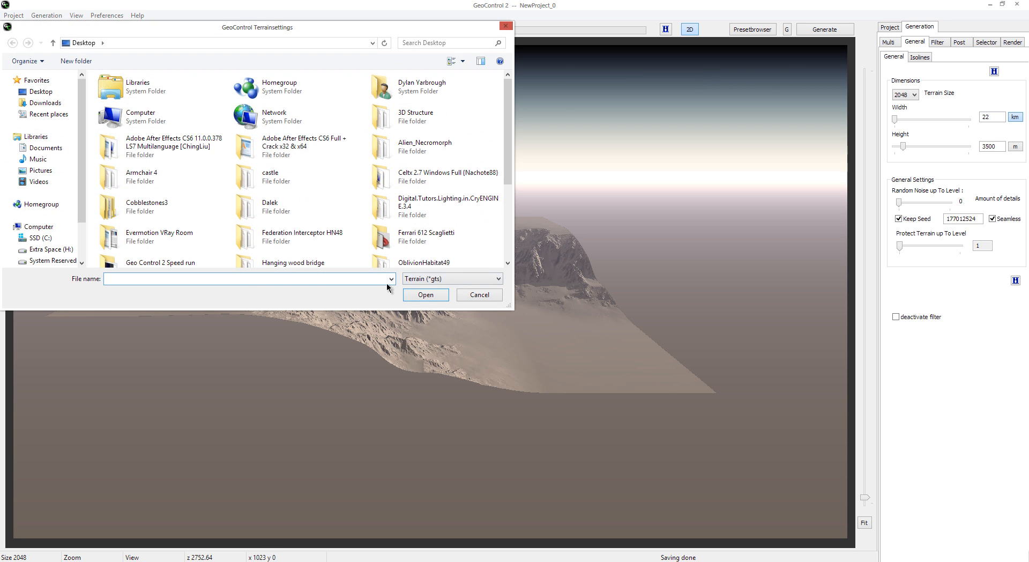
{"action": "left_click", "coordinate": [41, 92]}
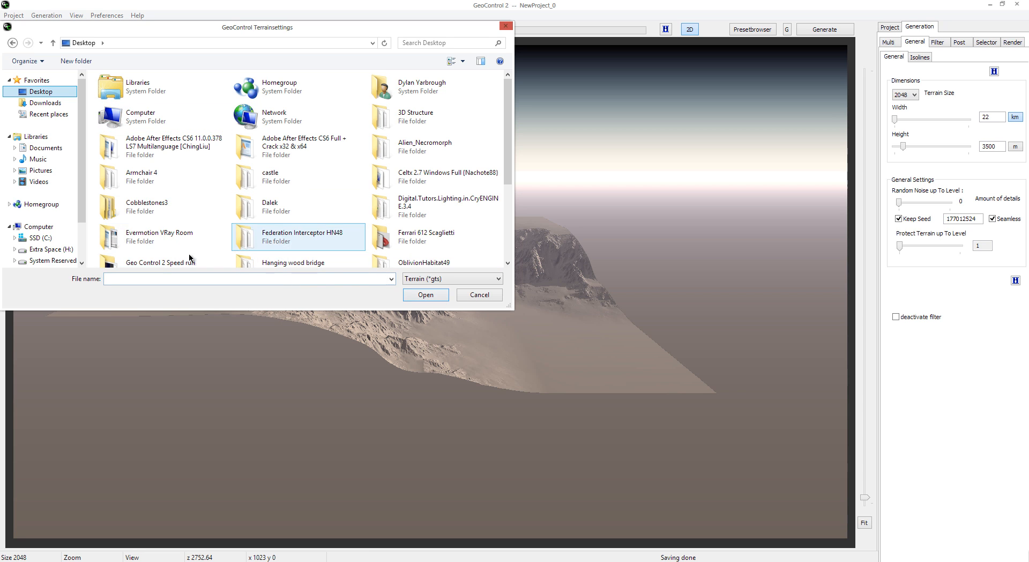
{"action": "left_click", "coordinate": [480, 296]}
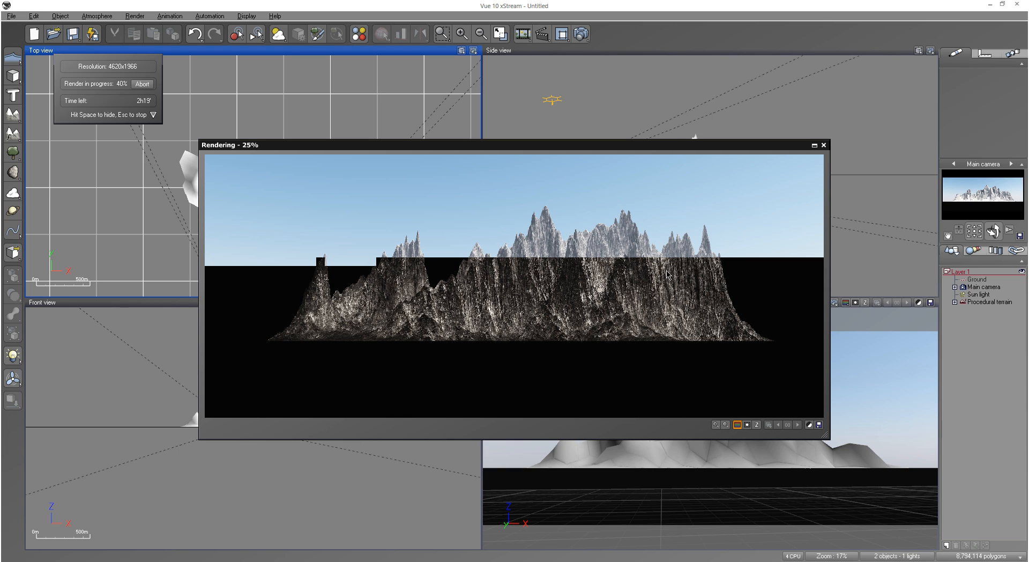
Step: Start a new Vue 10 xStream session and add a procedural terrain to the empty scene
{"action": "right_click", "coordinate": [169, 561]}
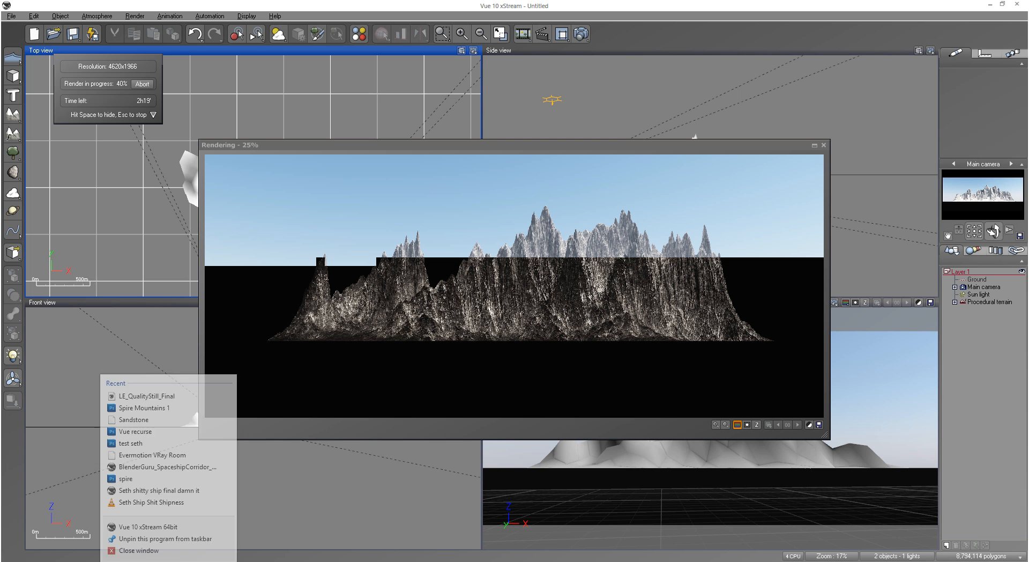
{"action": "left_click", "coordinate": [168, 522]}
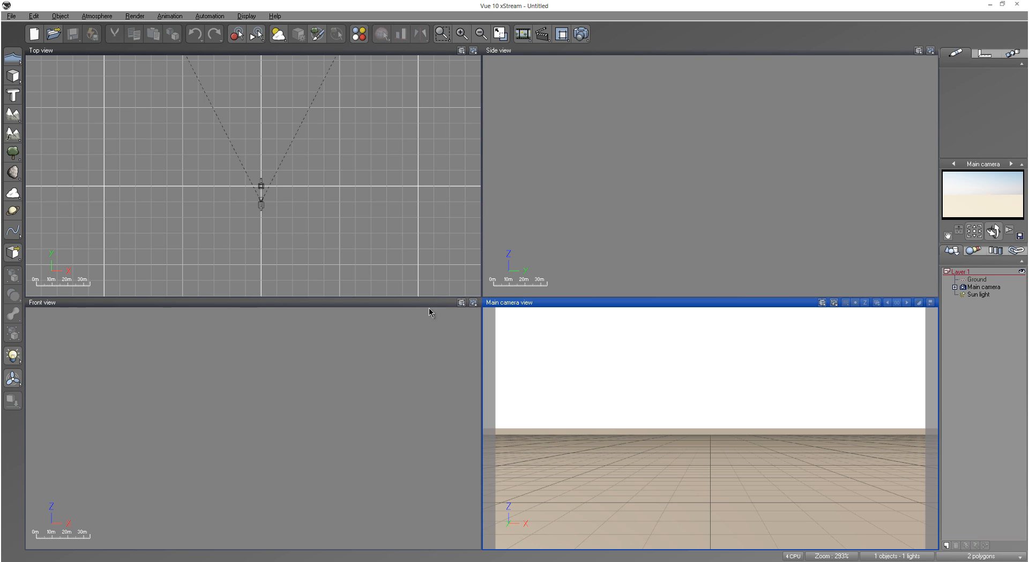
{"action": "left_click", "coordinate": [16, 135]}
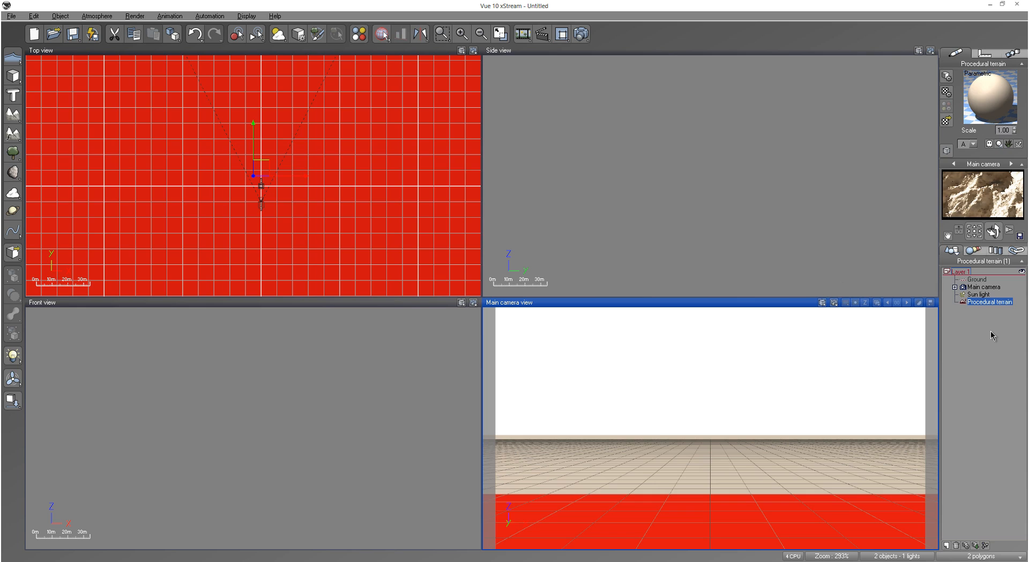
Step: Open the procedural terrain in the Terrain Editor and edit its altitude production function
{"action": "left_click", "coordinate": [992, 335]}
{"action": "left_click", "coordinate": [989, 302]}
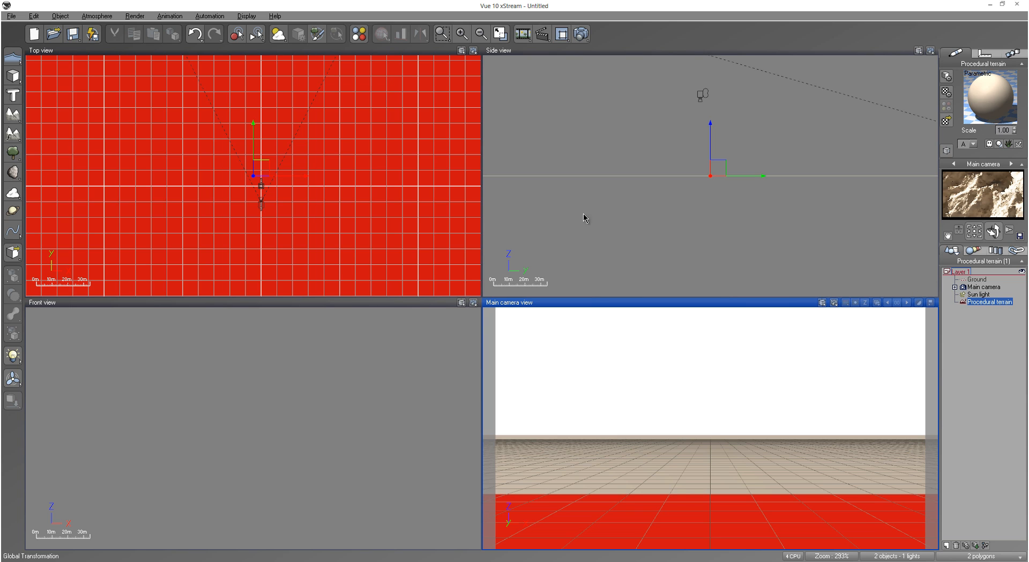
{"action": "right_click", "coordinate": [519, 171]}
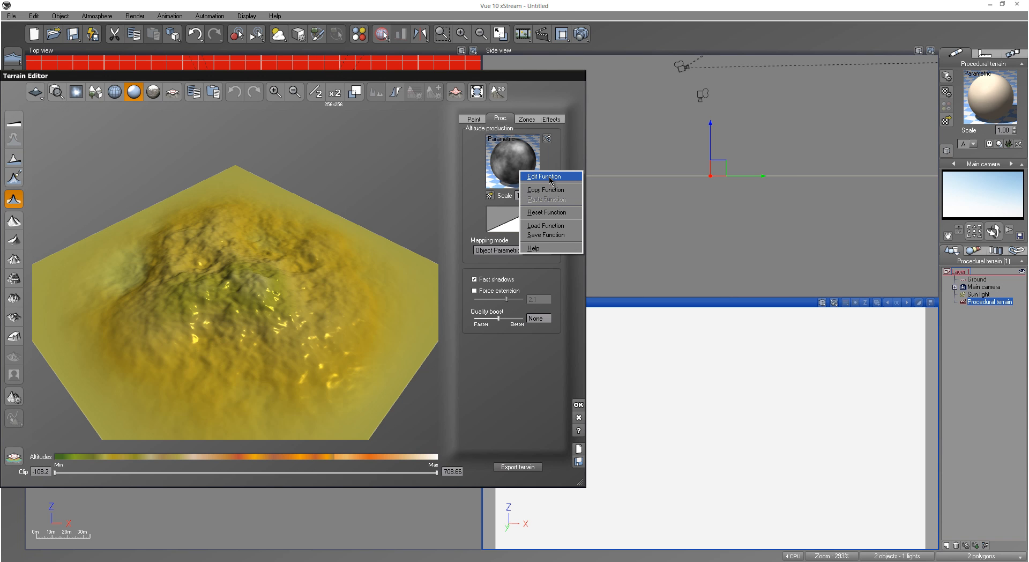
{"action": "left_click", "coordinate": [552, 179]}
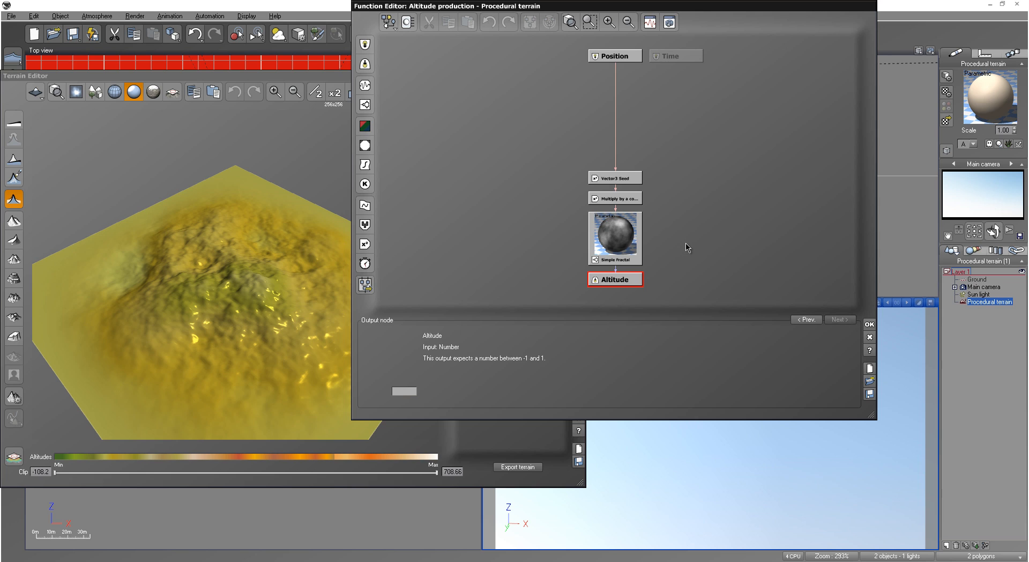
Step: Replace the seed, multiply and simple fractal nodes with a projected texture map node feeding Altitude, placed midway above it
{"action": "left_click_drag", "start_coordinate": [674, 246], "coordinate": [599, 150]}
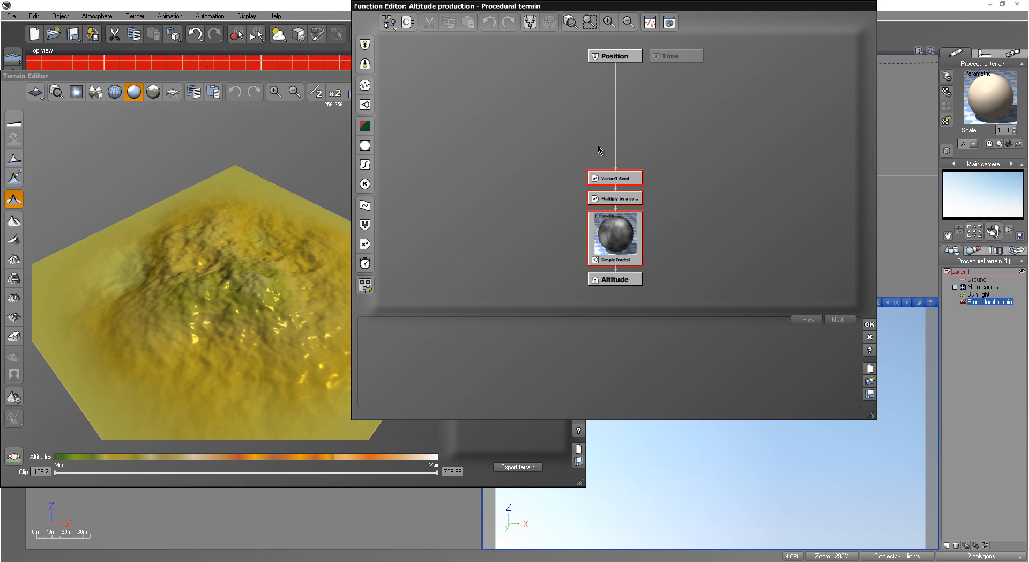
{"action": "key", "text": "Delete"}
{"action": "left_click", "coordinate": [625, 283]}
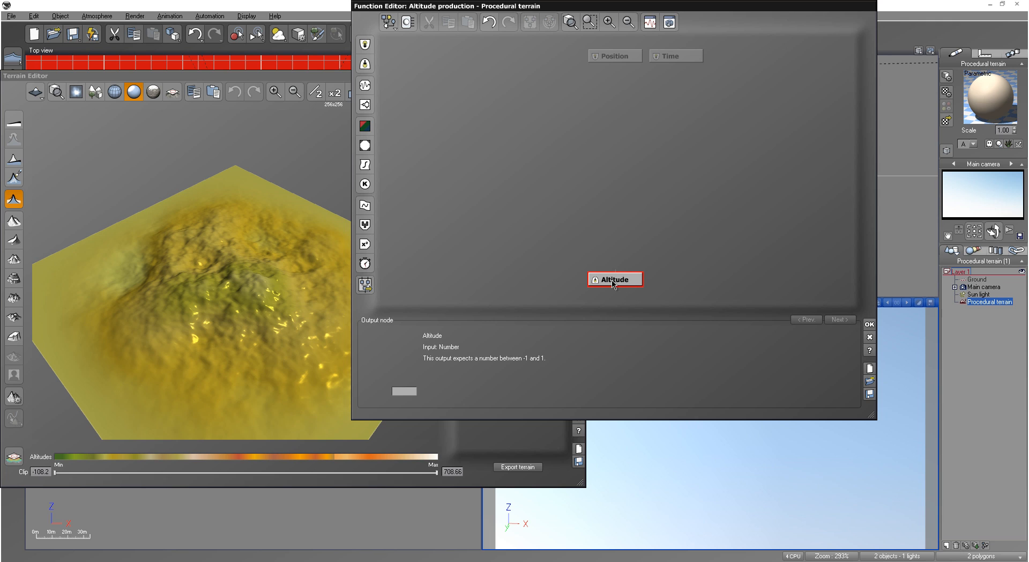
{"action": "left_click", "coordinate": [366, 148]}
{"action": "left_click_drag", "start_coordinate": [623, 239], "coordinate": [621, 160]}
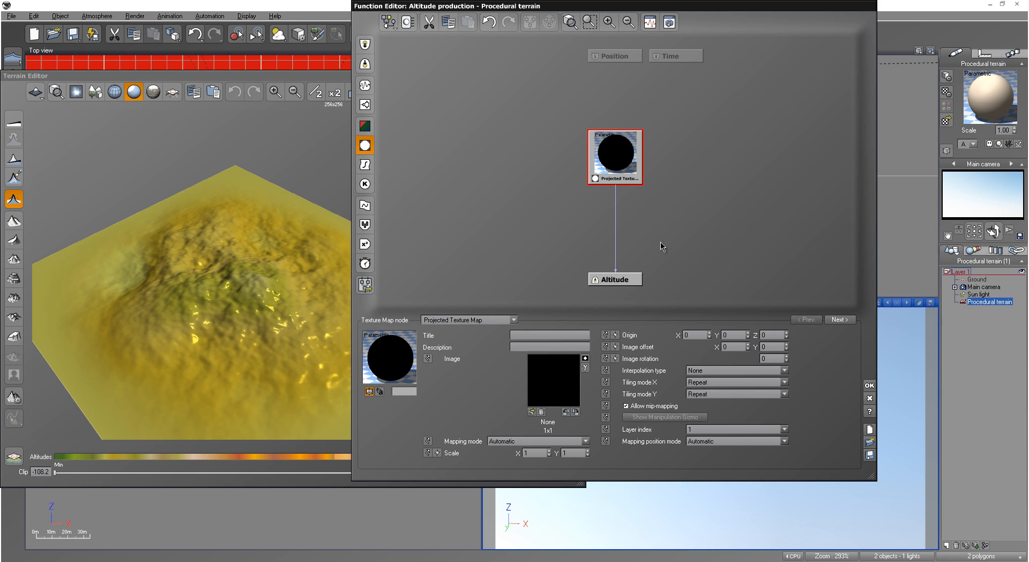
Step: Set the projected texture map node's interpolation type to Bicubic
{"action": "left_click", "coordinate": [766, 371]}
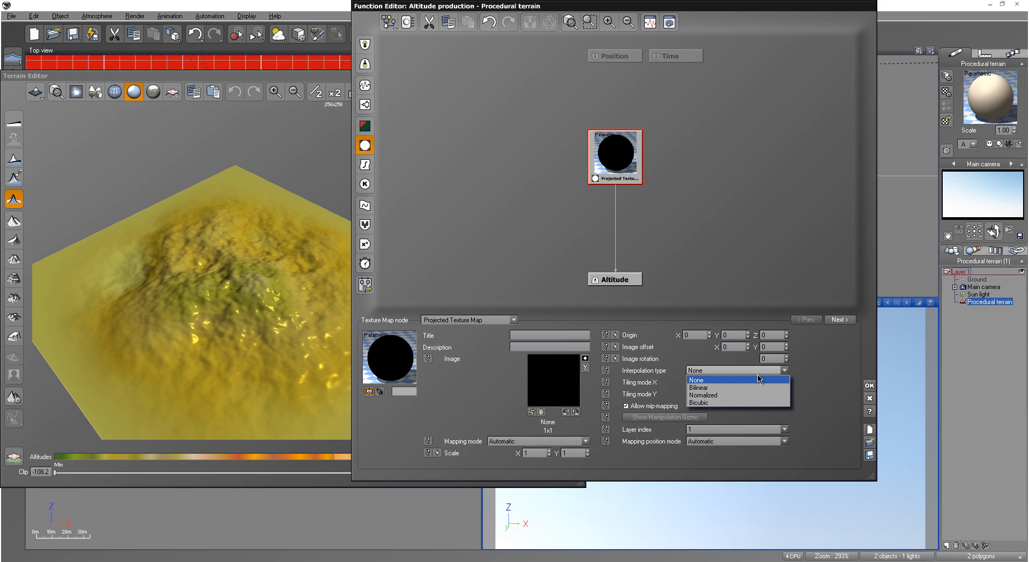
{"action": "left_click", "coordinate": [740, 401]}
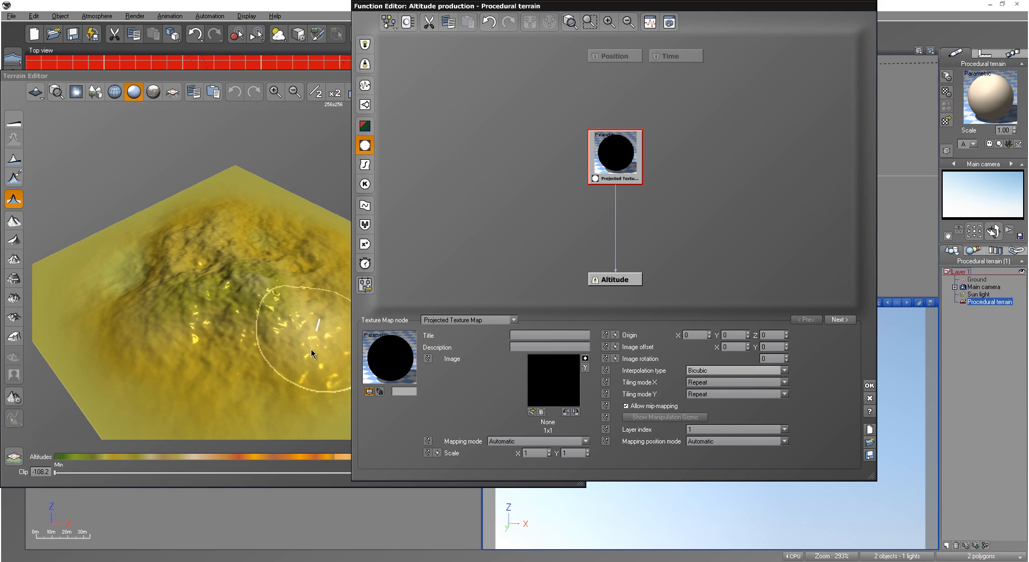
{"action": "left_click", "coordinate": [720, 370]}
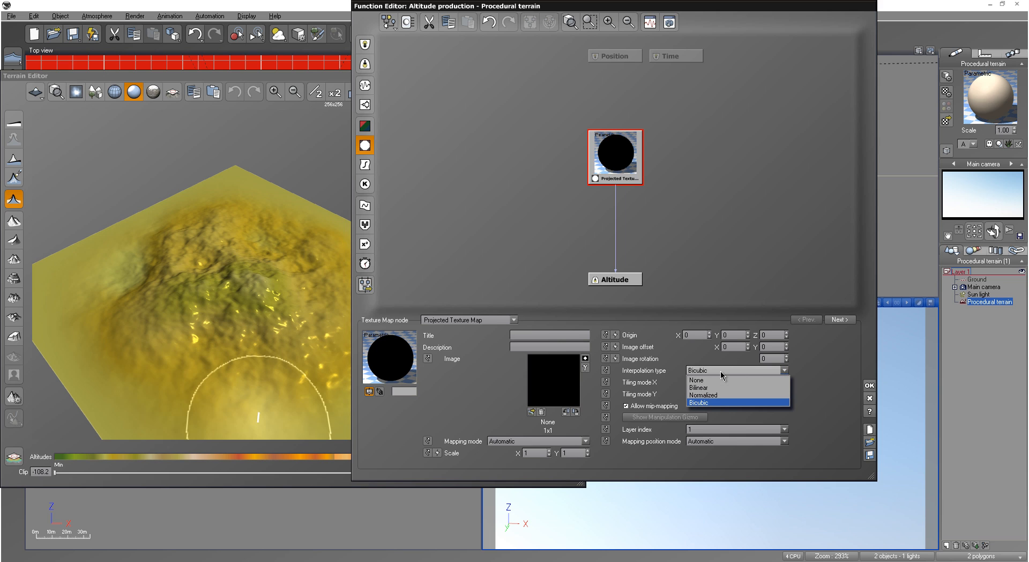
{"action": "left_click", "coordinate": [718, 402]}
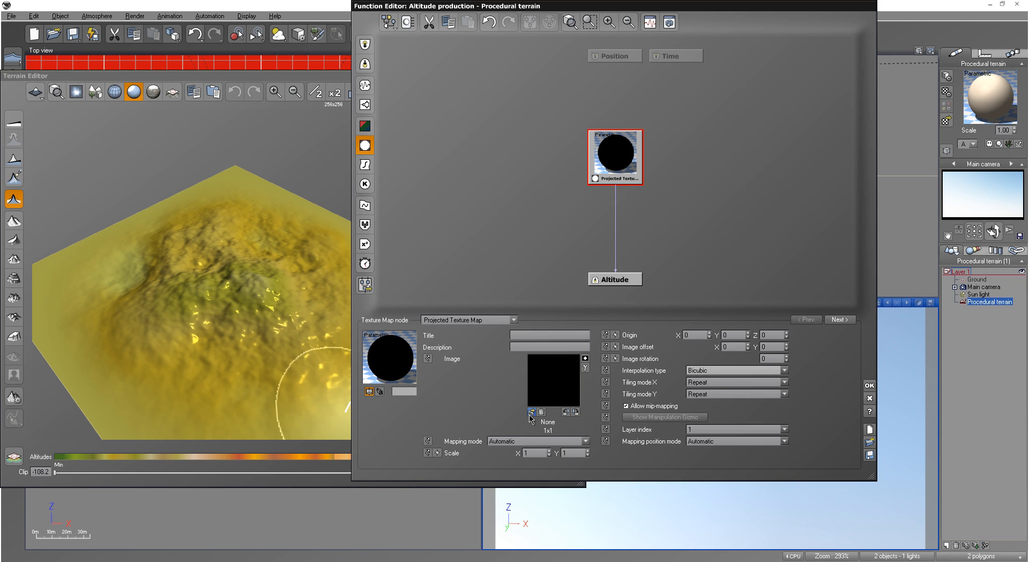
Step: Load the tutorial terrain TIFF from the Desktop as the projected texture map's image and accept the altitude function
{"action": "left_click", "coordinate": [532, 412]}
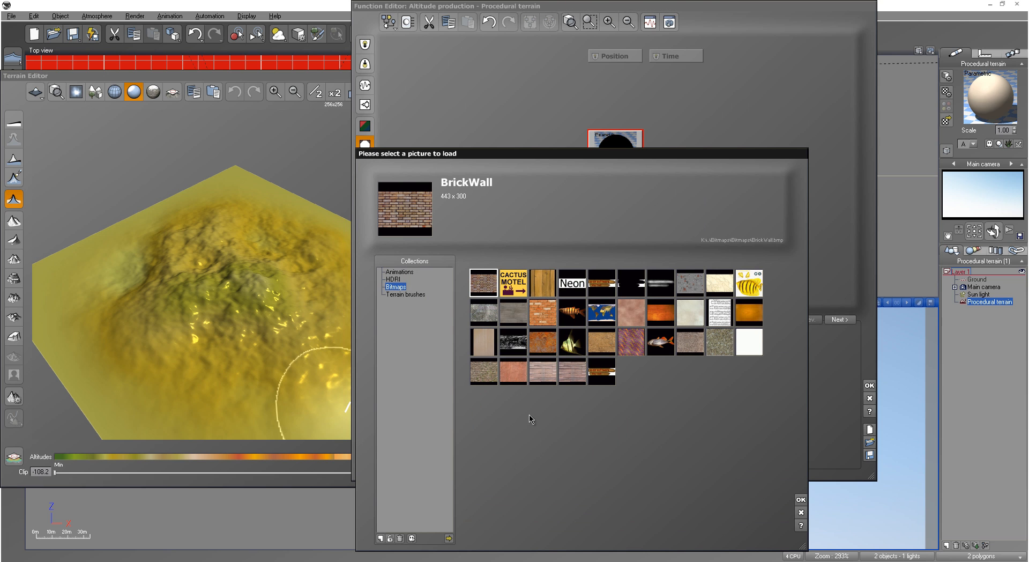
{"action": "left_click", "coordinate": [449, 538]}
{"action": "scroll", "coordinate": [712, 326], "scroll_direction": "down", "scroll_amount": 10}
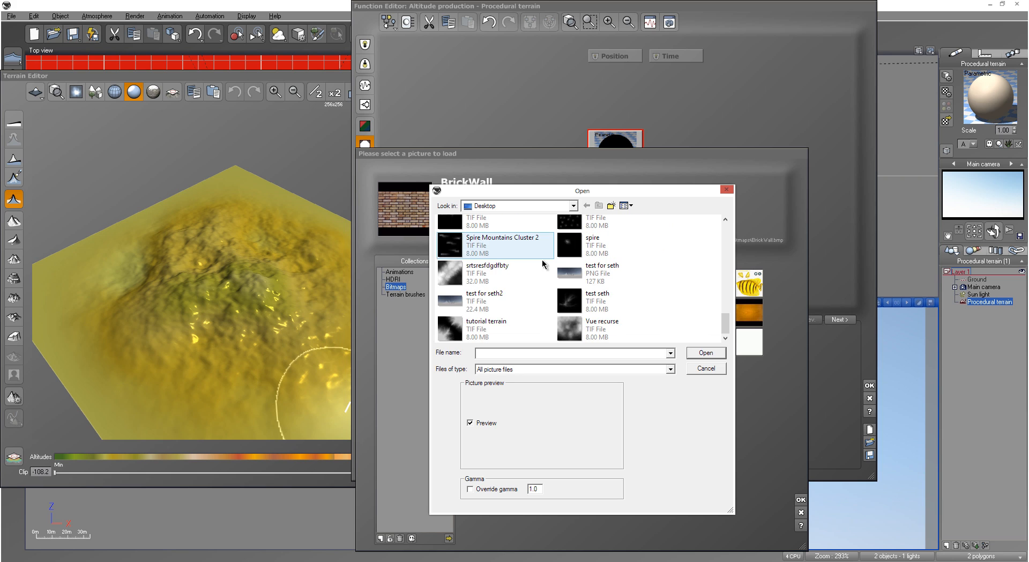
{"action": "left_click", "coordinate": [499, 328]}
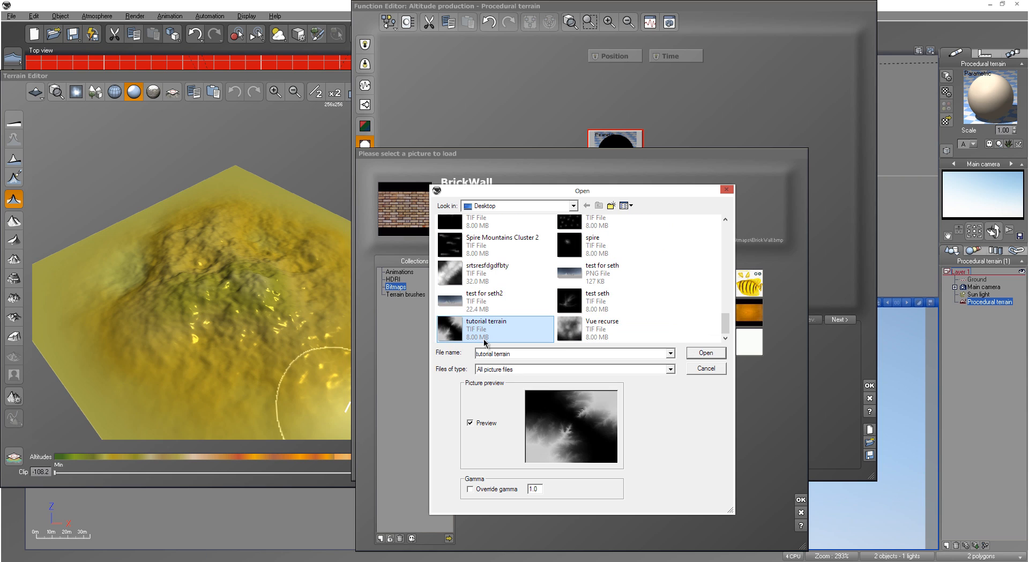
{"action": "left_click", "coordinate": [706, 353]}
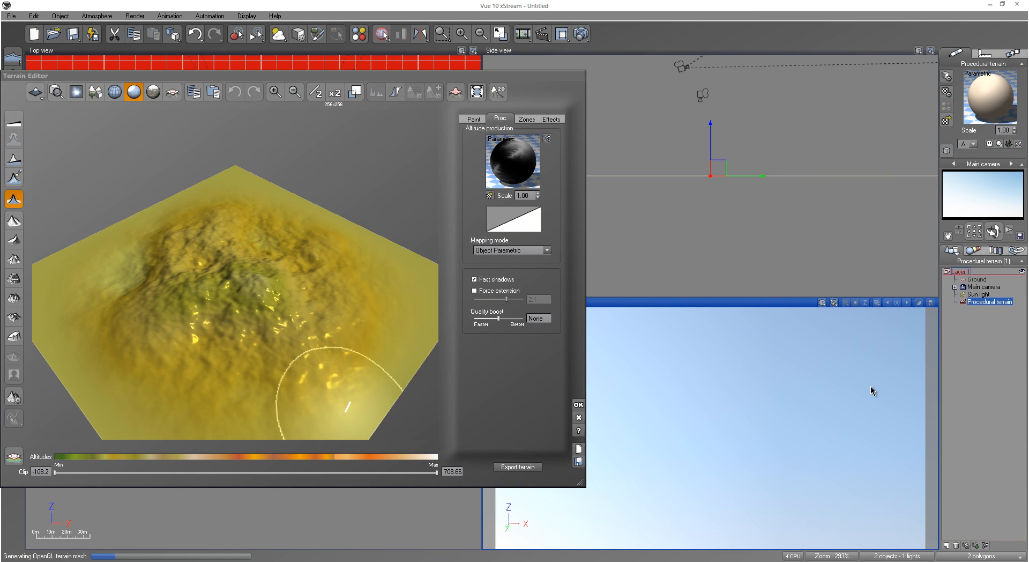
{"action": "left_click", "coordinate": [869, 385]}
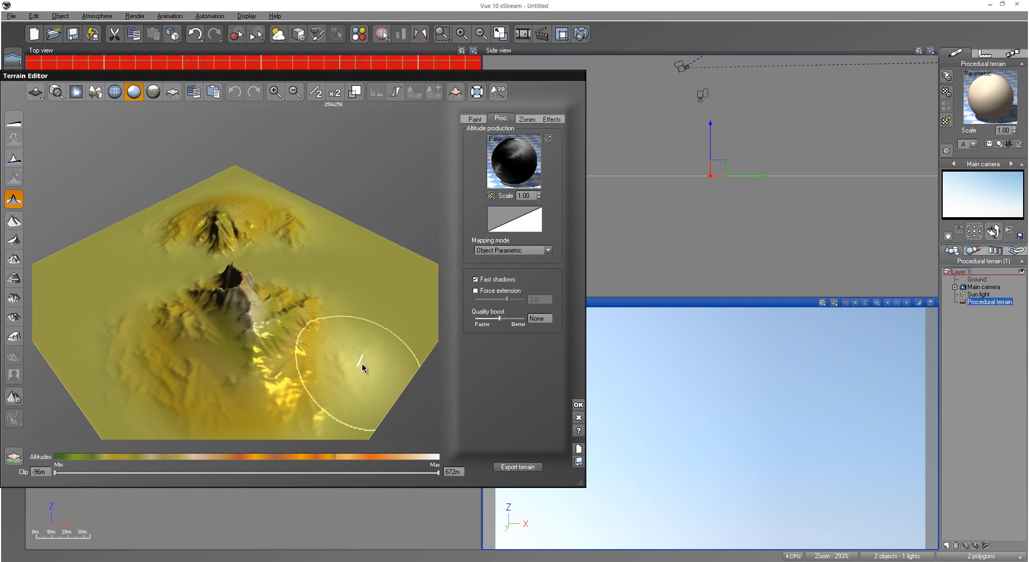
Step: Turn off Zero edges for the procedural terrain, inspect its relief from several angles, and accept the terrain edits
{"action": "mouse_move", "coordinate": [176, 311]}
{"action": "right_mouse_down"}
{"action": "mouse_move", "coordinate": [176, 284]}
{"action": "mouse_move", "coordinate": [175, 296]}
{"action": "right_mouse_up"}
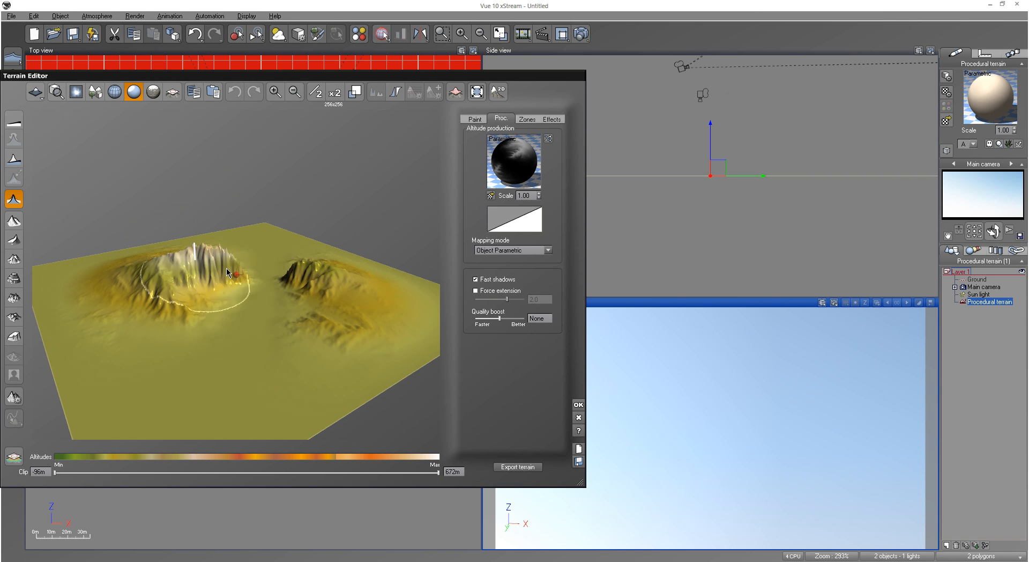
{"action": "left_click", "coordinate": [18, 196]}
{"action": "mouse_move", "coordinate": [262, 323]}
{"action": "right_mouse_down"}
{"action": "mouse_move", "coordinate": [315, 303]}
{"action": "mouse_move", "coordinate": [355, 382]}
{"action": "mouse_move", "coordinate": [186, 325]}
{"action": "right_mouse_up"}
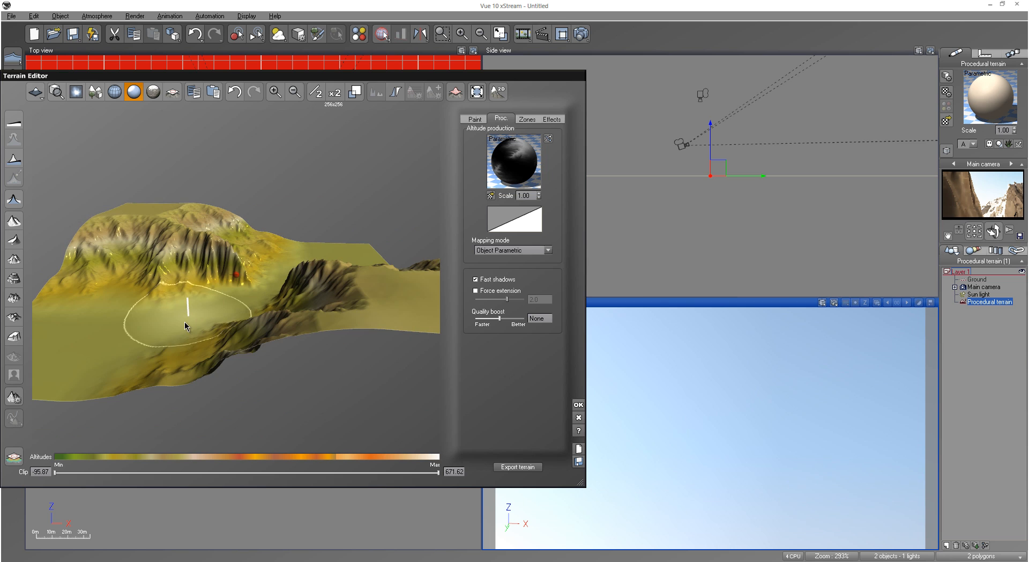
{"action": "right_click_drag", "start_coordinate": [265, 281], "coordinate": [335, 298]}
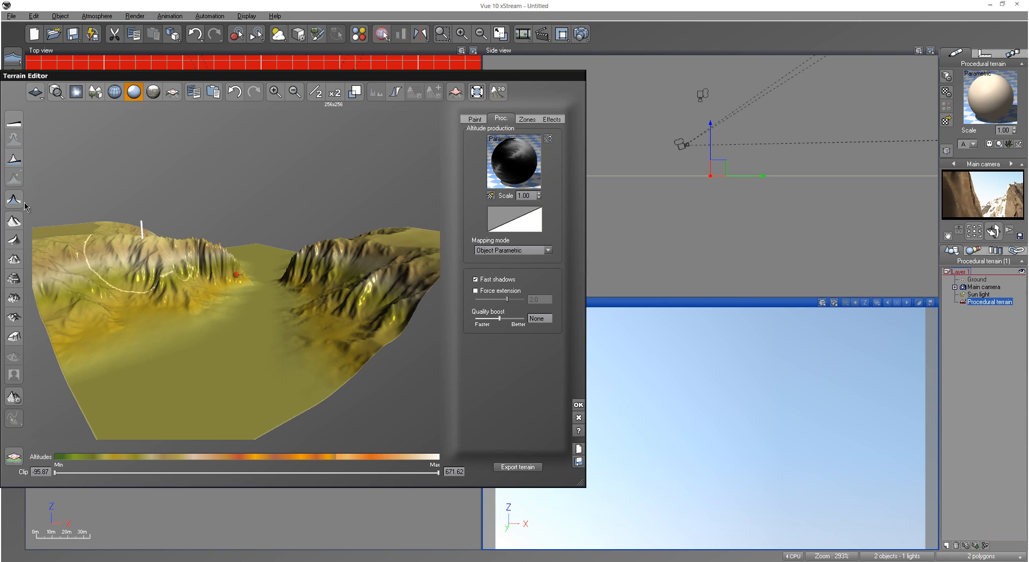
{"action": "mouse_move", "coordinate": [270, 276]}
{"action": "right_mouse_down"}
{"action": "mouse_move", "coordinate": [316, 351]}
{"action": "mouse_move", "coordinate": [269, 270]}
{"action": "right_mouse_up"}
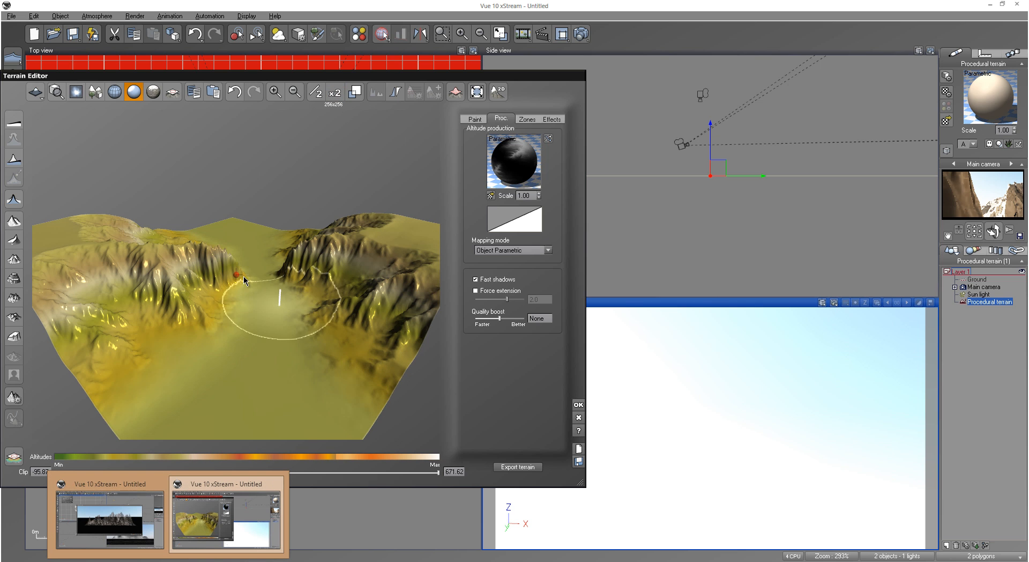
{"action": "right_click_drag", "start_coordinate": [155, 351], "coordinate": [219, 350]}
{"action": "right_click_drag", "start_coordinate": [338, 326], "coordinate": [315, 279]}
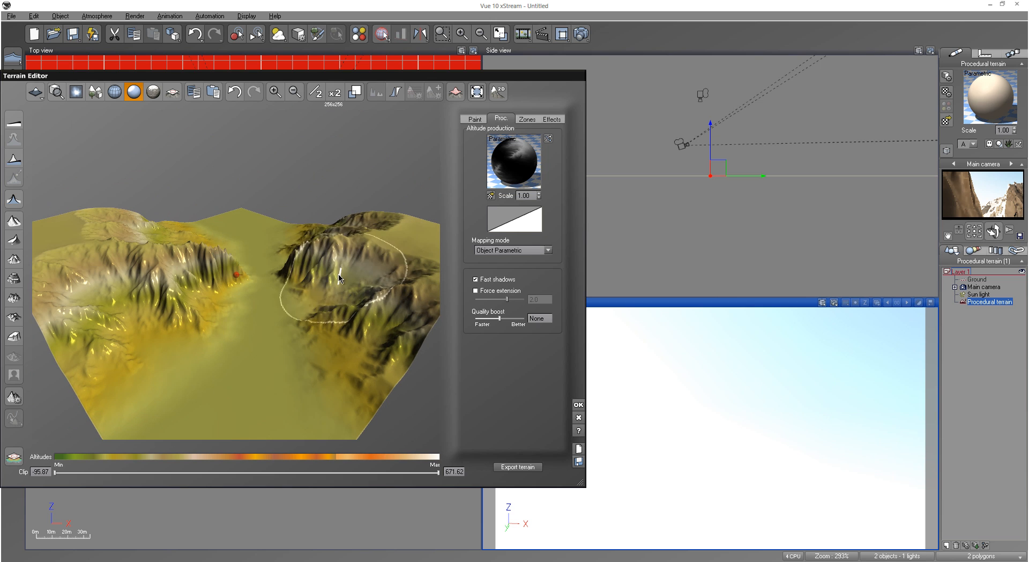
{"action": "left_click", "coordinate": [579, 405]}
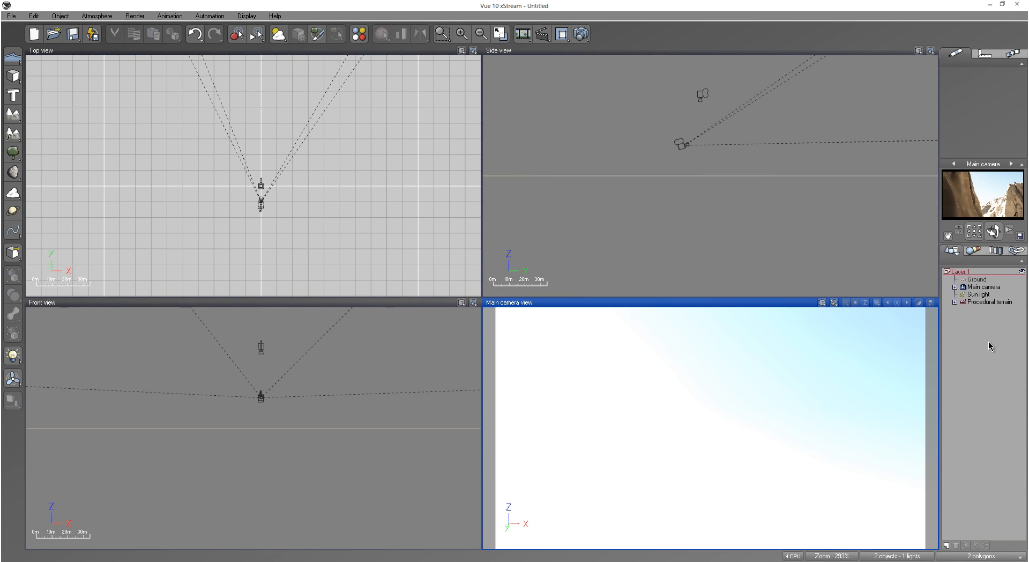
Step: Select the procedural terrain and set its X size to 22 km
{"action": "left_click", "coordinate": [985, 302]}
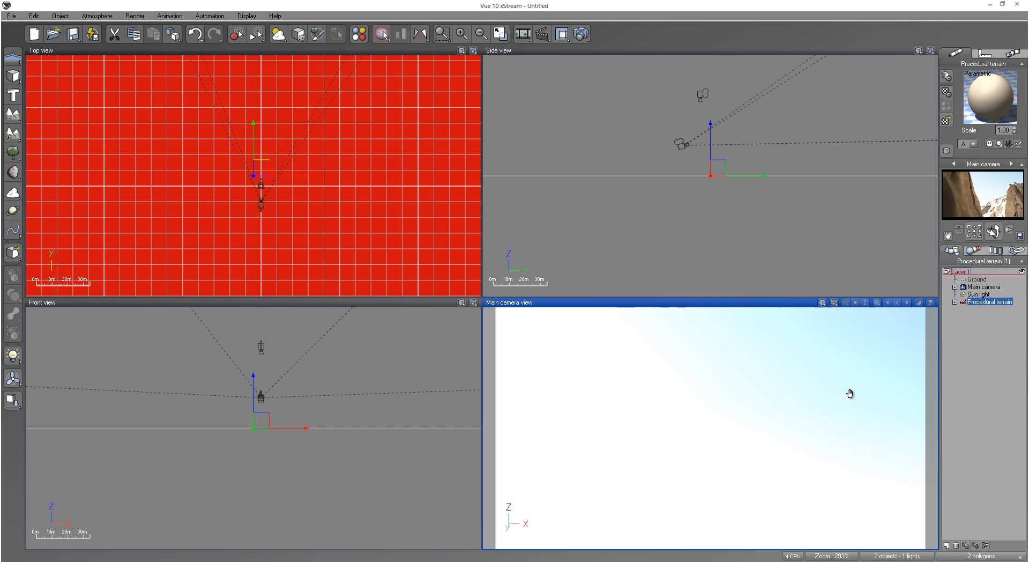
{"action": "right_click_drag", "start_coordinate": [850, 393], "coordinate": [948, 328]}
{"action": "left_click_drag", "start_coordinate": [994, 231], "coordinate": [951, 256]}
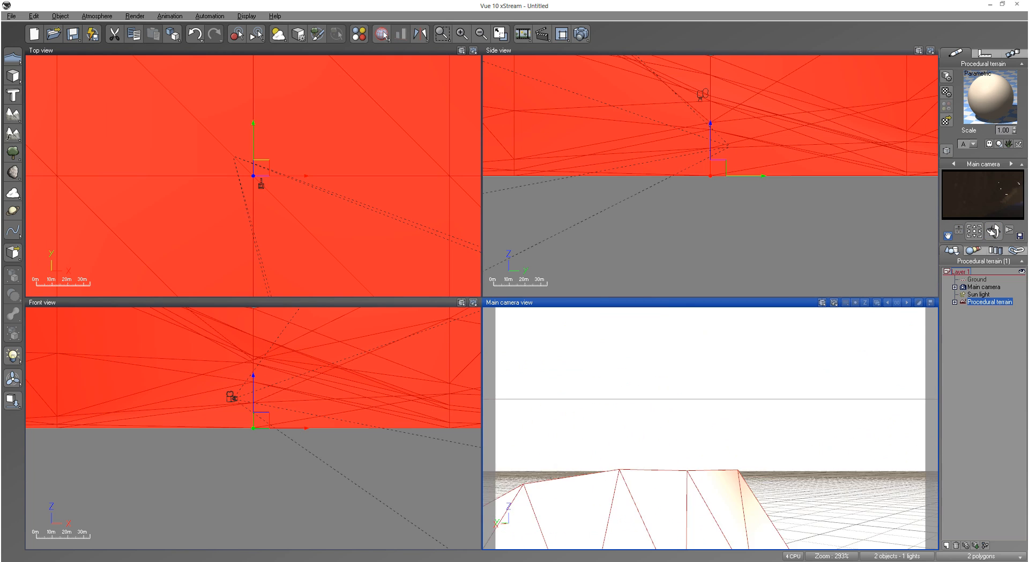
{"action": "scroll", "coordinate": [395, 215], "scroll_direction": "down", "scroll_amount": 5}
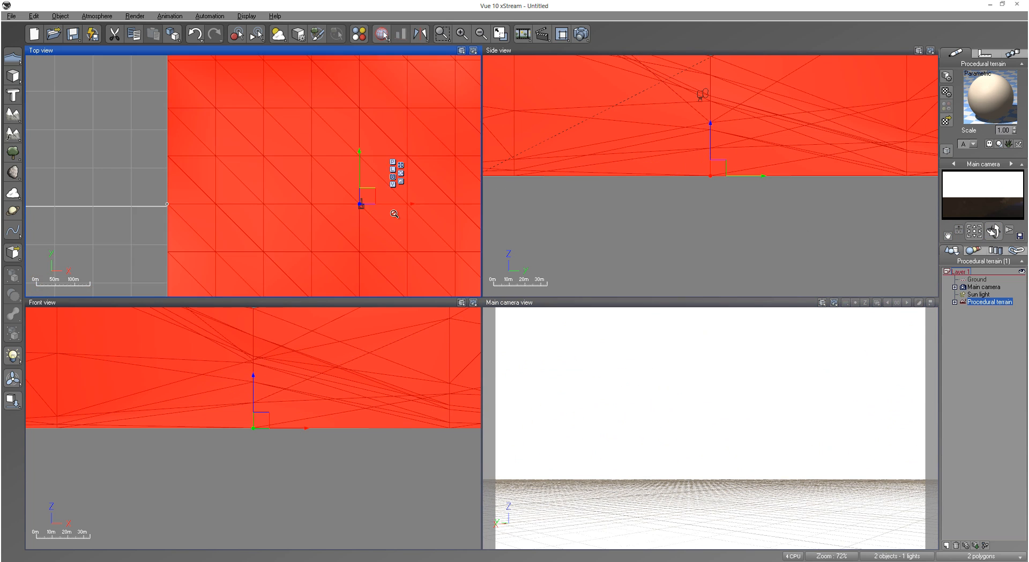
{"action": "scroll", "coordinate": [395, 214], "scroll_direction": "down", "scroll_amount": 10}
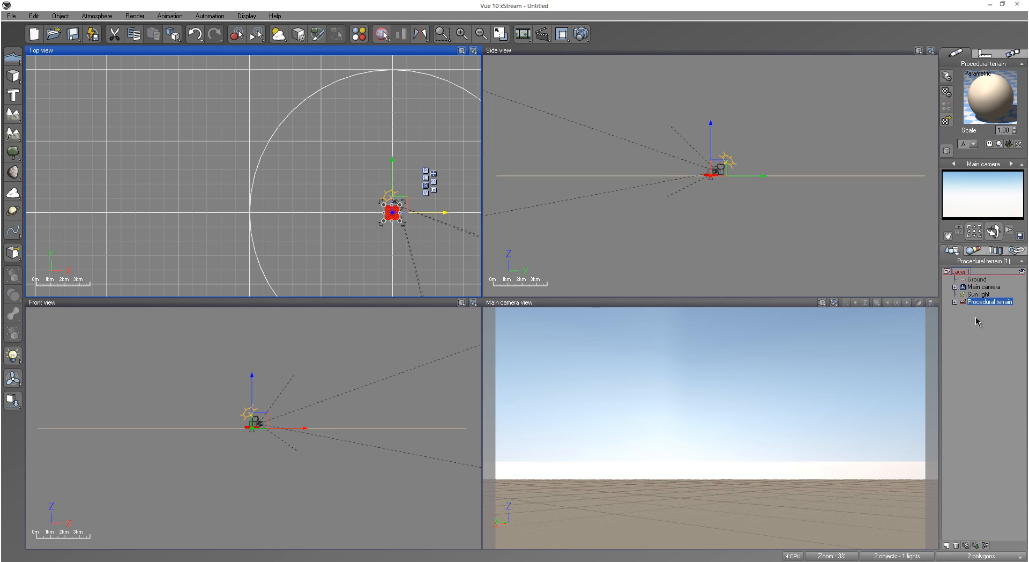
{"action": "left_click", "coordinate": [985, 54]}
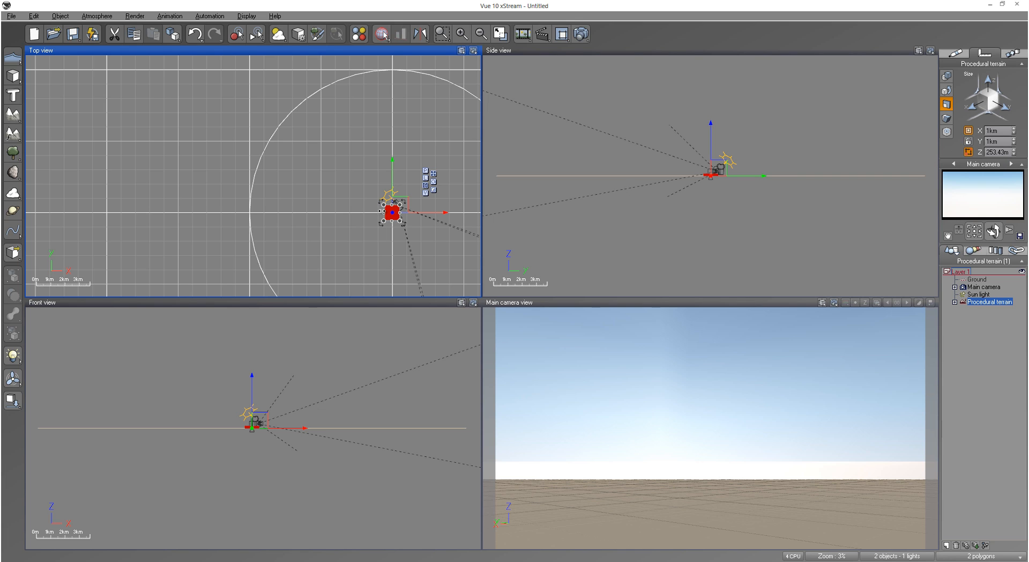
{"action": "left_click_drag", "start_coordinate": [379, 211], "coordinate": [367, 213]}
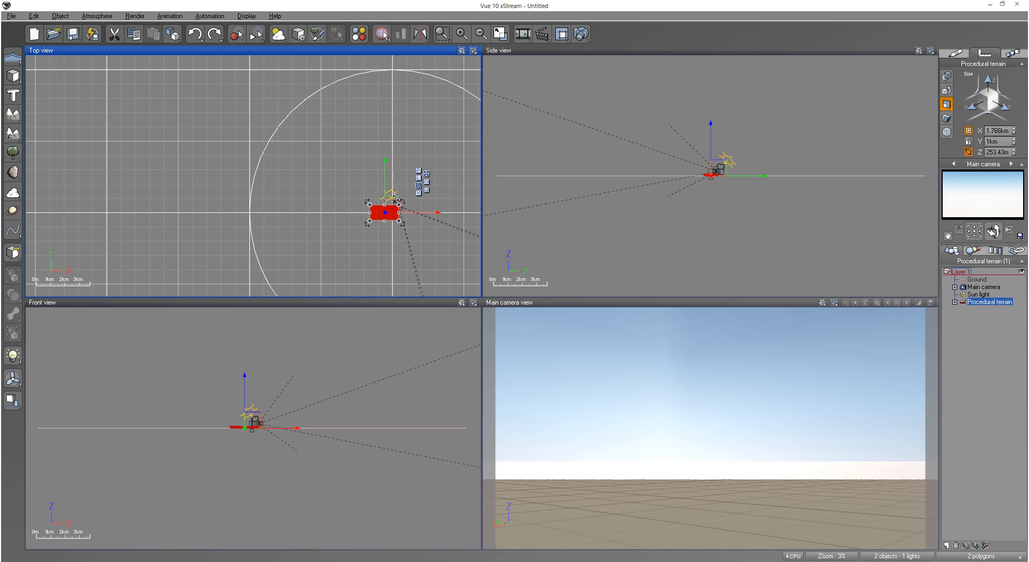
{"action": "left_click", "coordinate": [1003, 130]}
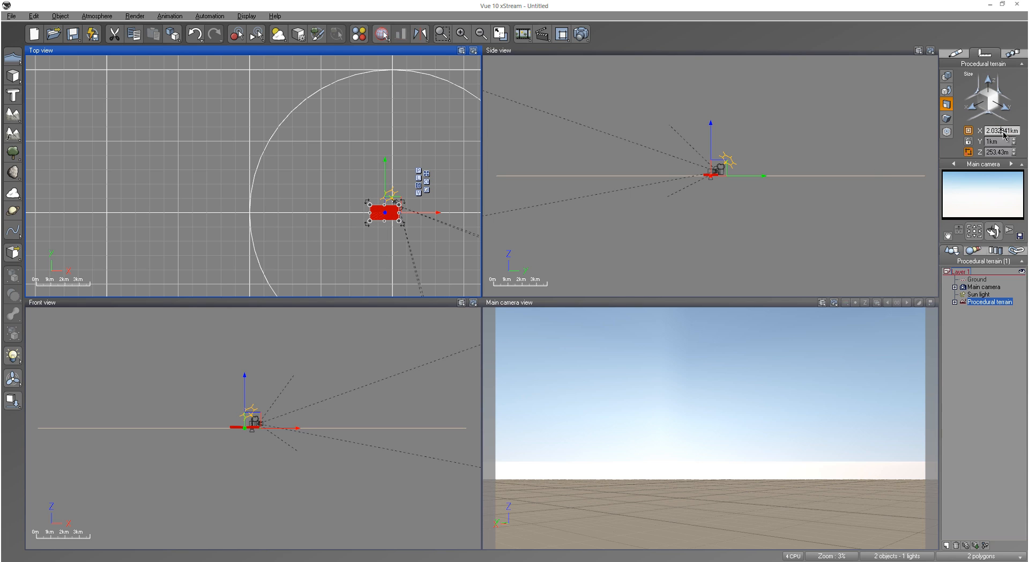
{"action": "type", "text": "22"}
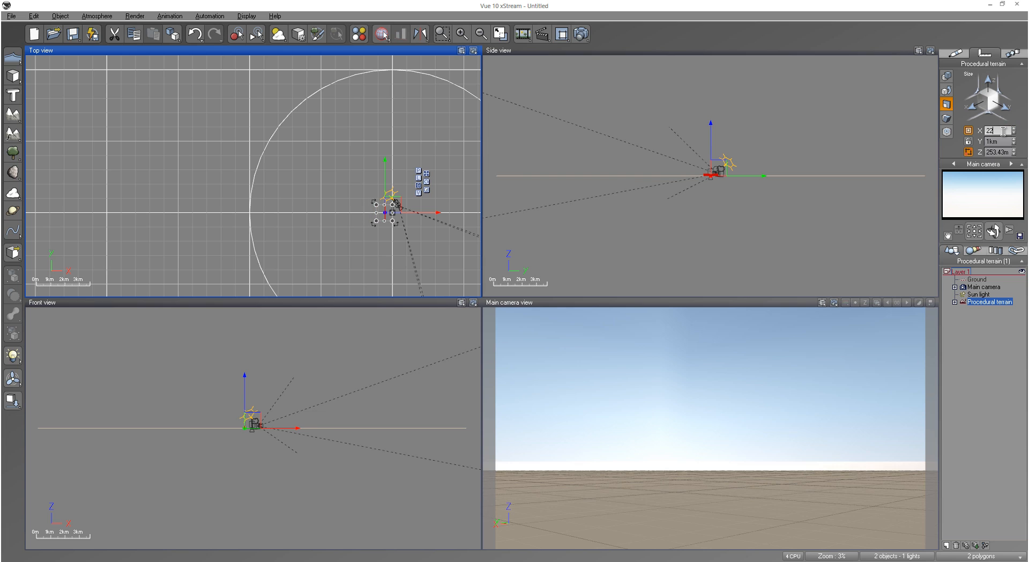
{"action": "type", "text": "km"}
{"action": "key", "text": "Return"}
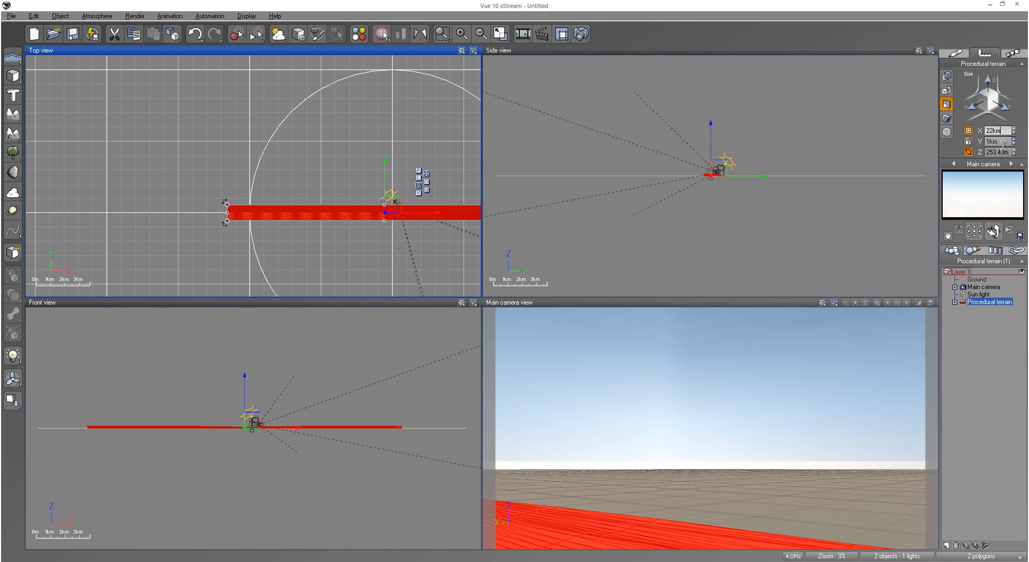
Step: Set the procedural terrain's Y size to 3500 m and check its shape through the main camera
{"action": "left_click", "coordinate": [1003, 143]}
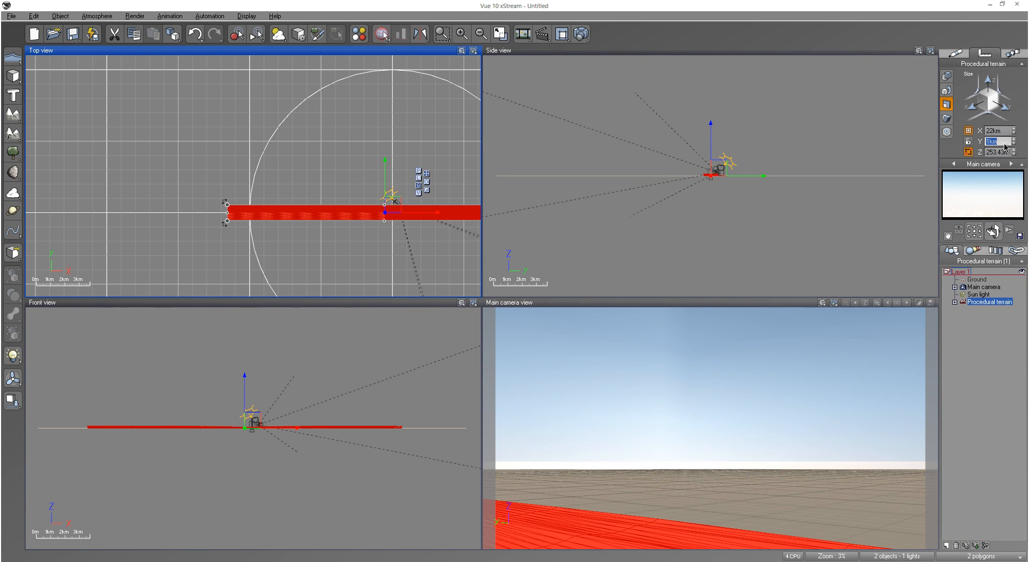
{"action": "type", "text": "3500m"}
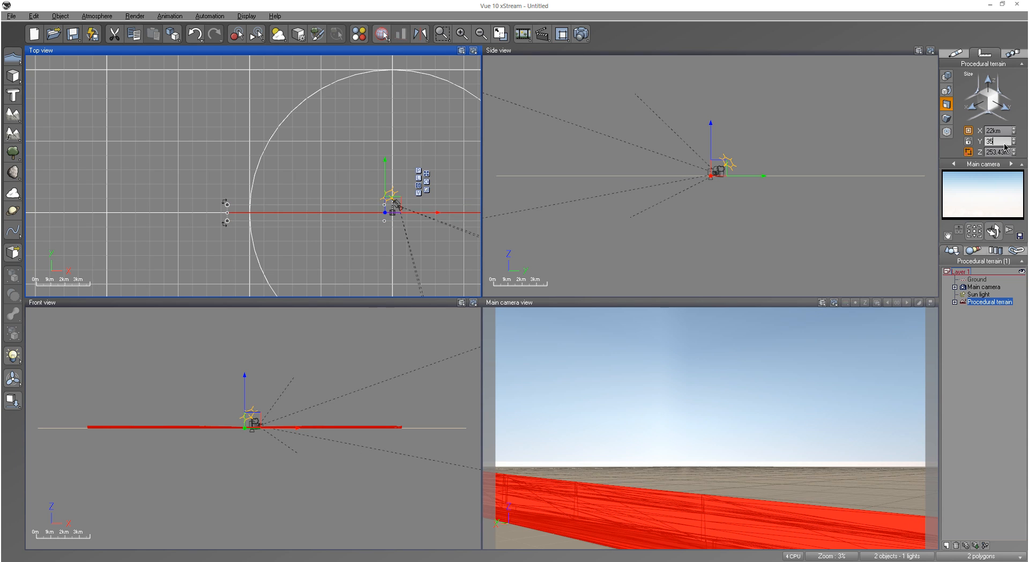
{"action": "left_click", "coordinate": [1004, 373]}
{"action": "right_click_drag", "start_coordinate": [745, 433], "coordinate": [748, 394]}
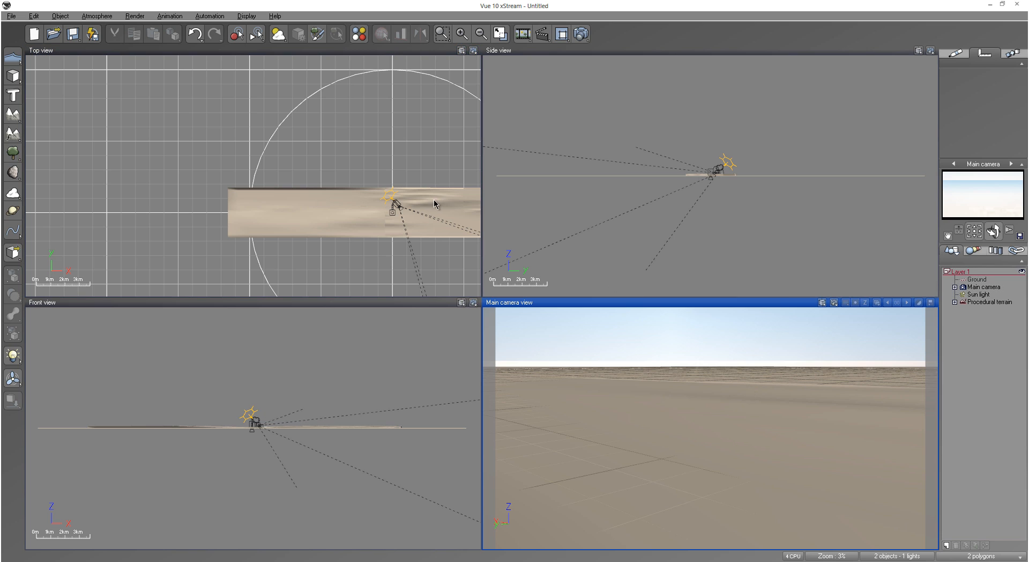
Step: Stretch the procedural terrain to about 17.7 km along Y and about 623 m in height
{"action": "left_click", "coordinate": [352, 201]}
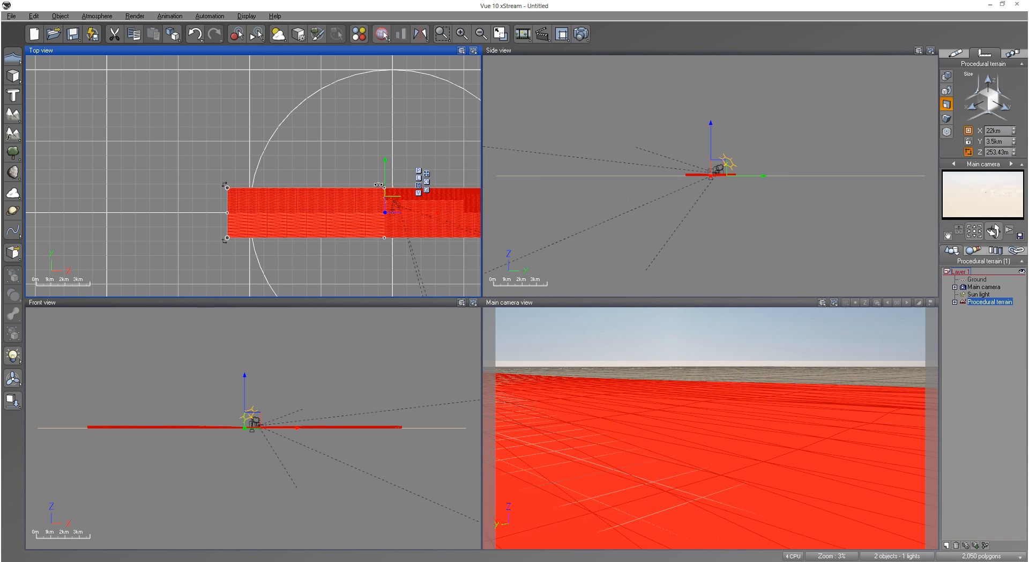
{"action": "left_click_drag", "start_coordinate": [385, 187], "coordinate": [385, 88]}
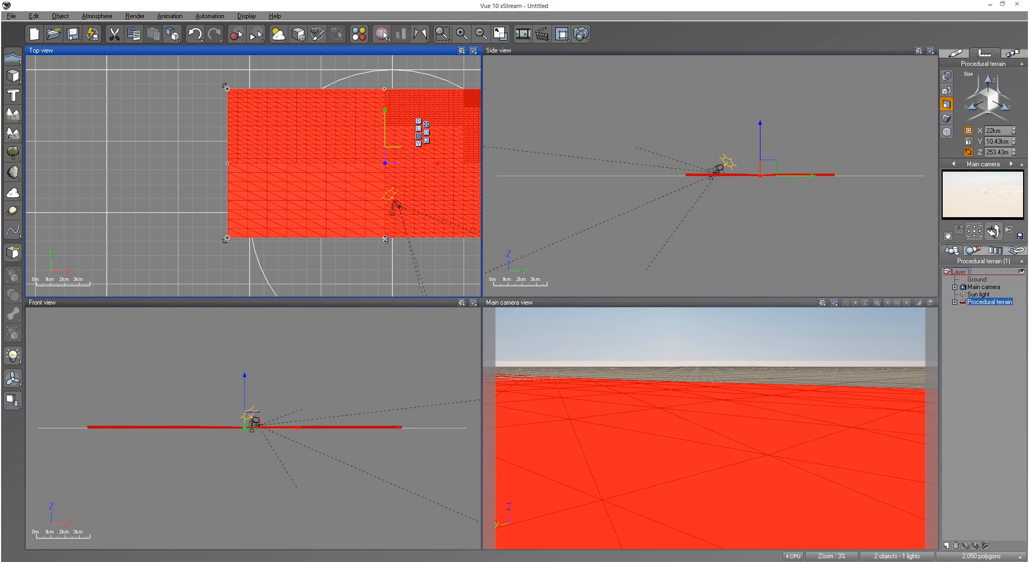
{"action": "left_click_drag", "start_coordinate": [385, 239], "coordinate": [374, 322]}
{"action": "left_click_drag", "start_coordinate": [375, 343], "coordinate": [377, 347]}
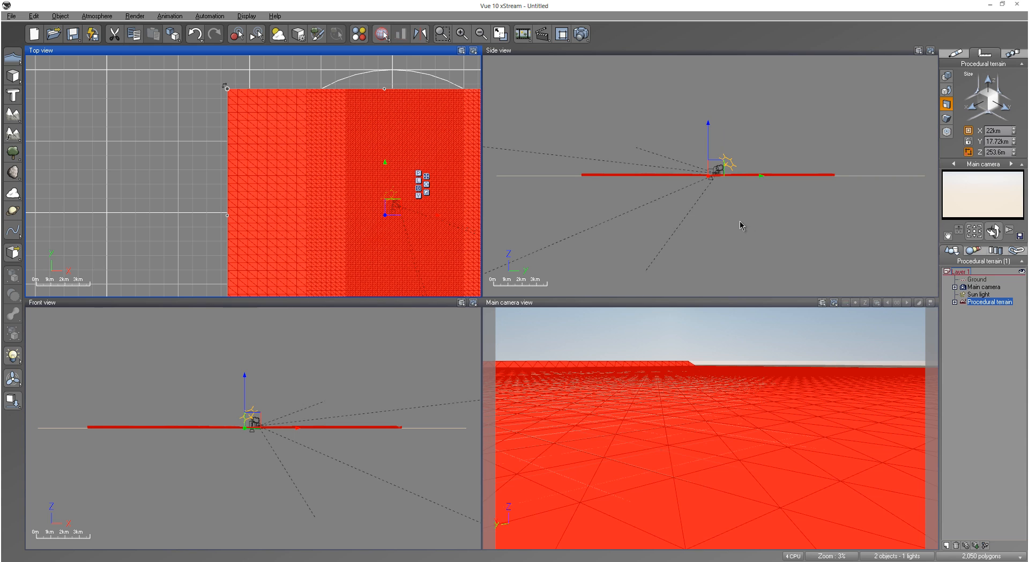
{"action": "left_click", "coordinate": [706, 168]}
{"action": "left_click_drag", "start_coordinate": [707, 168], "coordinate": [707, 154]}
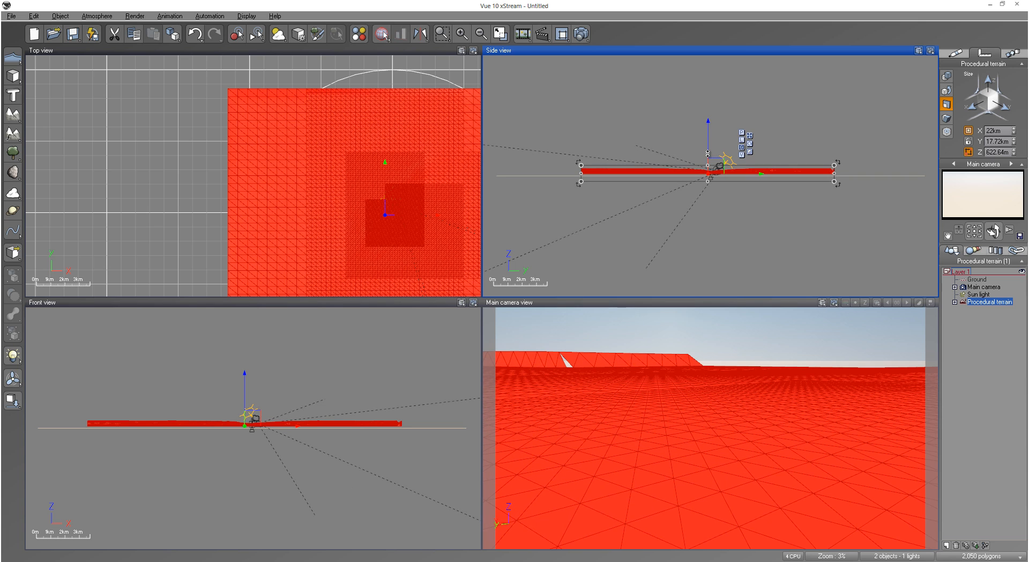
Step: Set the procedural terrain's Y size to 22 km and its Z size to 3500 m
{"action": "left_click", "coordinate": [1004, 142]}
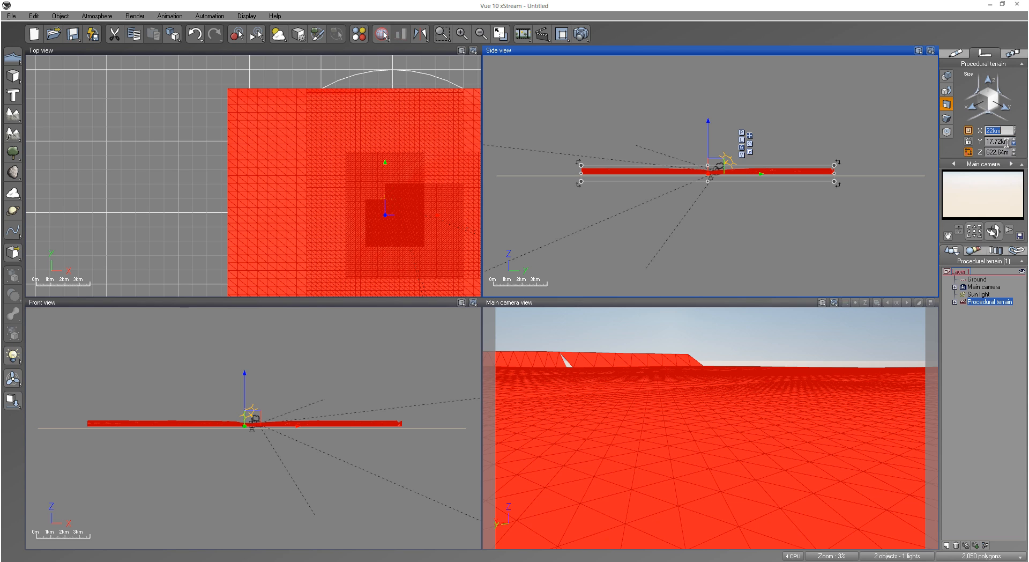
{"action": "type", "text": "22"}
{"action": "key", "text": "Return"}
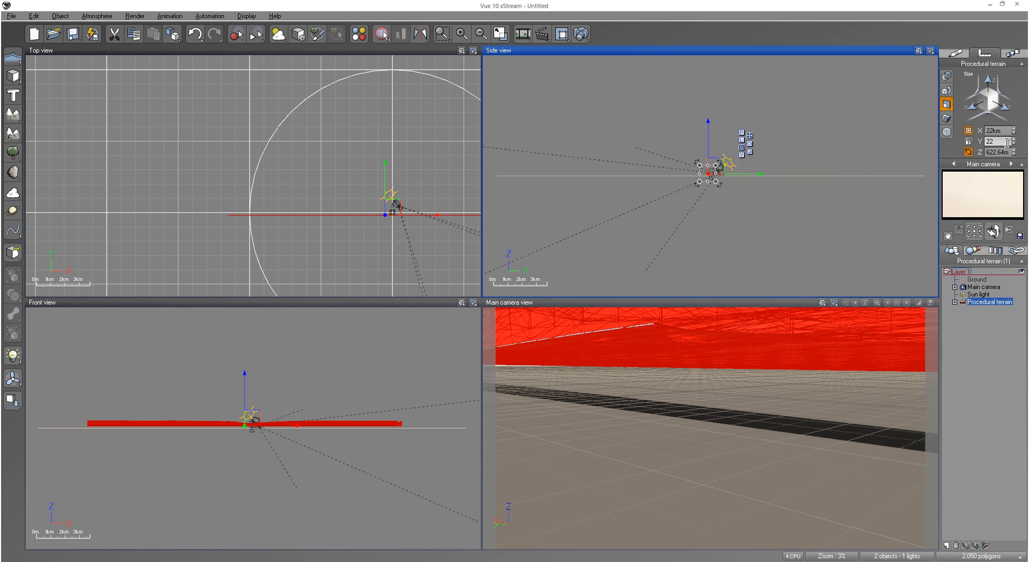
{"action": "left_click", "coordinate": [1000, 153]}
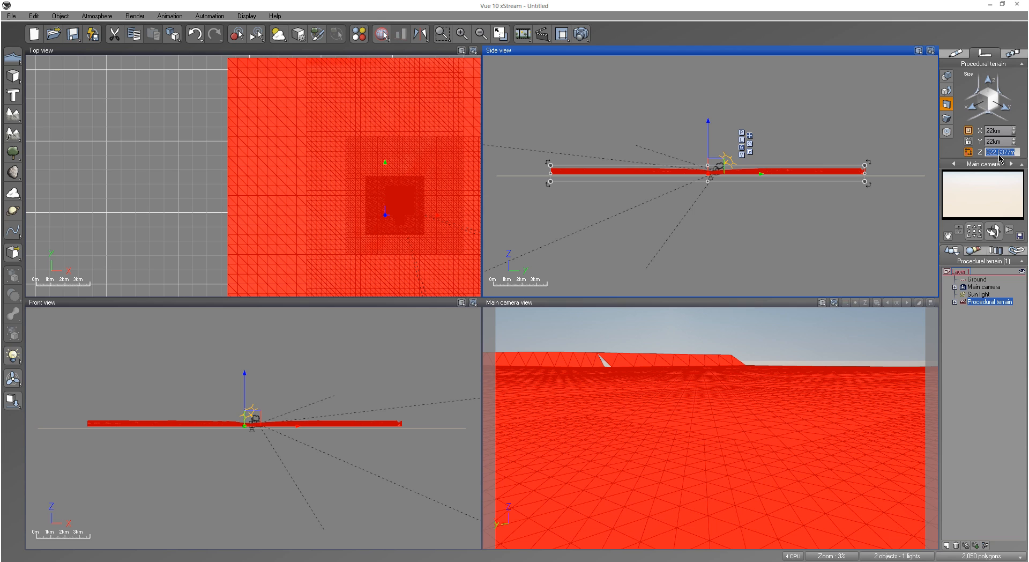
{"action": "type", "text": "3500"}
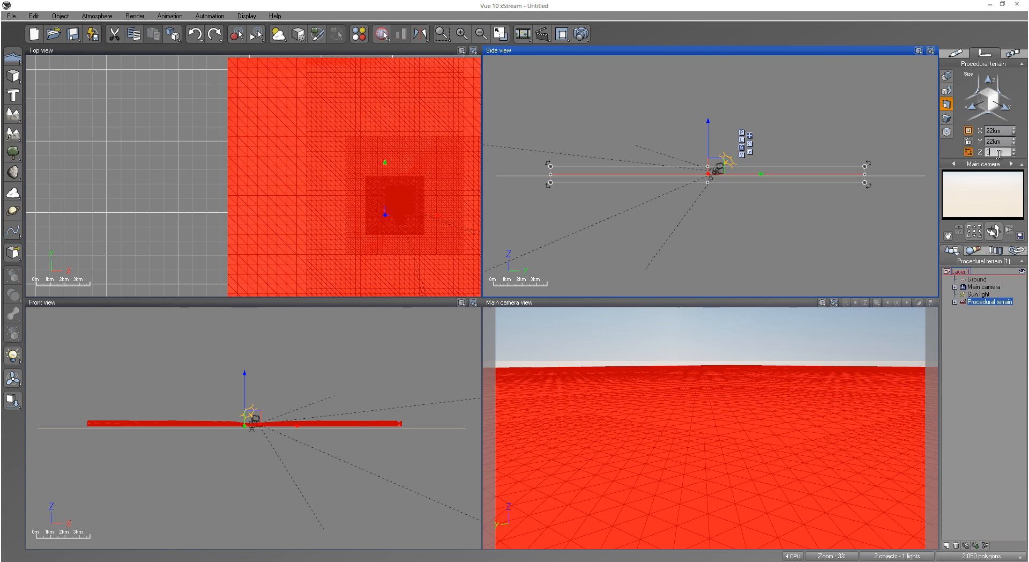
{"action": "key", "text": "Return"}
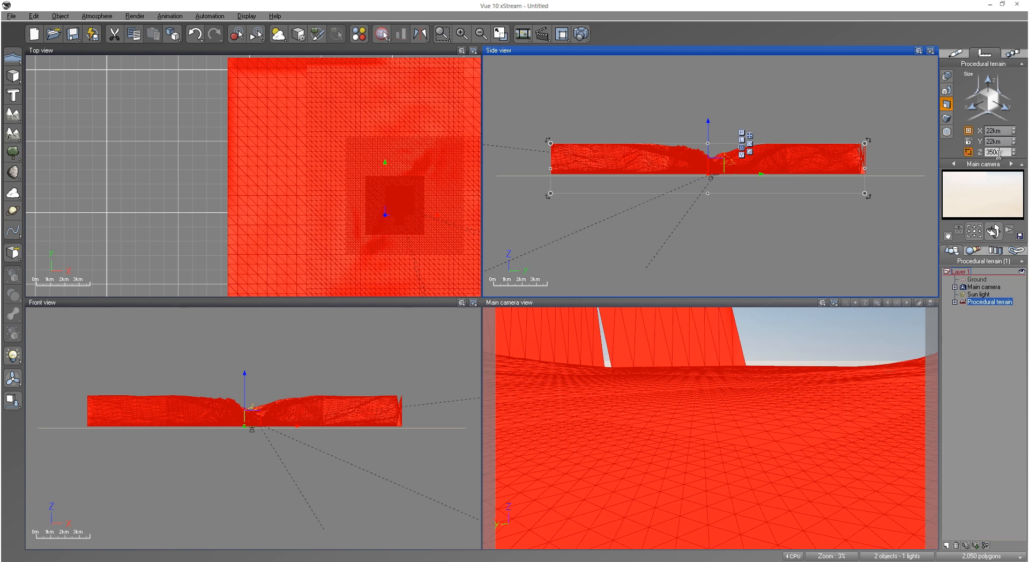
Step: Deselect the terrain, then raise and turn the main camera above the ridges to view the resized relief
{"action": "left_click", "coordinate": [985, 346]}
{"action": "right_click_drag", "start_coordinate": [772, 362], "coordinate": [932, 397]}
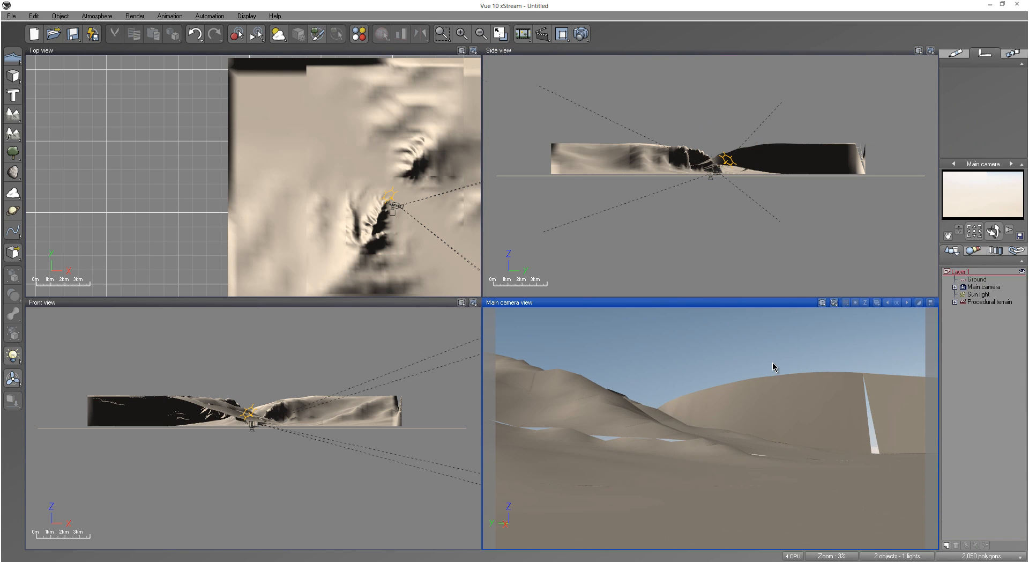
{"action": "left_click_drag", "start_coordinate": [992, 231], "coordinate": [948, 234]}
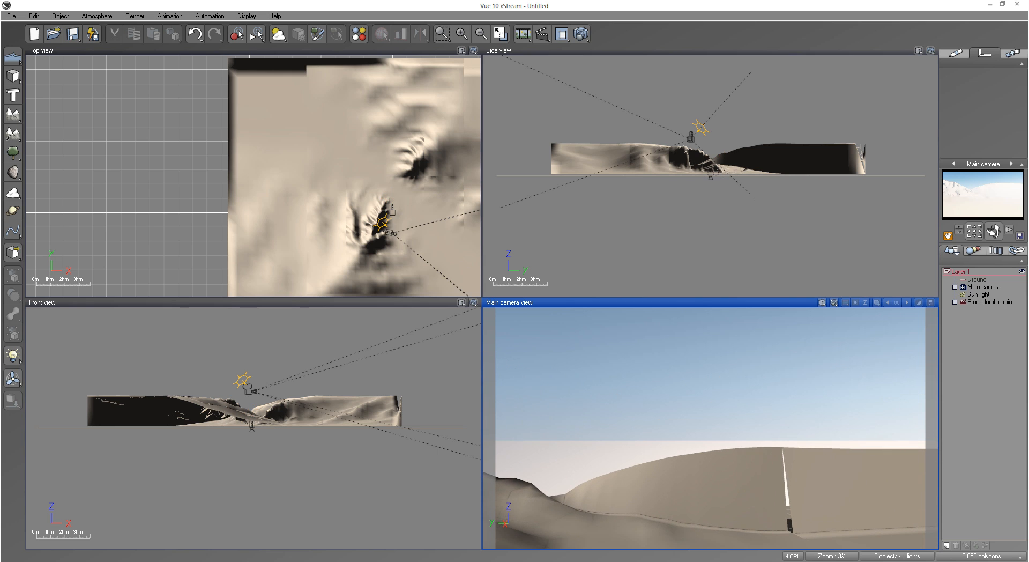
{"action": "right_click_drag", "start_coordinate": [791, 406], "coordinate": [842, 373]}
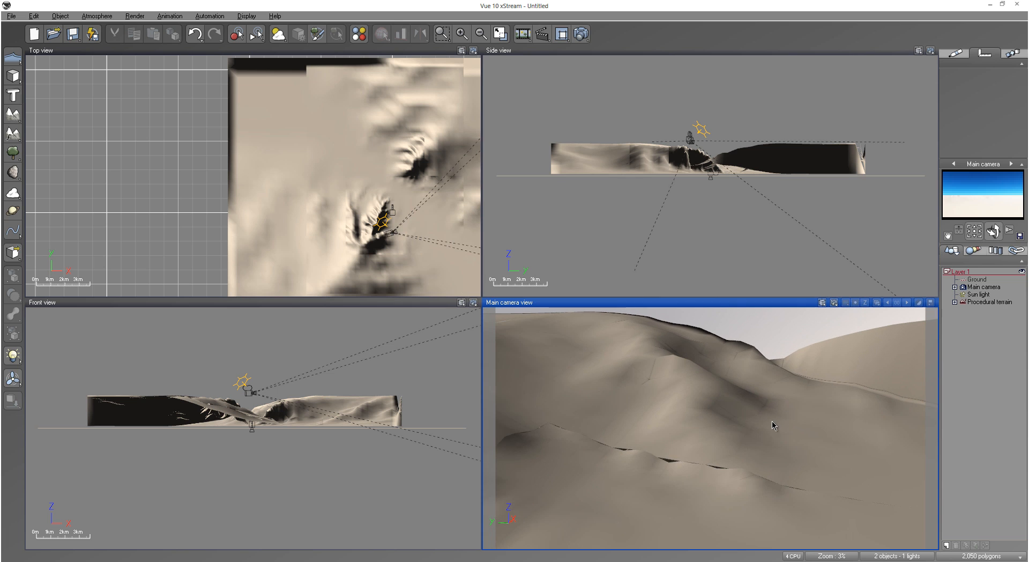
Step: Swing the main camera around and lower it near the valley floor to face the dark cliff from ground level
{"action": "right_click_drag", "start_coordinate": [762, 404], "coordinate": [1017, 396]}
{"action": "left_click_drag", "start_coordinate": [993, 231], "coordinate": [994, 322]}
{"action": "left_click_drag", "start_coordinate": [948, 236], "coordinate": [905, 489]}
{"action": "right_click_drag", "start_coordinate": [740, 383], "coordinate": [925, 503]}
{"action": "right_click_drag", "start_coordinate": [779, 468], "coordinate": [613, 415]}
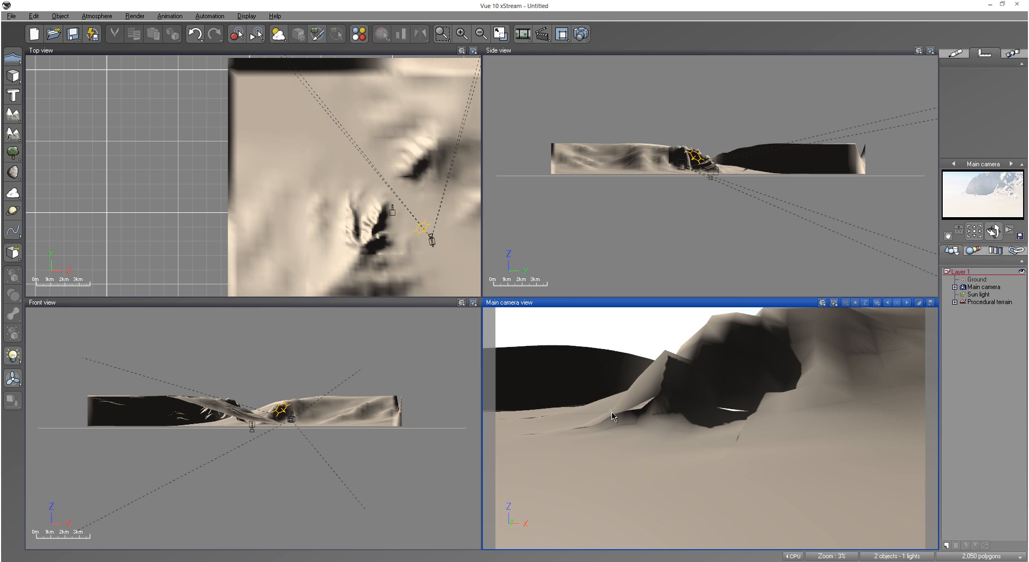
{"action": "right_click_drag", "start_coordinate": [683, 391], "coordinate": [678, 437]}
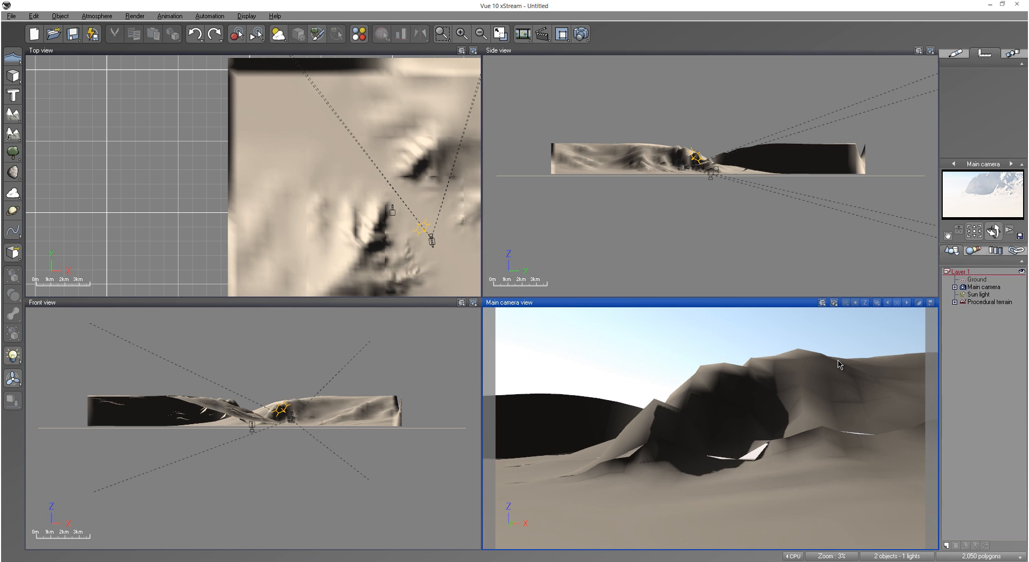
Step: Raise the main camera above the terrain and aim it down at the dark mountain face
{"action": "left_click_drag", "start_coordinate": [994, 231], "coordinate": [971, 220]}
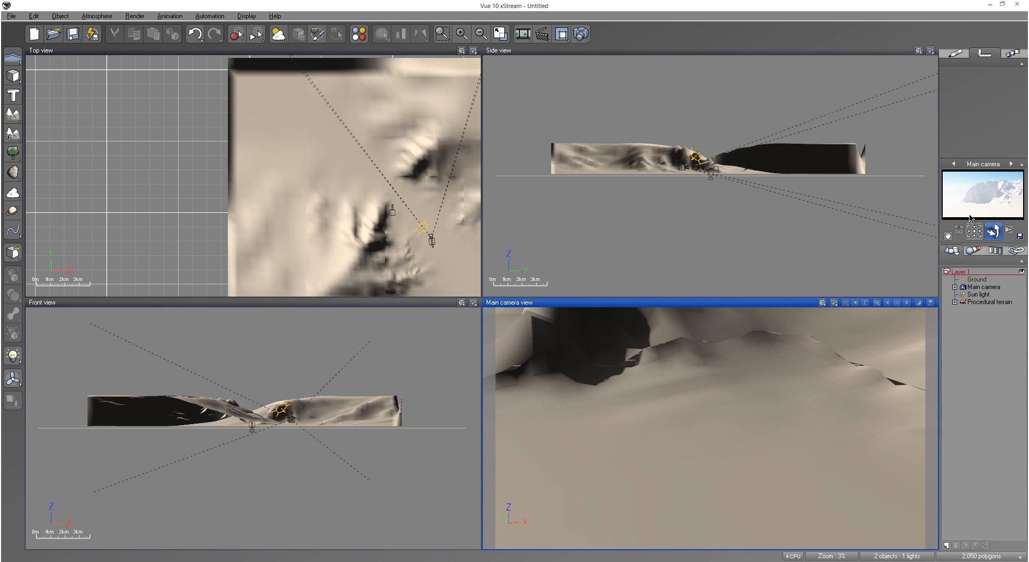
{"action": "right_click_drag", "start_coordinate": [683, 391], "coordinate": [684, 434]}
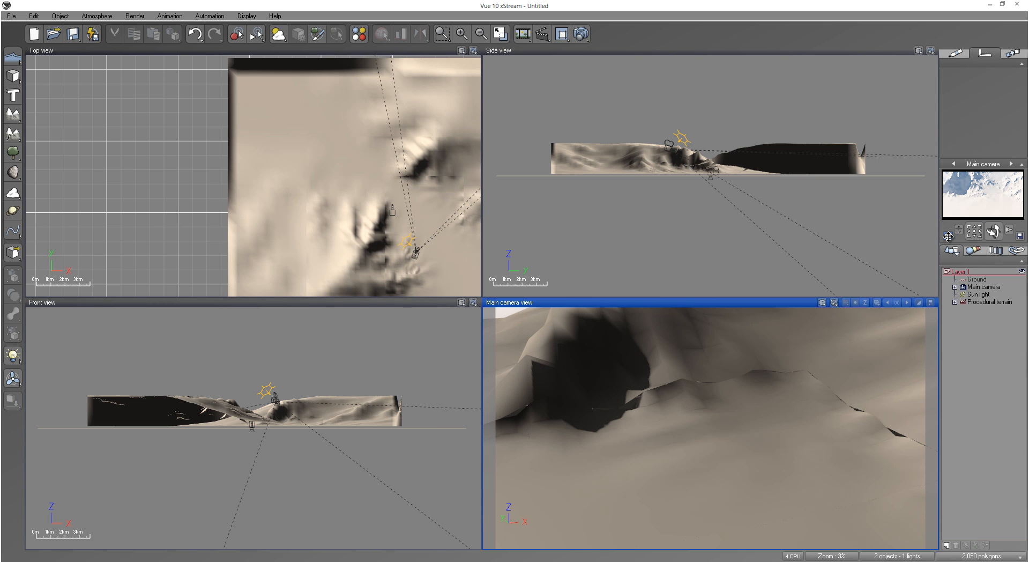
{"action": "right_click_drag", "start_coordinate": [653, 397], "coordinate": [792, 453]}
{"action": "right_click_drag", "start_coordinate": [770, 379], "coordinate": [738, 374]}
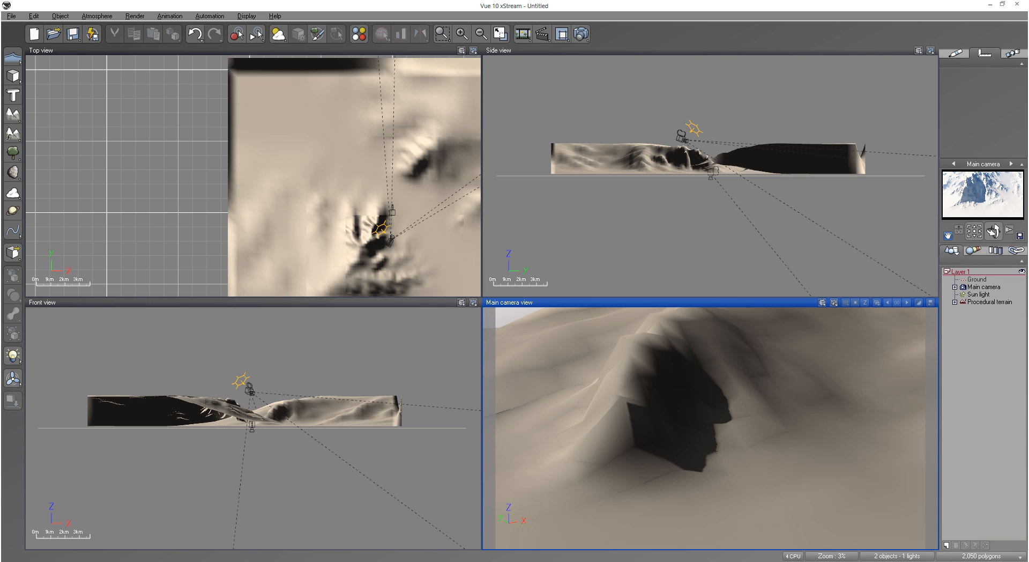
{"action": "left_click_drag", "start_coordinate": [974, 231], "coordinate": [975, 247]}
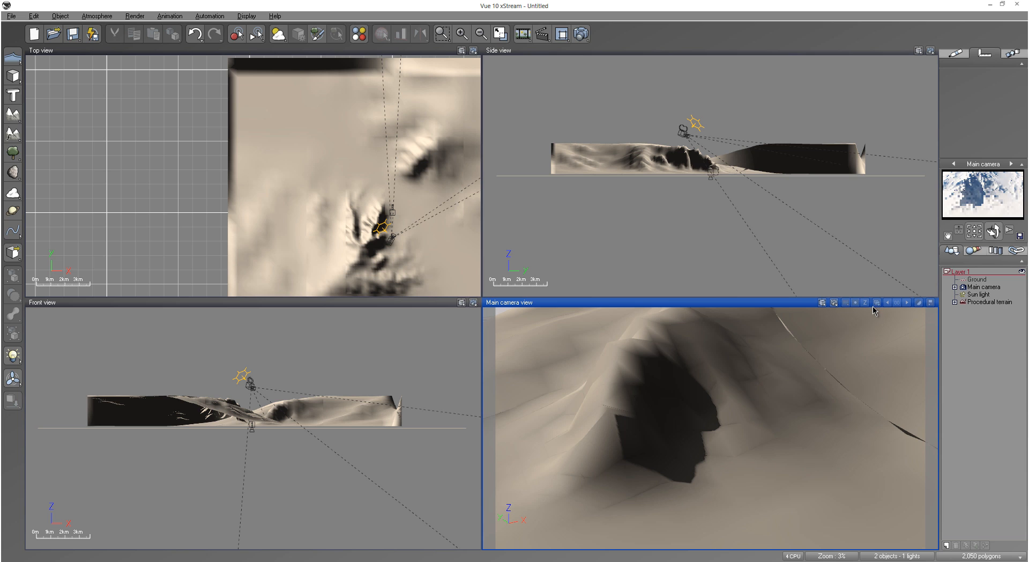
Step: Apply the distant version of the Monochromite - QuadSpinner Mineral Infinity material to the procedural terrain
{"action": "left_click", "coordinate": [992, 304]}
{"action": "left_click", "coordinate": [957, 53]}
{"action": "double_click", "coordinate": [999, 101]}
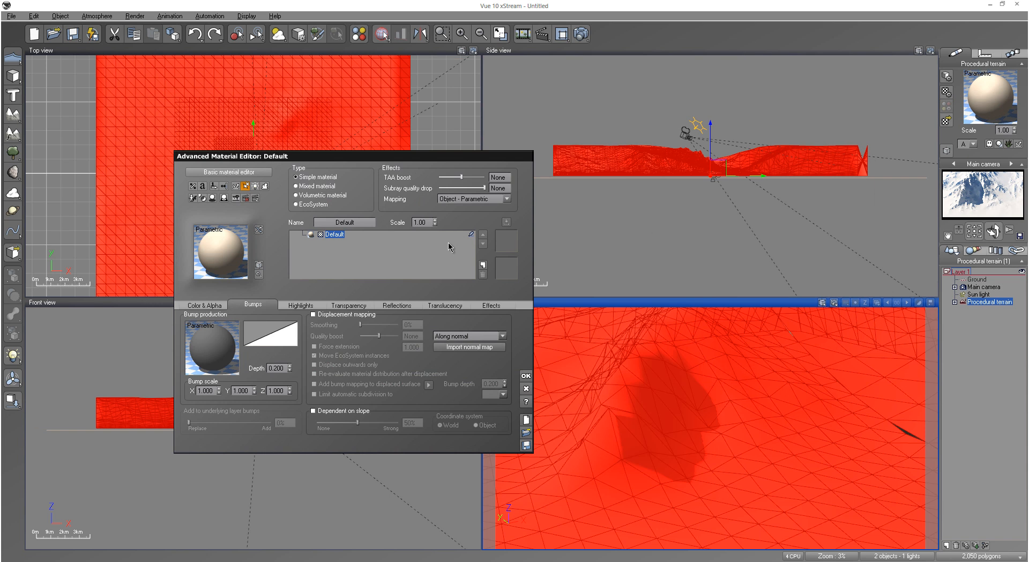
{"action": "double_click", "coordinate": [230, 262]}
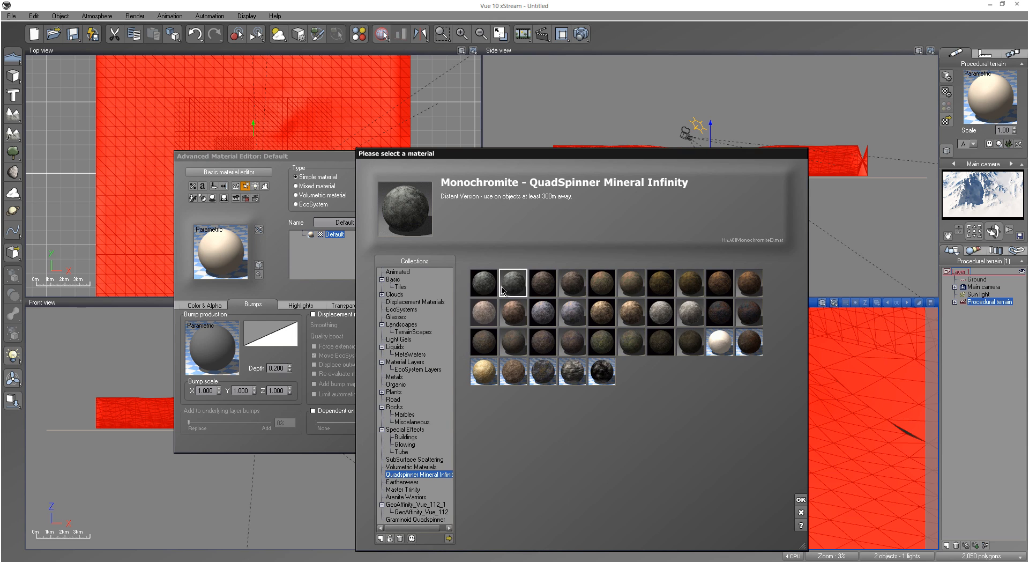
{"action": "double_click", "coordinate": [514, 287]}
{"action": "left_click", "coordinate": [525, 376]}
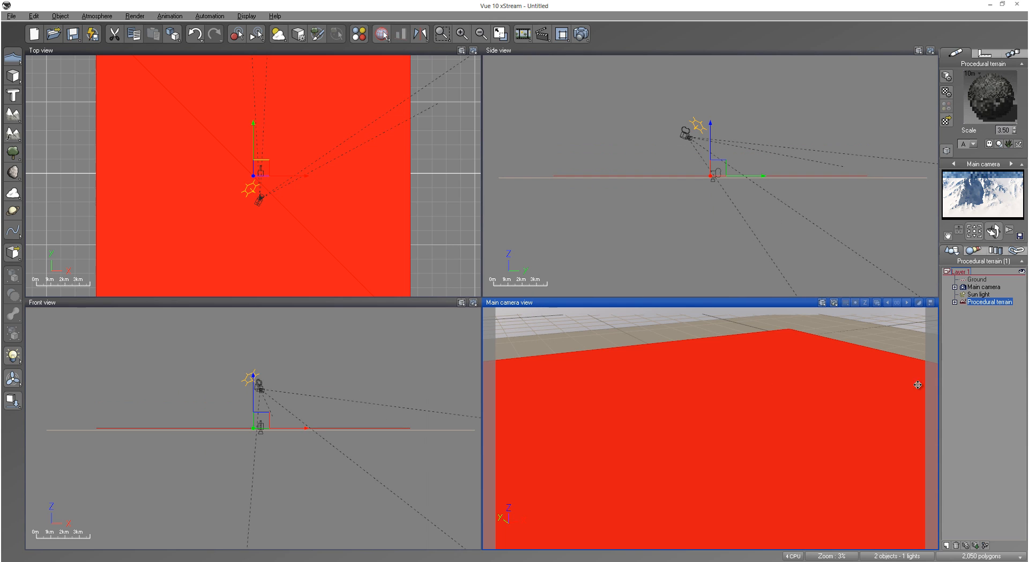
{"action": "left_click", "coordinate": [989, 384]}
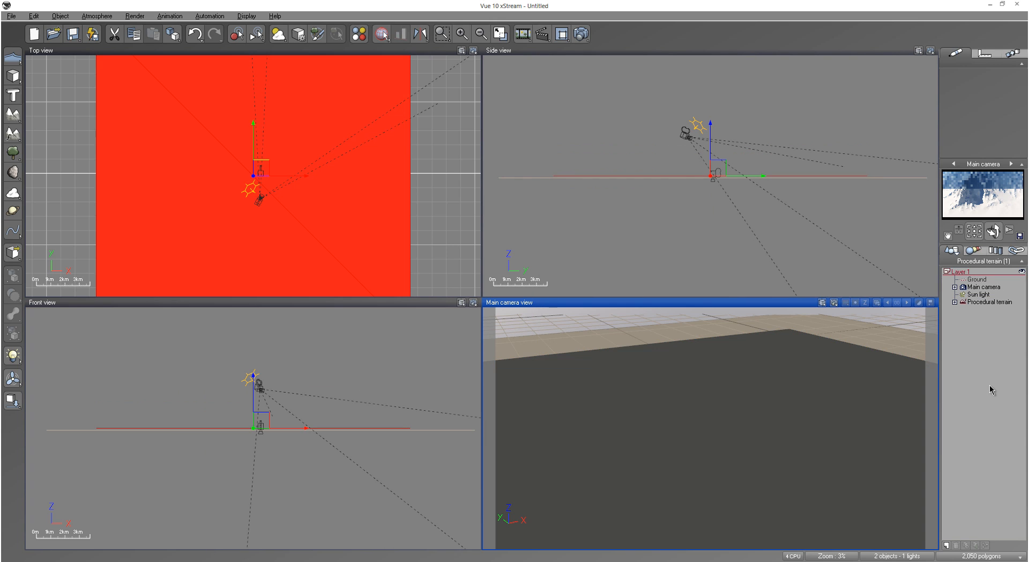
Step: Add the Snow material from the Basic collection as a layer above the terrain's rock material, with alpha boost 0%
{"action": "left_click", "coordinate": [986, 304]}
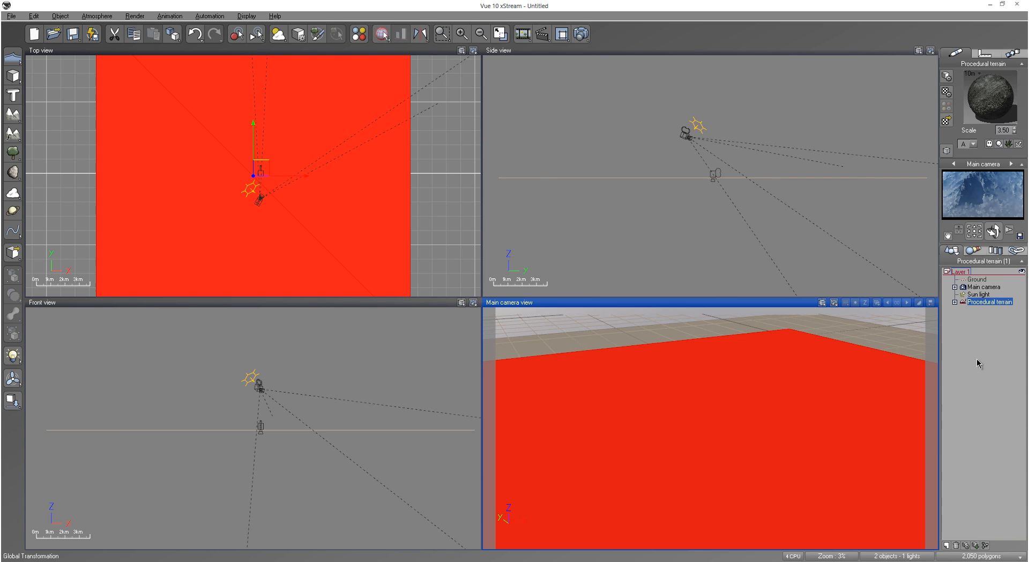
{"action": "double_click", "coordinate": [996, 107]}
{"action": "left_click", "coordinate": [483, 264]}
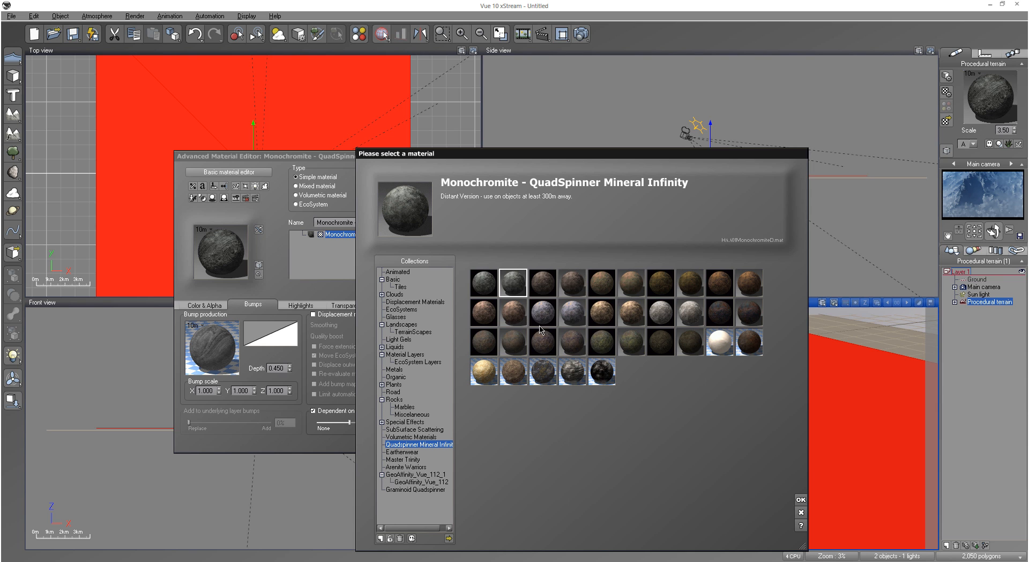
{"action": "left_click", "coordinate": [392, 280]}
{"action": "double_click", "coordinate": [573, 282]}
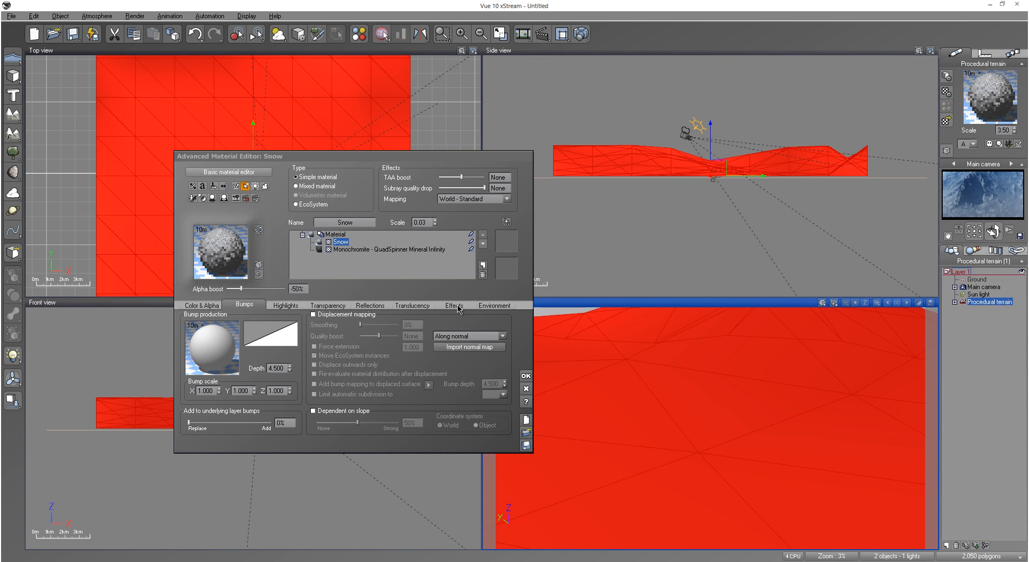
{"action": "left_click", "coordinate": [297, 289]}
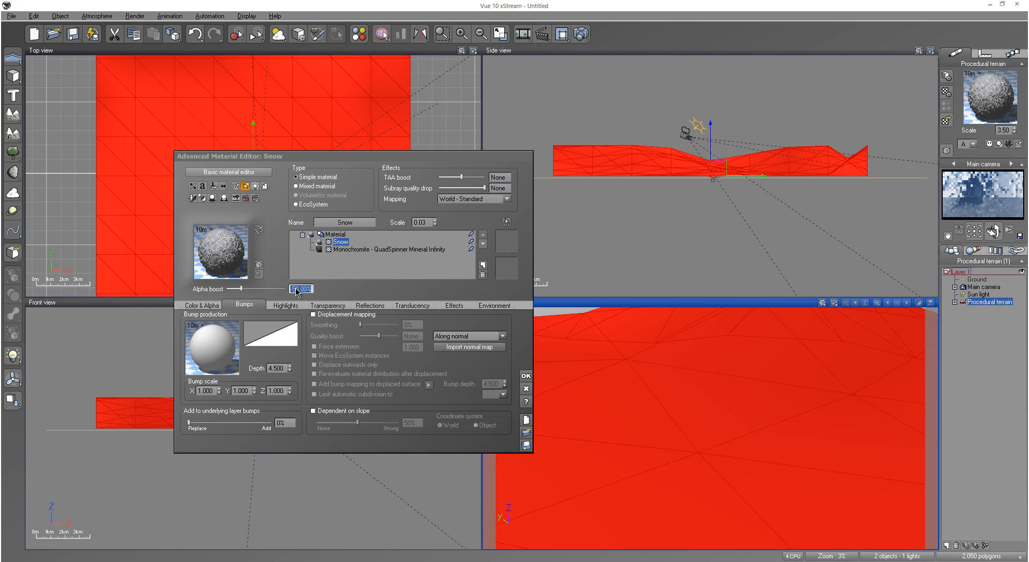
{"action": "type", "text": "0"}
{"action": "key", "text": "Return"}
Step: Limit the snow layer to slopes up to 55°, with altitude fuzziness 4% top and 6% bottom, and slope fuzziness 8% steep and flat
{"action": "left_click", "coordinate": [494, 305]}
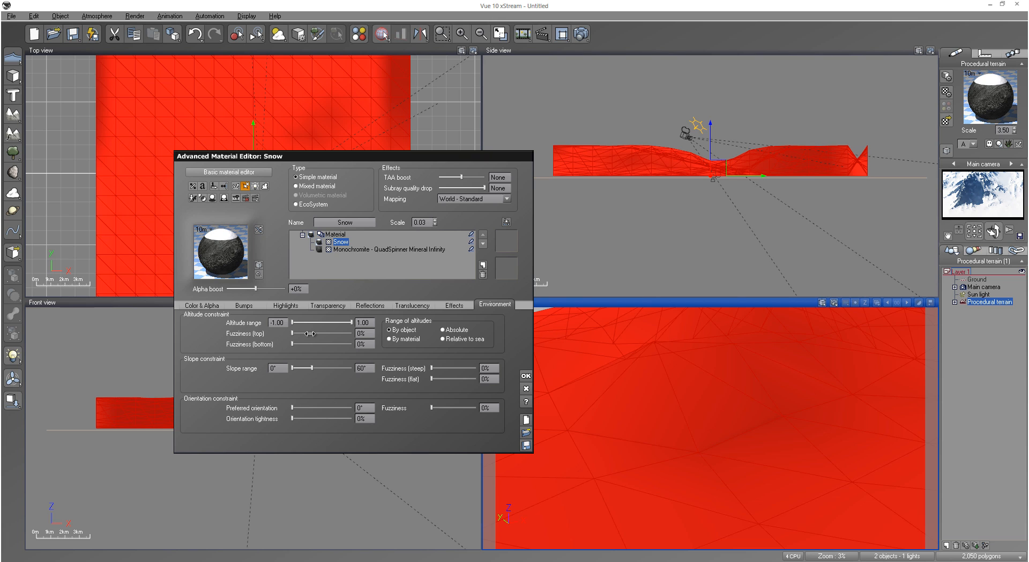
{"action": "left_click_drag", "start_coordinate": [314, 343], "coordinate": [317, 344]}
{"action": "left_click_drag", "start_coordinate": [463, 368], "coordinate": [464, 367]}
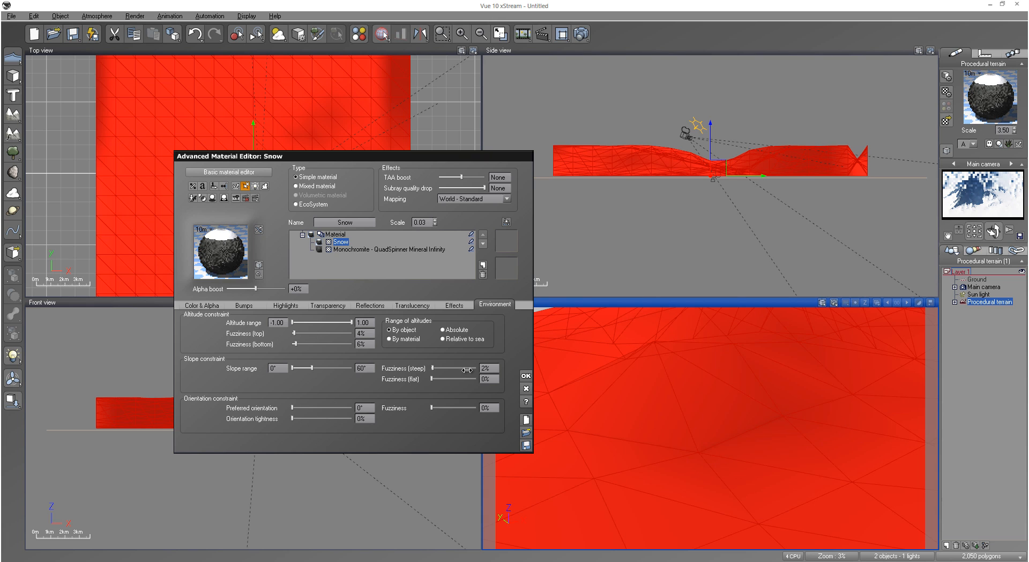
{"action": "left_click", "coordinate": [464, 368]}
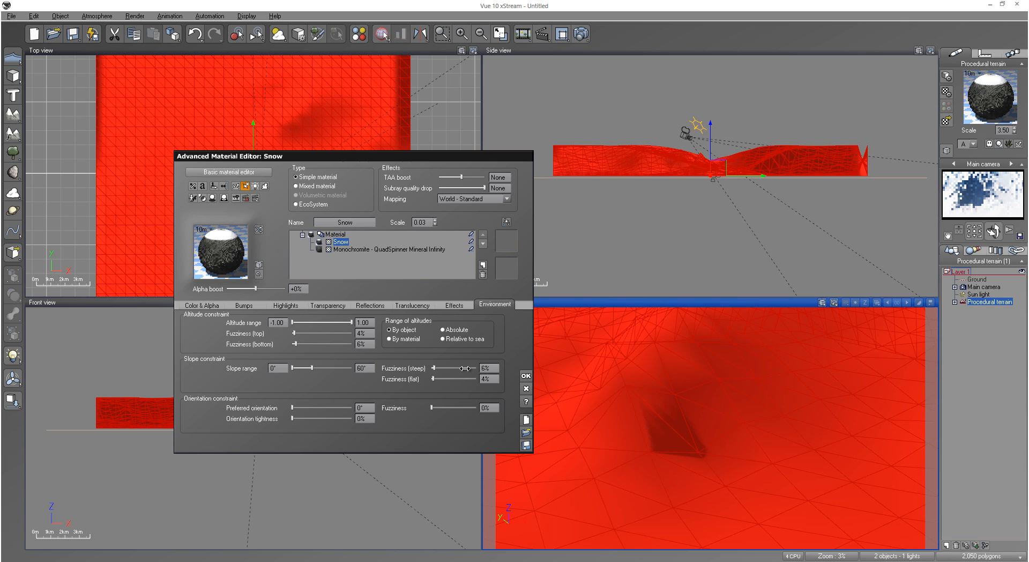
{"action": "left_click", "coordinate": [463, 376]}
{"action": "left_click", "coordinate": [463, 377]}
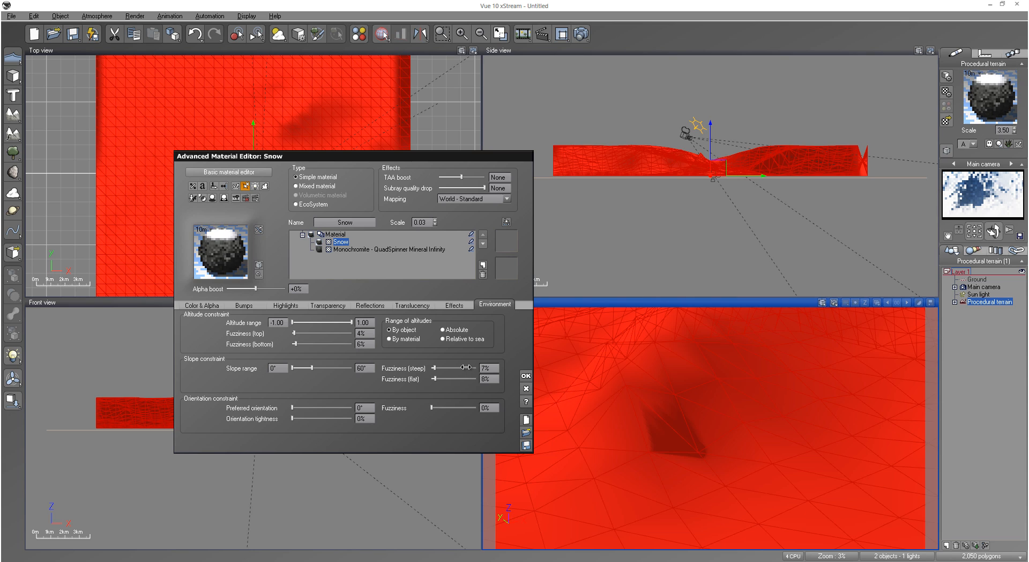
{"action": "left_click", "coordinate": [466, 367]}
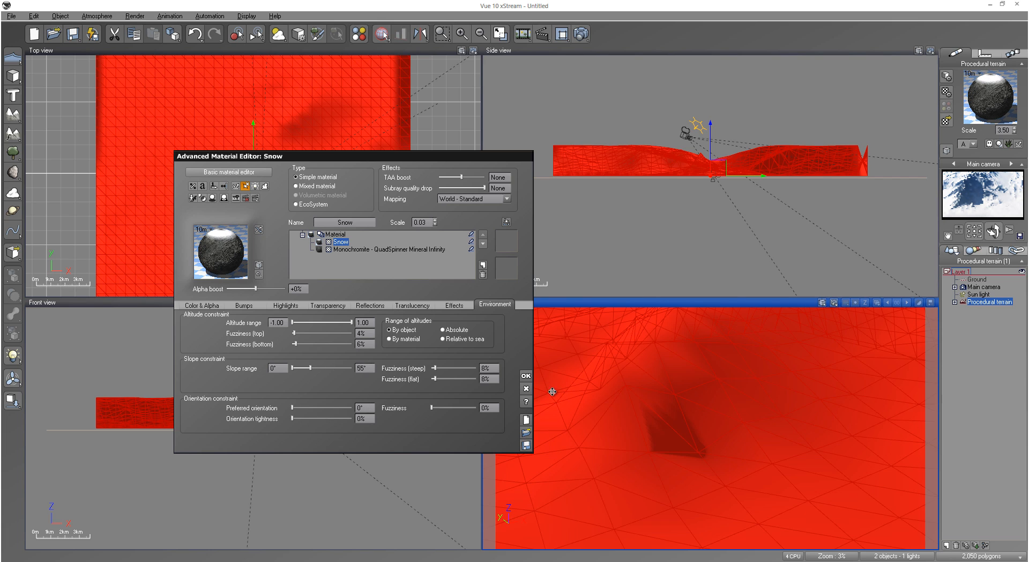
{"action": "left_click", "coordinate": [524, 377]}
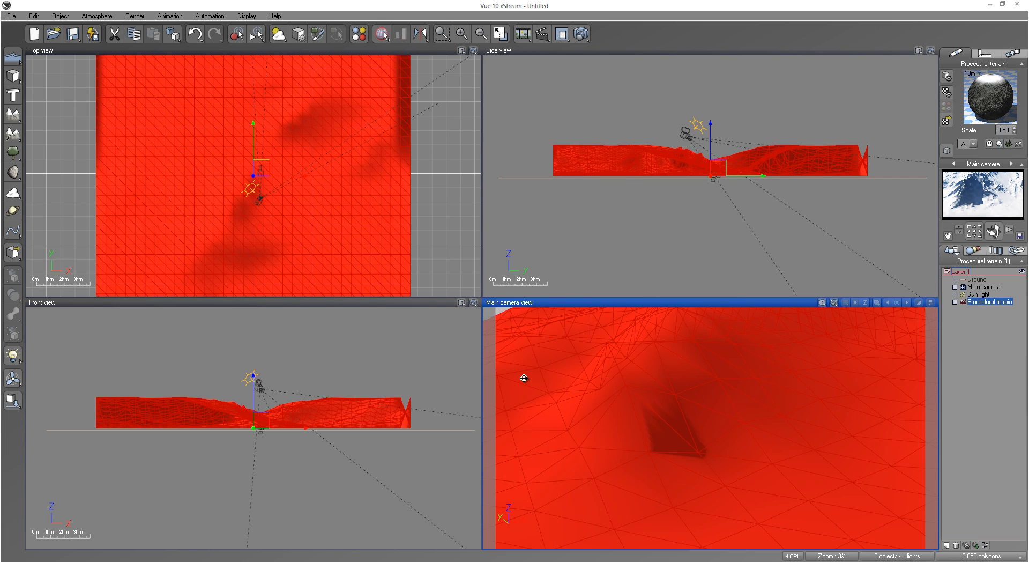
Step: Deselect the terrain and bring the main camera lower and closer to frame the dark mountain face beneath the sky
{"action": "left_click", "coordinate": [973, 374]}
{"action": "left_click_drag", "start_coordinate": [993, 231], "coordinate": [993, 216]}
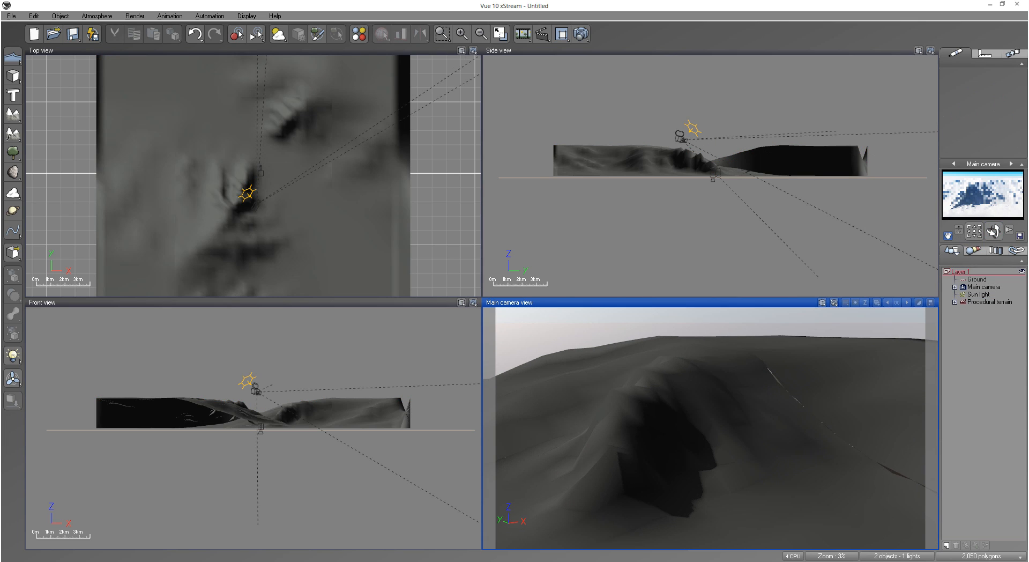
{"action": "right_click_drag", "start_coordinate": [711, 427], "coordinate": [740, 352]}
{"action": "middle_click_drag", "start_coordinate": [532, 424], "coordinate": [494, 422]}
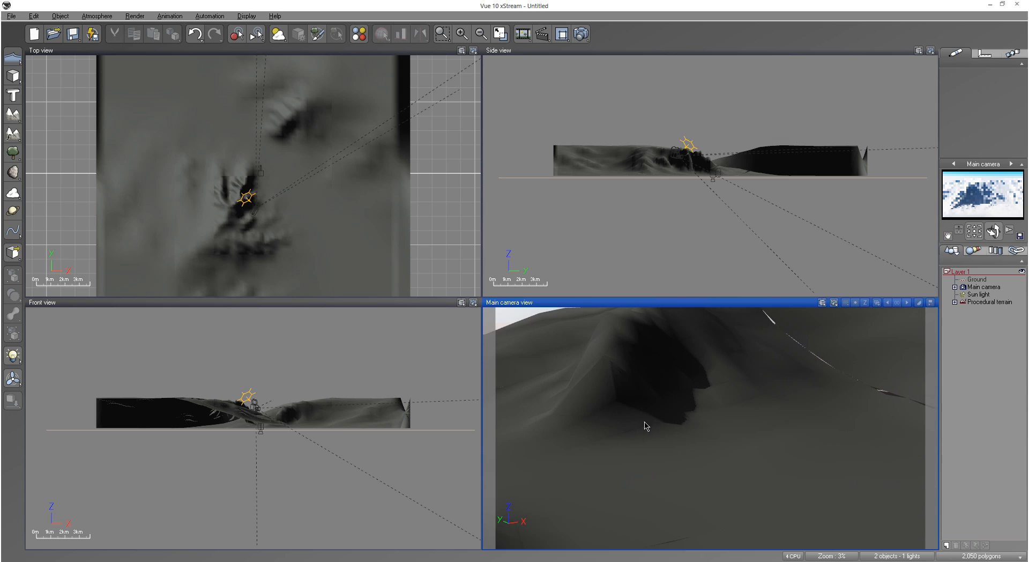
{"action": "right_click_drag", "start_coordinate": [681, 393], "coordinate": [685, 396]}
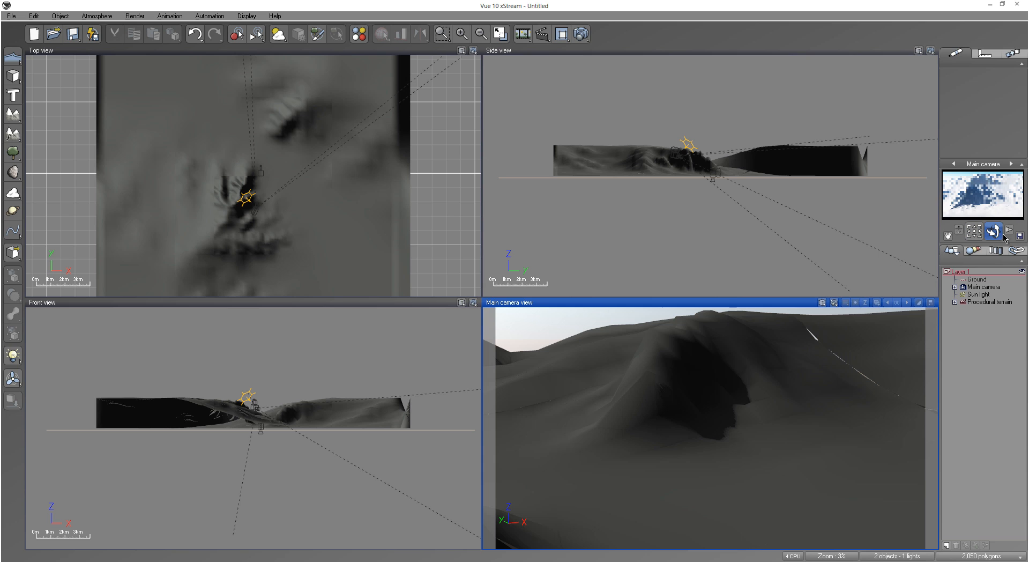
{"action": "scroll", "coordinate": [786, 397], "scroll_direction": "up", "scroll_amount": 5}
{"action": "right_click_drag", "start_coordinate": [809, 382], "coordinate": [801, 420]}
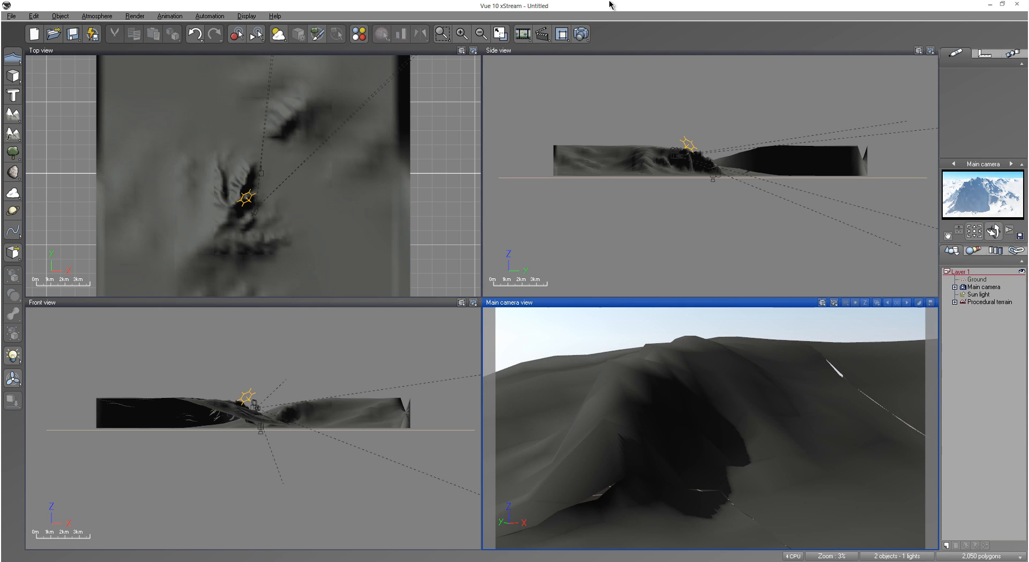
Step: Render the main camera view to screen at Final quality and 640x360, and accept the post-render options
{"action": "left_click", "coordinate": [581, 35]}
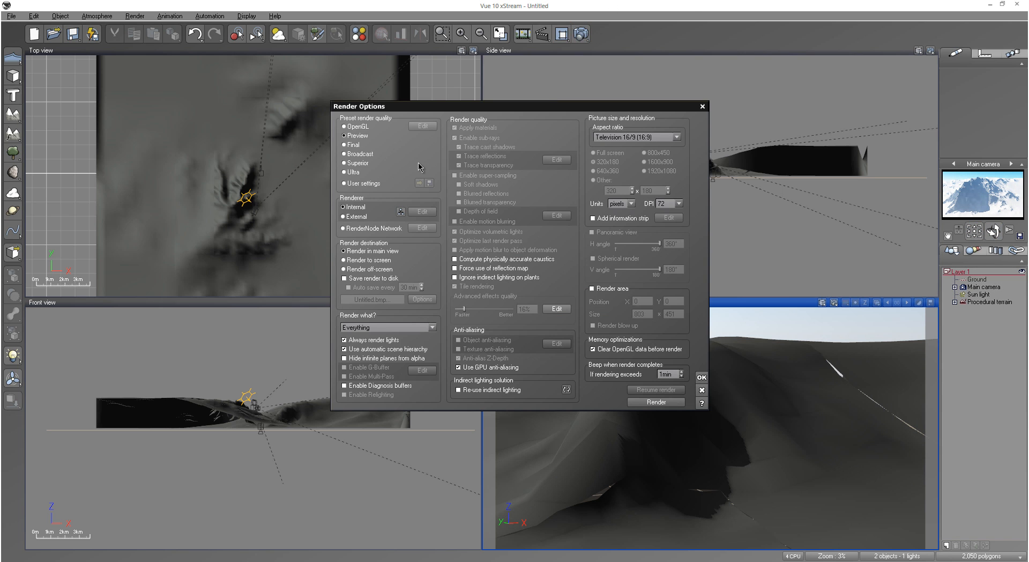
{"action": "left_click", "coordinate": [345, 145]}
{"action": "left_click", "coordinate": [366, 261]}
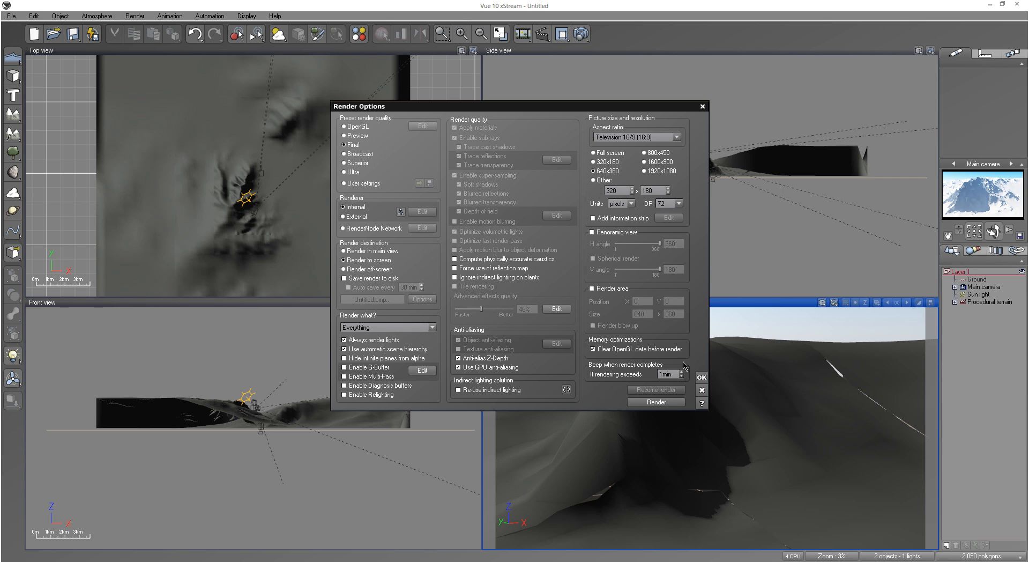
{"action": "left_click", "coordinate": [701, 378]}
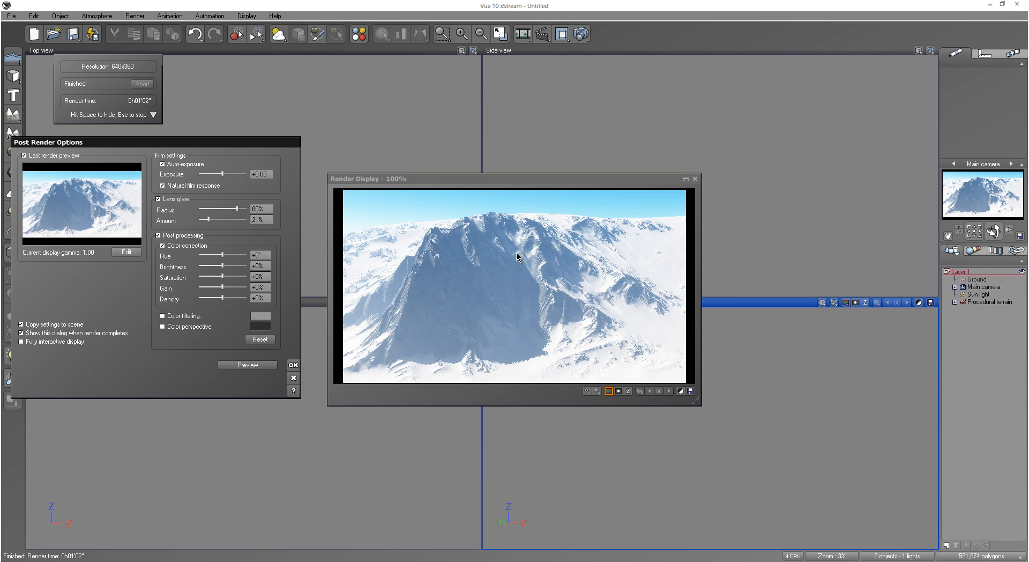
{"action": "left_click", "coordinate": [293, 366]}
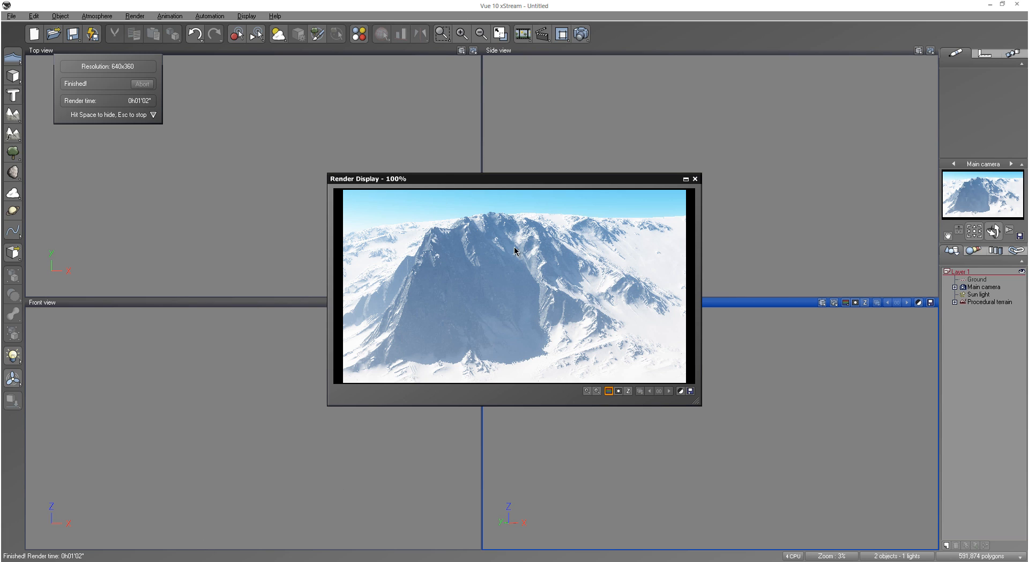
{"action": "left_click_drag", "start_coordinate": [498, 171], "coordinate": [498, 171]}
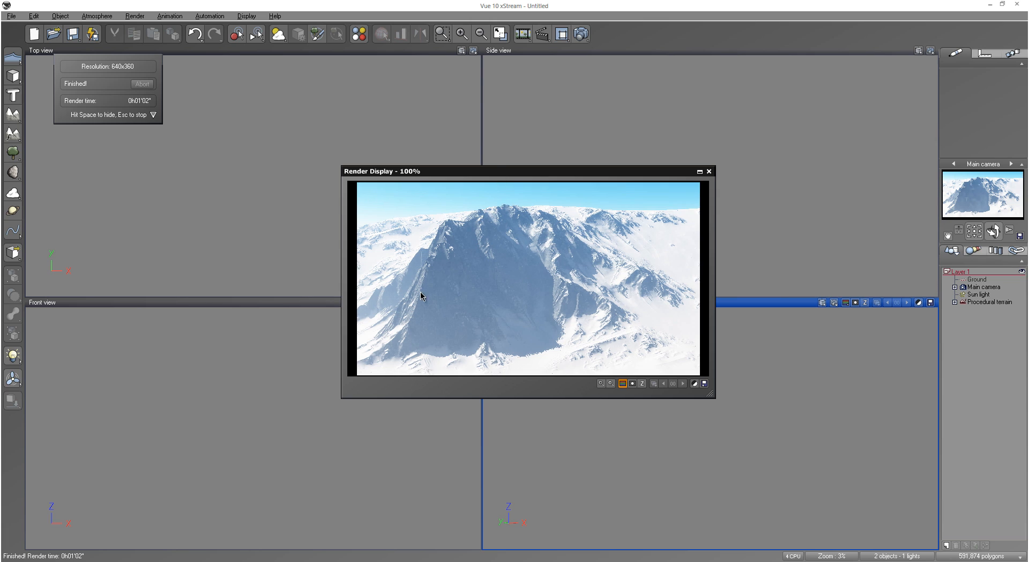